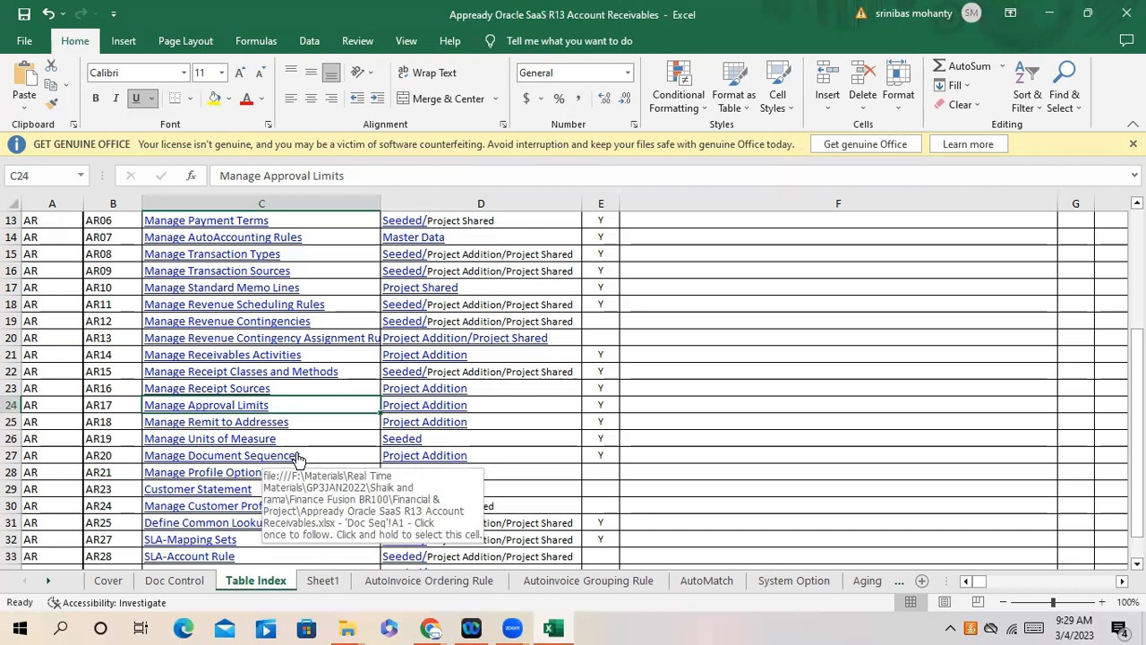
# - Browse the Manage Document Sequences and Manage Profile Options entries, then scroll to the list's bottom
pyautogui.click(305, 455)
pyautogui.click(302, 476)
pyautogui.scroll(-1, 334, 463)
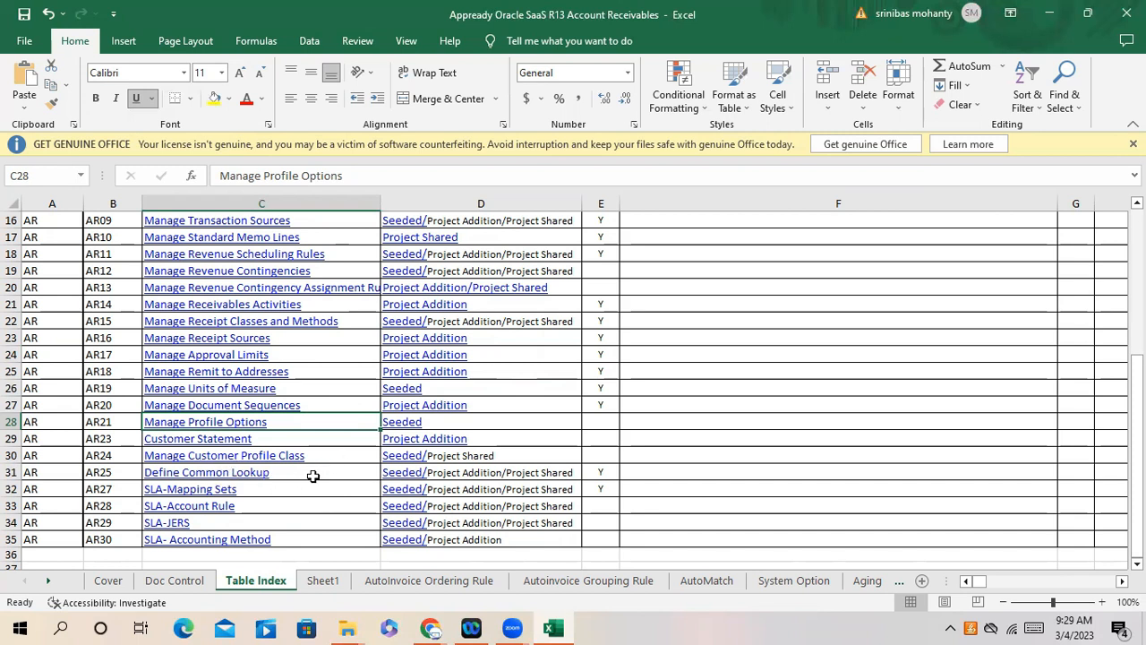
pyautogui.scroll(-1, 312, 477)
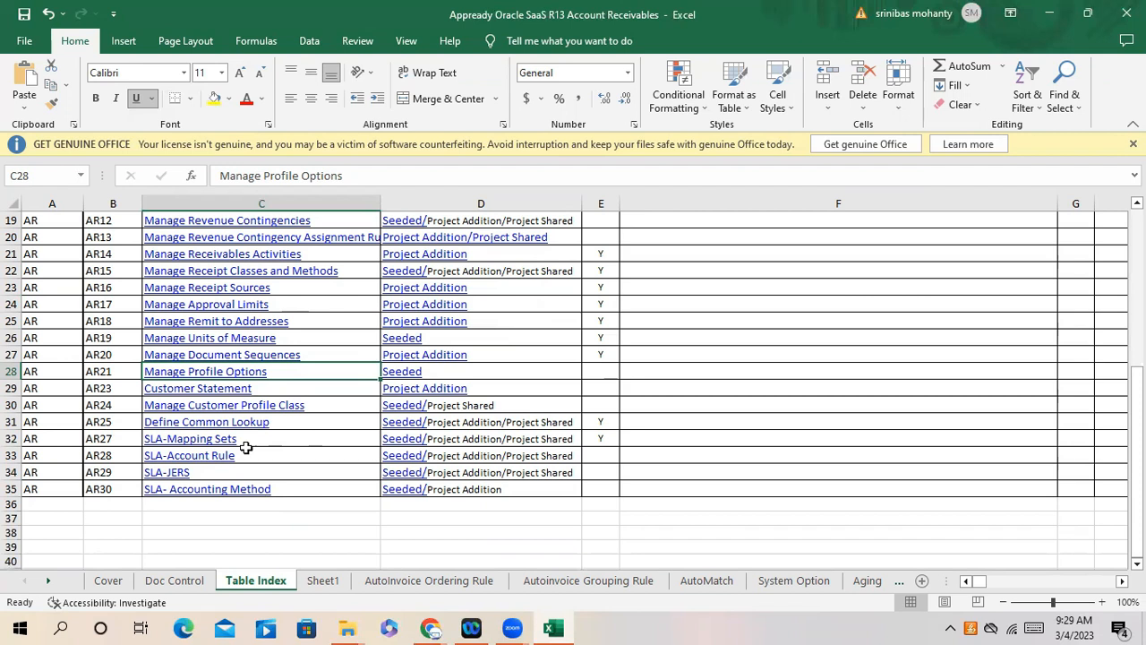
# - Select the four SLA setup tasks in C32:C35, then switch to the WhatsApp chat
pyautogui.moveTo(280, 440); pyautogui.dragTo(284, 492)
pyautogui.click(266, 544)
pyautogui.moveTo(267, 440); pyautogui.dragTo(277, 488)
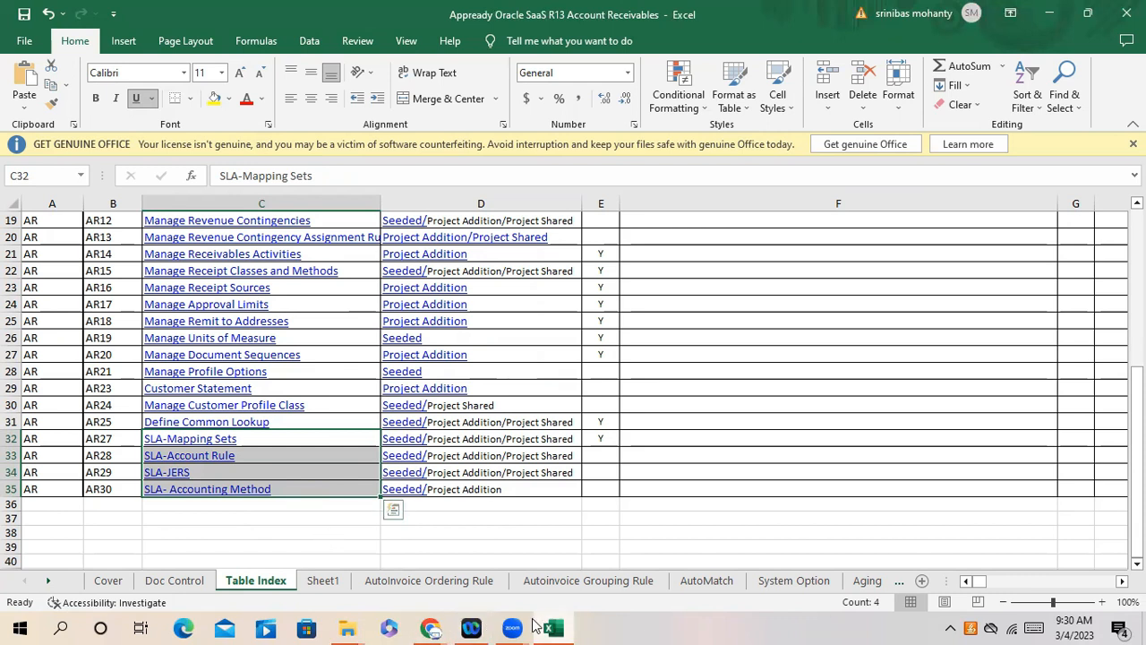
pyautogui.click(289, 546)
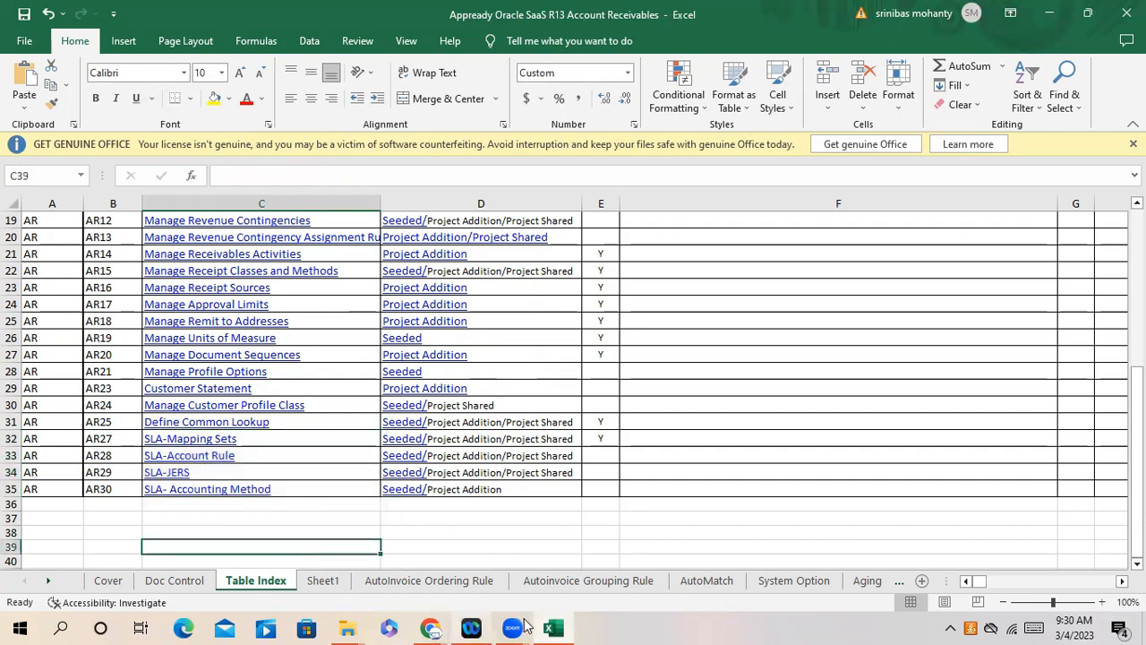
pyautogui.click(555, 627)
pyautogui.click(555, 627)
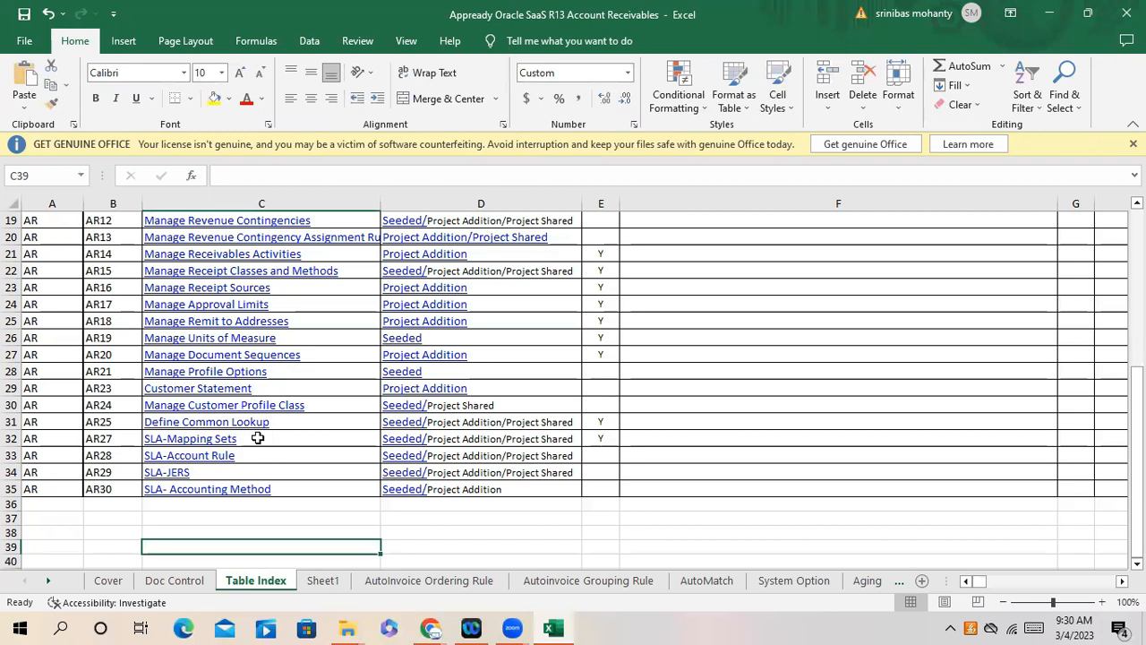
pyautogui.moveTo(276, 441); pyautogui.dragTo(276, 486)
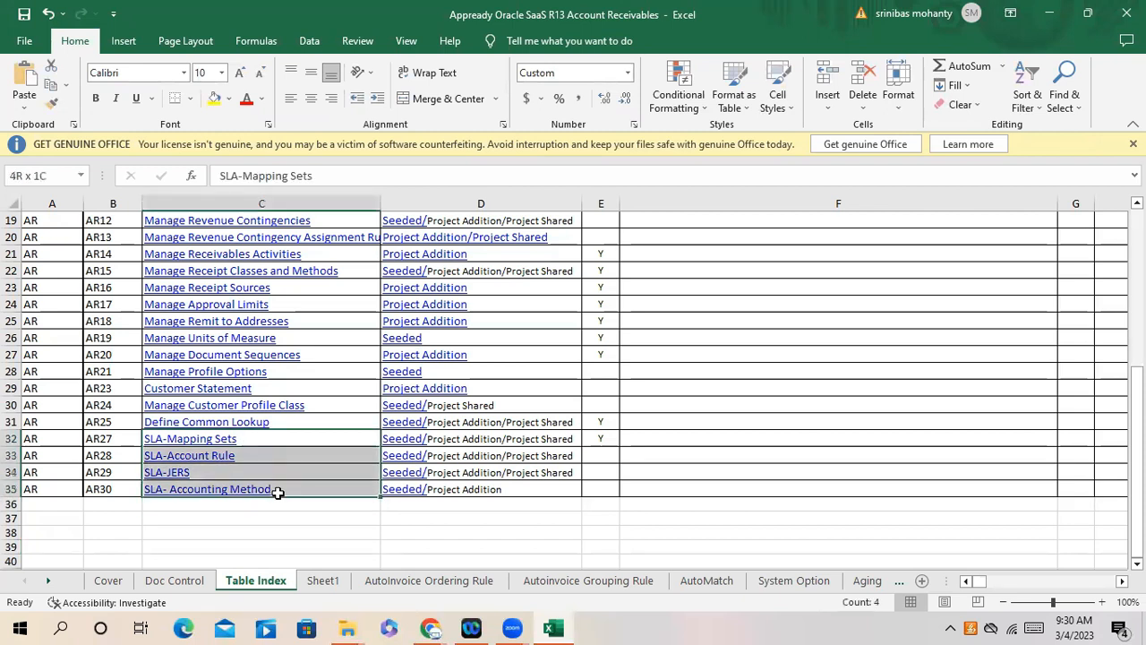
pyautogui.click(269, 533)
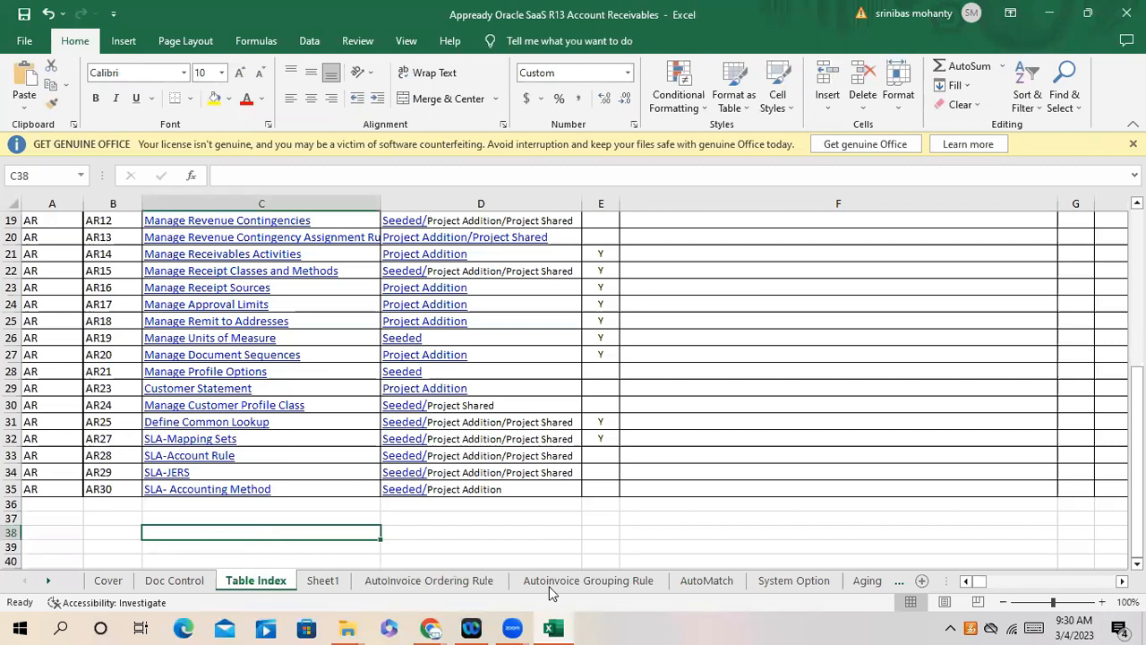
pyautogui.click(557, 626)
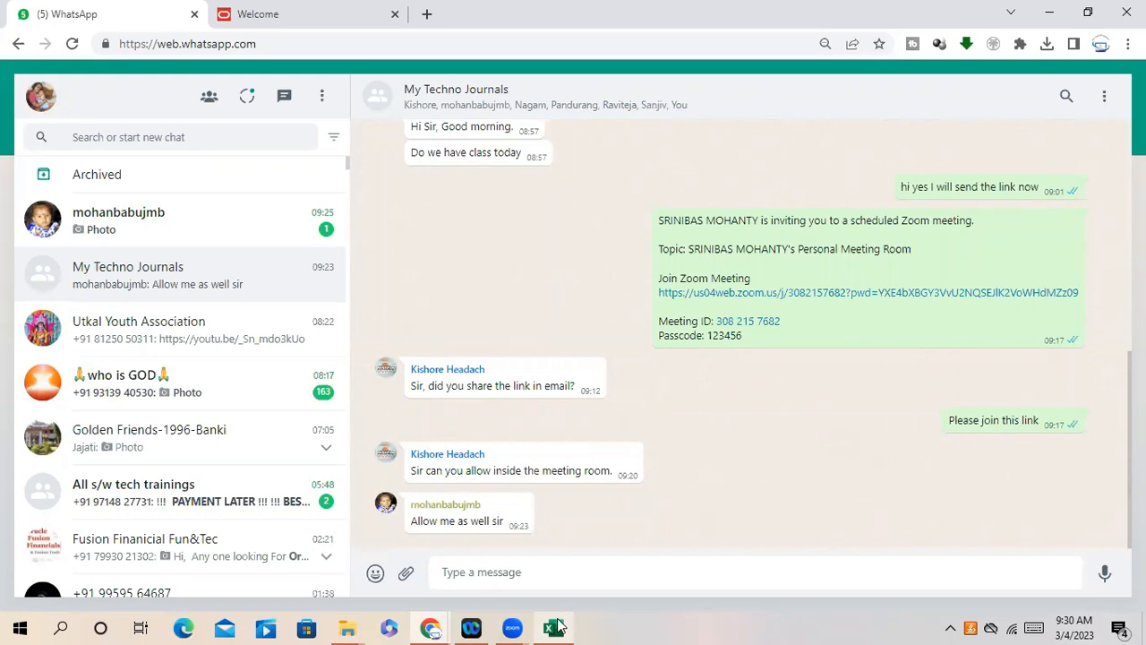
# - Check the WhatsApp group chat, then bring the Account Receivables workbook back to the front
pyautogui.click(640, 130)
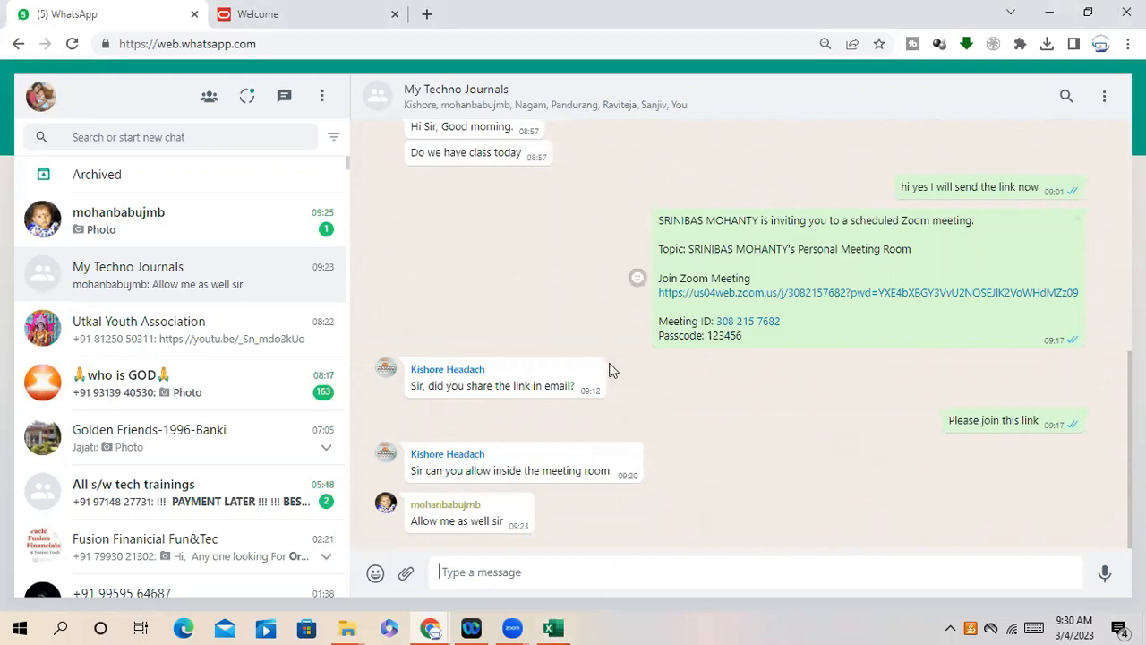
pyautogui.click(553, 626)
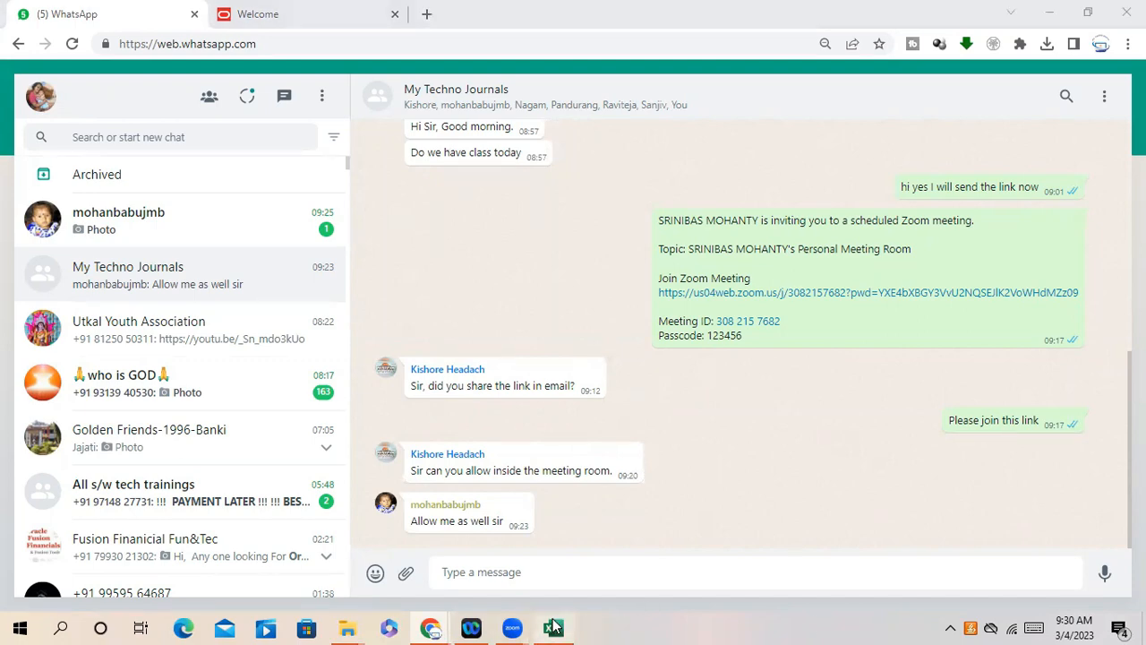
pyautogui.click(553, 627)
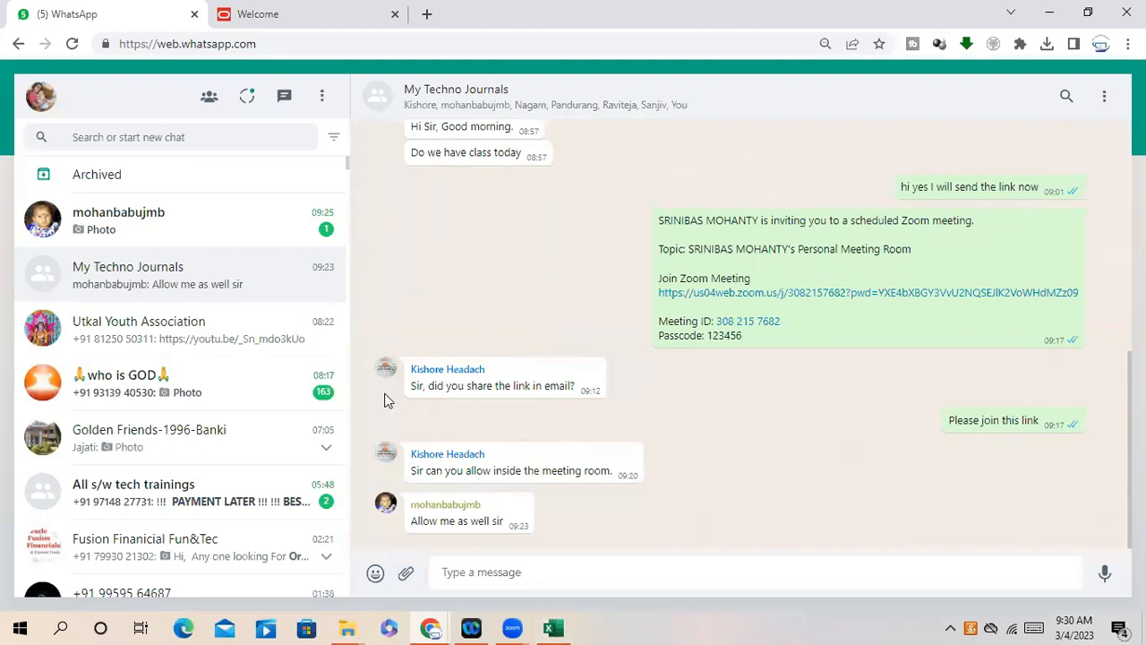
pyautogui.click(566, 627)
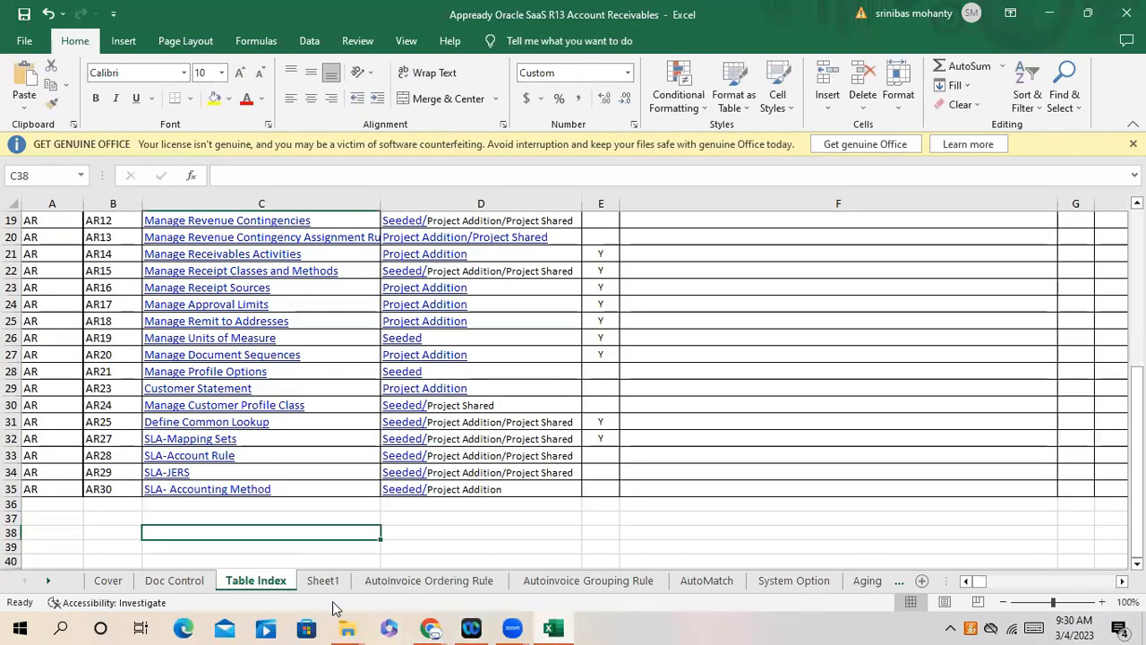
# - On Sheet1, enter SLA in A29 and Seeded accounting method in A30
pyautogui.click(318, 580)
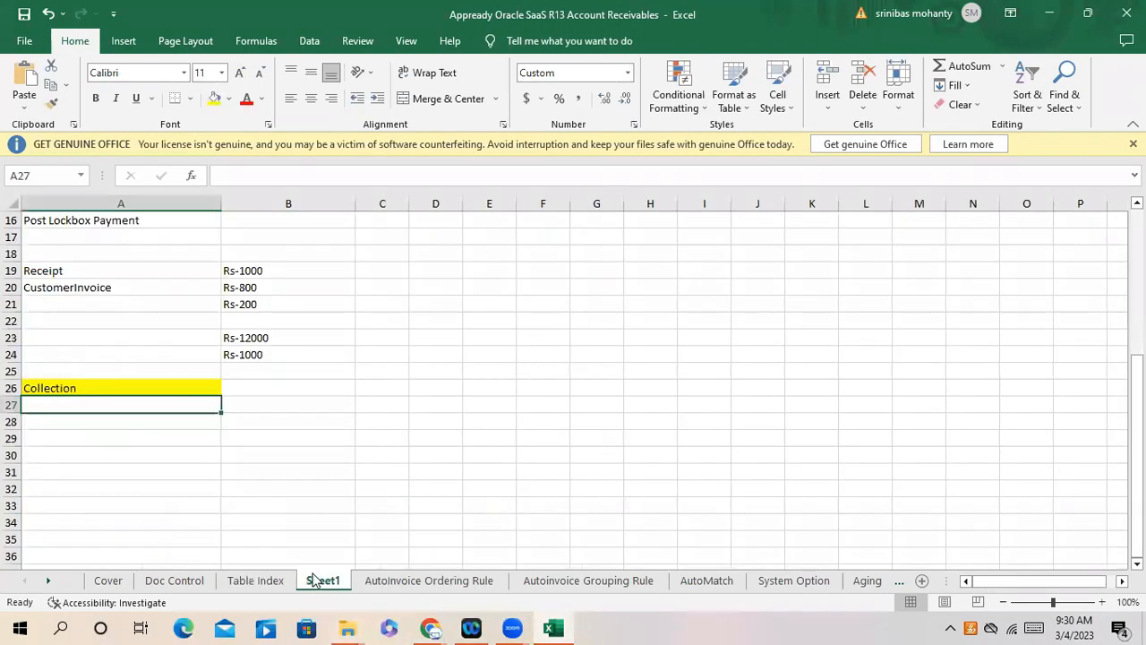
pyautogui.click(86, 436)
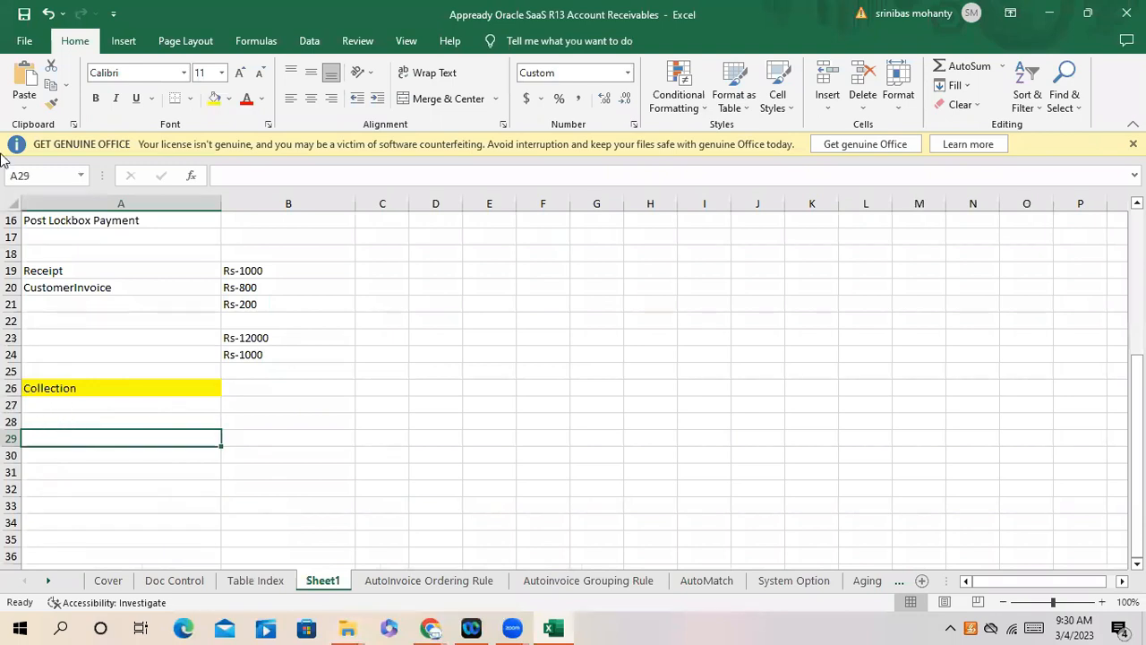
pyautogui.write('SLA')
pyautogui.press('Return')
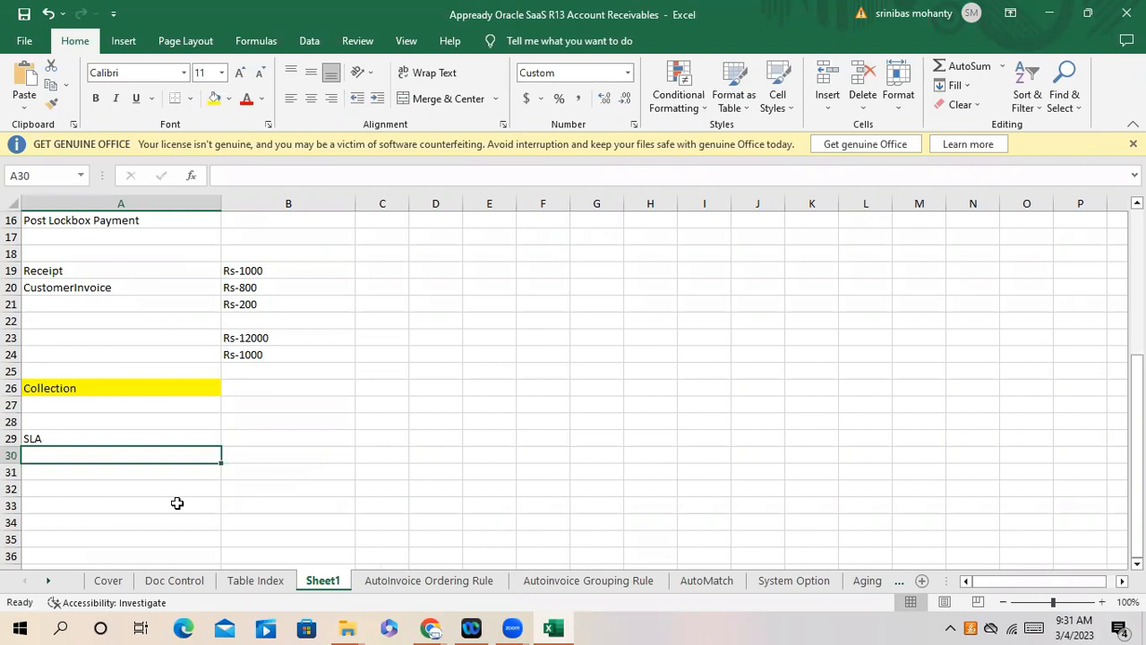
pyautogui.write('Seeded accounting meth')
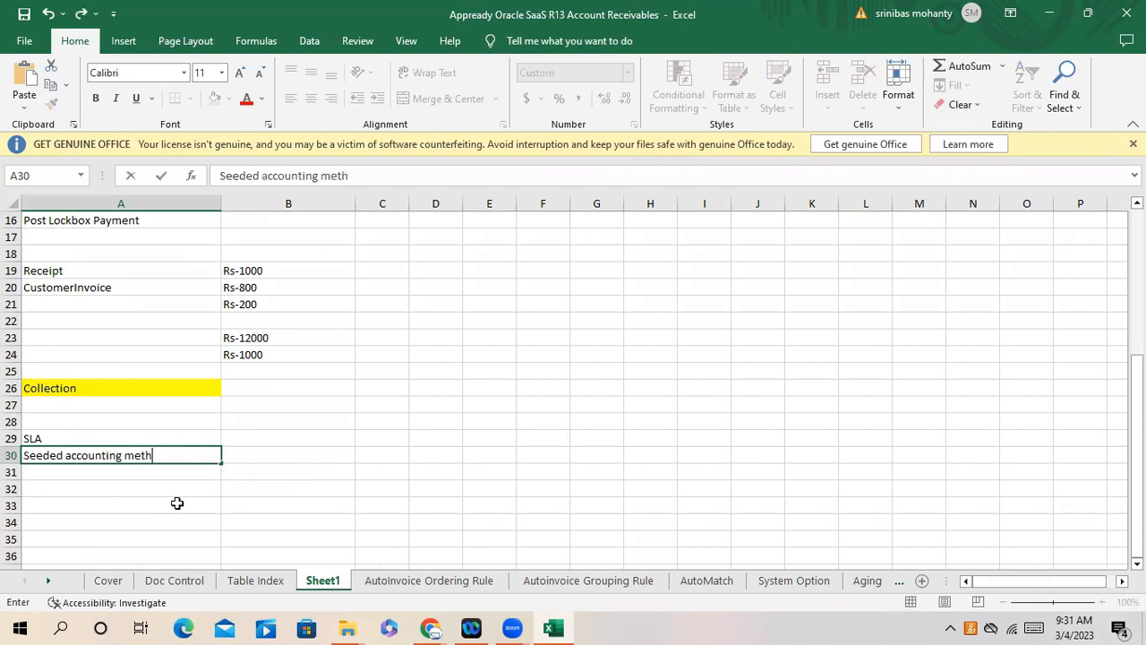
pyautogui.write('od')
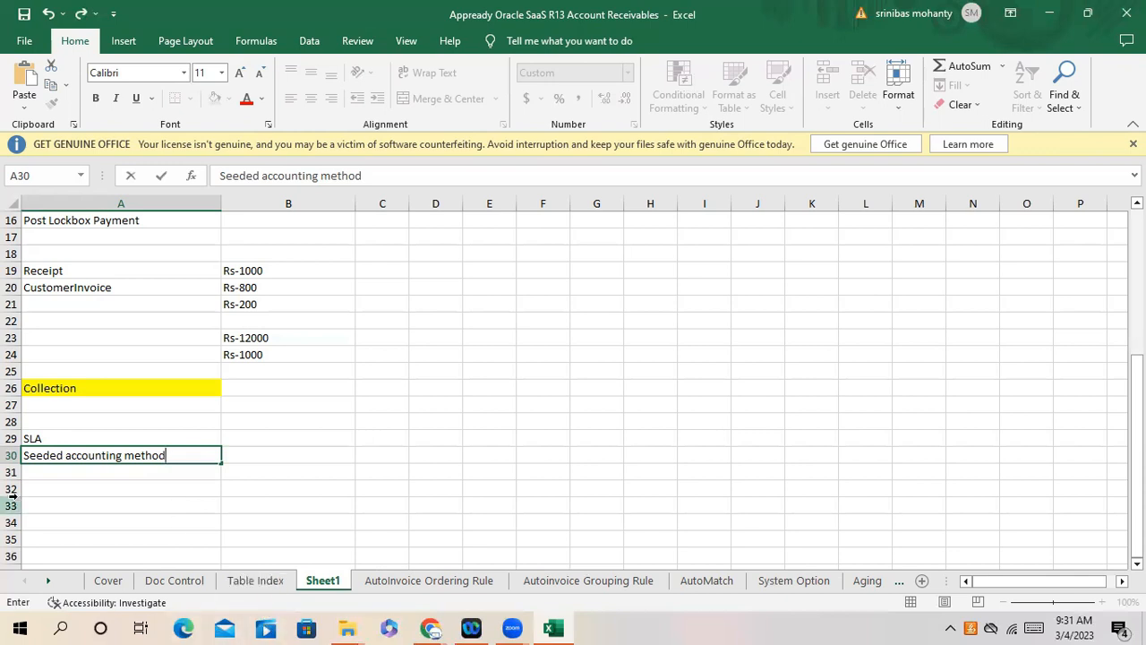
pyautogui.click(82, 492)
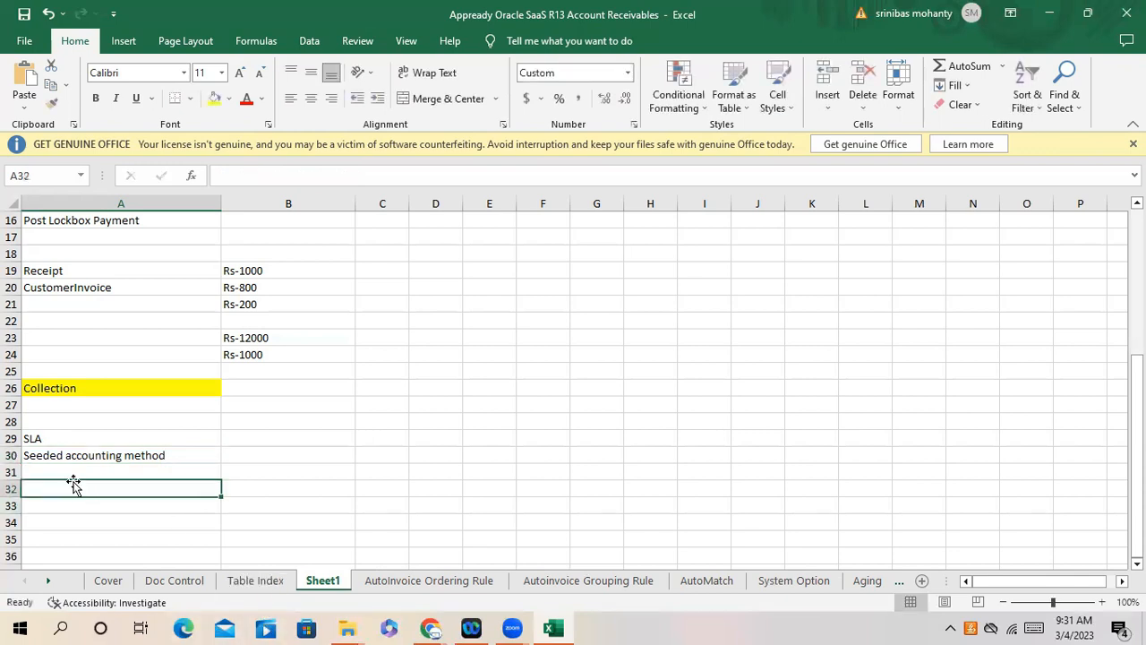
# - Start an Item Category note in cell A32
pyautogui.click(72, 471)
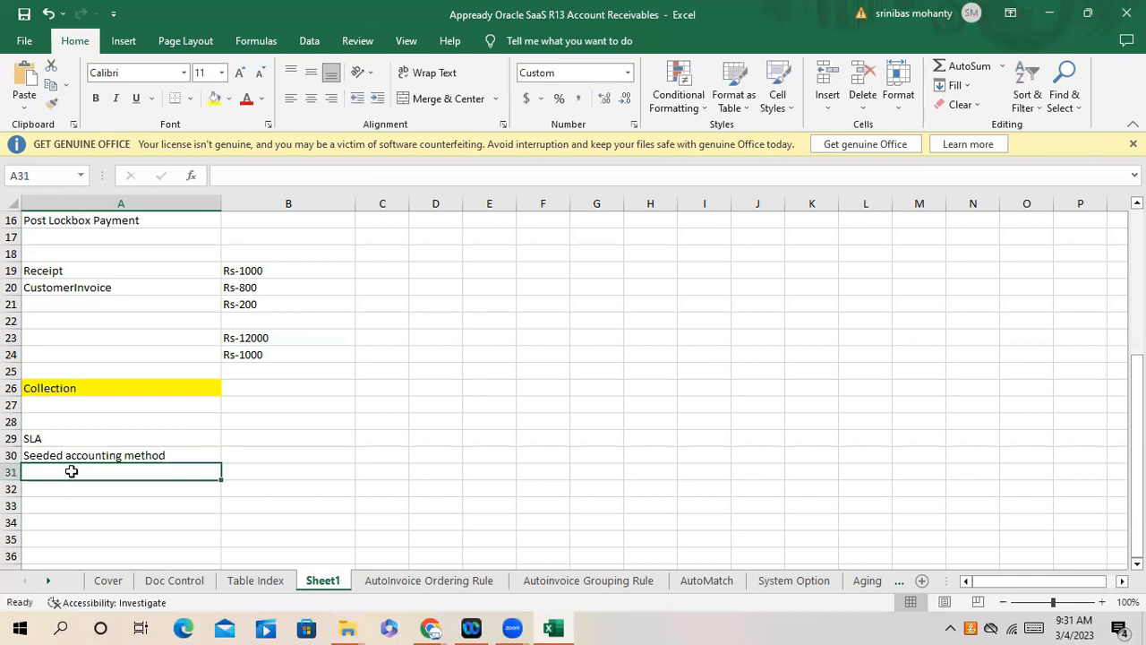
pyautogui.click(53, 438)
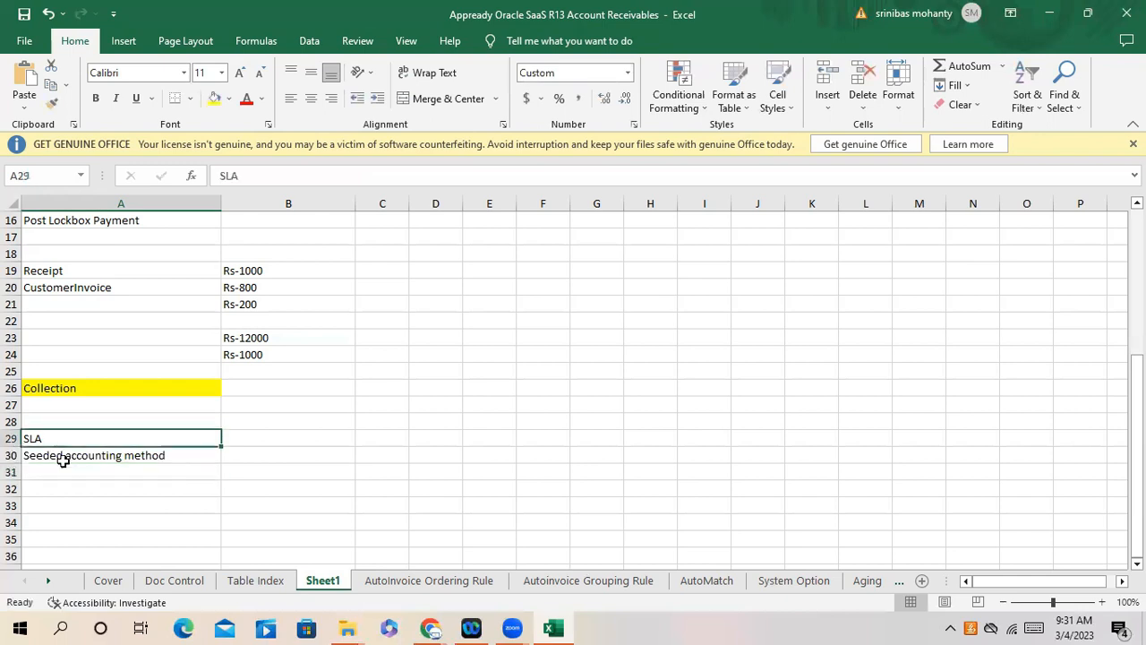
pyautogui.click(73, 472)
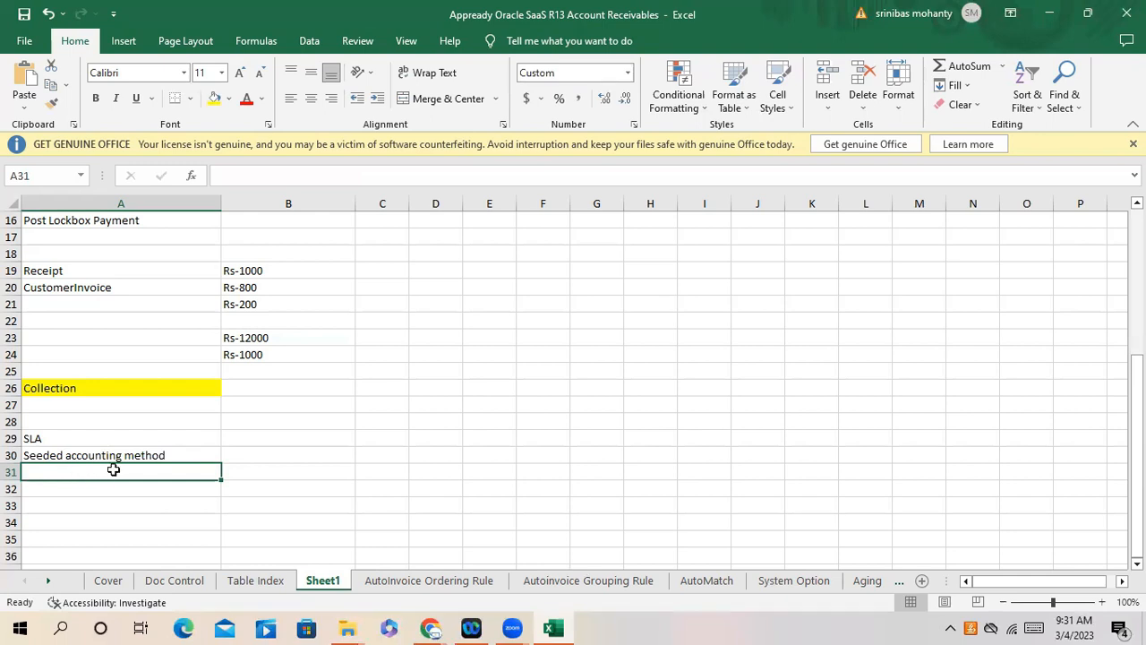
pyautogui.moveTo(107, 473); pyautogui.dragTo(108, 486)
pyautogui.click(99, 521)
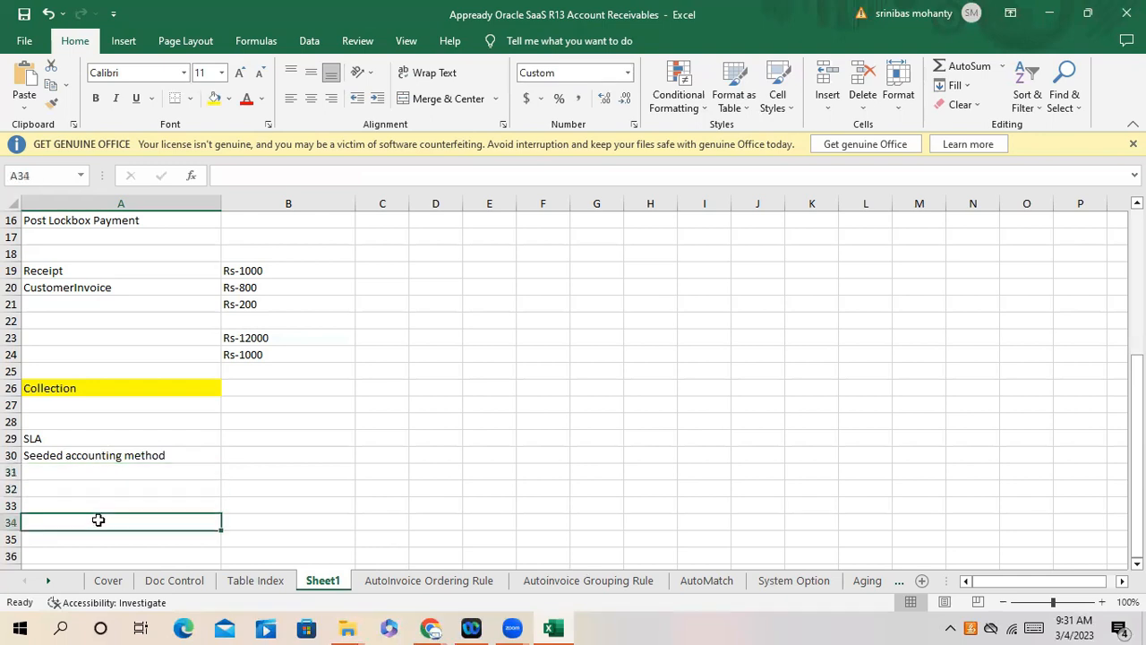
pyautogui.click(98, 489)
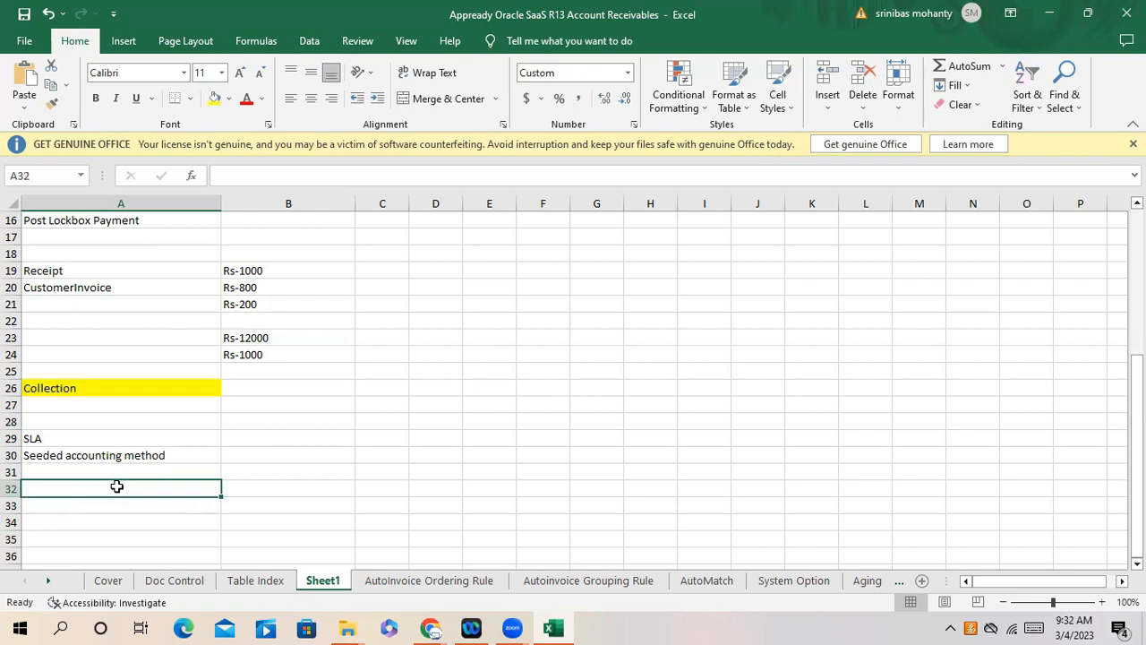
pyautogui.write('Item Category')
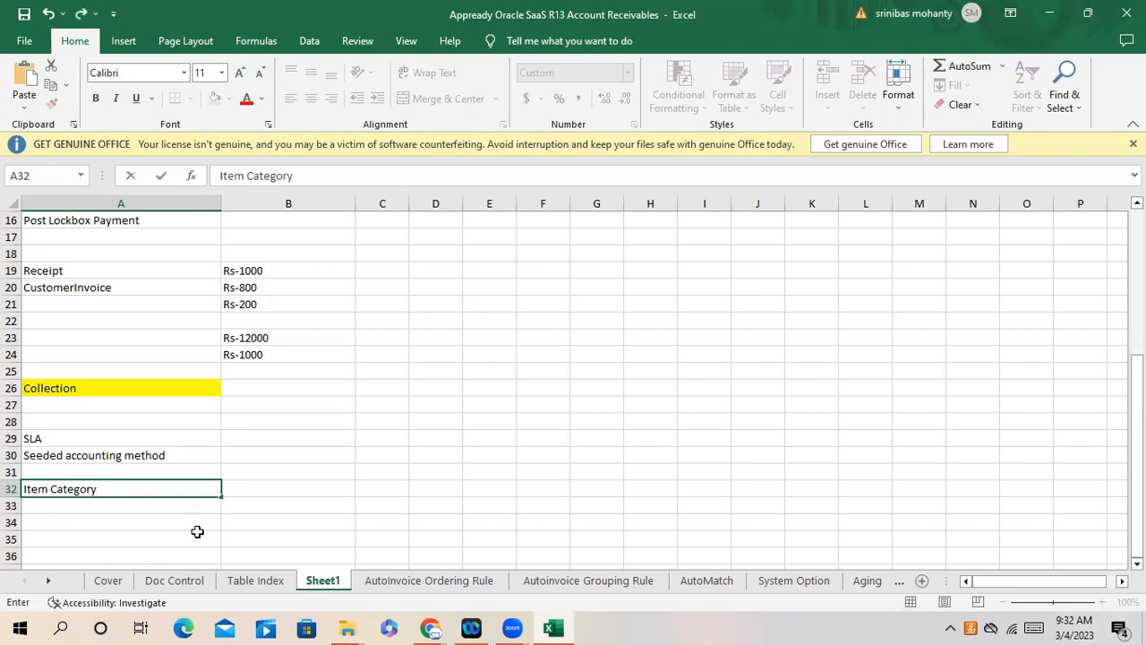
# - Enter DOO in B32 and O2C Cycle in C32, widening column C to fit
pyautogui.click(253, 491)
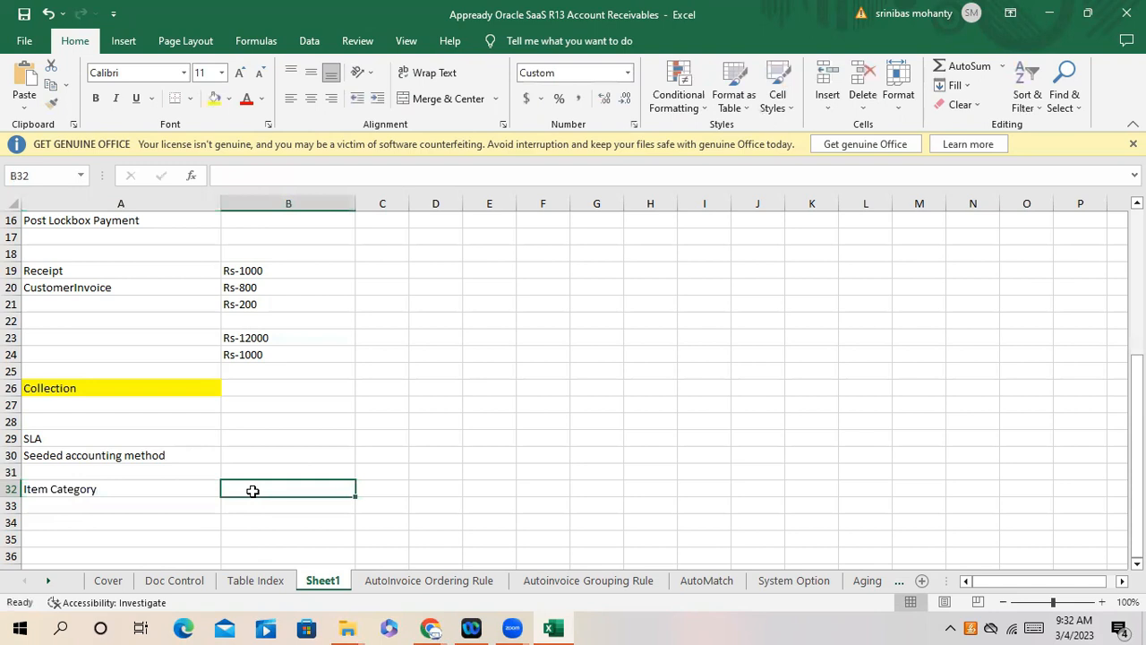
pyautogui.write('DOO')
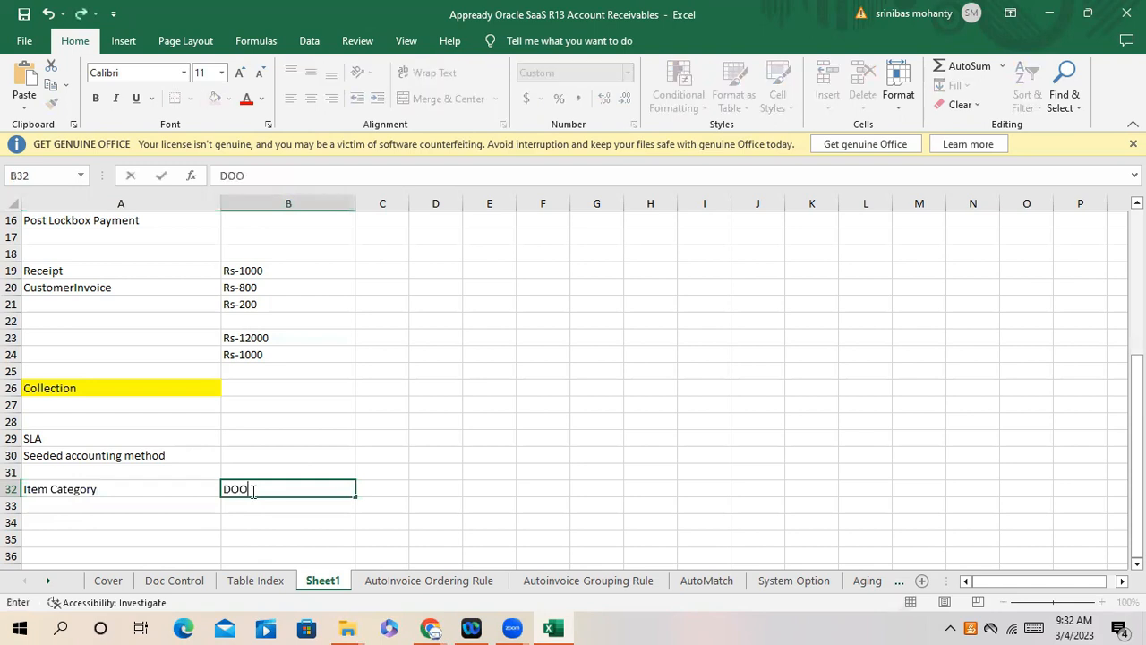
pyautogui.click(294, 509)
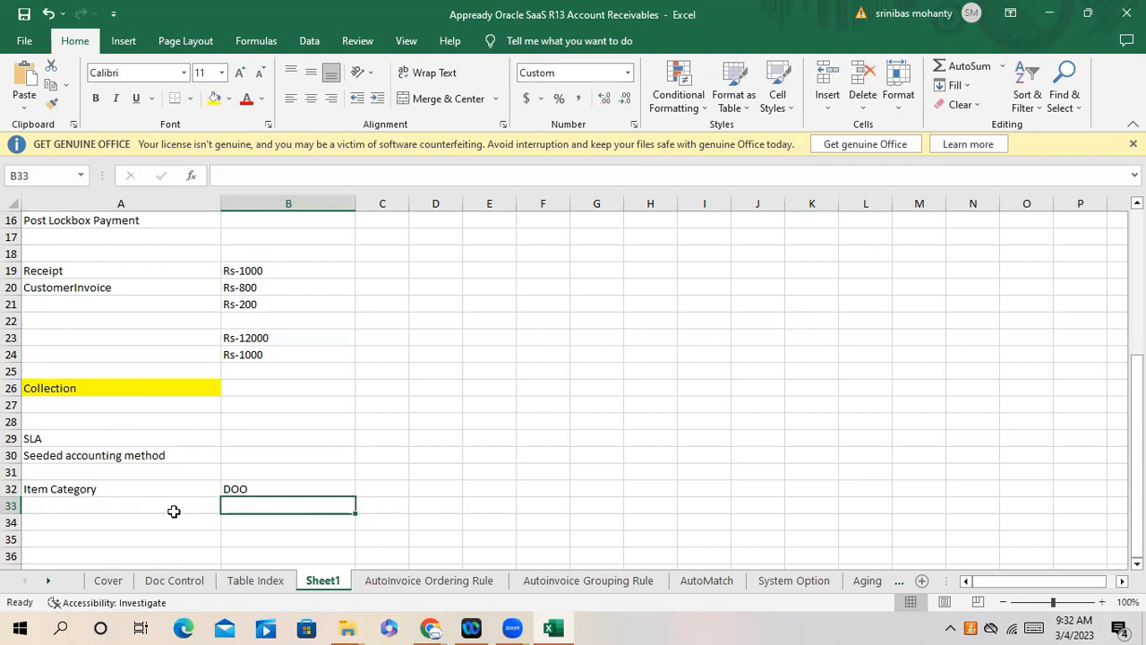
pyautogui.click(392, 488)
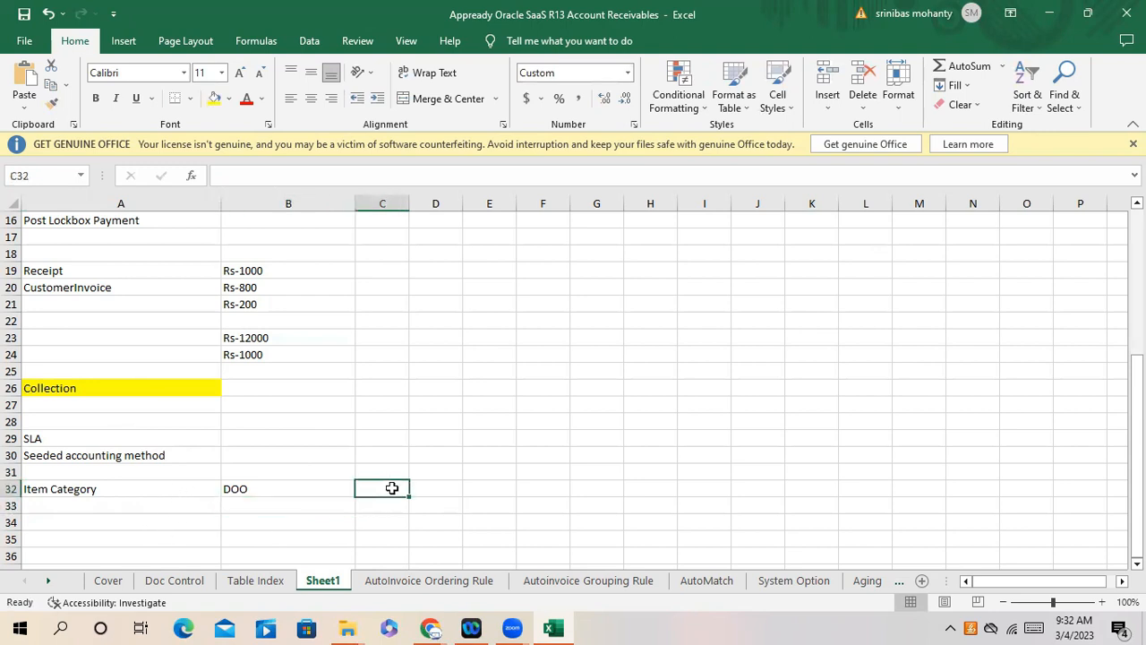
pyautogui.write('O2C')
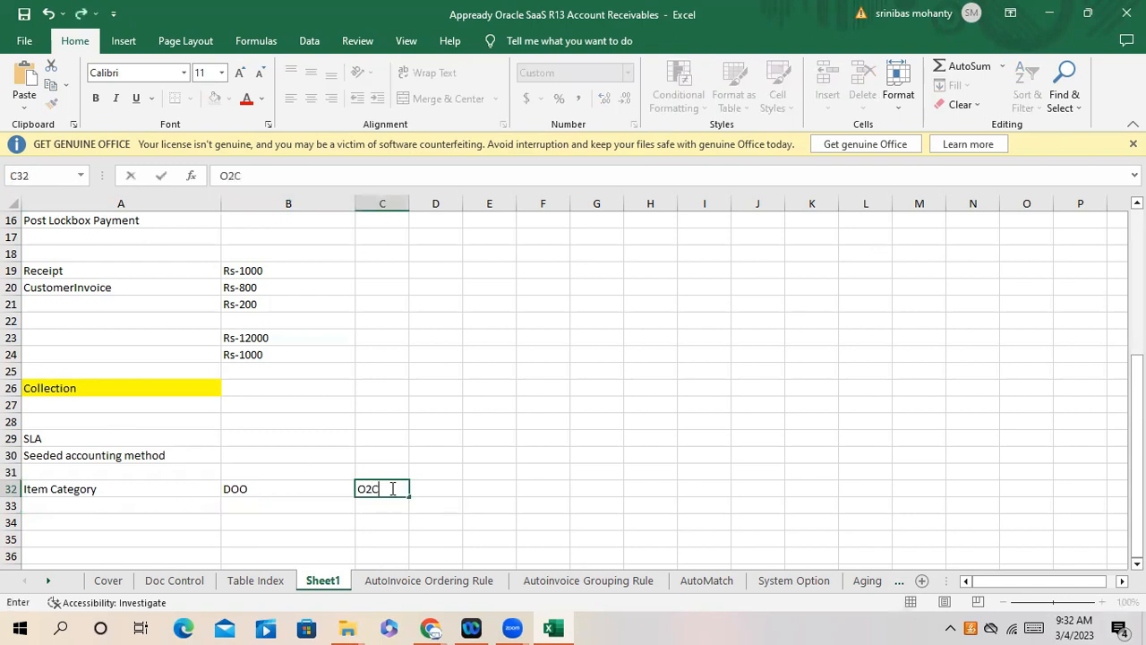
pyautogui.write(' Cycle')
pyautogui.click(404, 205)
pyautogui.moveTo(409, 213); pyautogui.dragTo(464, 215)
pyautogui.click(391, 506)
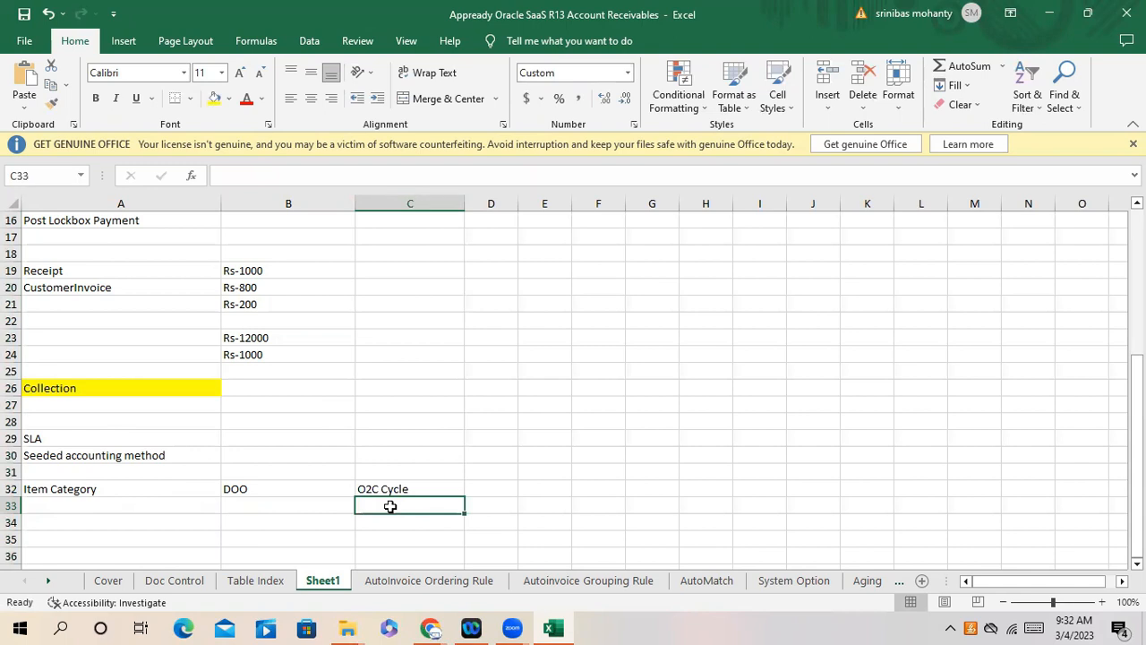
# - List Book the Order, Pick The Order, Ship the Order/Delivery the Order and Invoice in C33:C36
pyautogui.write('Boo')
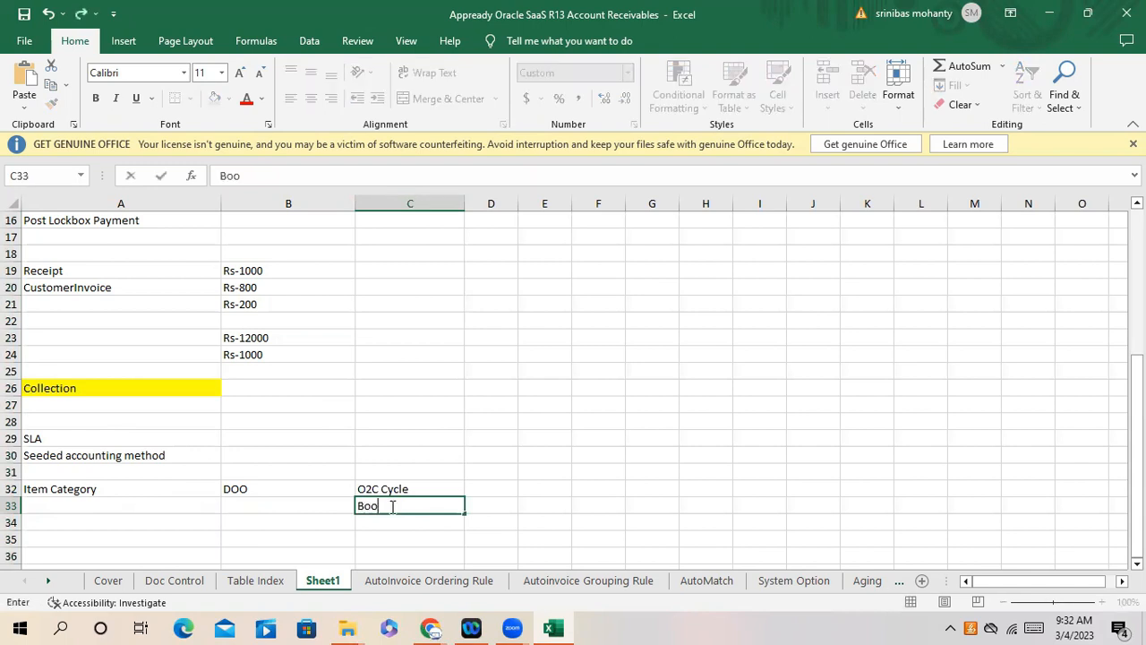
pyautogui.write('k the Order')
pyautogui.press('Return')
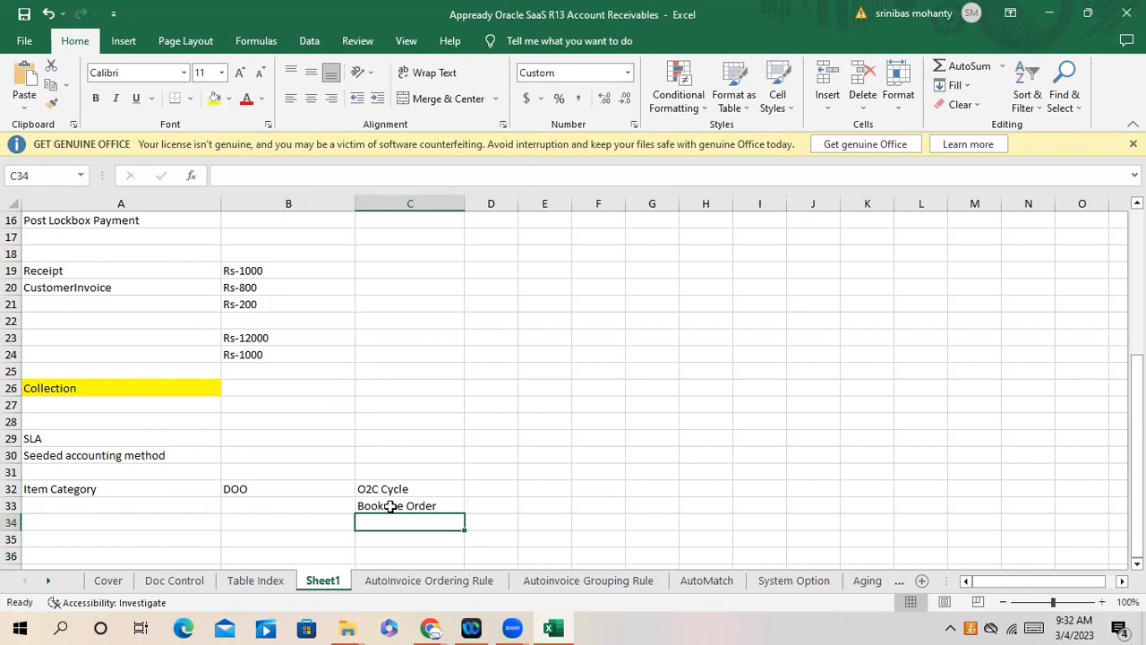
pyautogui.write('Pick')
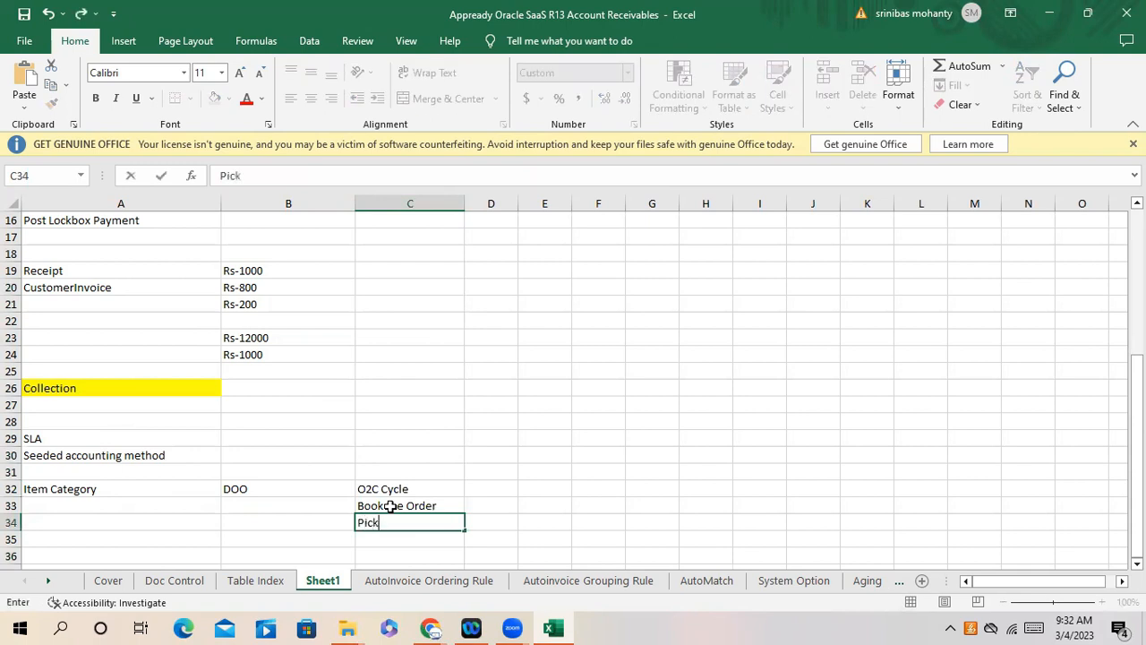
pyautogui.write(' THE')
pyautogui.press('BackSpace')
pyautogui.press('BackSpace')
pyautogui.write('he Order')
pyautogui.press('Return')
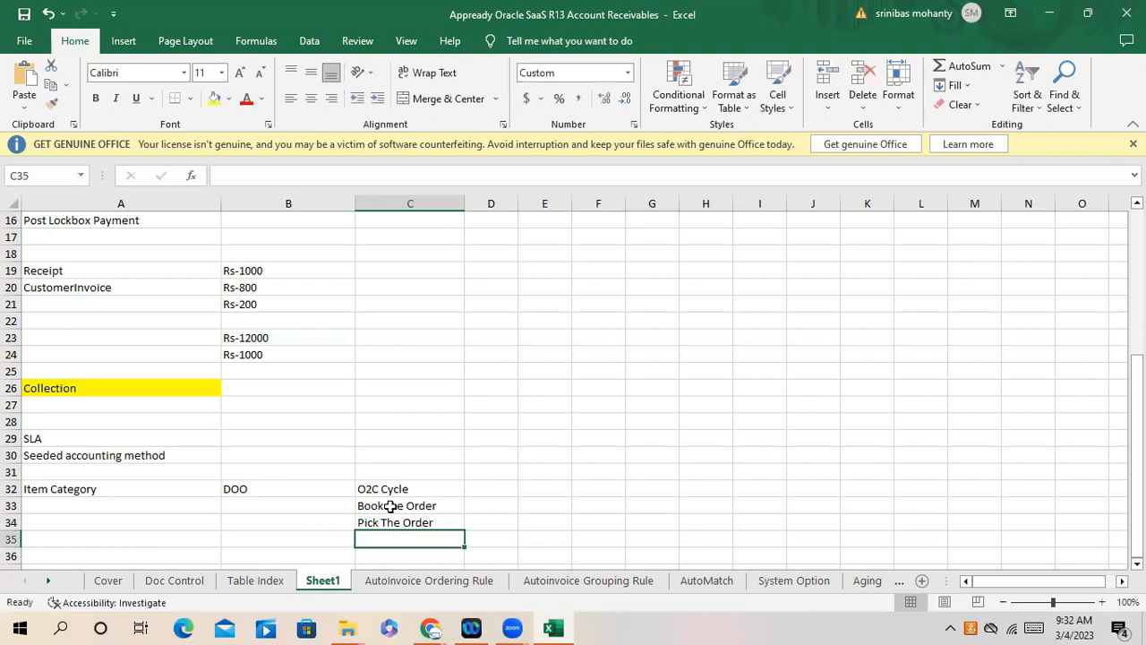
pyautogui.write('S')
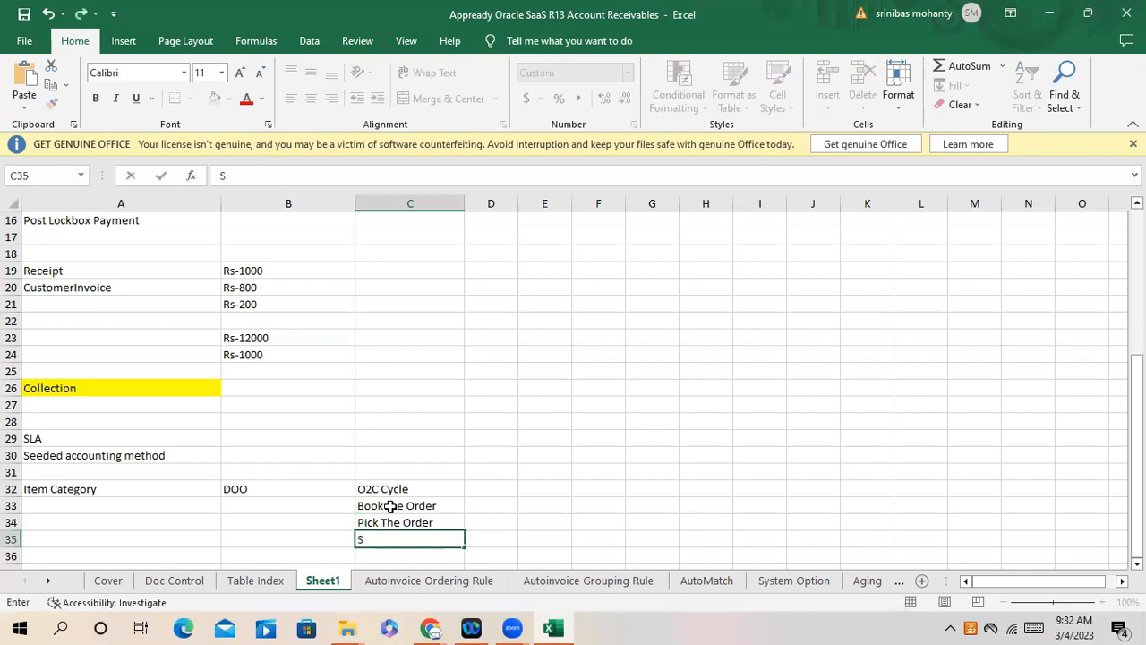
pyautogui.write('hip the O')
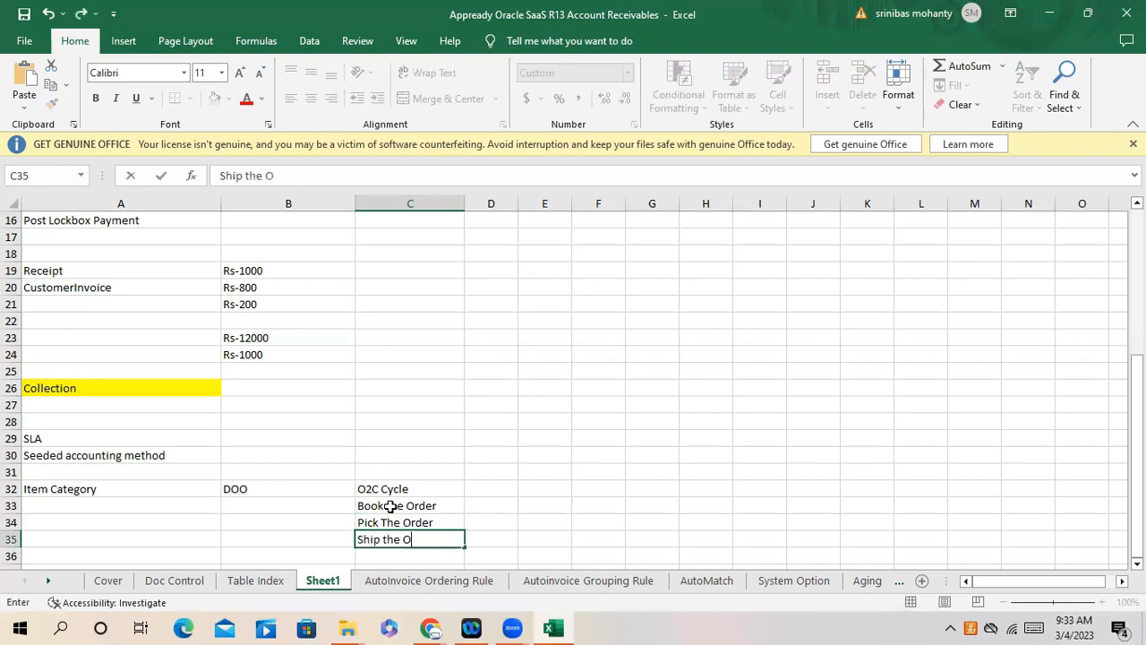
pyautogui.write('rder/Delive')
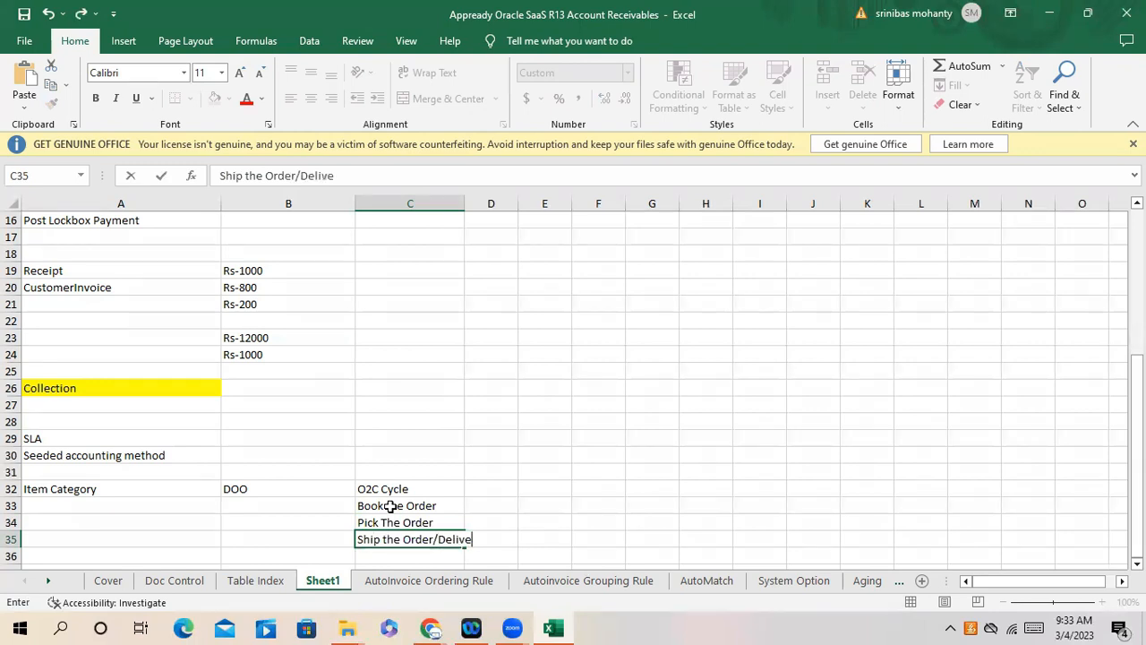
pyautogui.write('ry the Order')
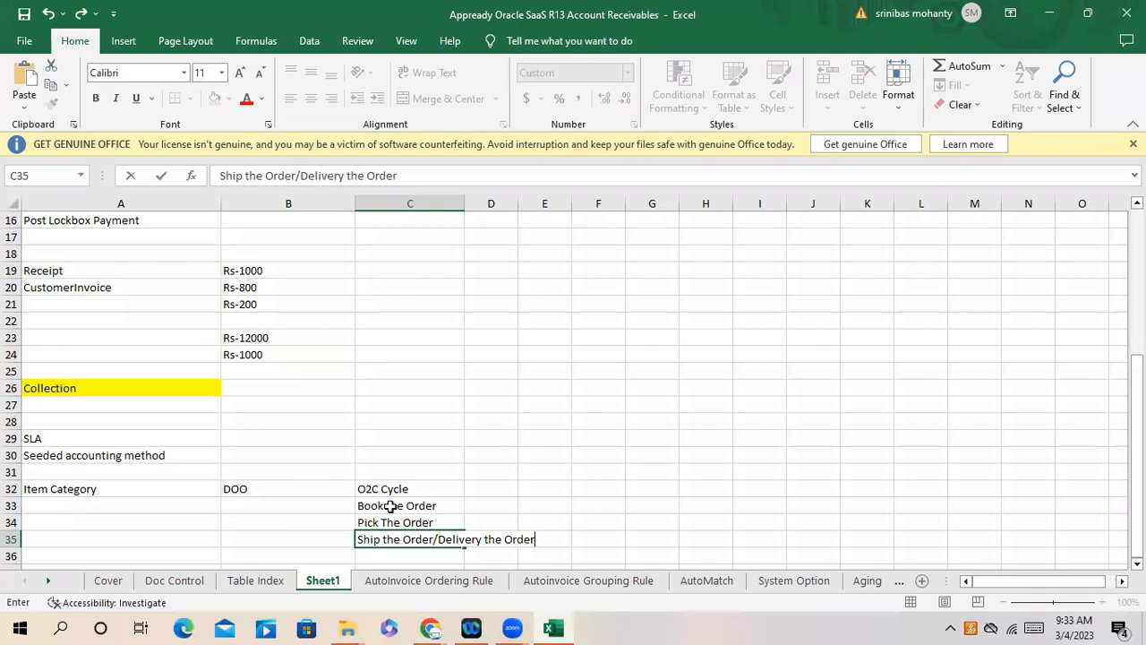
pyautogui.press('Return')
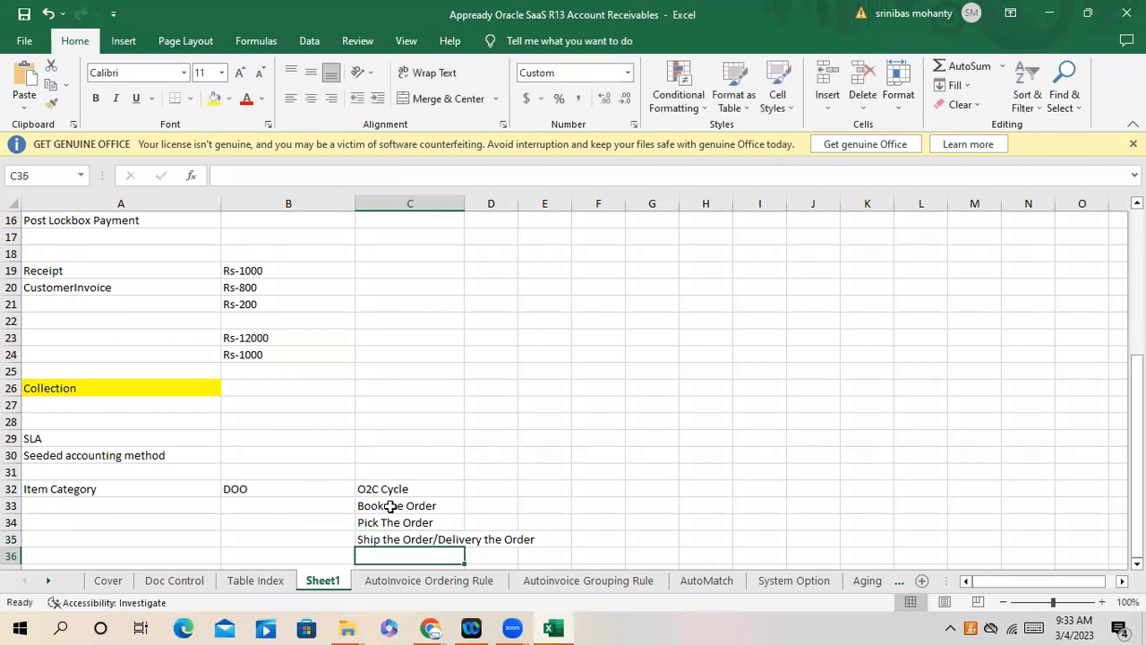
pyautogui.write('In')
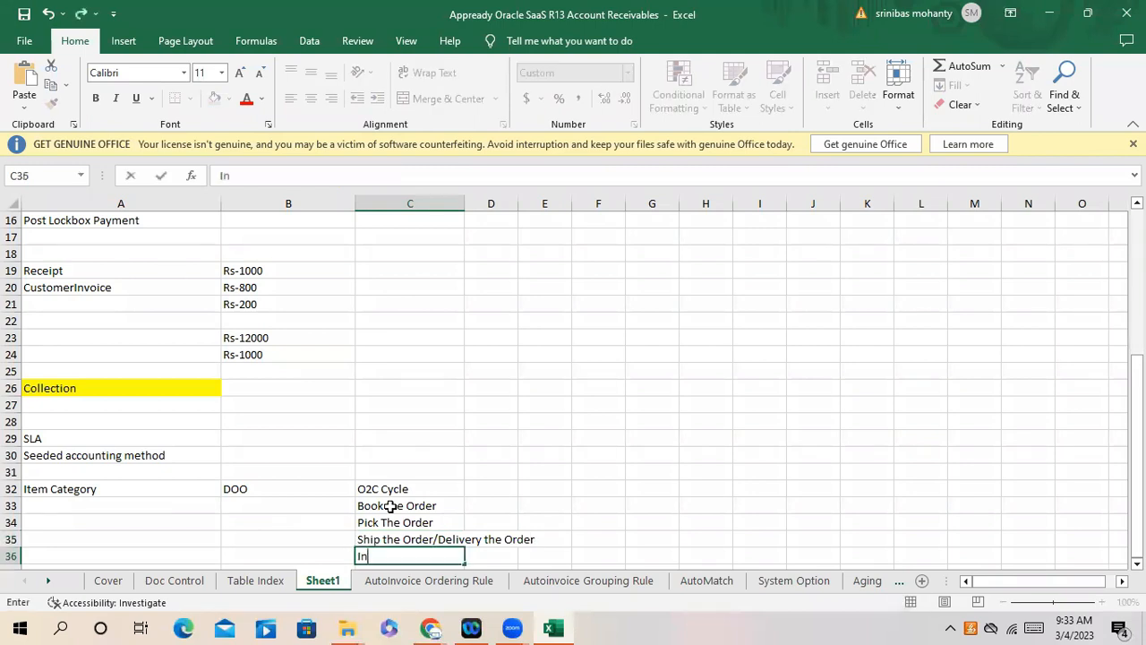
pyautogui.write('voice')
pyautogui.click(452, 507)
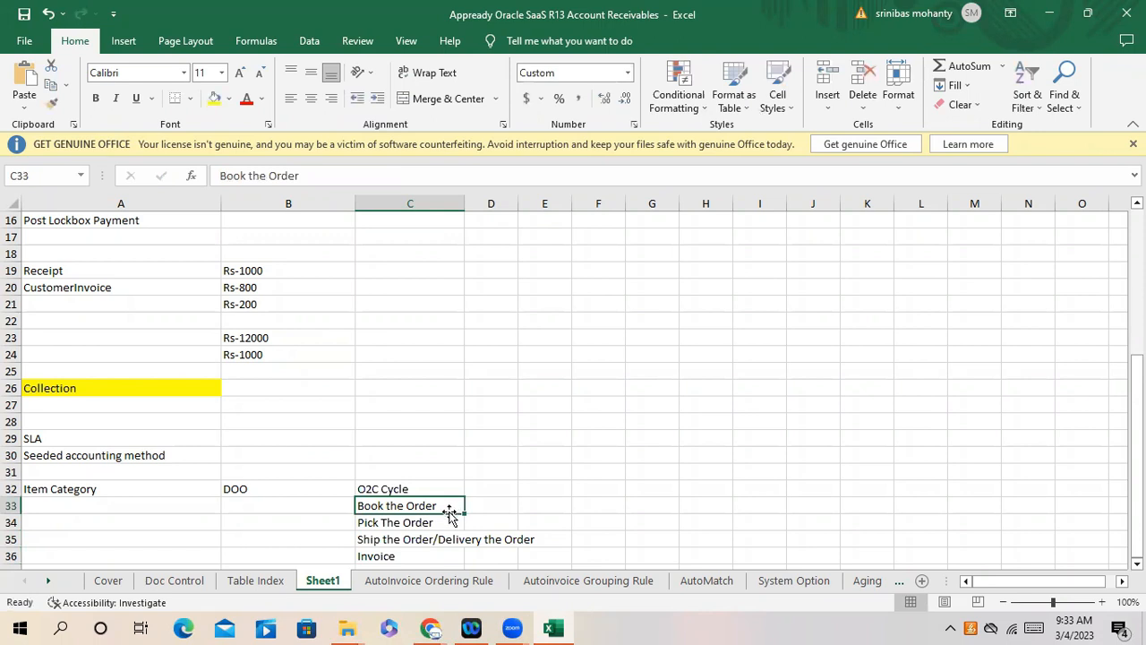
# - Change cell A32 from Item Category to Item Category-10
pyautogui.click(493, 505)
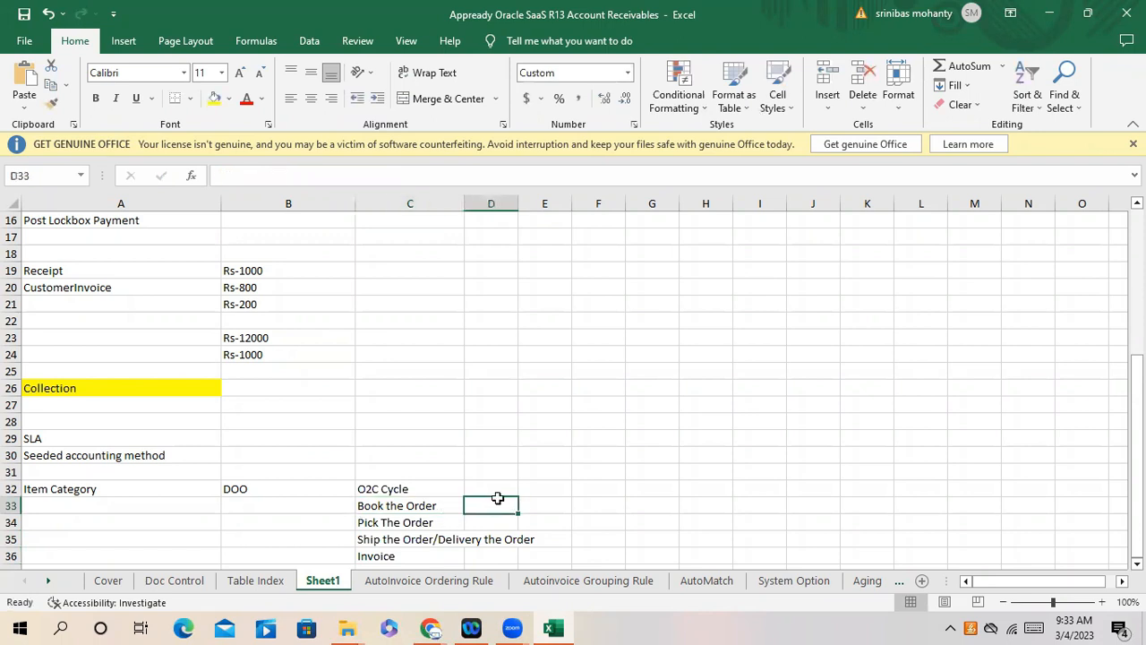
pyautogui.doubleClick(146, 487)
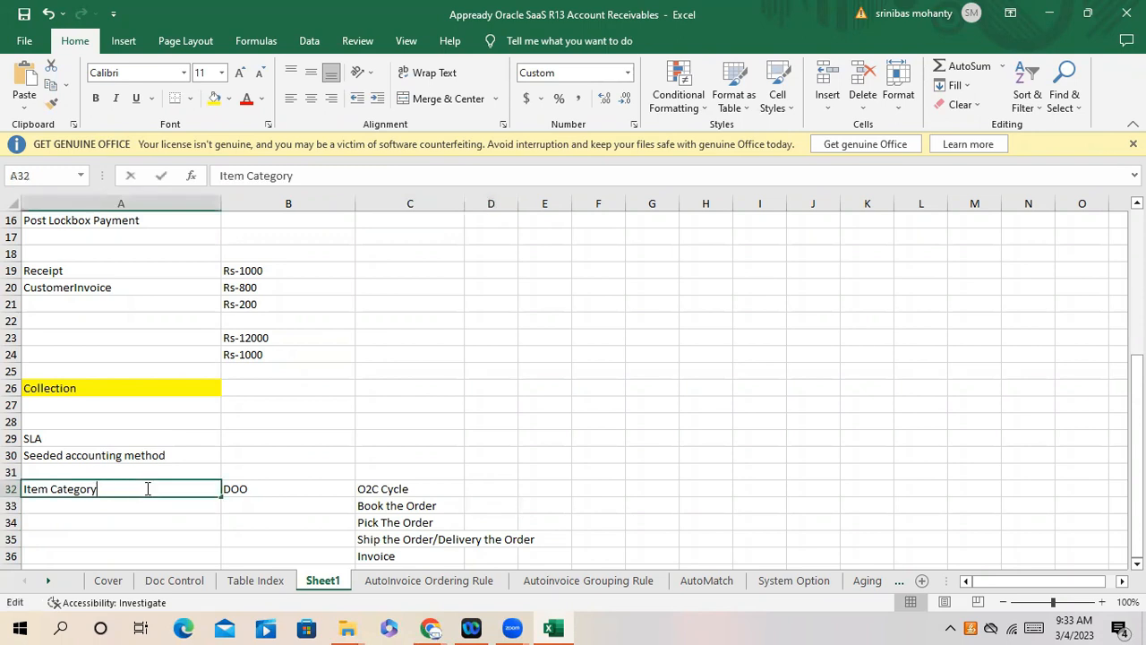
pyautogui.write('-1-')
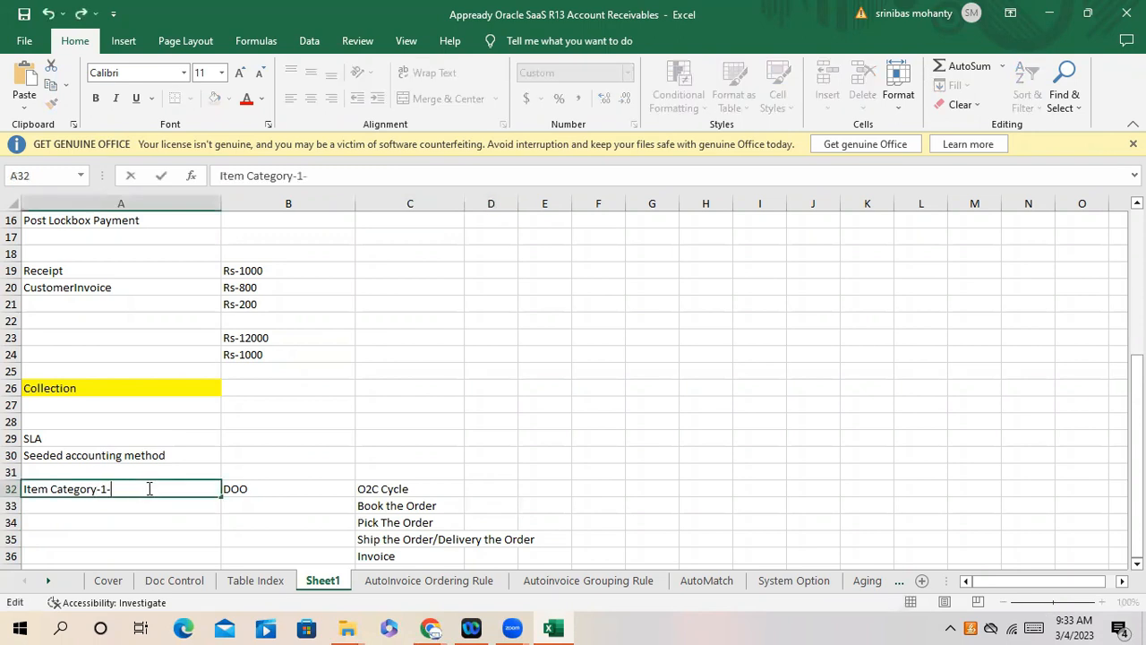
pyautogui.press('BackSpace')
pyautogui.write('0')
pyautogui.click(146, 519)
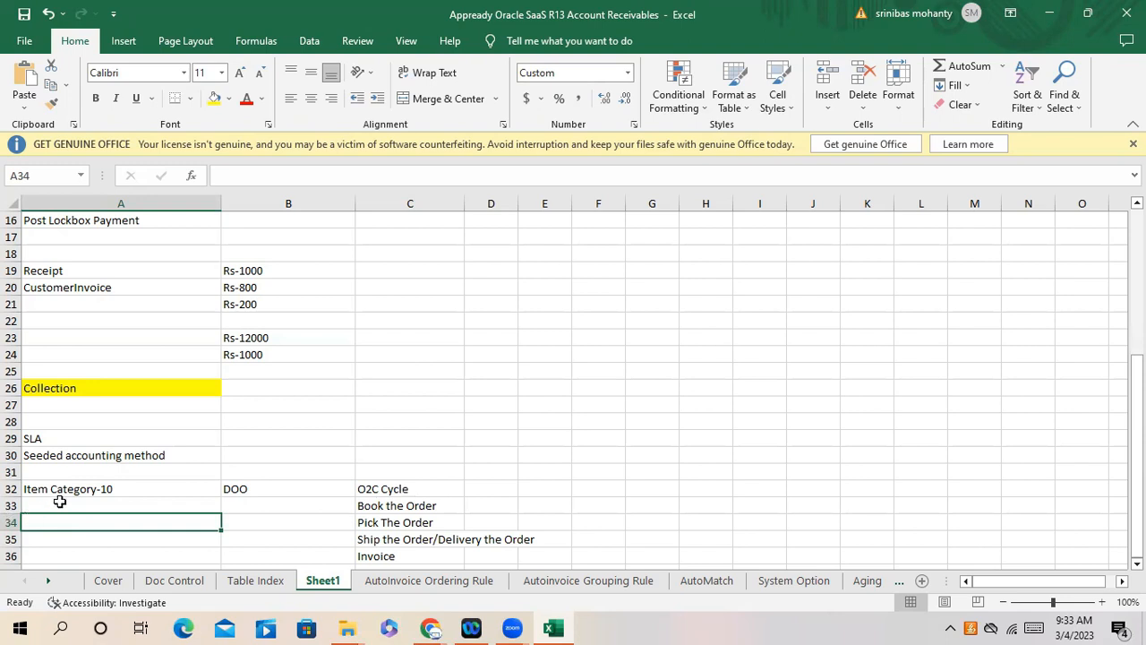
pyautogui.click(126, 488)
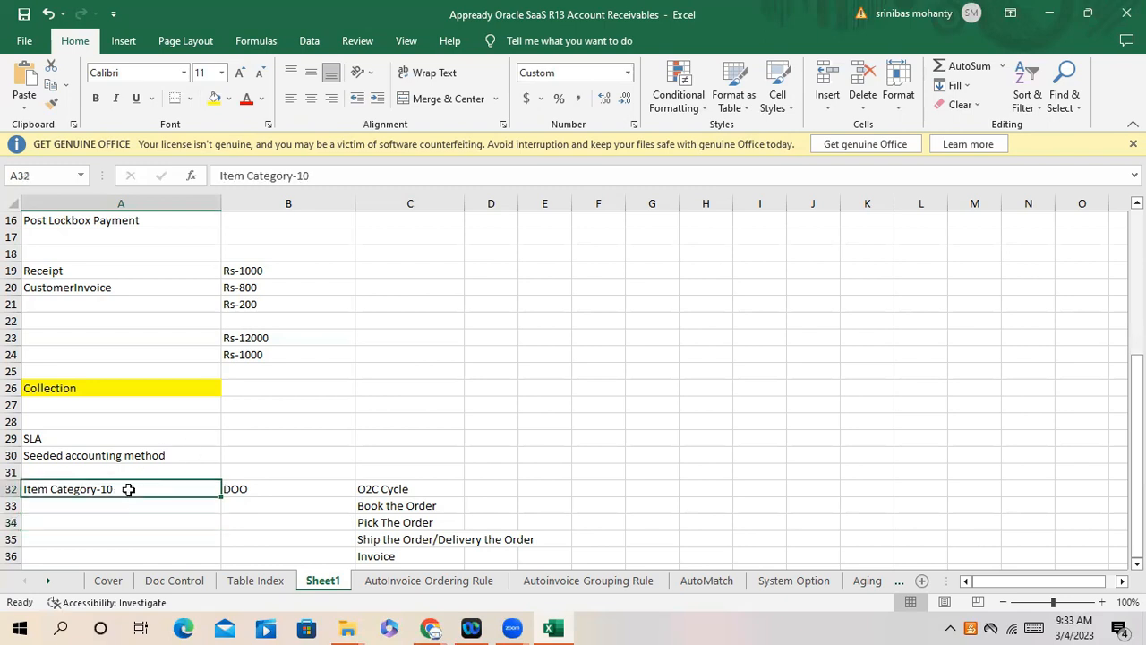
pyautogui.click(440, 506)
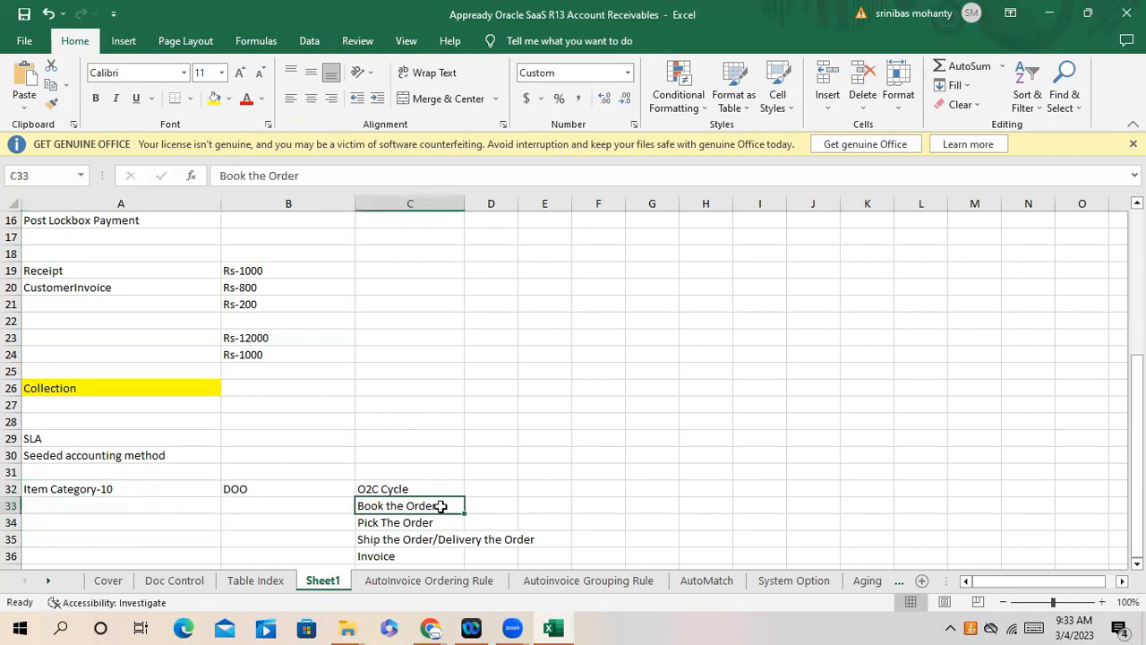
pyautogui.scroll(-2, 449, 481)
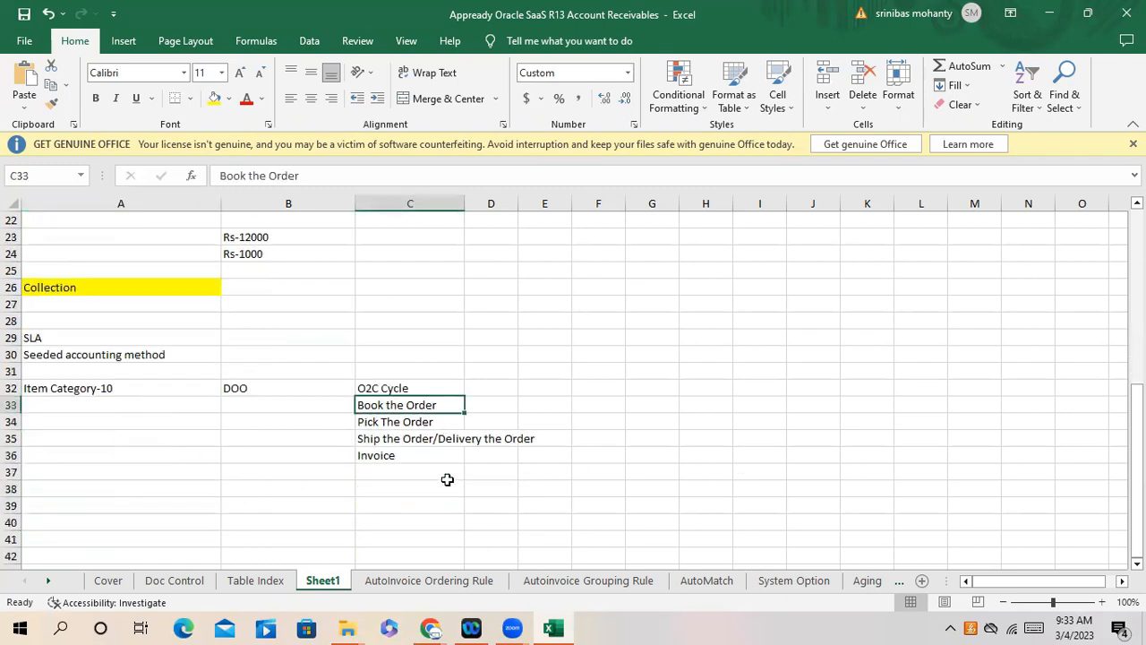
pyautogui.click(159, 387)
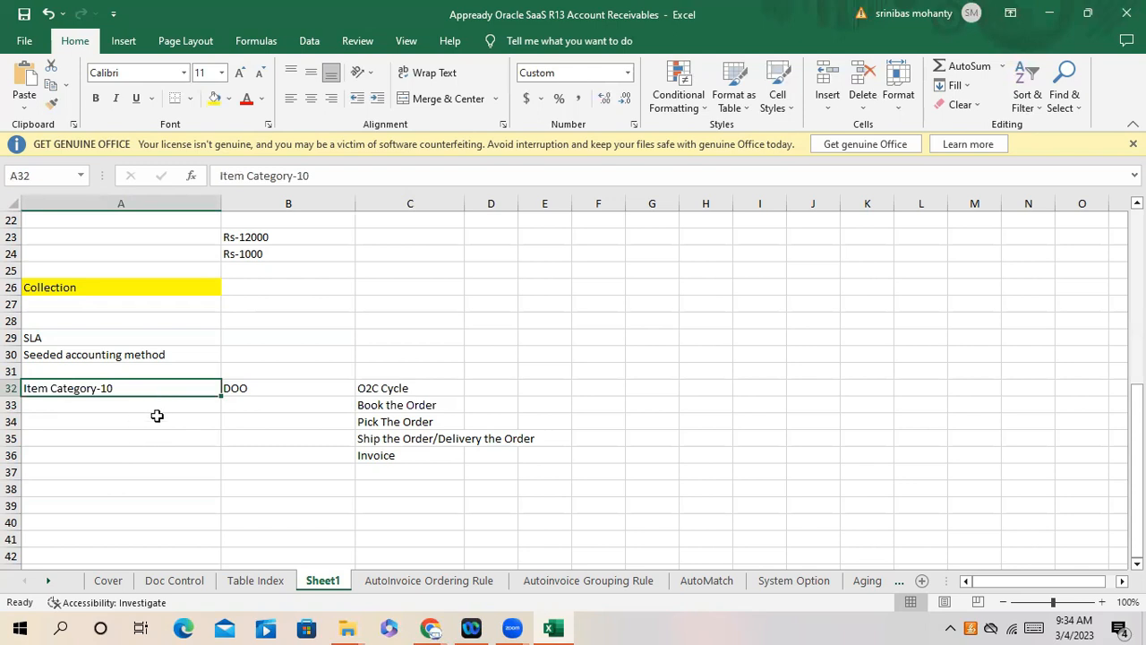
pyautogui.moveTo(133, 385)
pyautogui.mouseDown()
pyautogui.moveTo(136, 412)
pyautogui.moveTo(142, 388)
pyautogui.mouseUp()
pyautogui.moveTo(142, 387); pyautogui.dragTo(135, 506)
pyautogui.moveTo(126, 391); pyautogui.dragTo(120, 529)
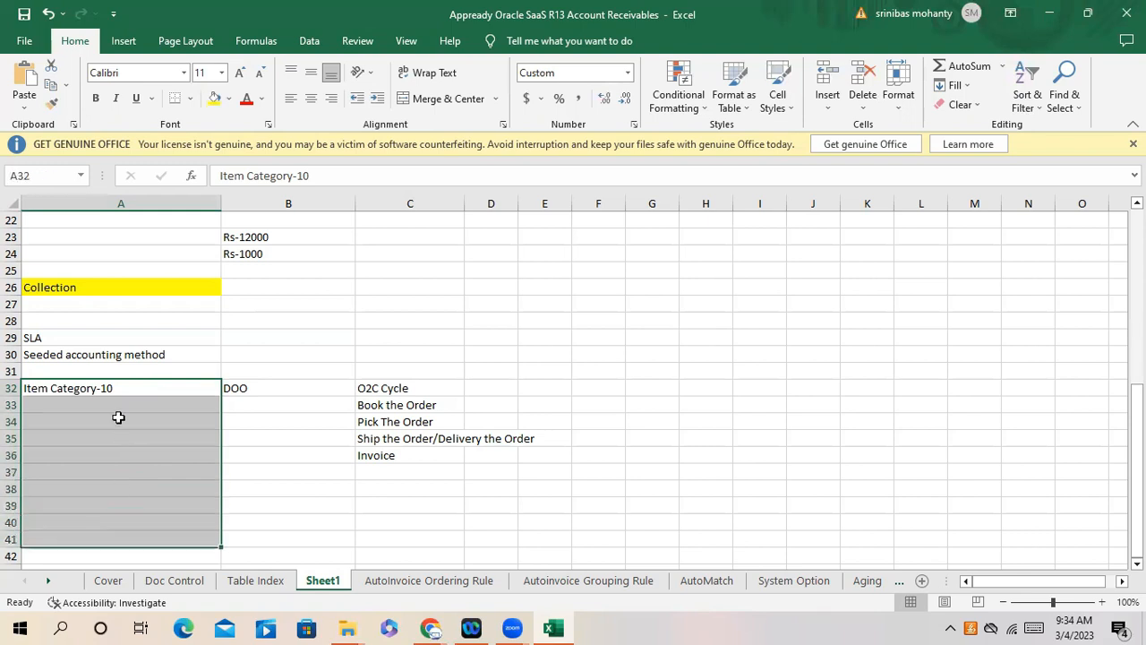
pyautogui.click(123, 388)
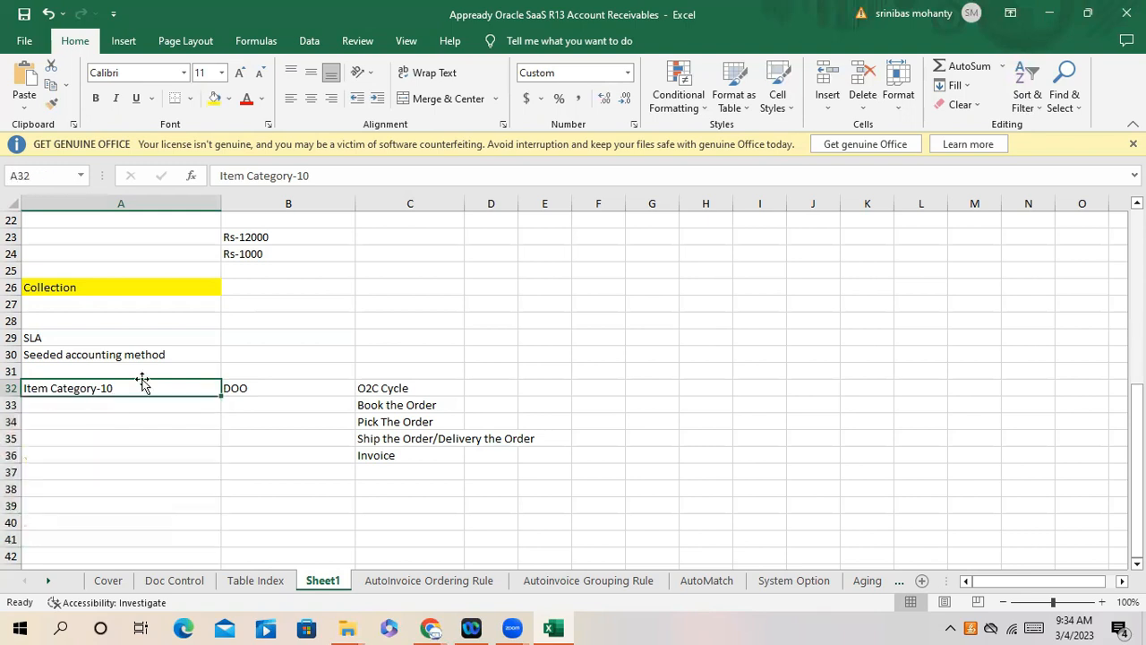
pyautogui.click(49, 337)
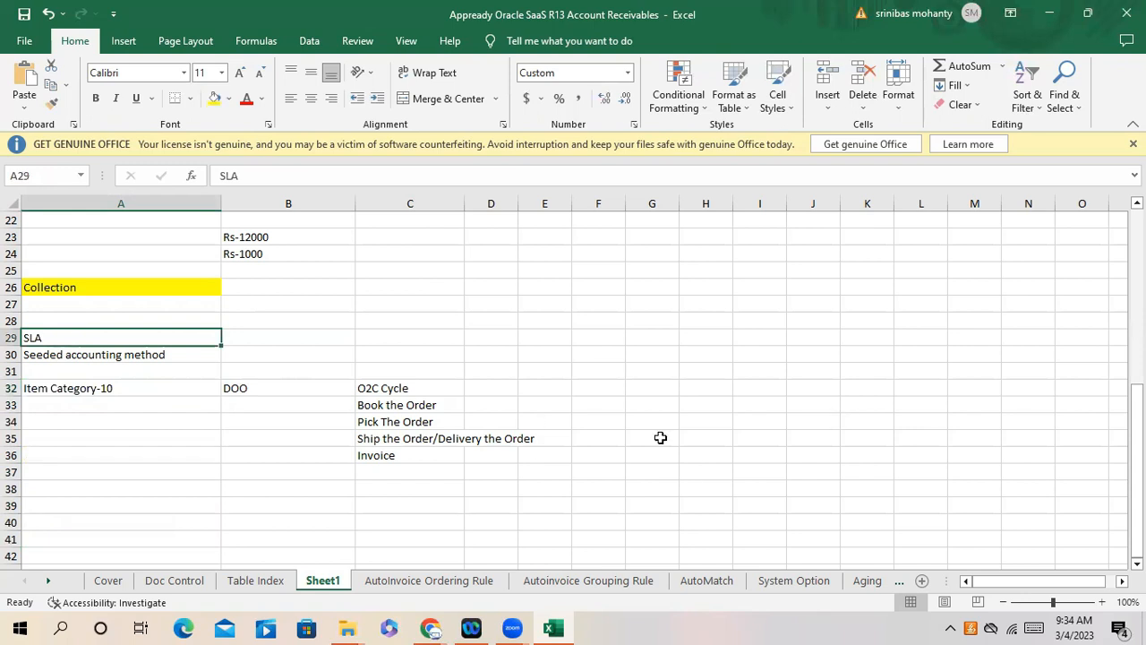
pyautogui.scroll(-1, 206, 488)
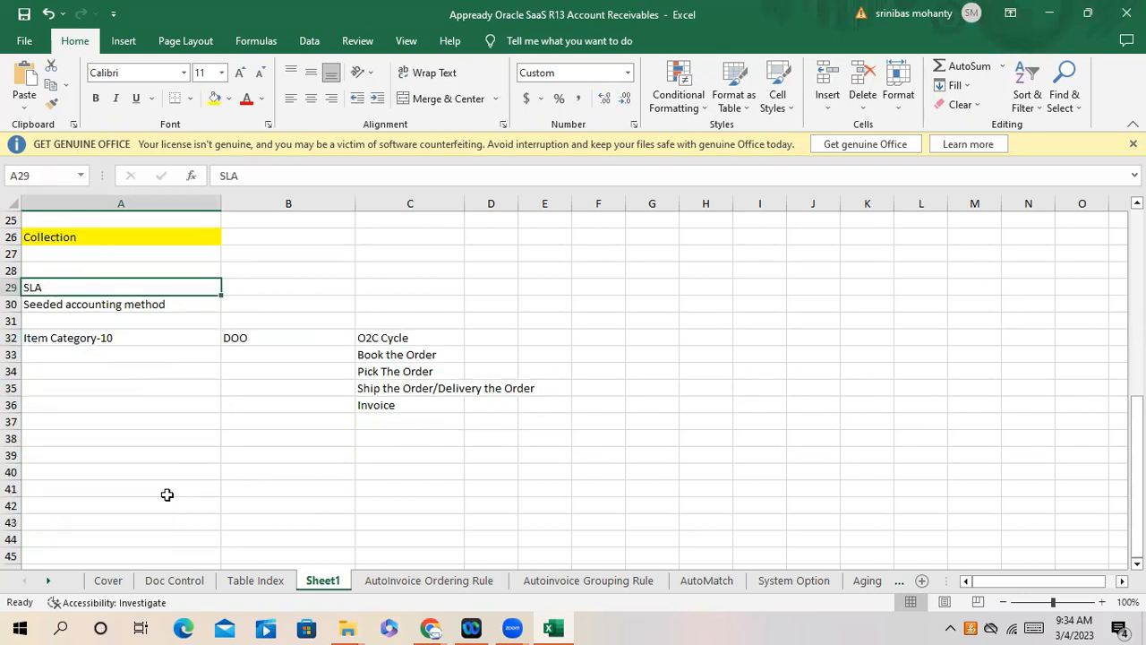
pyautogui.click(85, 452)
# - Enter Mapping Set in A39, and Item1 with account 100010 in row 40
pyautogui.moveTo(85, 452)
pyautogui.mouseDown()
pyautogui.moveTo(67, 543)
pyautogui.moveTo(82, 451)
pyautogui.mouseUp()
pyautogui.write('Mapping')
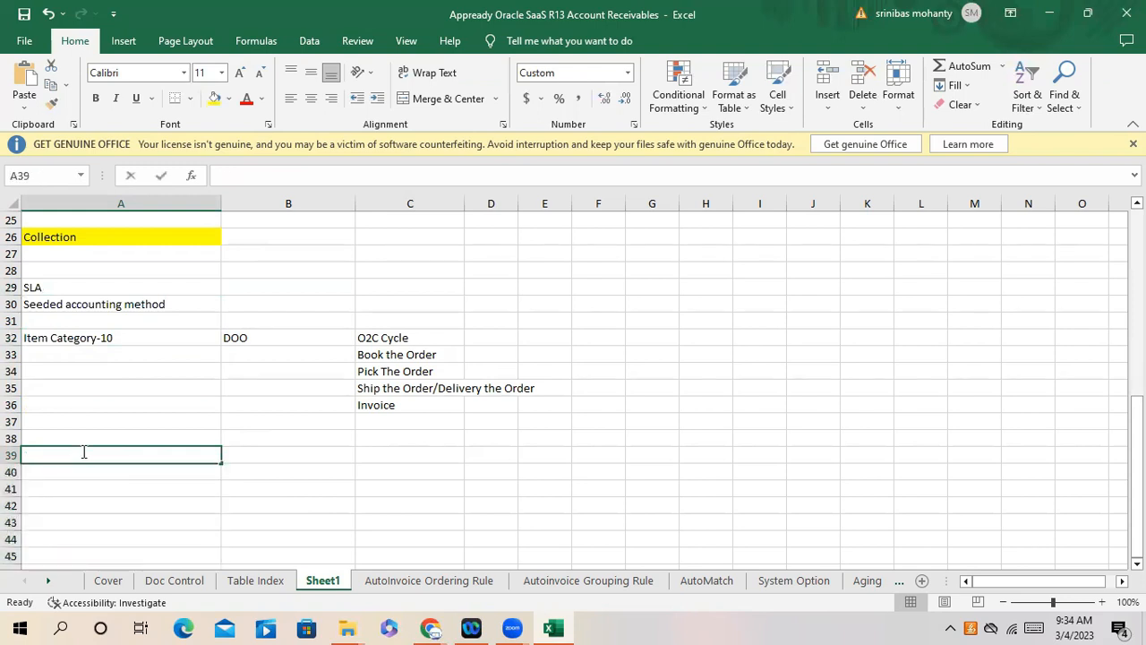
pyautogui.write(' Set')
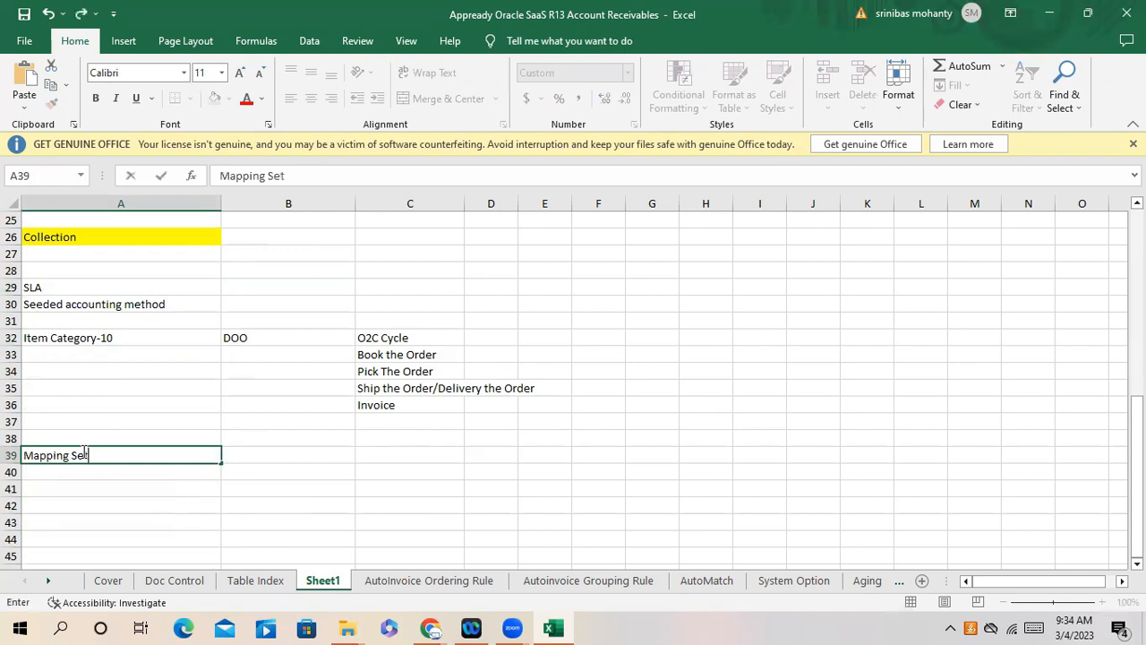
pyautogui.press('Return')
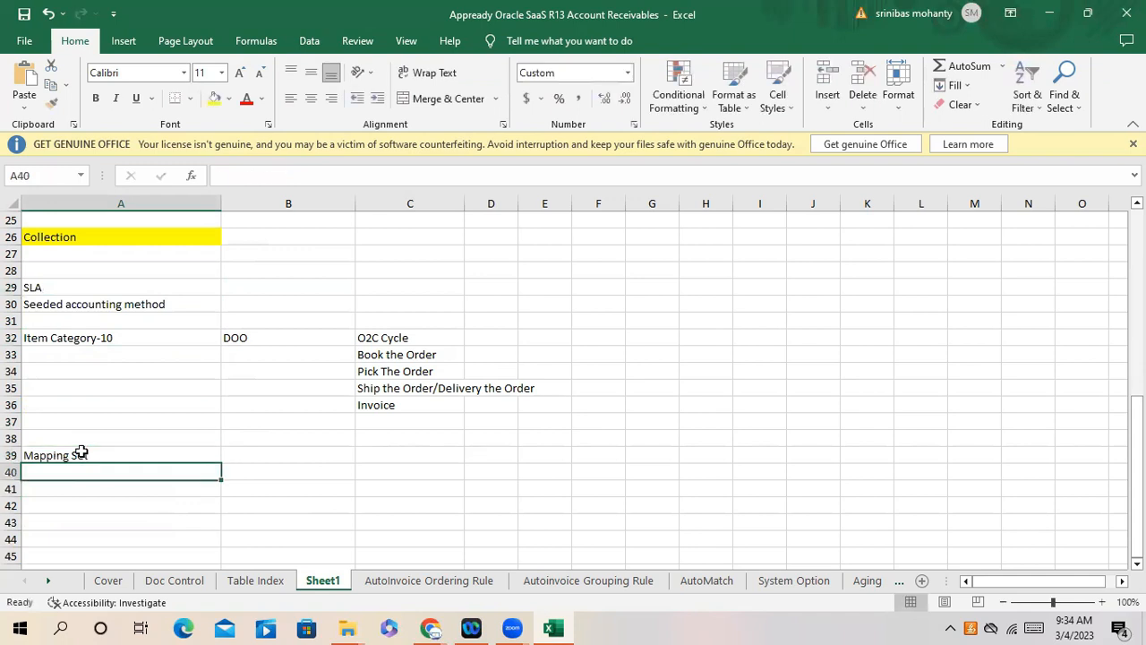
pyautogui.write('Item1')
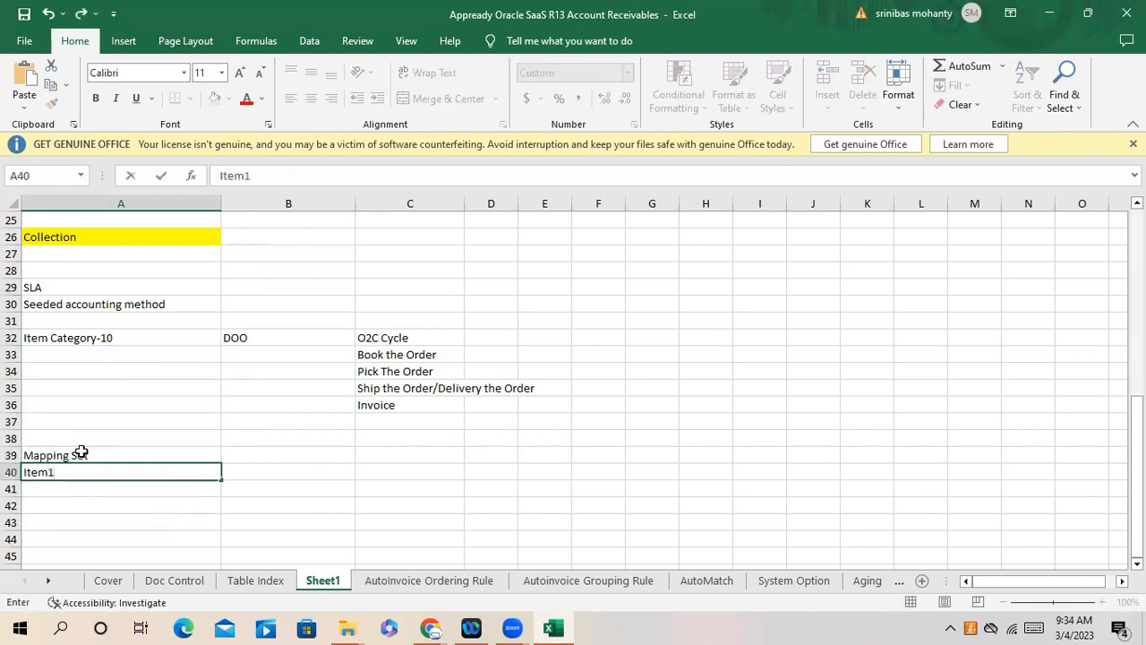
pyautogui.press('Tab')
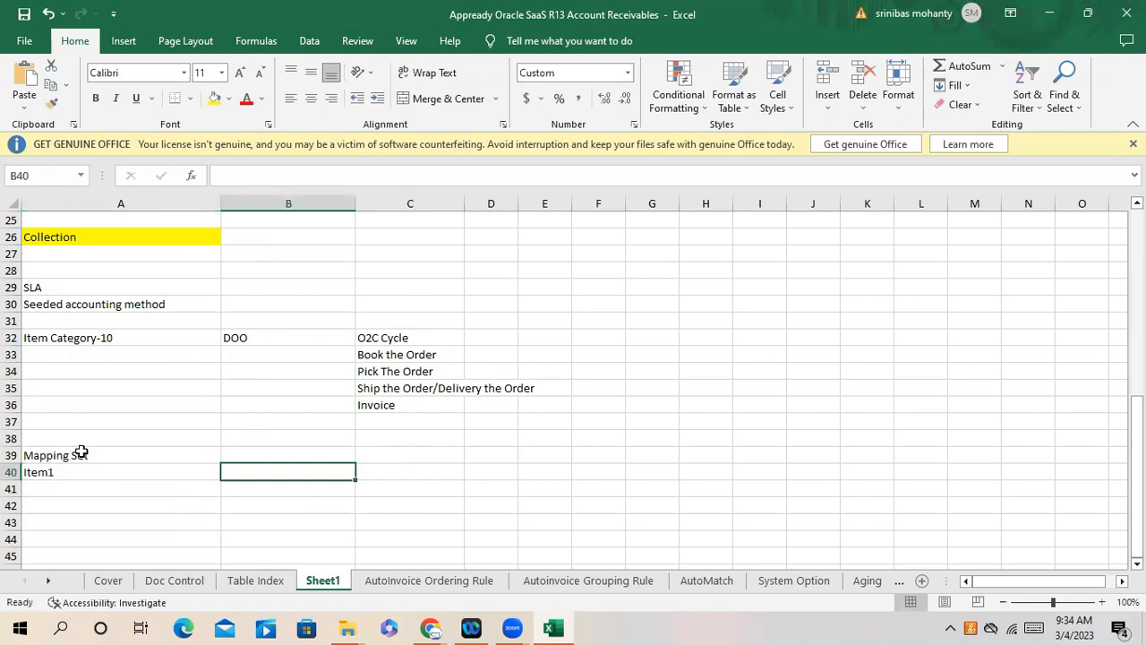
pyautogui.write('100010')
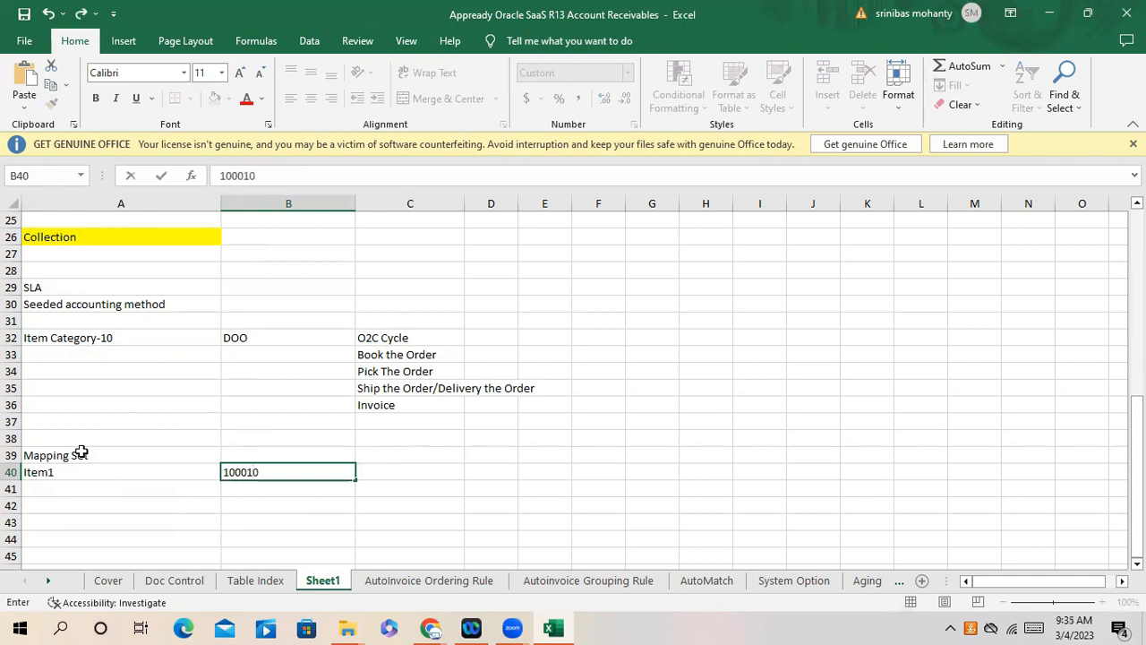
pyautogui.press('Return')
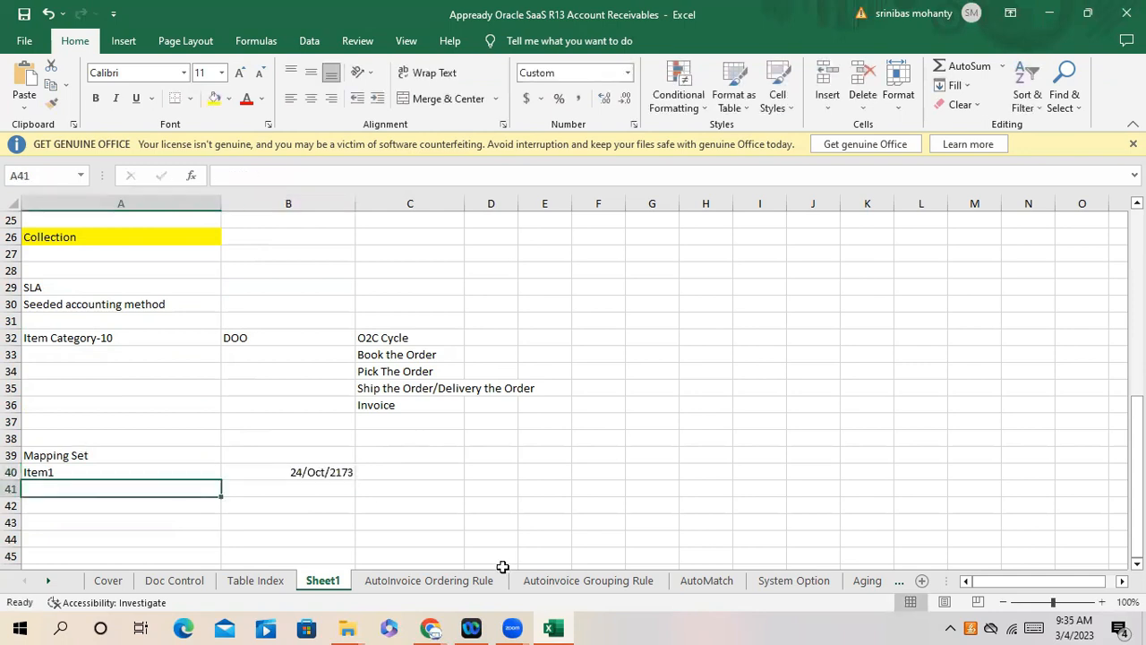
# - Correct B40 so Item1's account reads A1100010 instead of a converted date
pyautogui.click(303, 483)
pyautogui.write('100010')
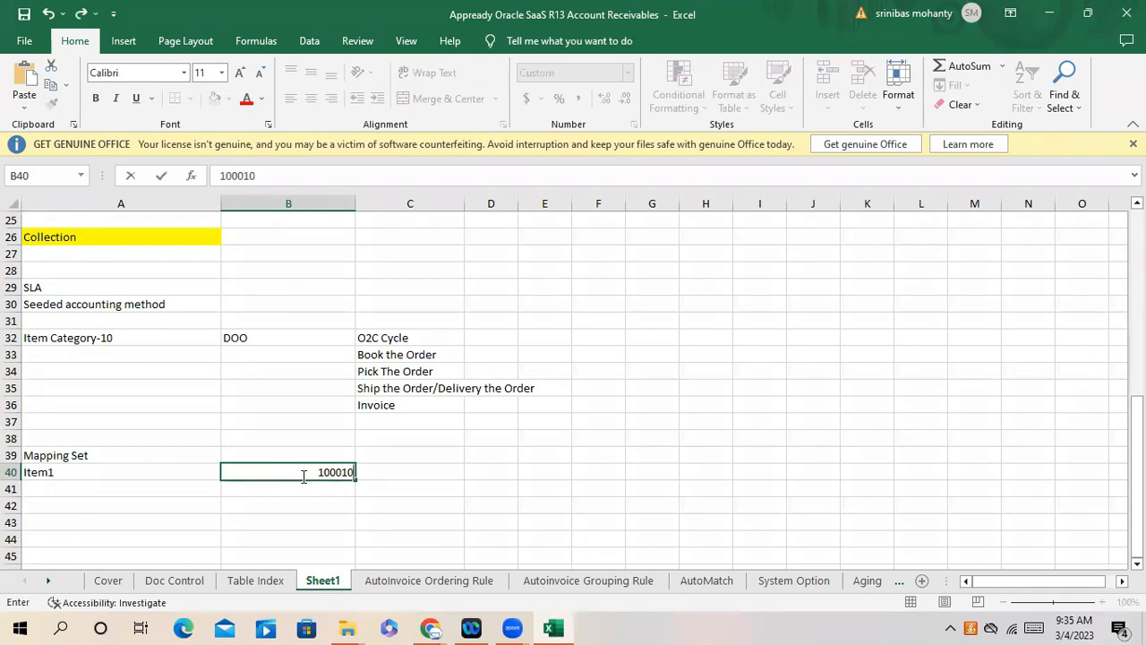
pyautogui.click(303, 475)
pyautogui.write('-')
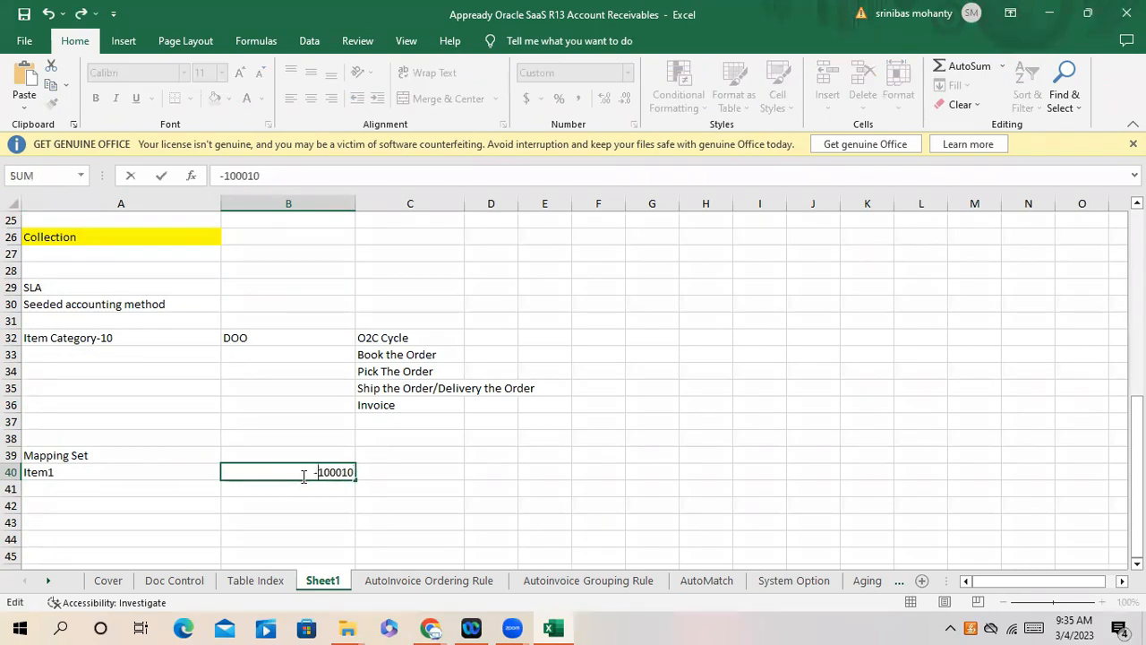
pyautogui.click(109, 487)
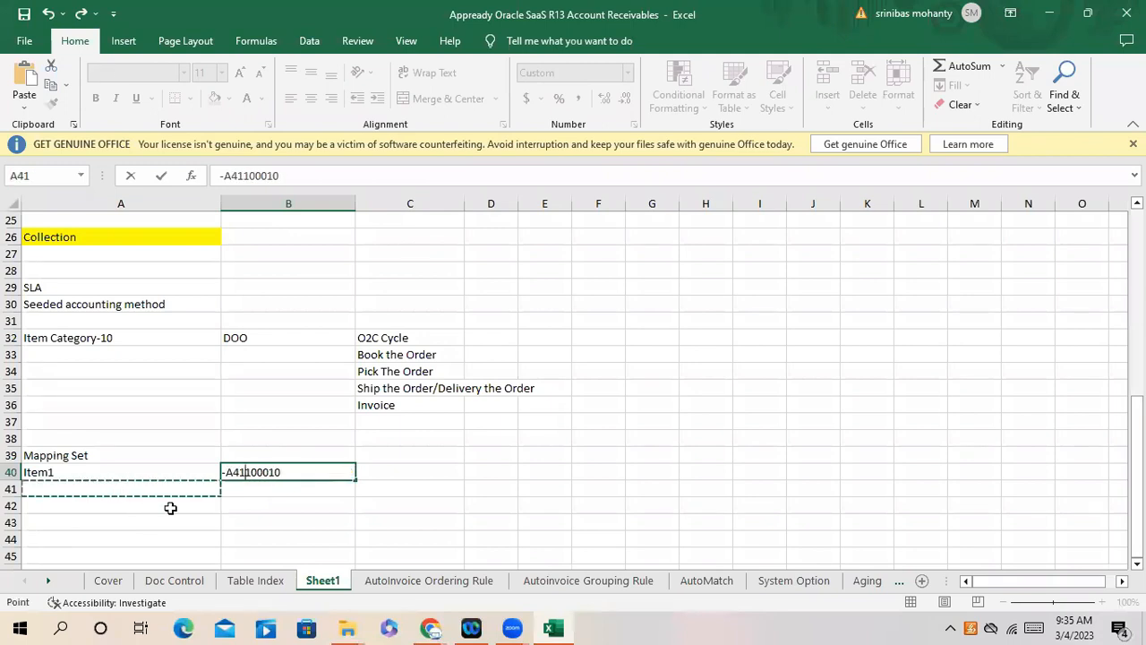
pyautogui.click(237, 475)
pyautogui.press('BackSpace')
pyautogui.press('BackSpace')
pyautogui.press('BackSpace')
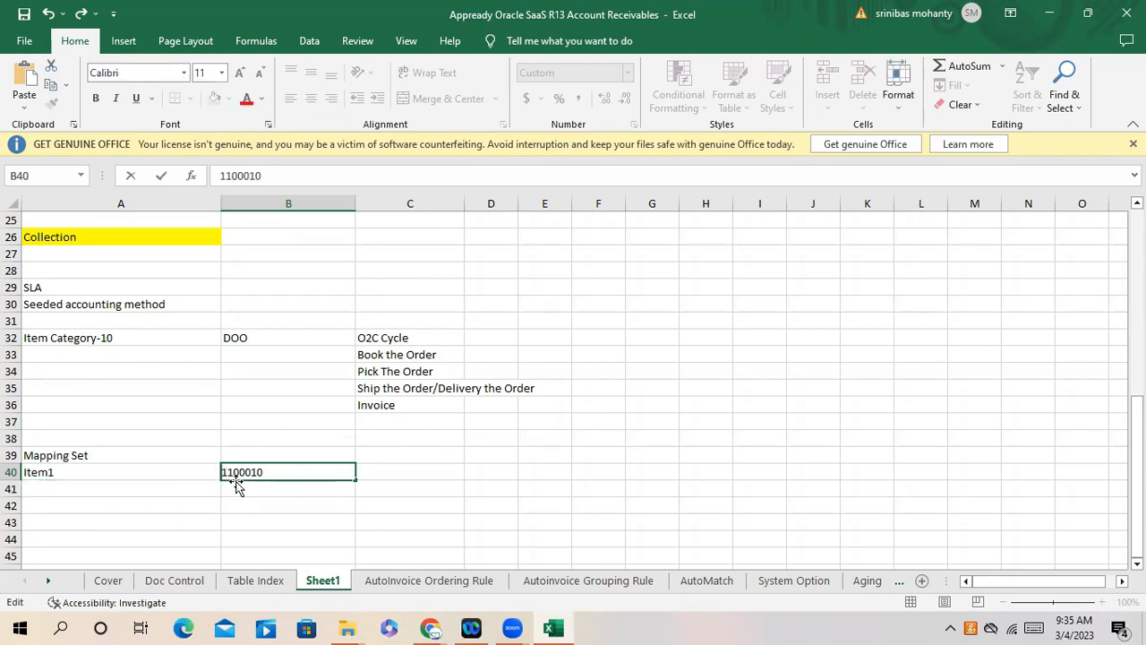
pyautogui.write('+')
pyautogui.press('BackSpace')
pyautogui.write('=')
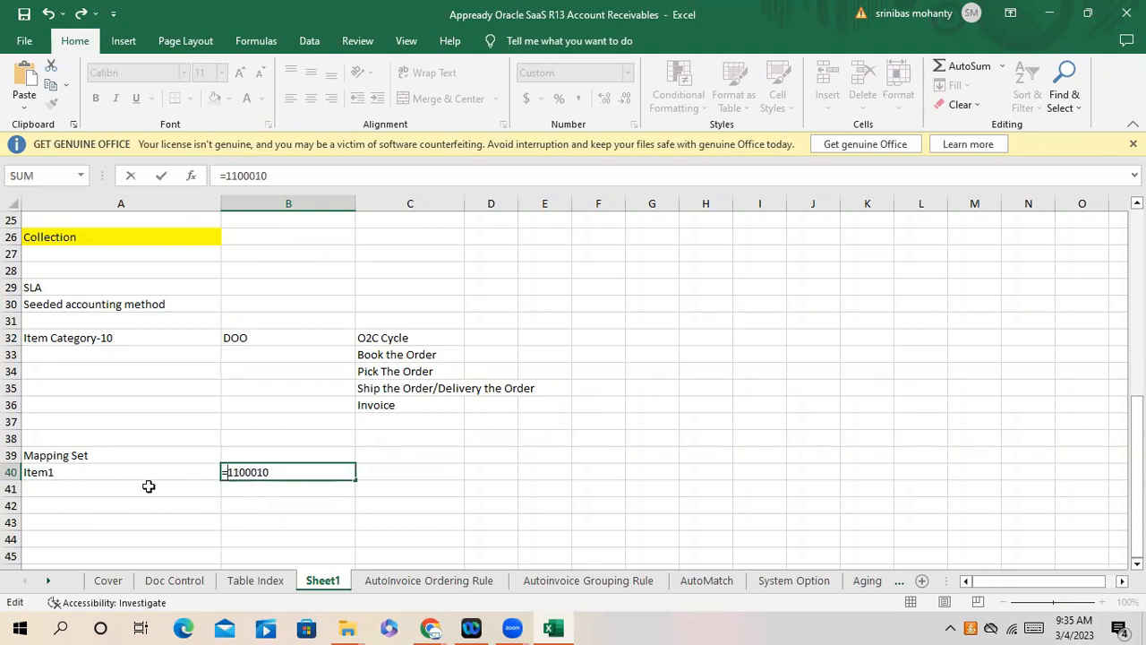
pyautogui.click(84, 489)
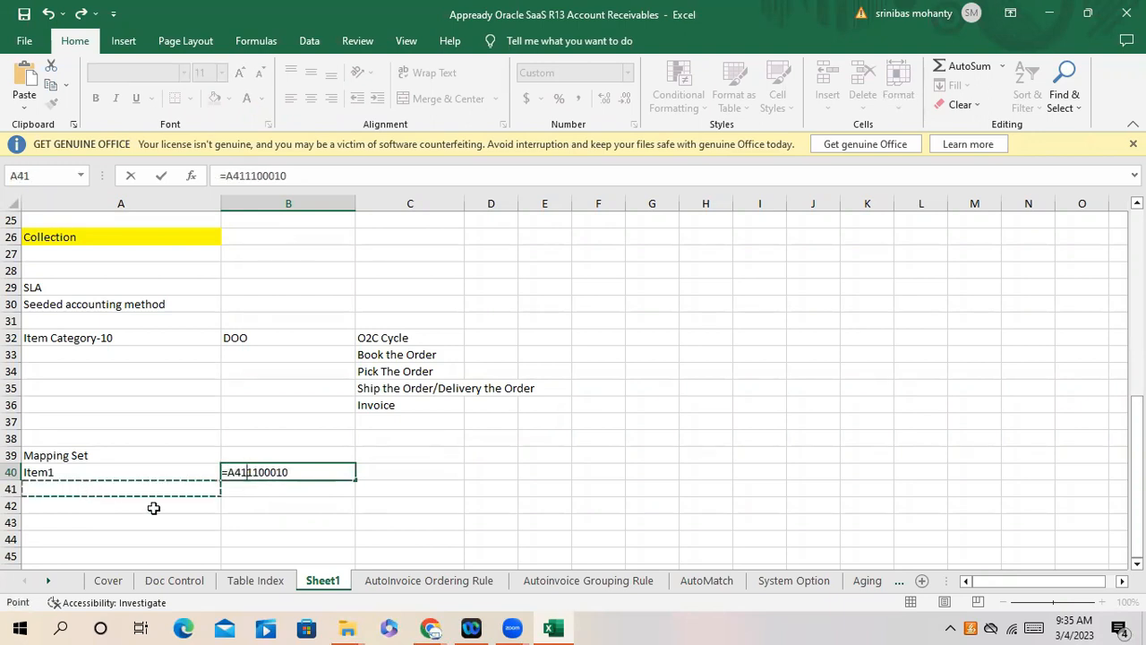
pyautogui.press('BackSpace')
pyautogui.press('BackSpace')
pyautogui.press('BackSpace')
pyautogui.press('BackSpace')
pyautogui.write('A')
pyautogui.click(76, 489)
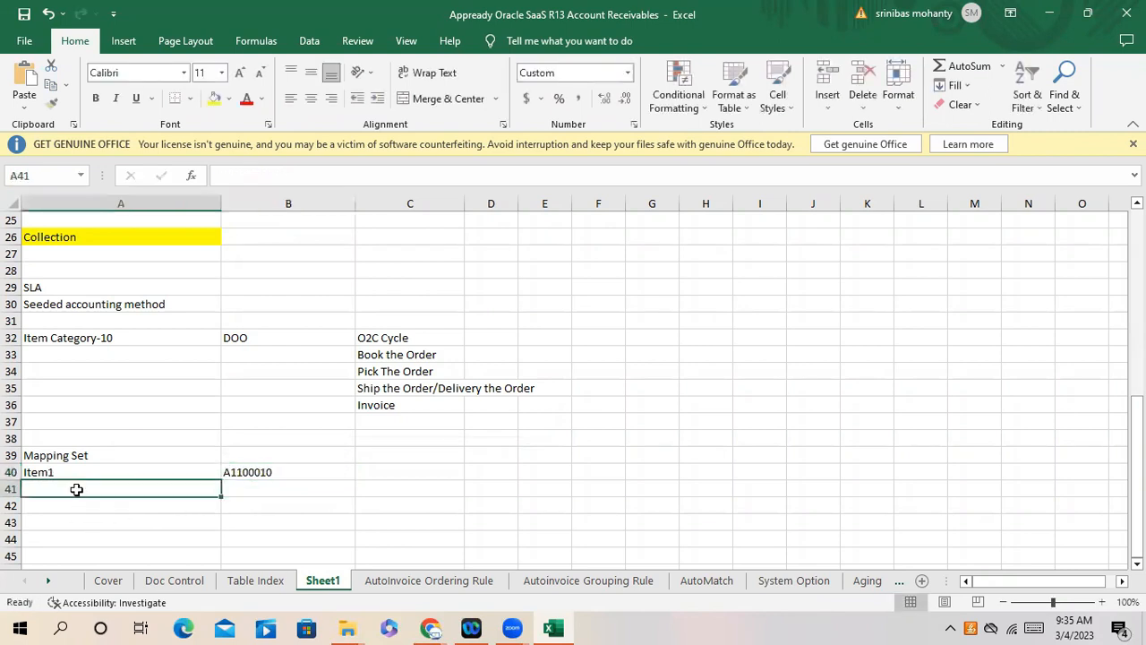
# - Add Item2 in A41 with account A1100011 in B41
pyautogui.write('Item1')
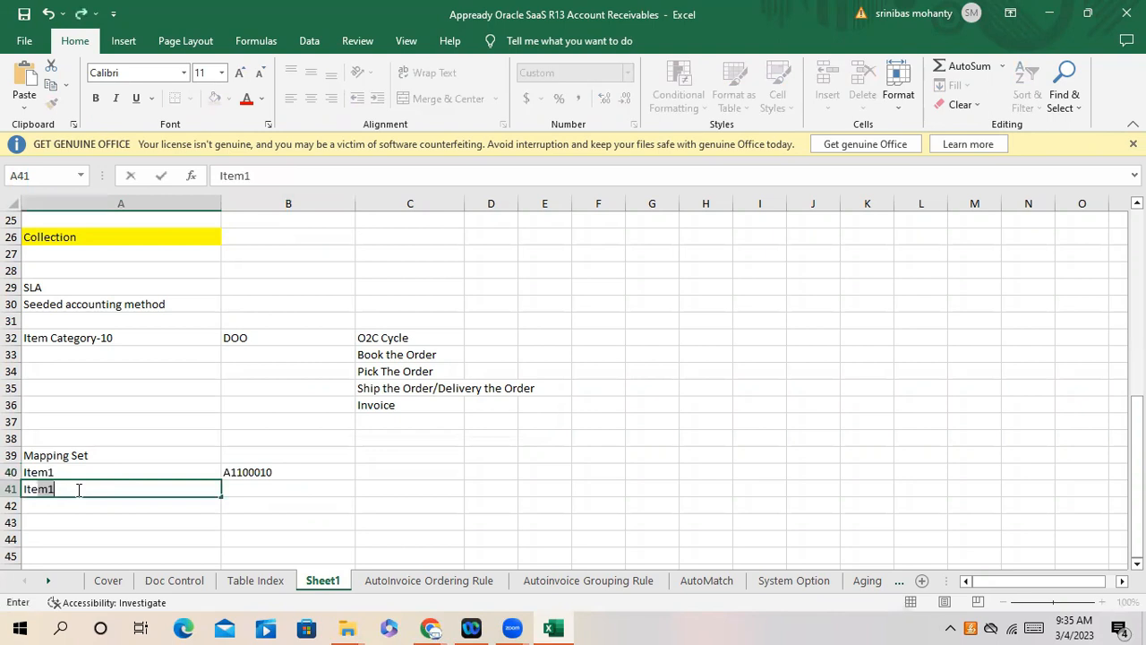
pyautogui.press('BackSpace')
pyautogui.write('2')
pyautogui.press('Tab')
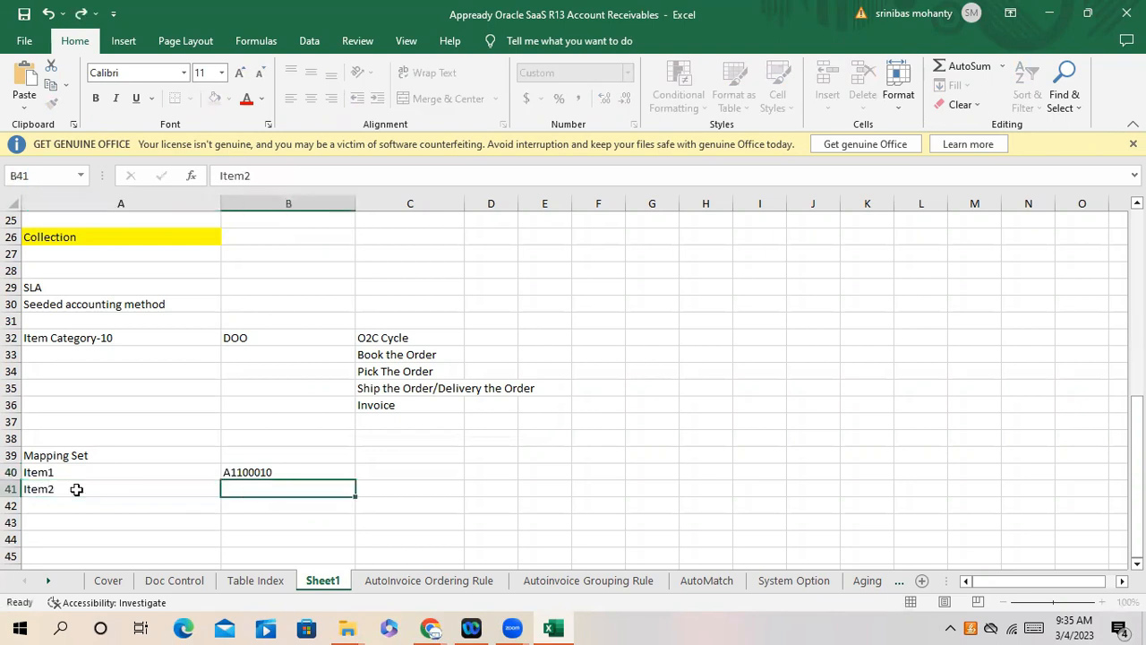
pyautogui.write('A')
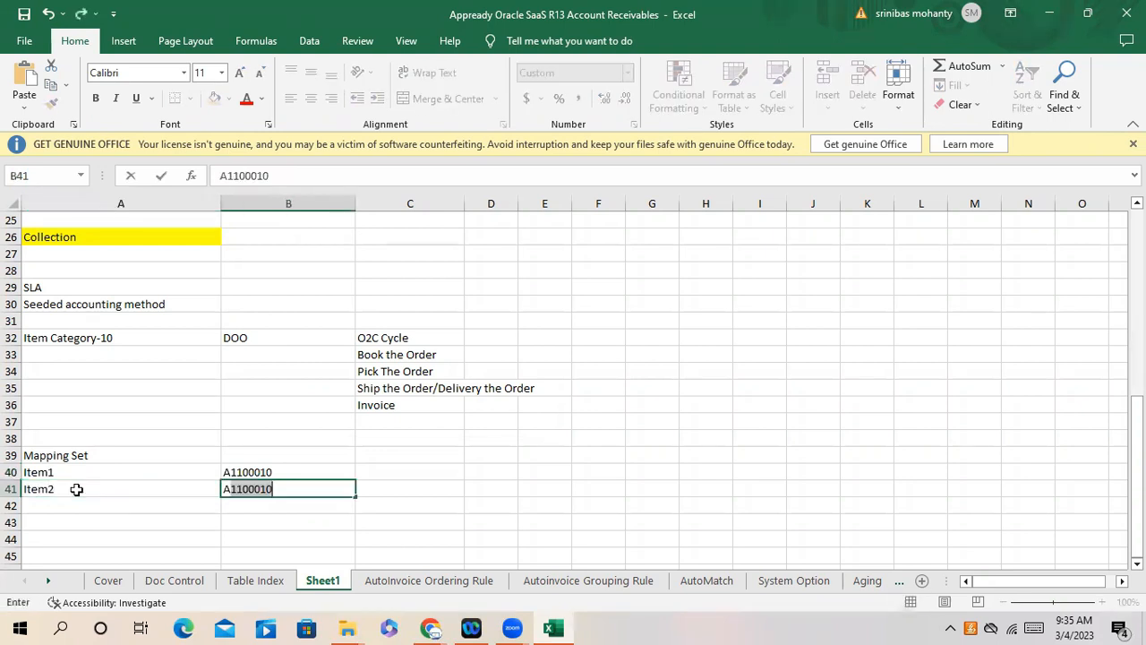
pyautogui.write('1100011')
pyautogui.click(100, 532)
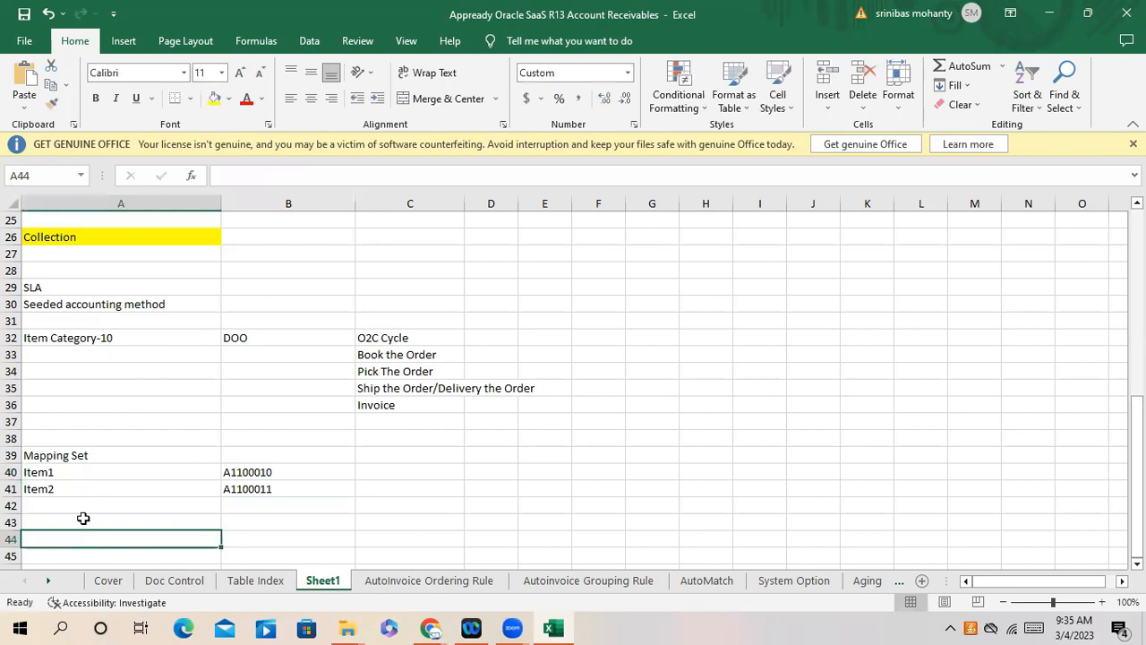
pyautogui.moveTo(70, 472); pyautogui.dragTo(91, 488)
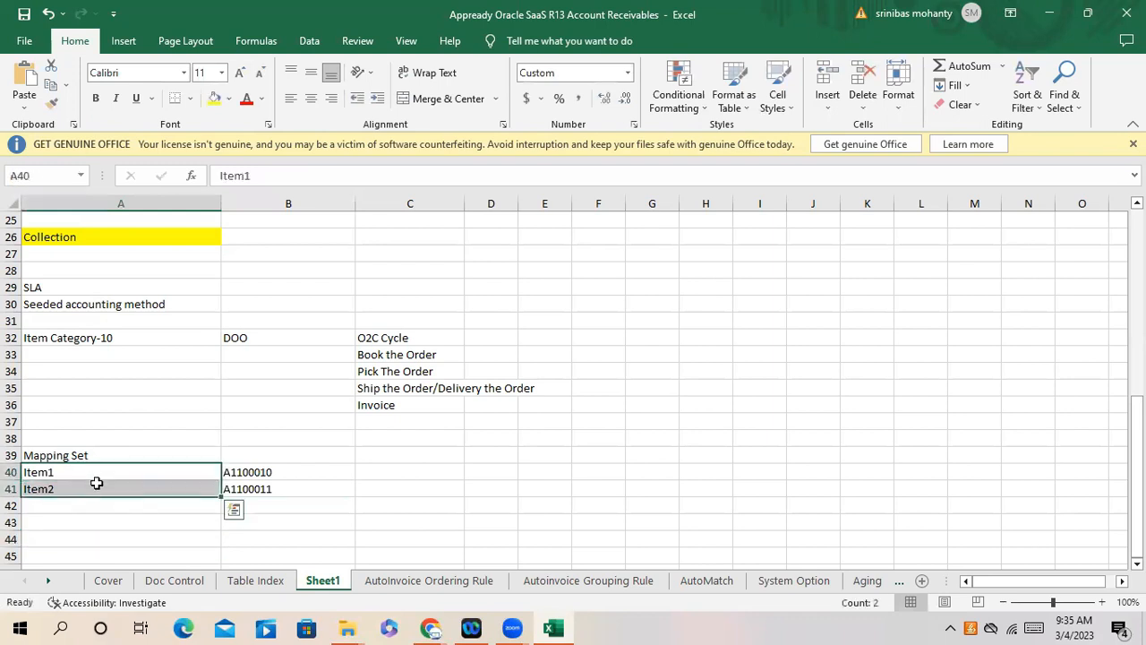
pyautogui.click(89, 473)
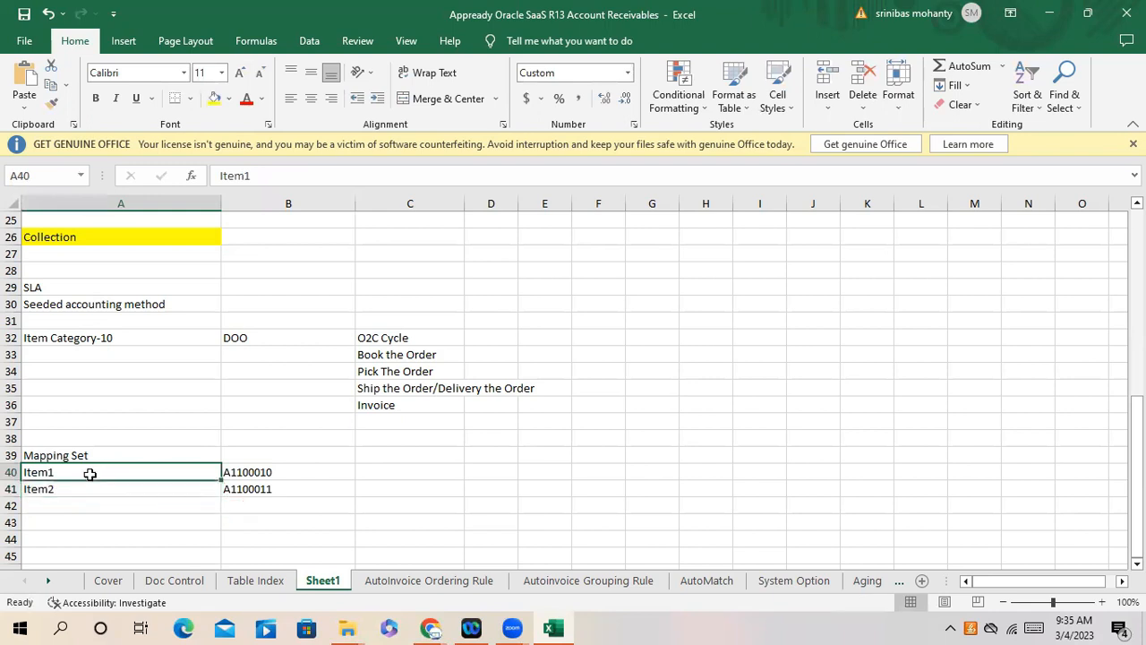
pyautogui.click(250, 474)
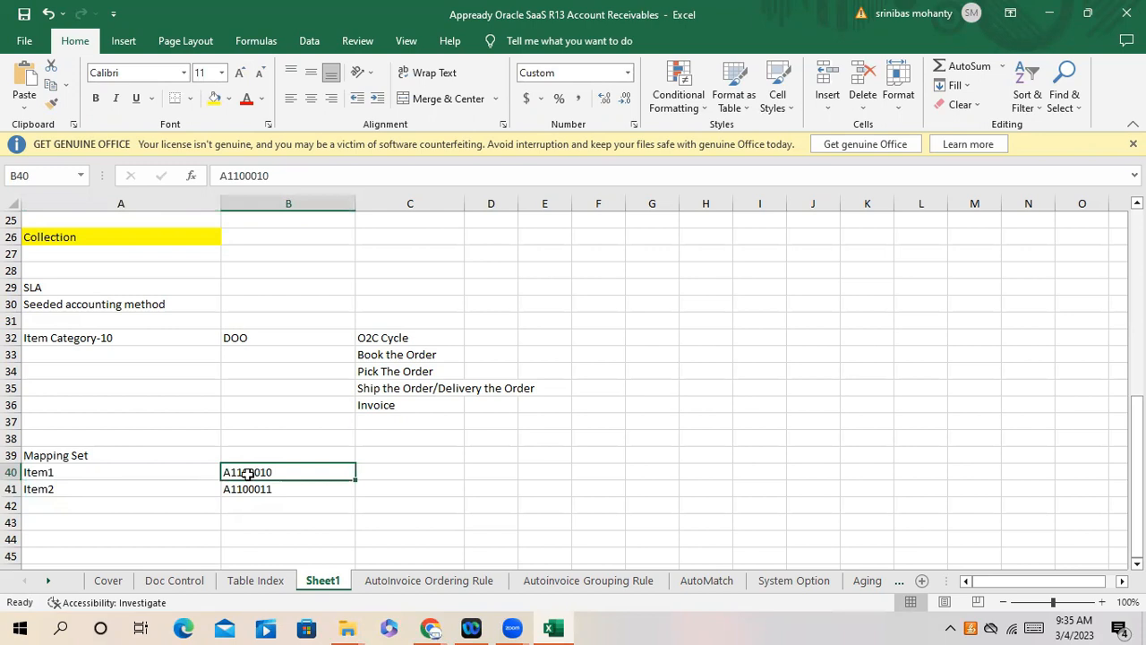
pyautogui.click(66, 490)
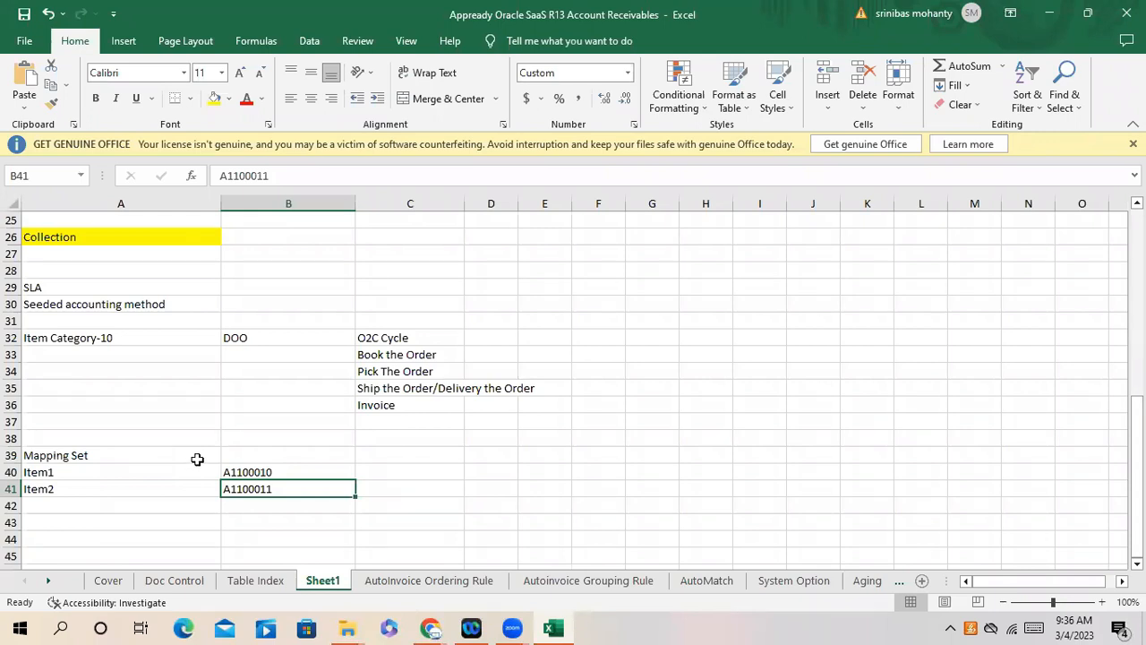
pyautogui.moveTo(62, 463); pyautogui.dragTo(281, 489)
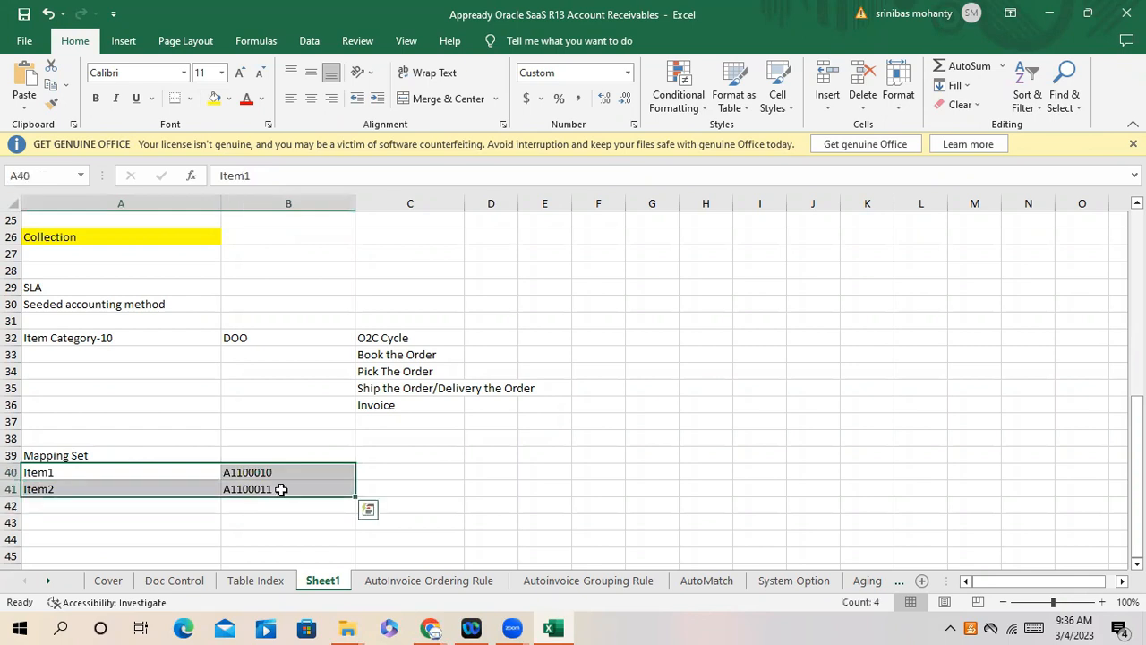
pyautogui.scroll(-1, 123, 473)
pyautogui.click(128, 469)
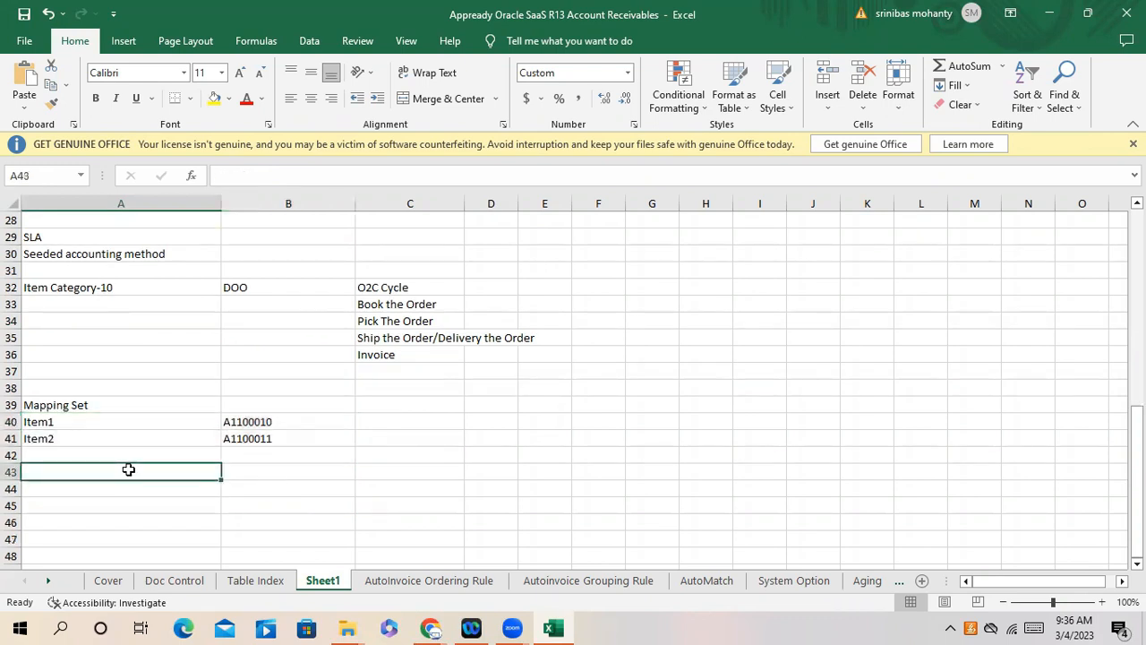
# - Type Create Invoice into cell A43
pyautogui.write('cR')
pyautogui.press('BackSpace')
pyautogui.press('BackSpace')
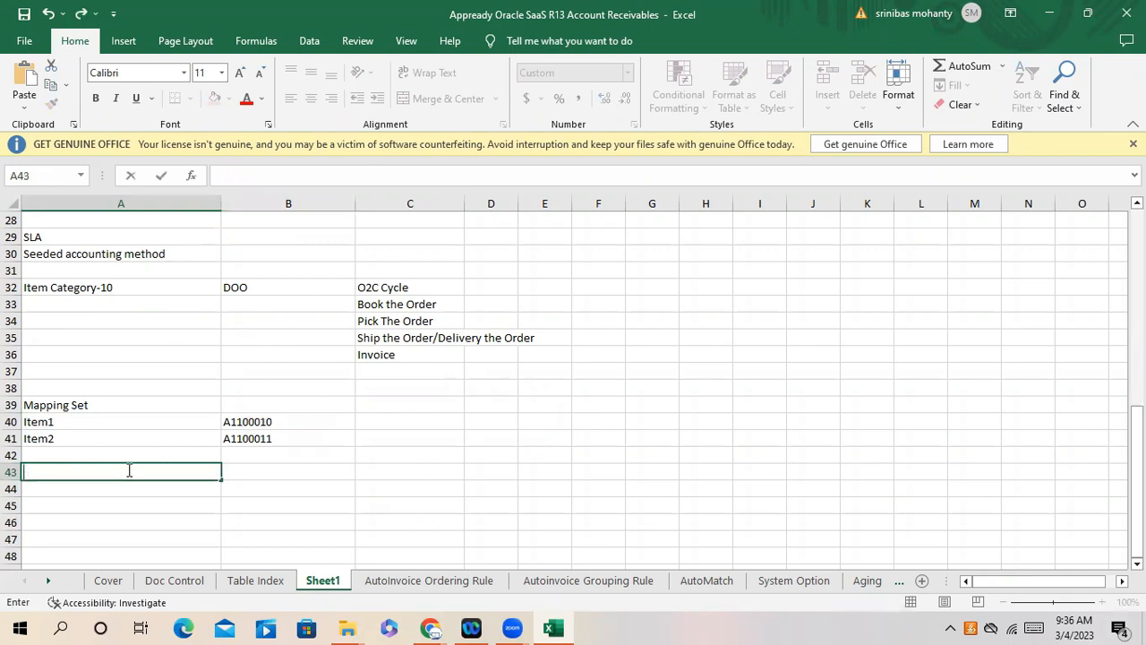
pyautogui.write('Crete')
pyautogui.press('BackSpace')
pyautogui.press('BackSpace')
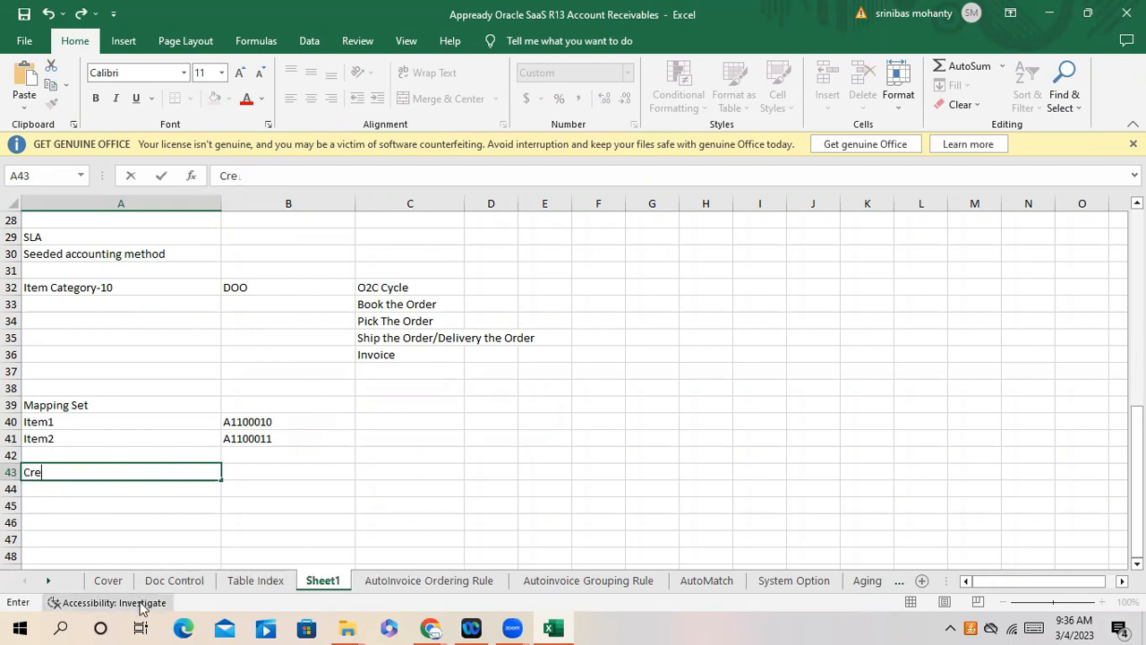
pyautogui.press('BackSpace')
pyautogui.press('BackSpace')
pyautogui.write('reate')
pyautogui.press('BackSpace')
pyautogui.press('BackSpace')
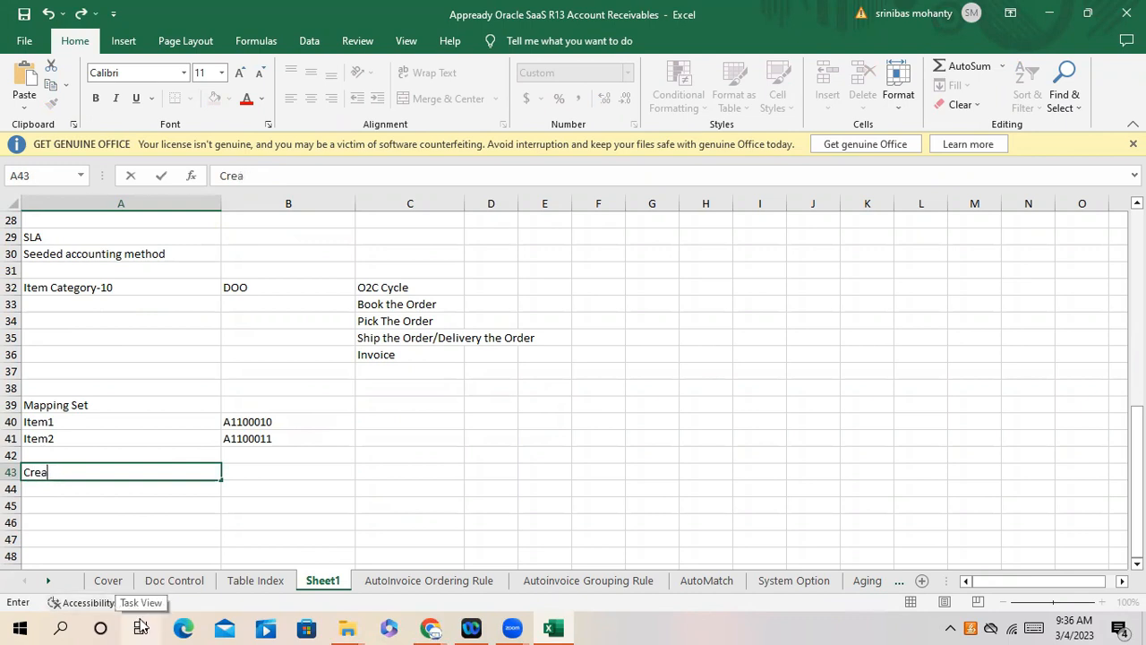
pyautogui.write('te Invoice')
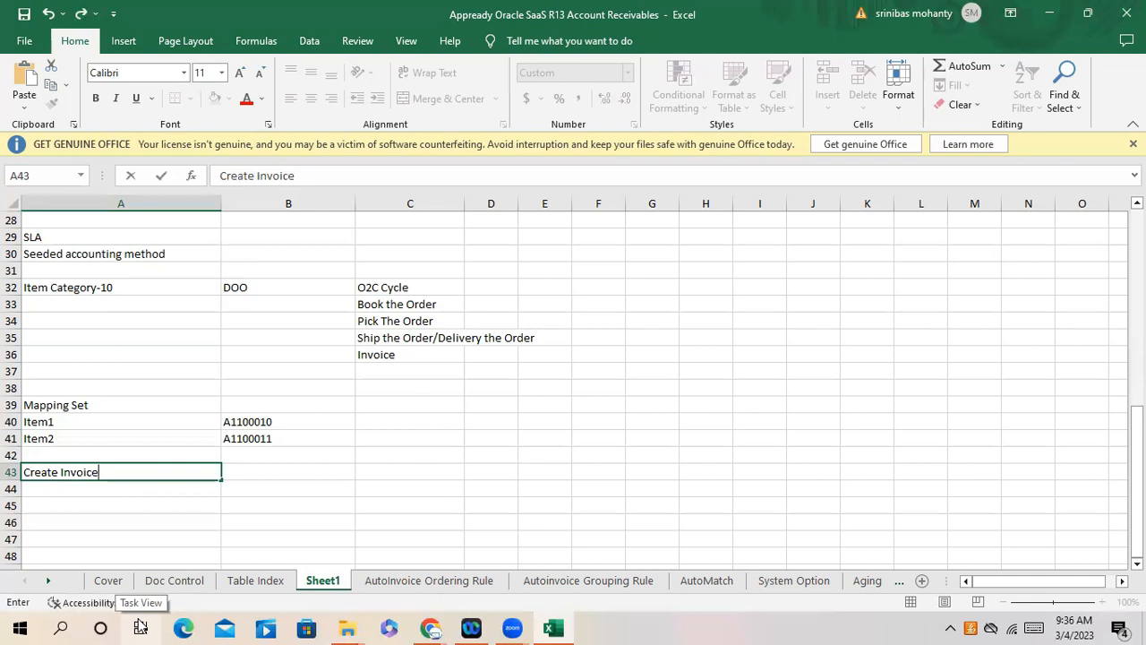
pyautogui.press('Tab')
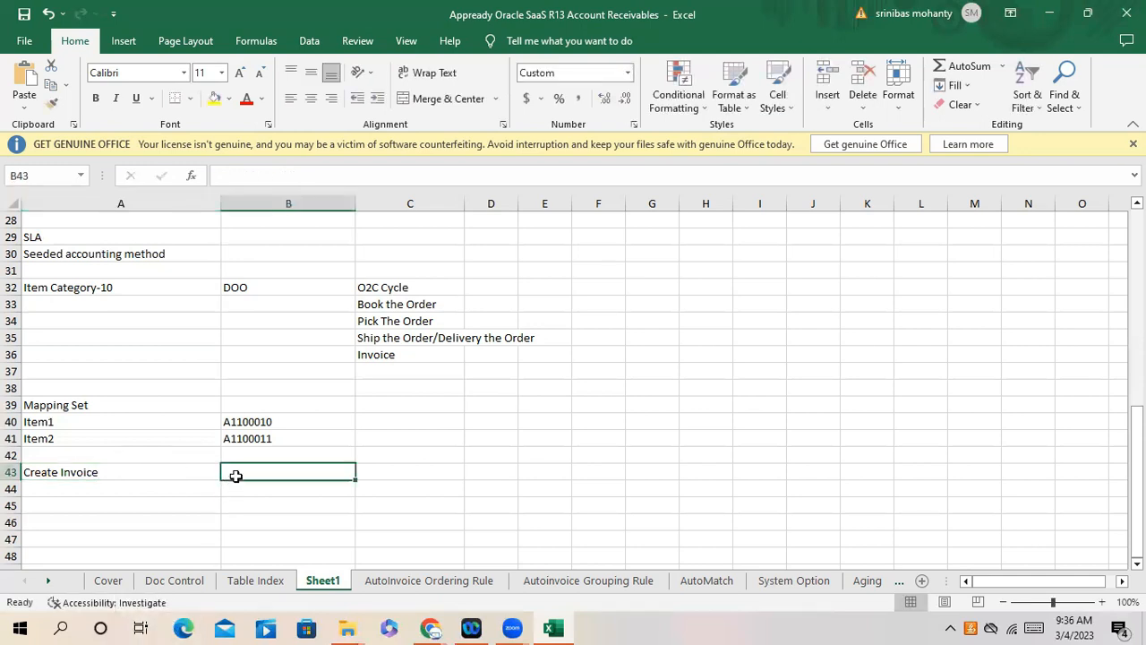
# - Add the note that distributions are generated from the Auto Accounting rule in B43
pyautogui.click(148, 468)
pyautogui.click(304, 471)
pyautogui.write('Accou')
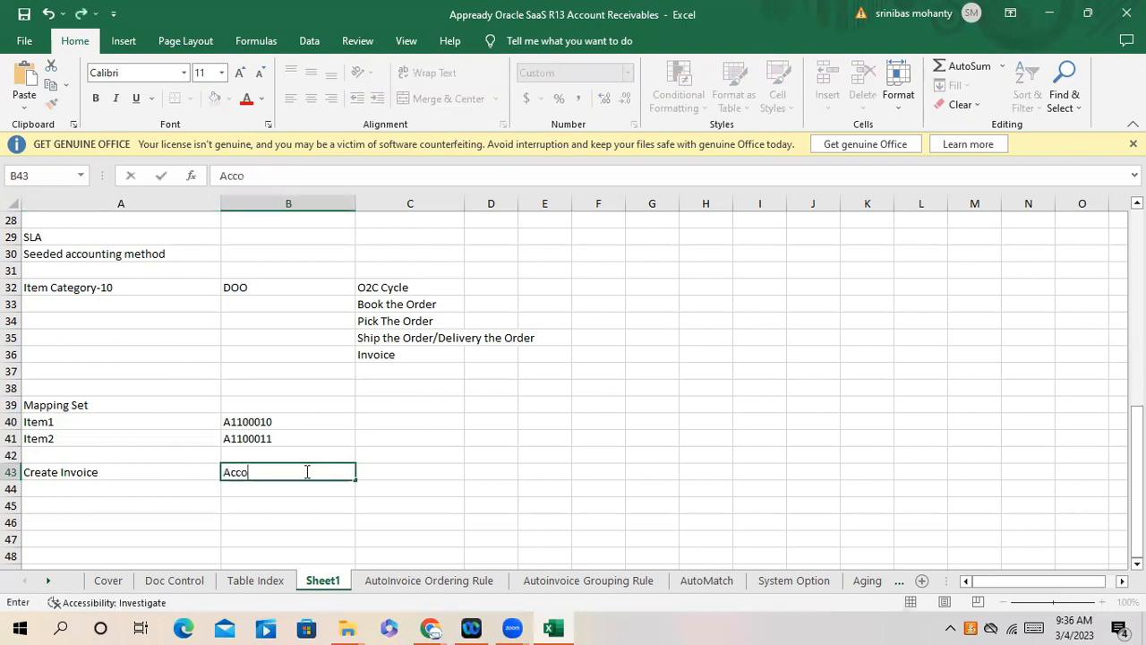
pyautogui.press('BackSpace')
pyautogui.press('BackSpace')
pyautogui.press('BackSpace')
pyautogui.press('BackSpace')
pyautogui.press('BackSpace')
pyautogui.write('Discributi')
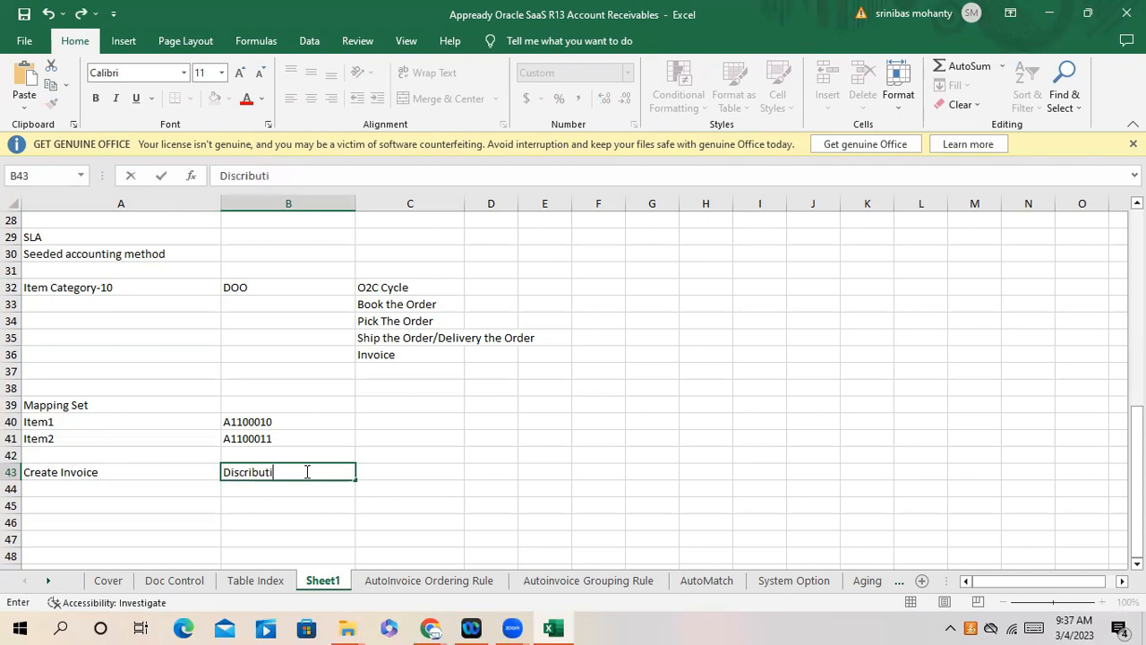
pyautogui.write('on will be generated based on ')
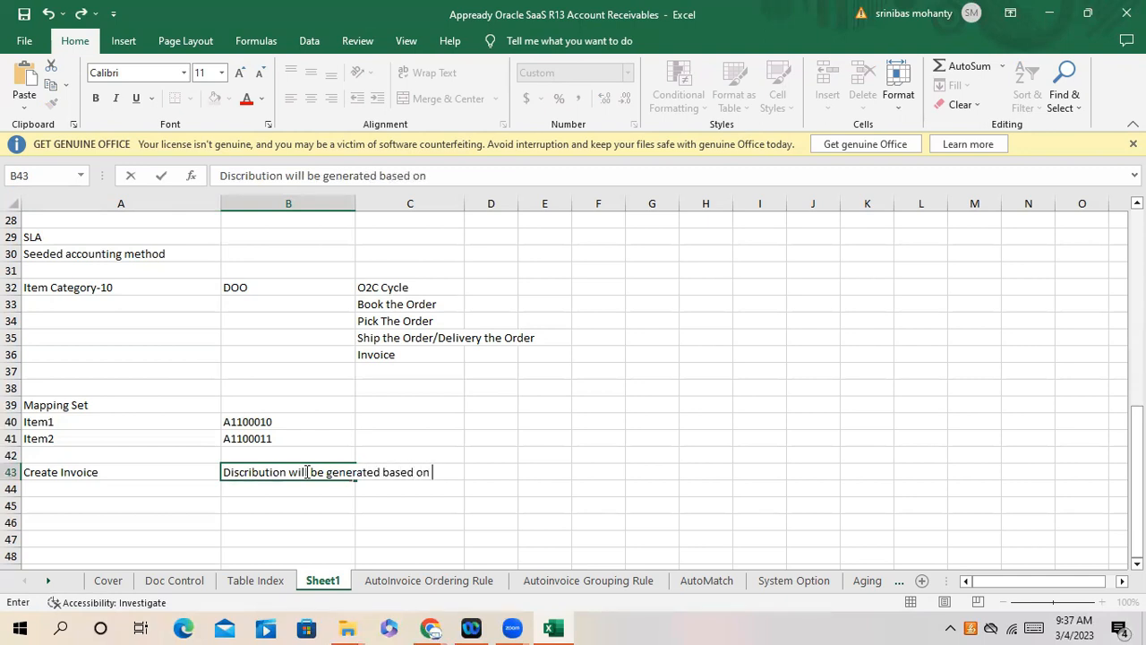
pyautogui.write('Auto Acco')
pyautogui.write('uintng')
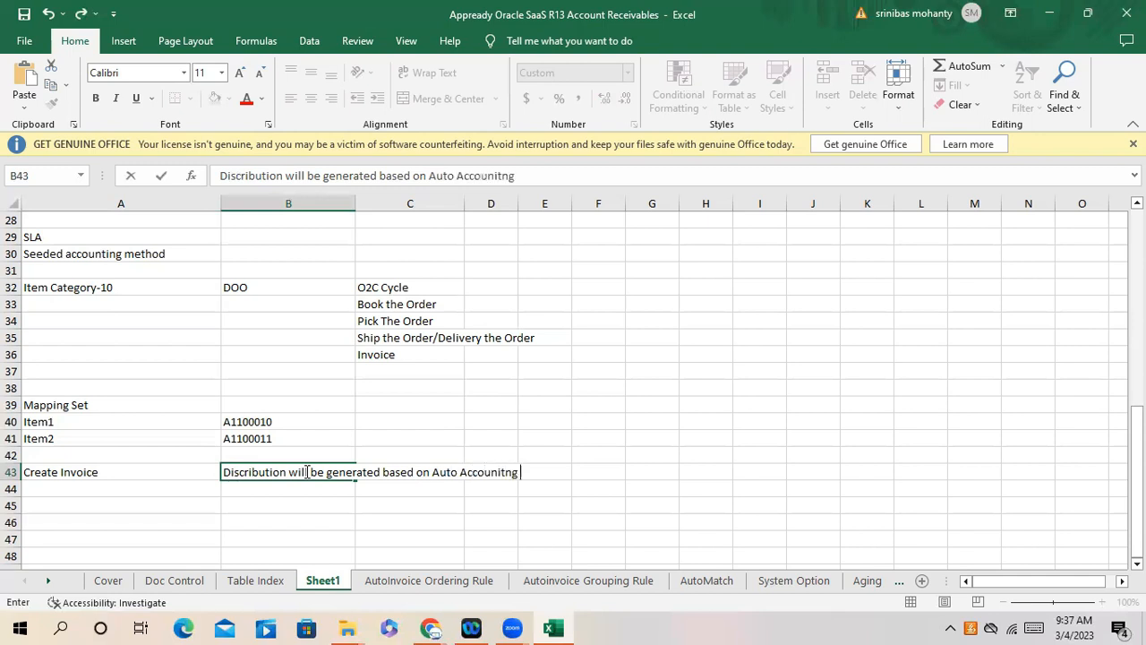
pyautogui.write(' rule')
pyautogui.click(314, 505)
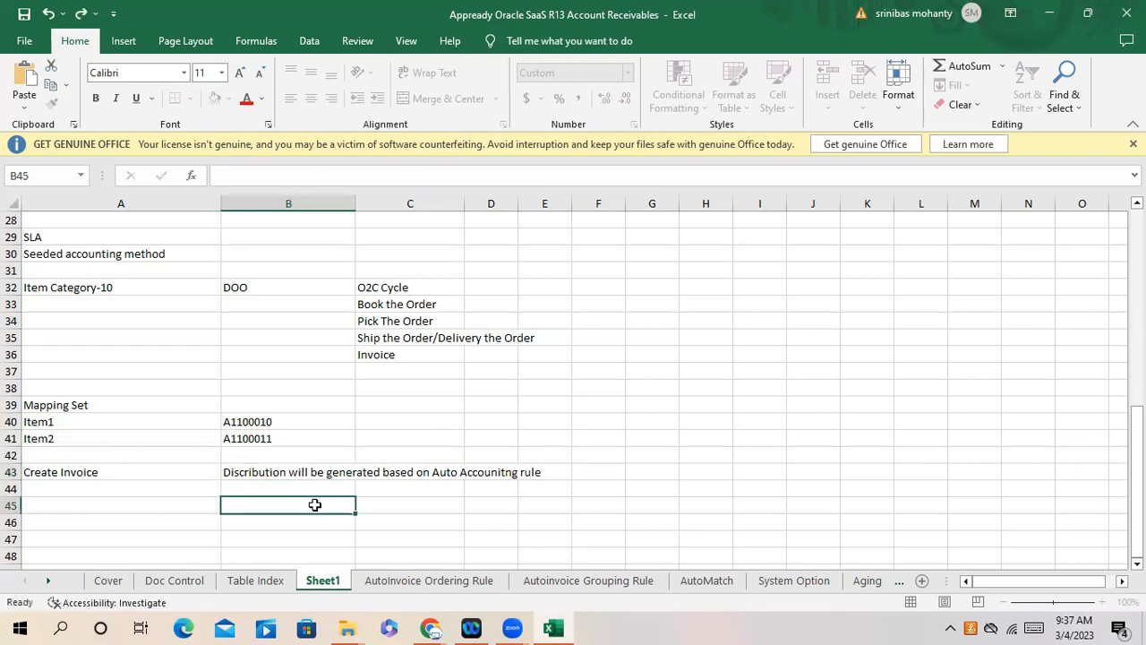
# - Extend the A43 label to Create Invoice-Complete
pyautogui.doubleClick(113, 471)
pyautogui.write('-Coplete')
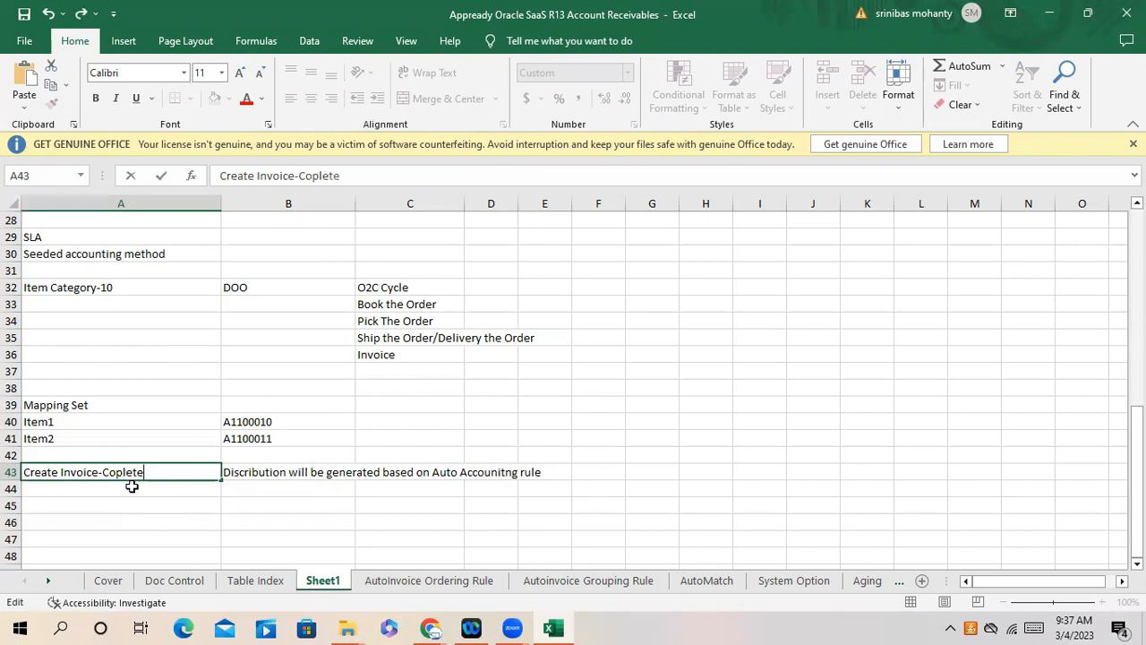
pyautogui.press('BackSpace')
pyautogui.press('BackSpace')
pyautogui.press('BackSpace')
pyautogui.press('BackSpace')
pyautogui.press('BackSpace')
pyautogui.write('mplete')
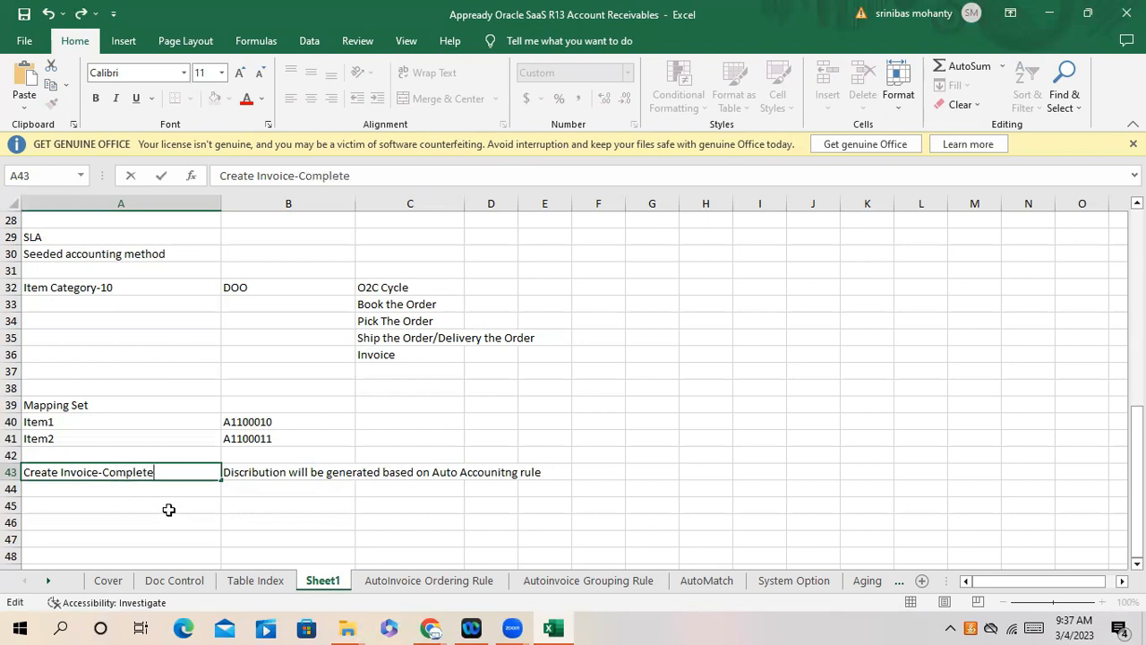
pyautogui.moveTo(166, 510); pyautogui.dragTo(167, 522)
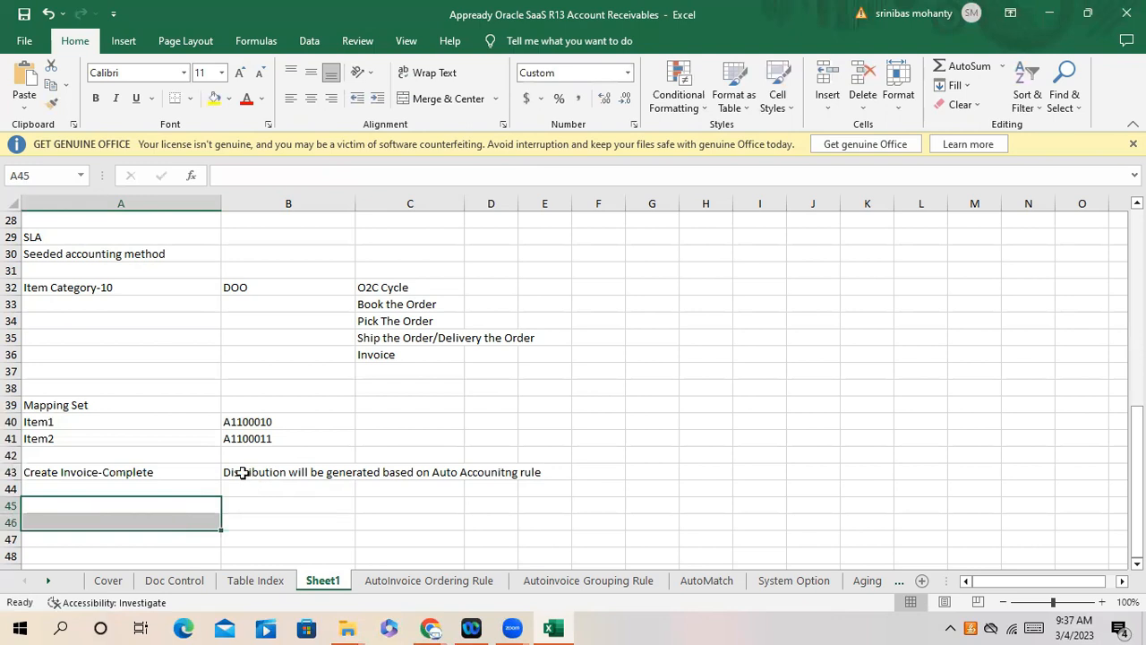
# - Fix the spelling of Distribution in the B43 note and select cell A44
pyautogui.doubleClick(247, 473)
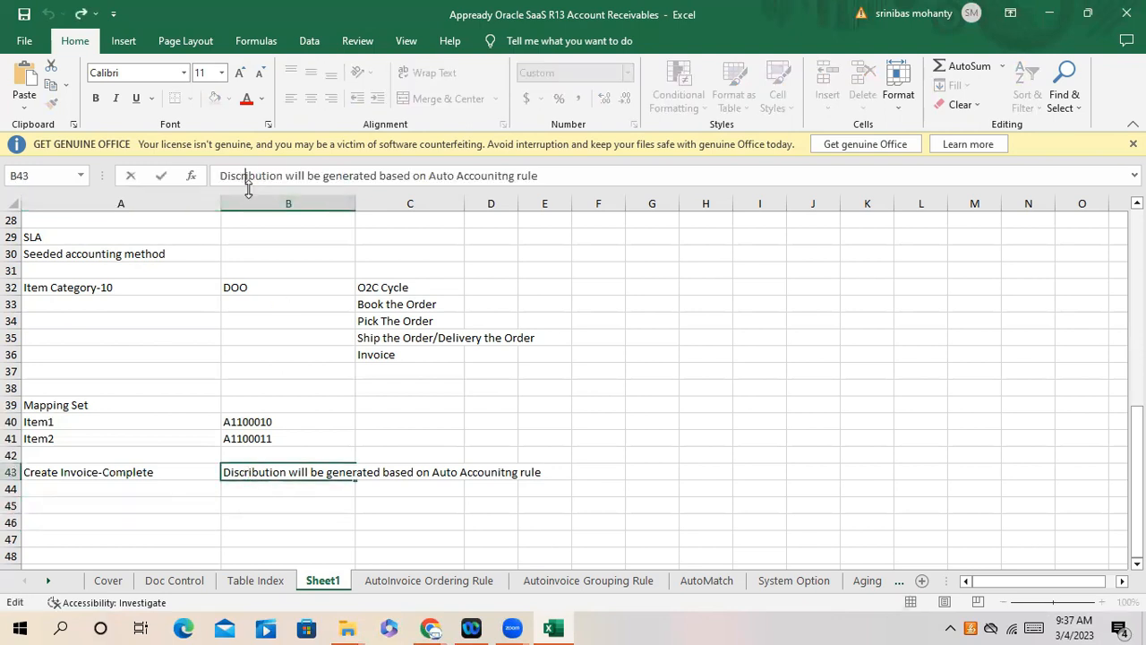
pyautogui.press('BackSpace')
pyautogui.press('BackSpace')
pyautogui.write('tr')
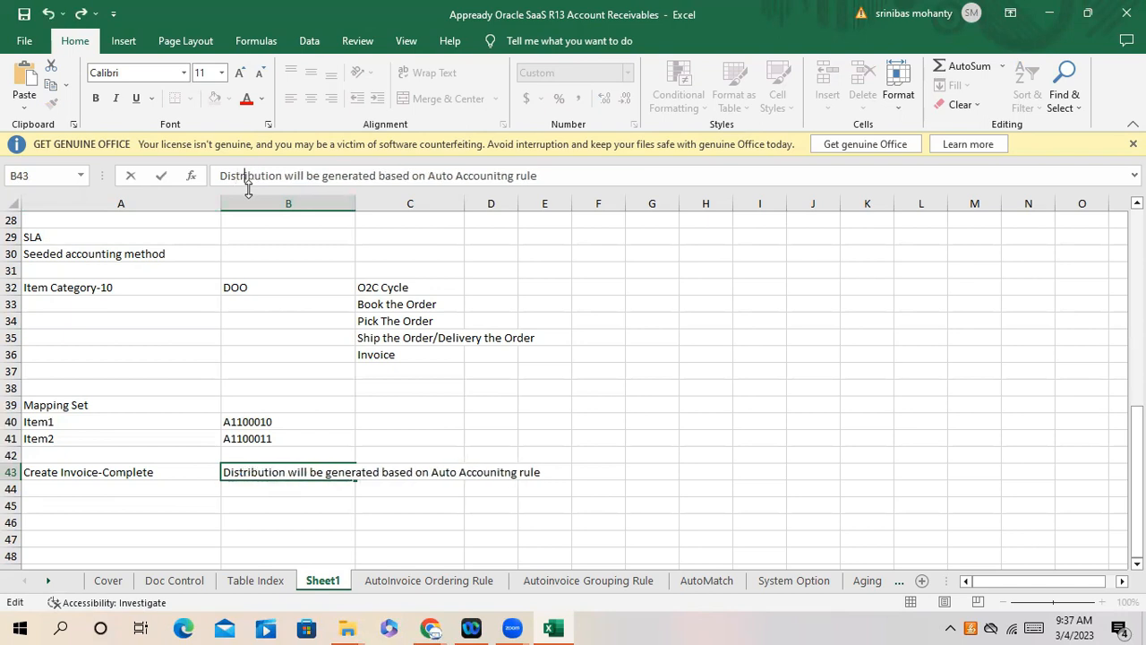
pyautogui.click(313, 515)
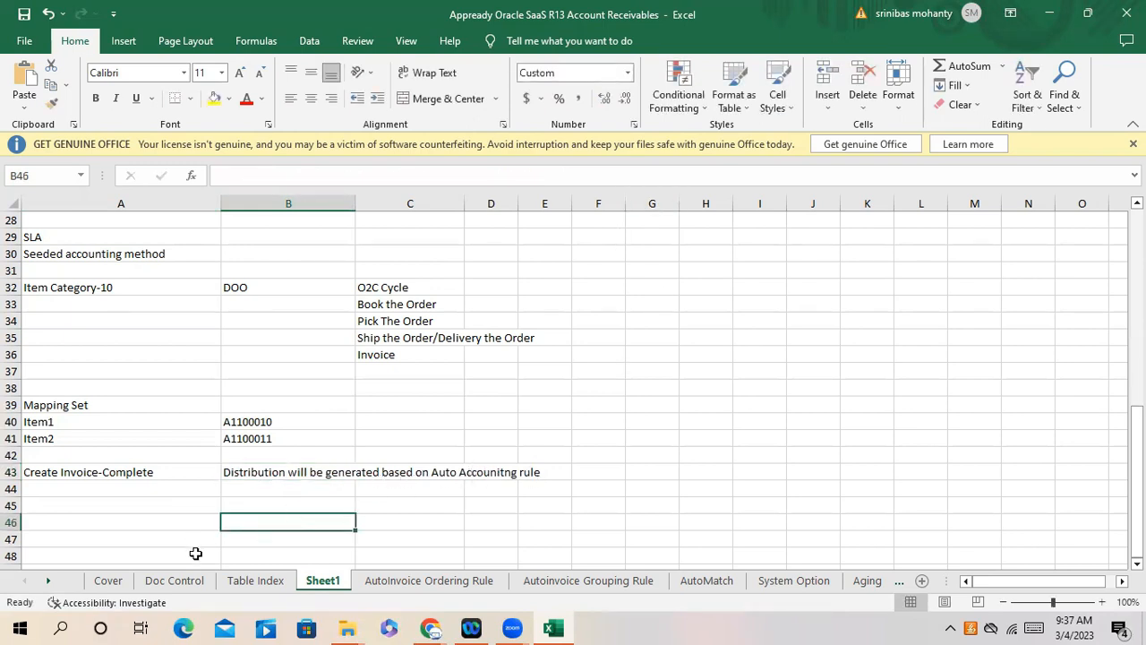
pyautogui.click(79, 472)
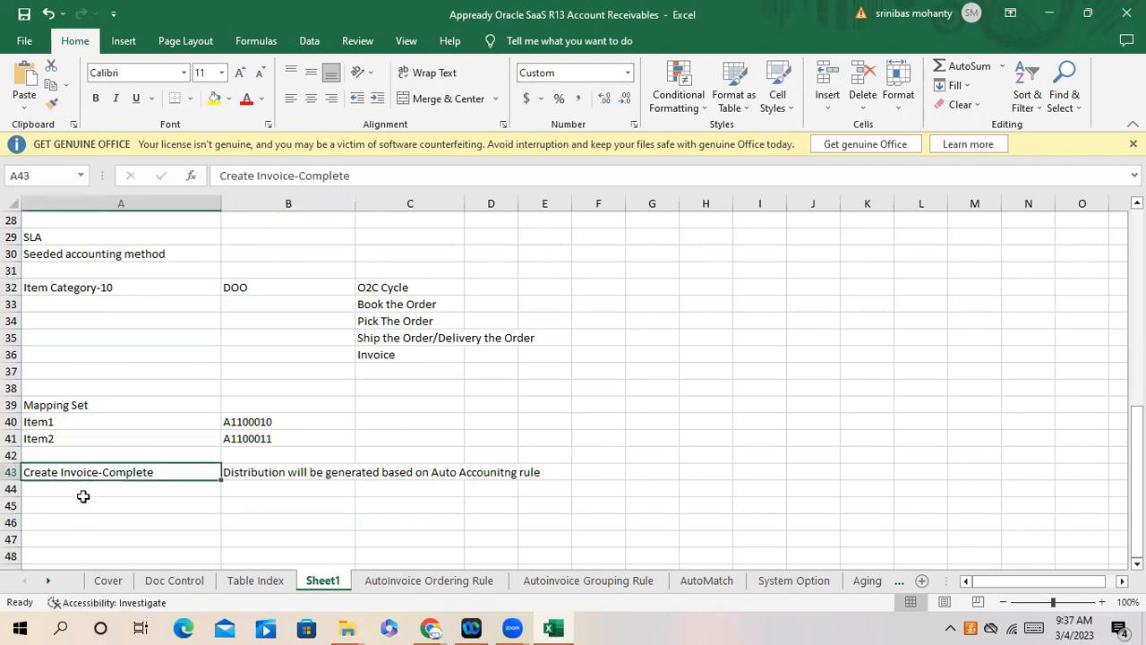
pyautogui.click(82, 493)
pyautogui.click(126, 474)
pyautogui.click(116, 490)
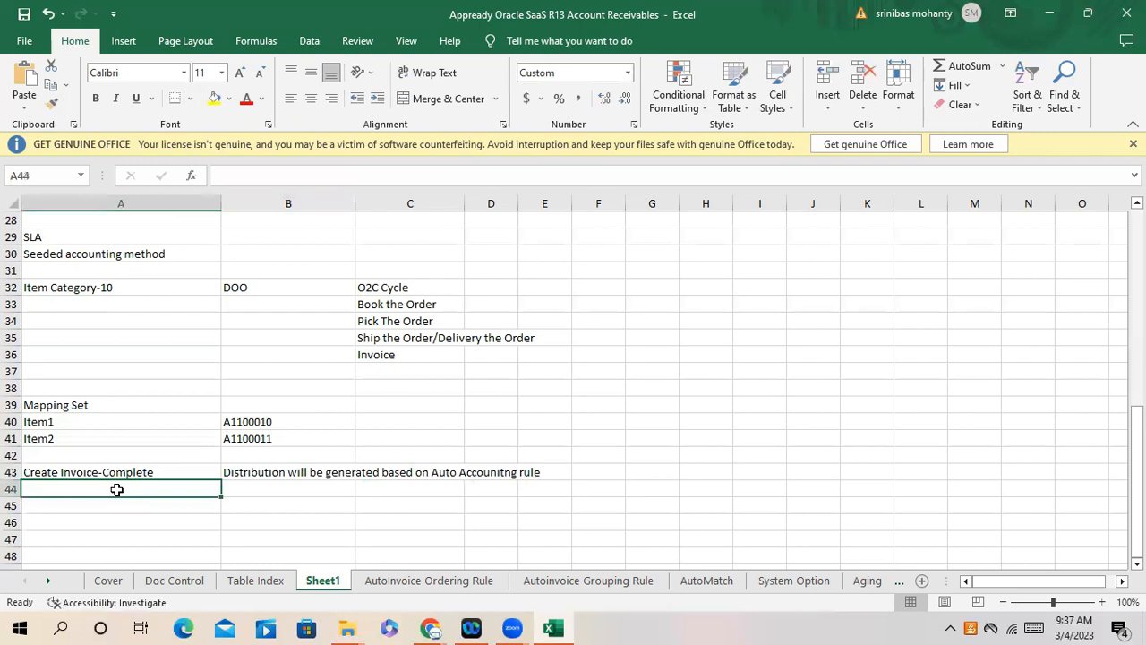
# - Enter Create Accounting in A44 with the note 'Accounting wil be based on SLA rule' in B44
pyautogui.write('Create ')
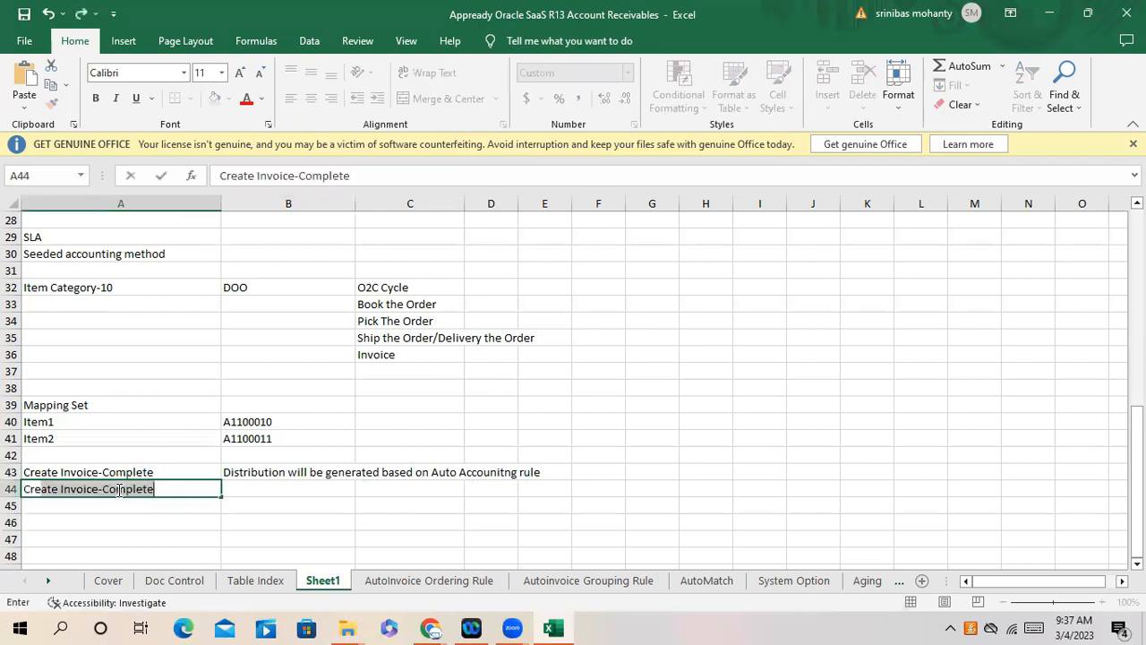
pyautogui.write('Accounting')
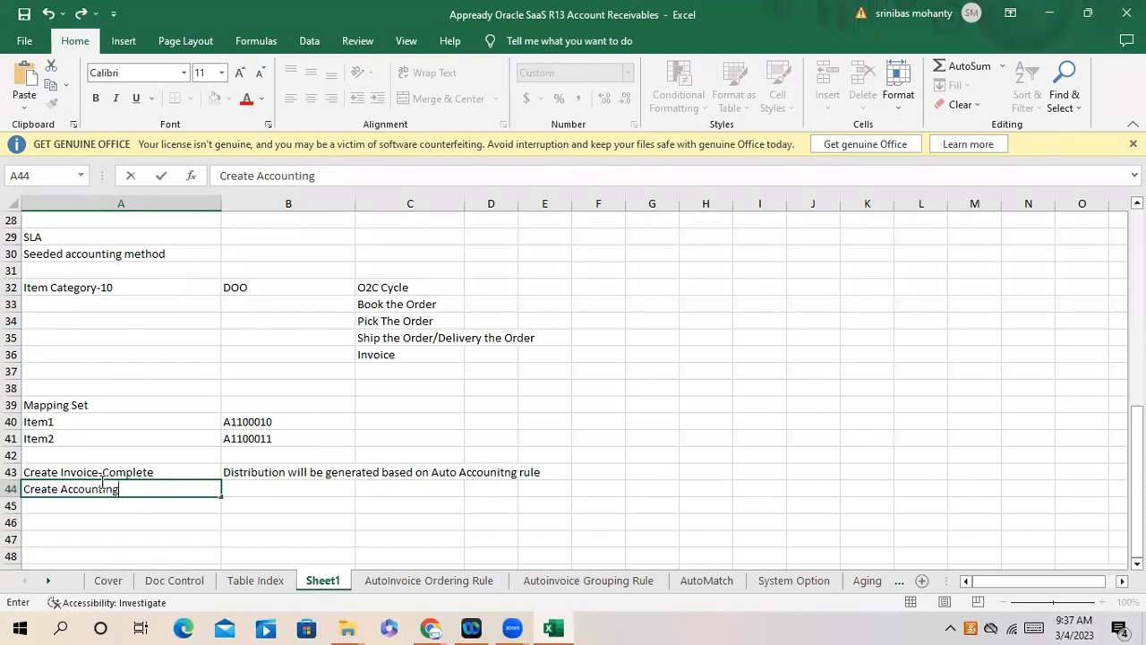
pyautogui.press('Tab')
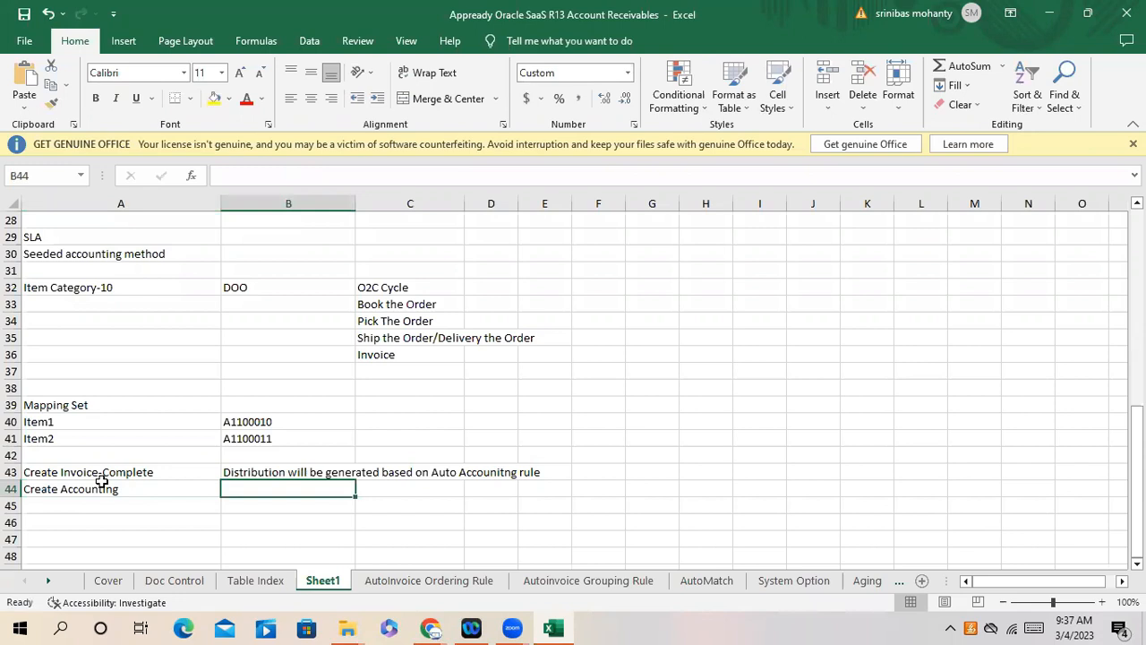
pyautogui.write('A')
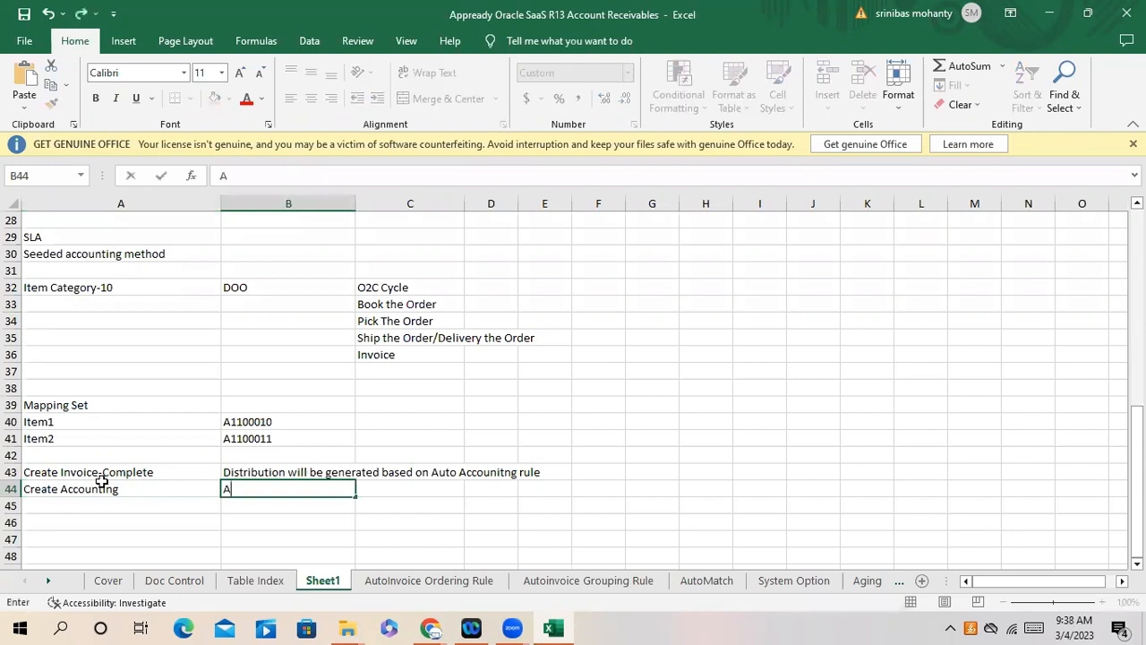
pyautogui.write('ccounting wil be based on SLA rule')
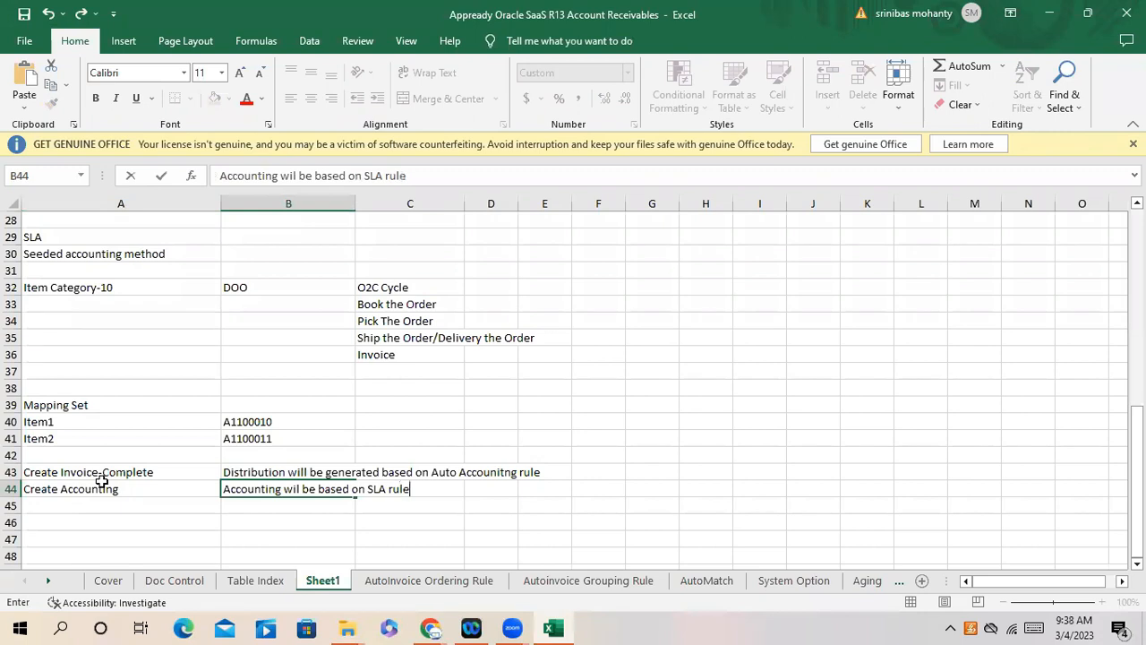
pyautogui.click(138, 519)
pyautogui.click(145, 466)
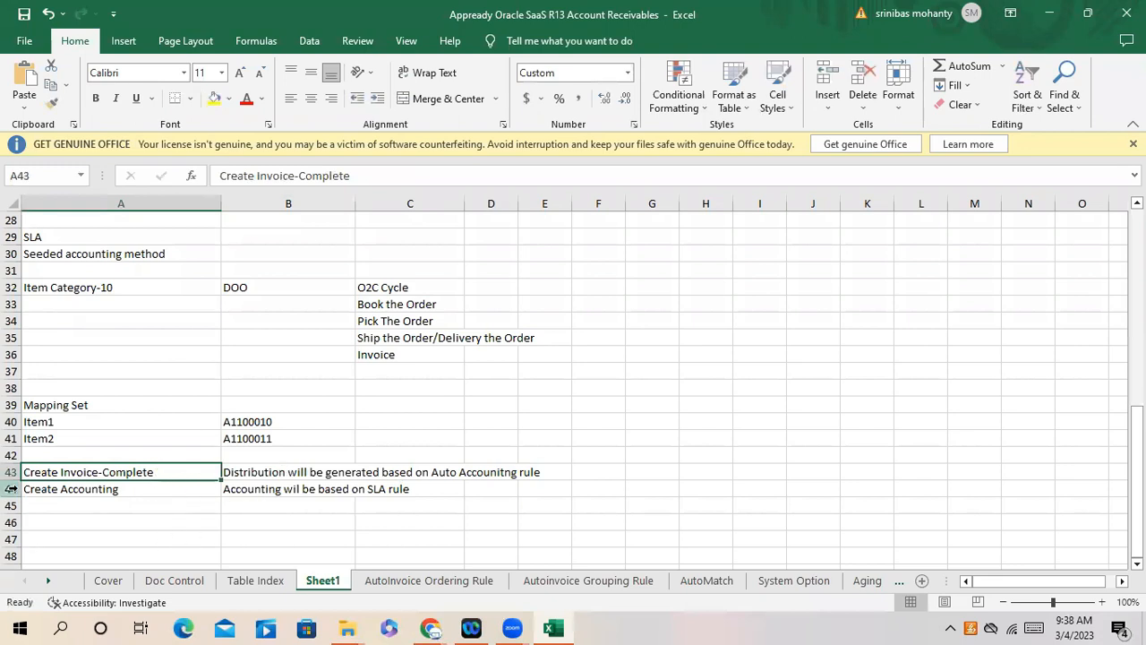
pyautogui.click(147, 491)
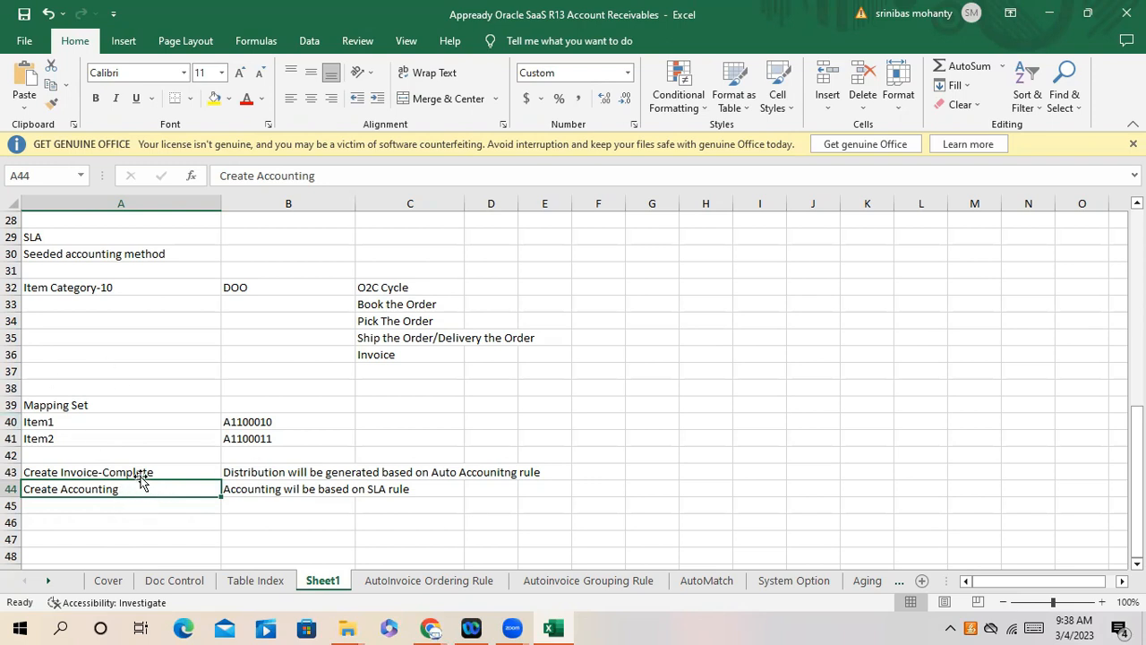
pyautogui.click(142, 473)
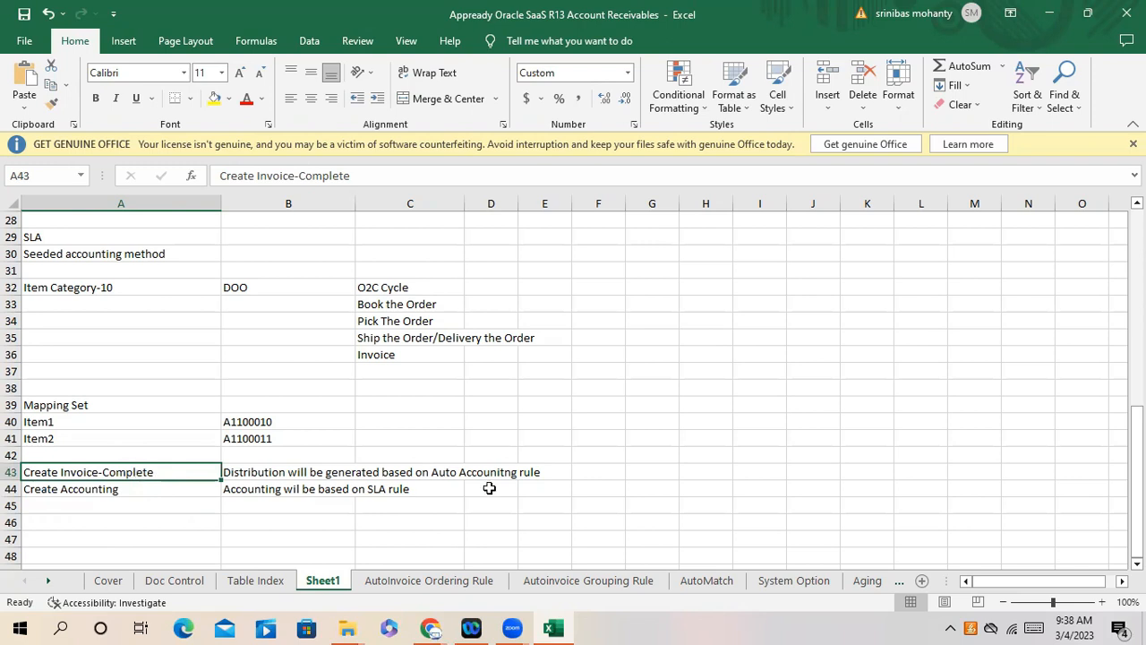
pyautogui.click(42, 492)
pyautogui.moveTo(42, 492); pyautogui.dragTo(394, 492)
pyautogui.click(410, 488)
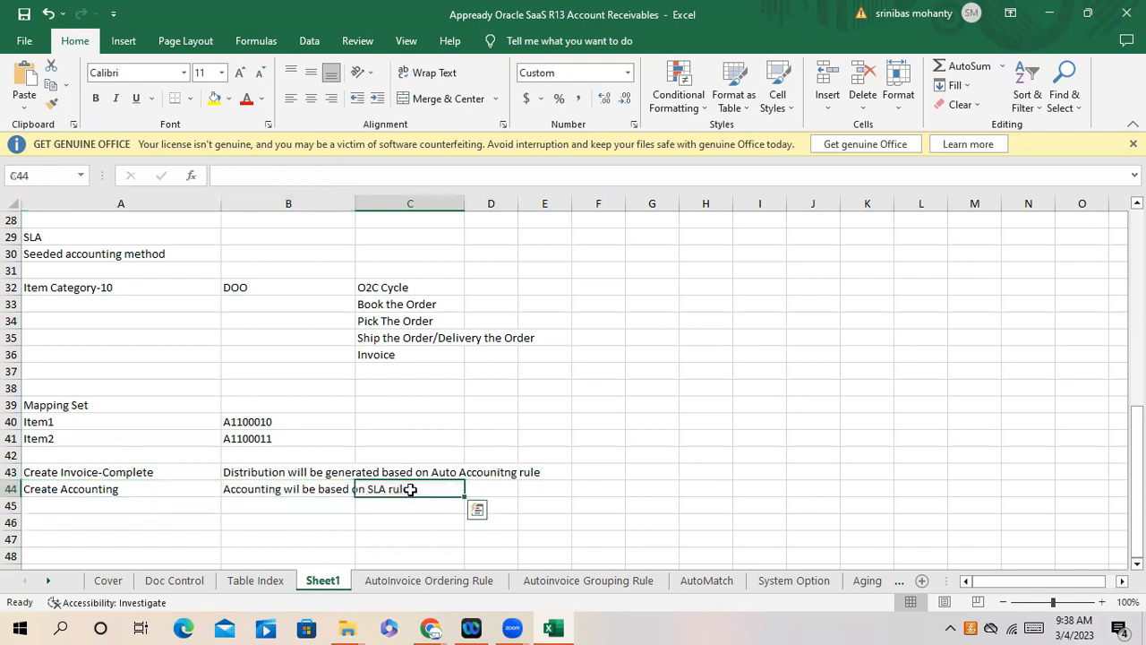
pyautogui.moveTo(245, 469); pyautogui.dragTo(533, 470)
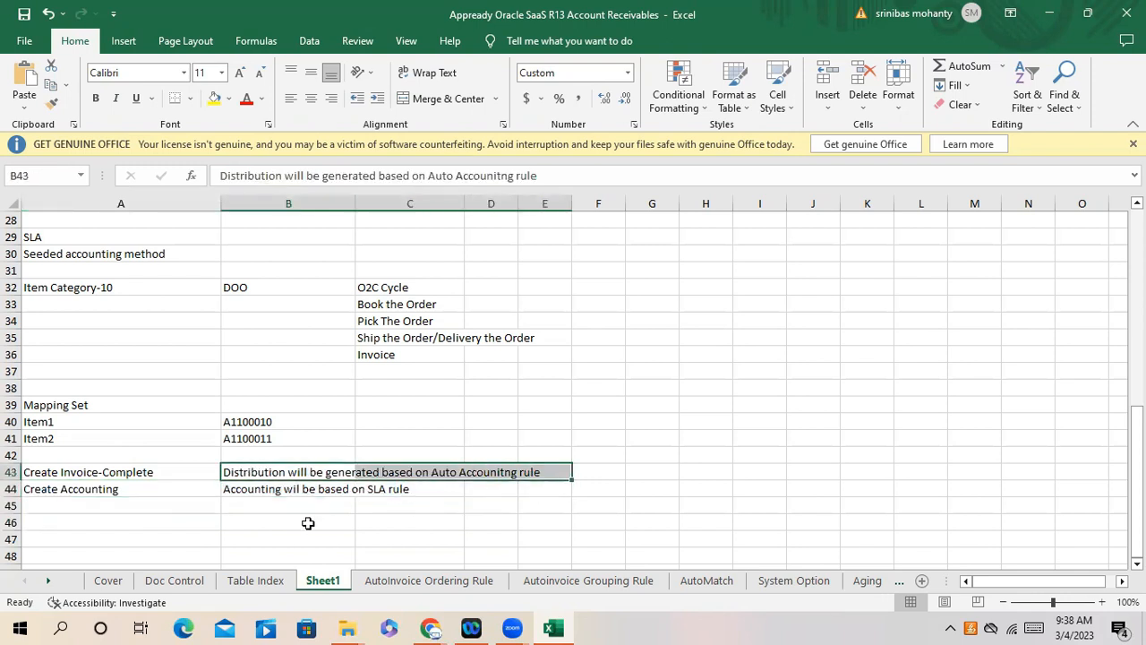
pyautogui.click(117, 492)
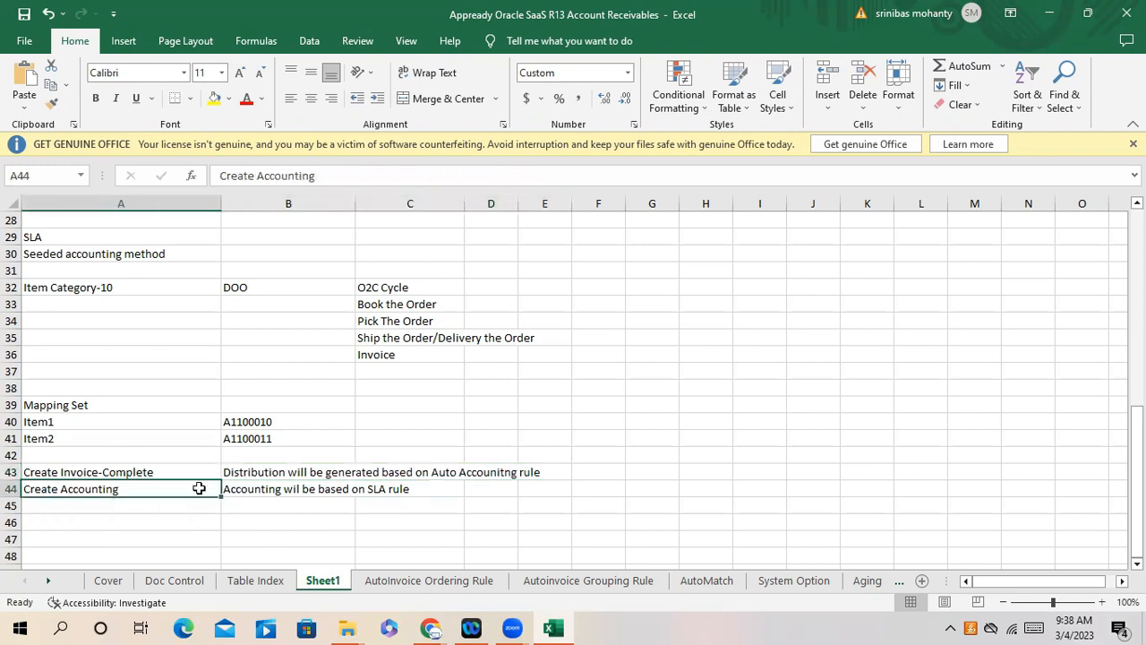
pyautogui.click(256, 504)
pyautogui.click(255, 488)
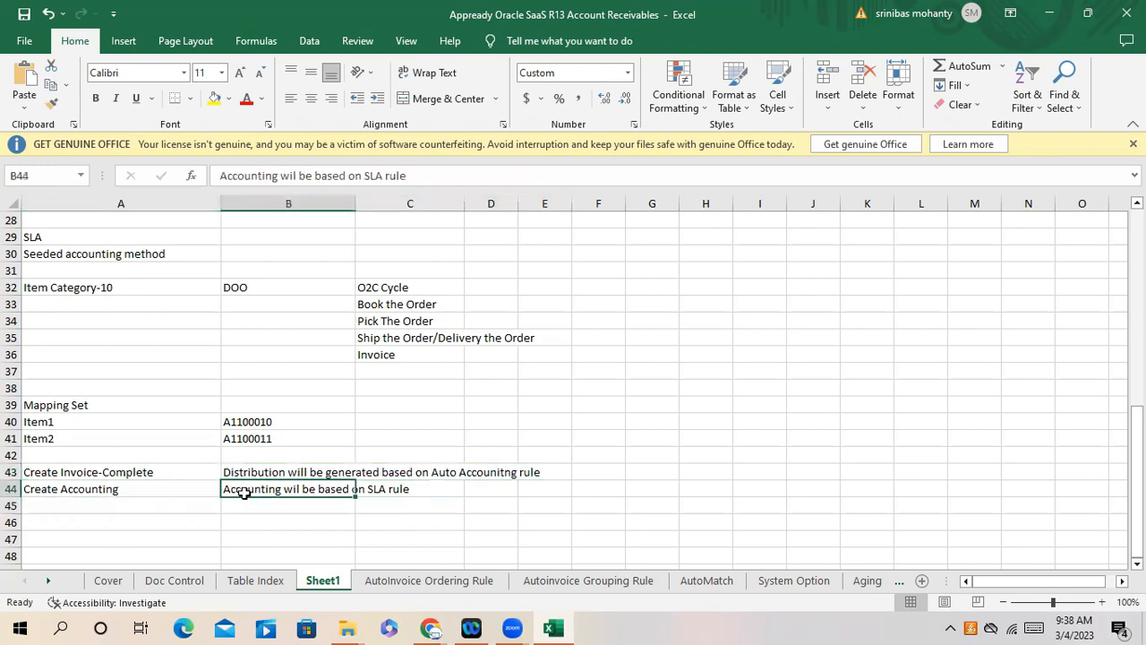
pyautogui.click(107, 504)
pyautogui.click(271, 491)
# - Open the Billing Tasks panel from the icon on the right of the work area
pyautogui.click(105, 536)
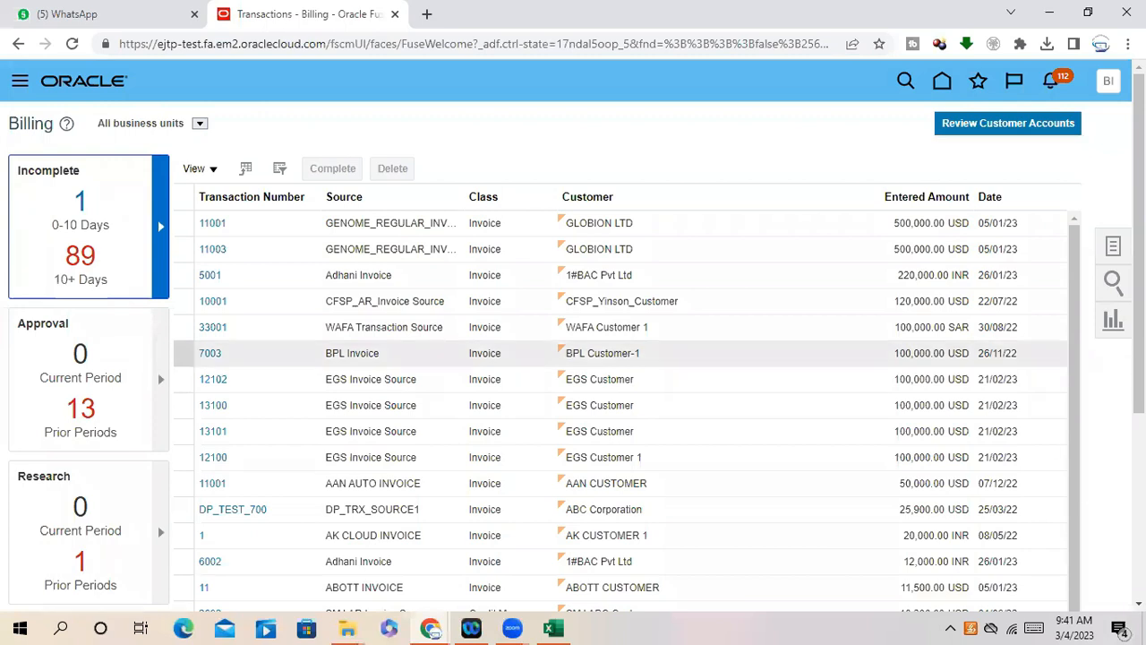
pyautogui.click(1115, 248)
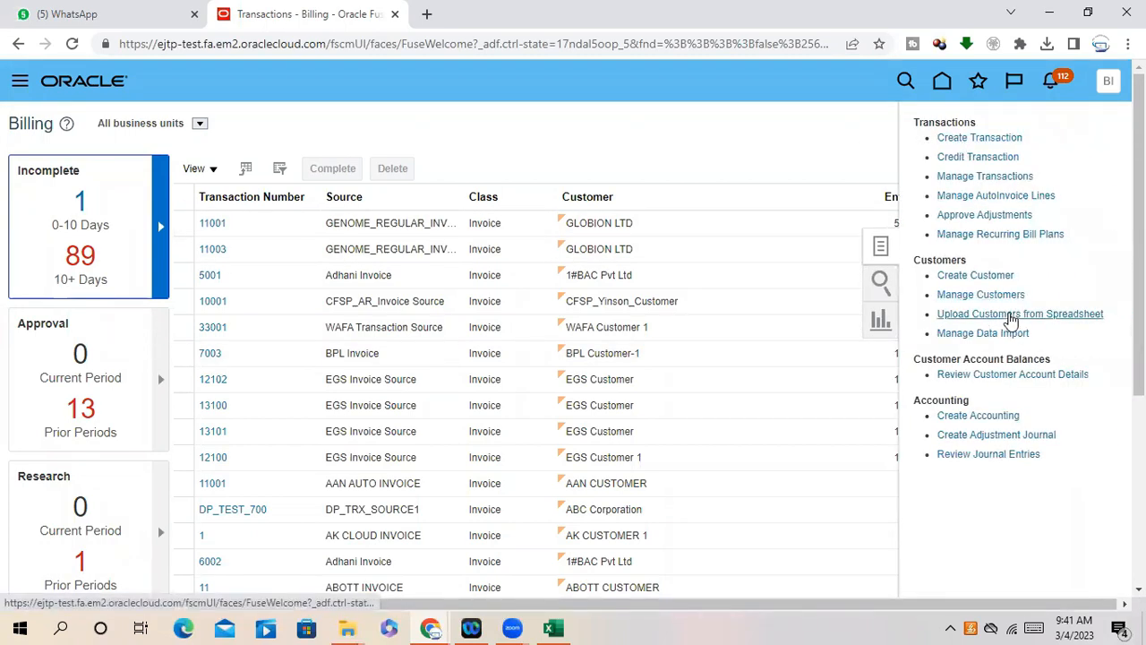
# - Start the Create Accounting process and set Print Format to Detail
pyautogui.click(959, 418)
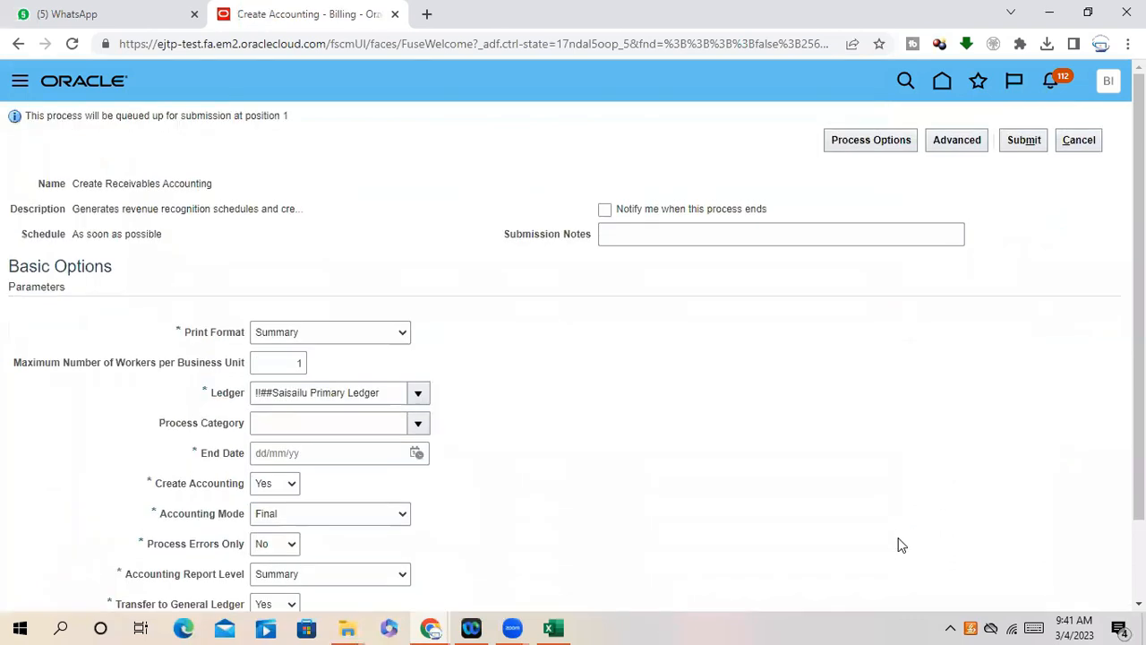
pyautogui.click(317, 335)
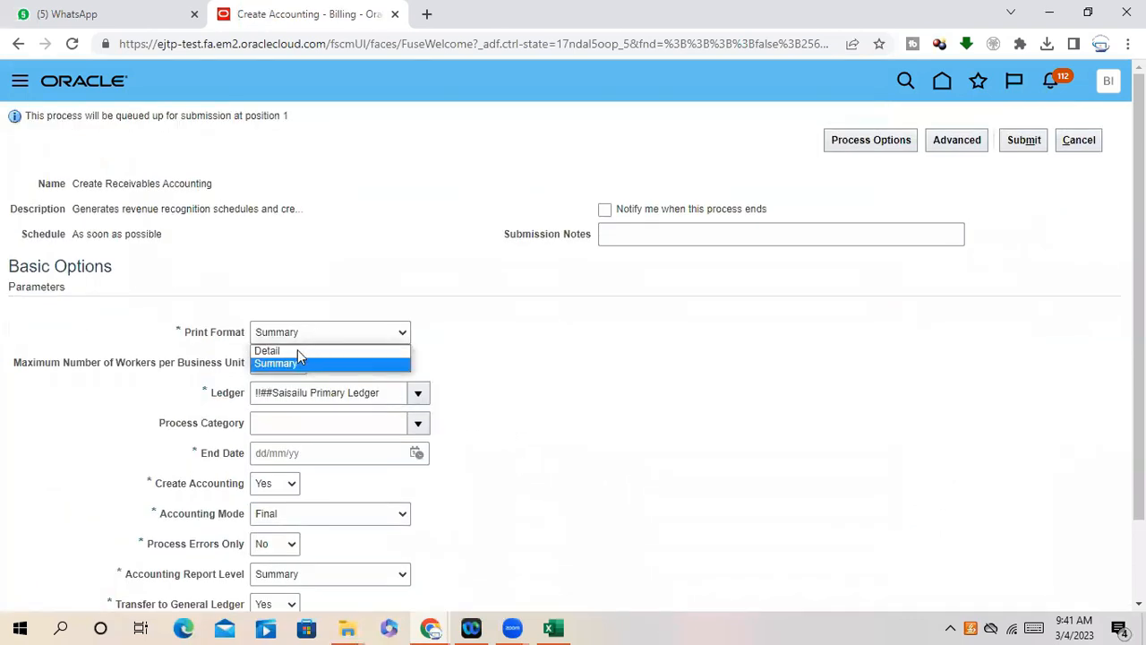
pyautogui.click(286, 353)
pyautogui.scroll(-1, 489, 386)
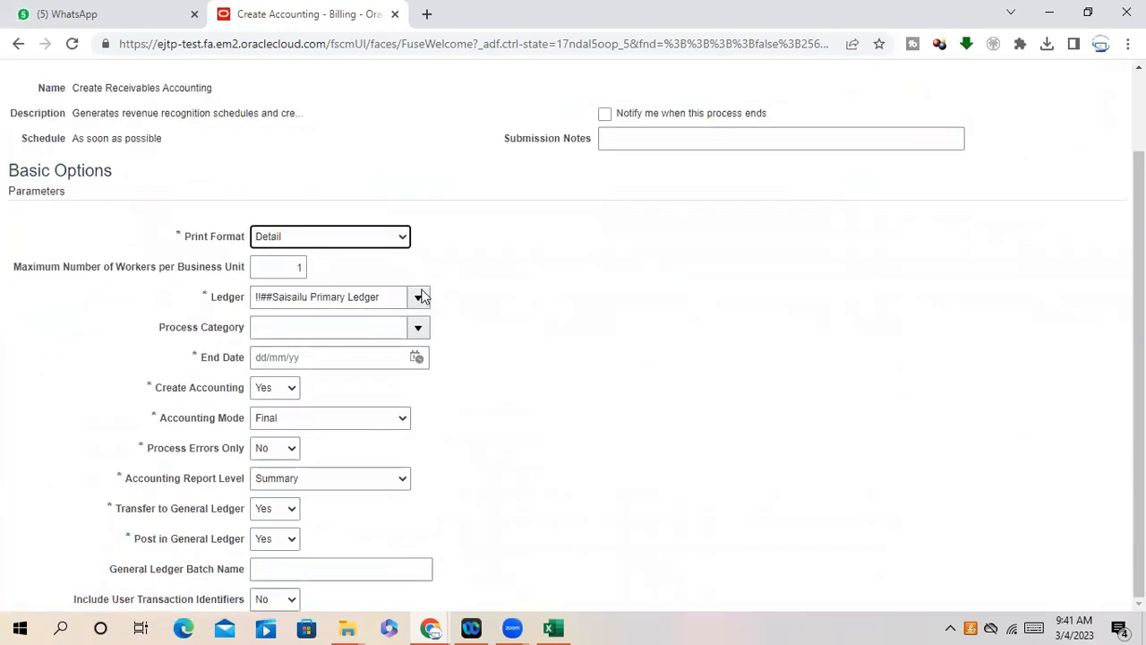
# - Search for 'Epic' and set the ledger to Epic Primary Ledger
pyautogui.click(419, 327)
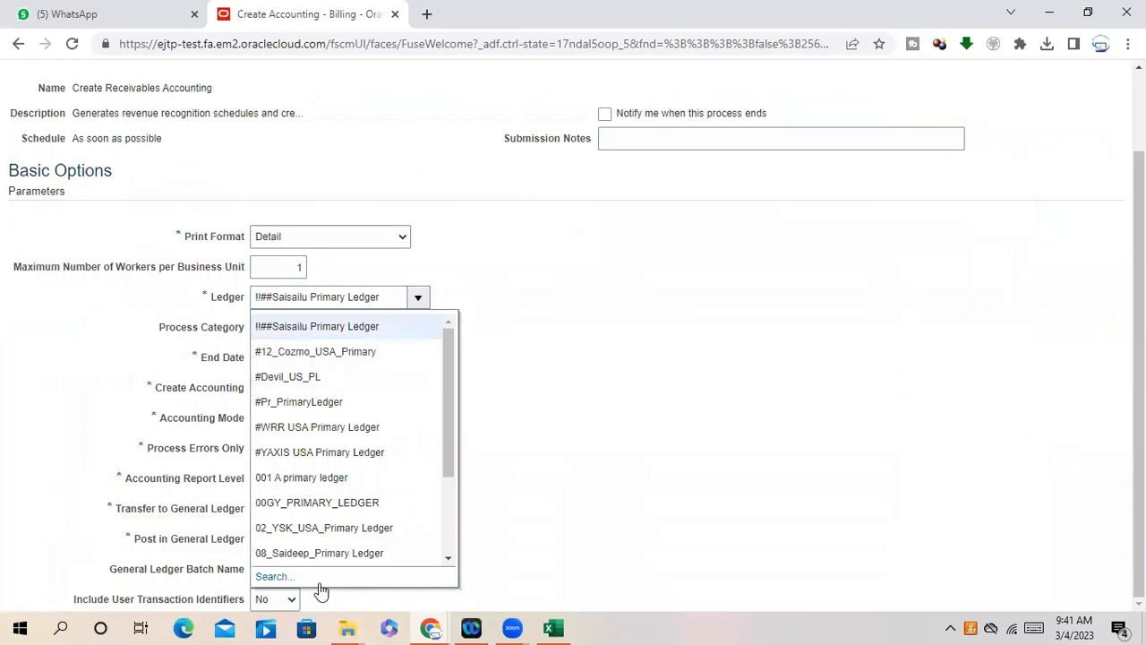
pyautogui.click(269, 576)
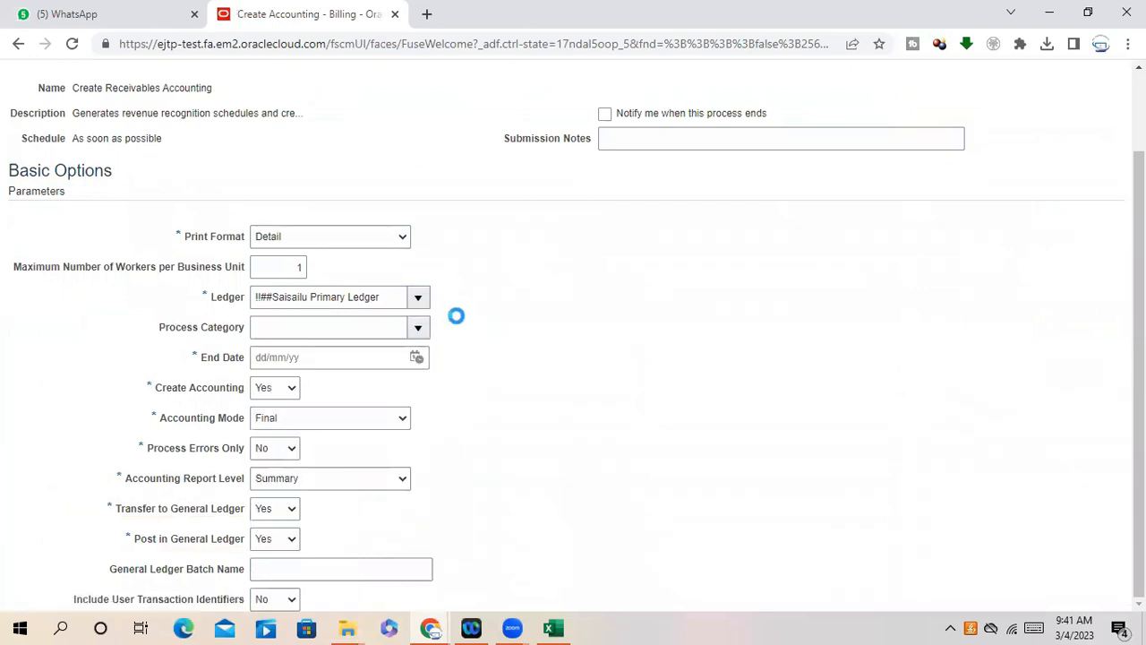
pyautogui.moveTo(645, 308); pyautogui.dragTo(290, 318)
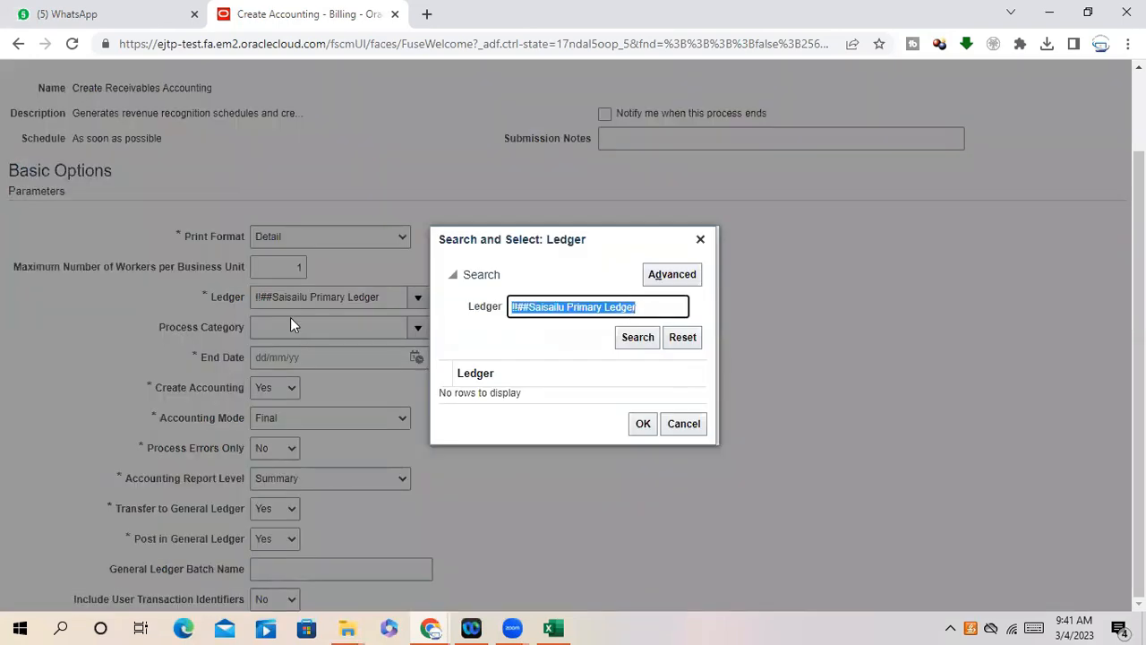
pyautogui.write('Epic')
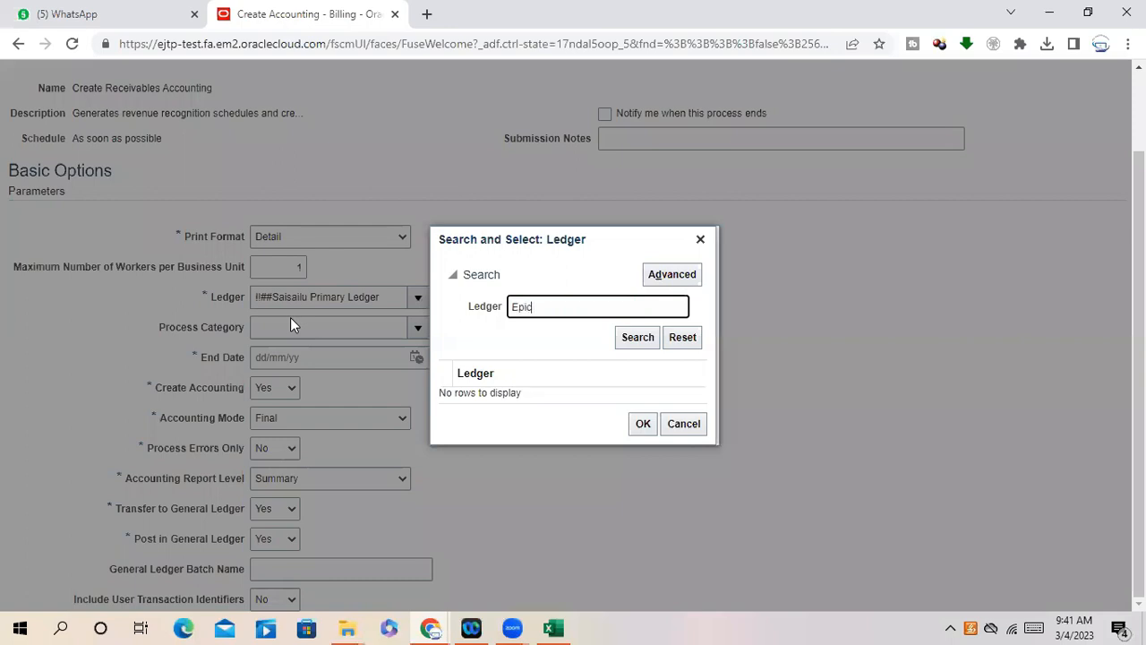
pyautogui.click(634, 337)
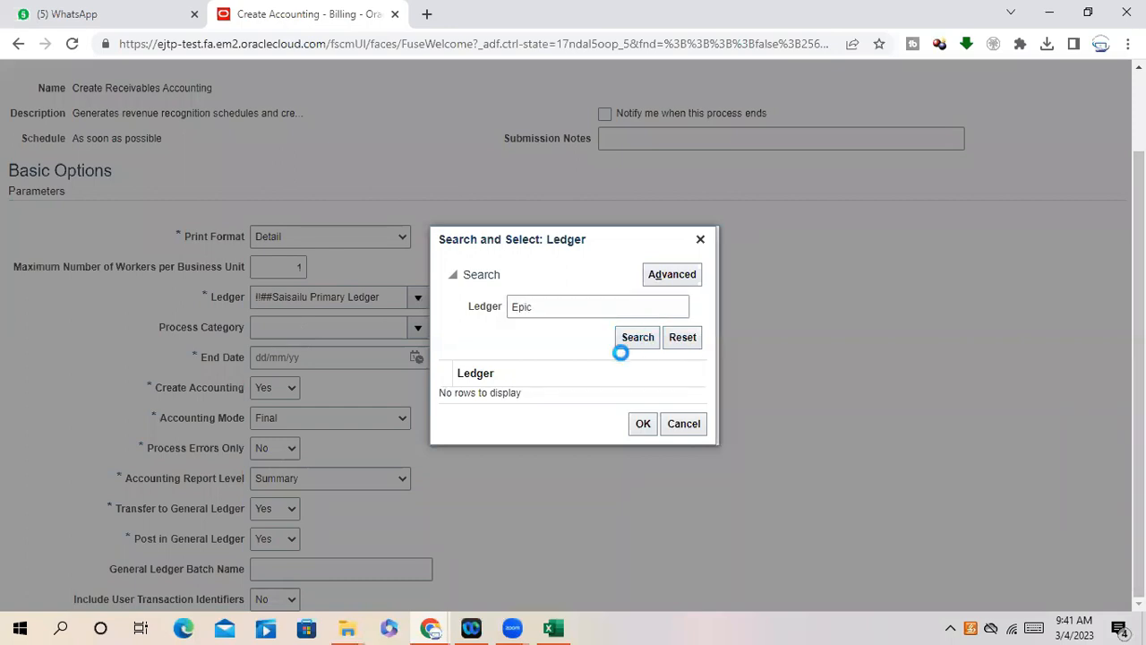
pyautogui.click(550, 396)
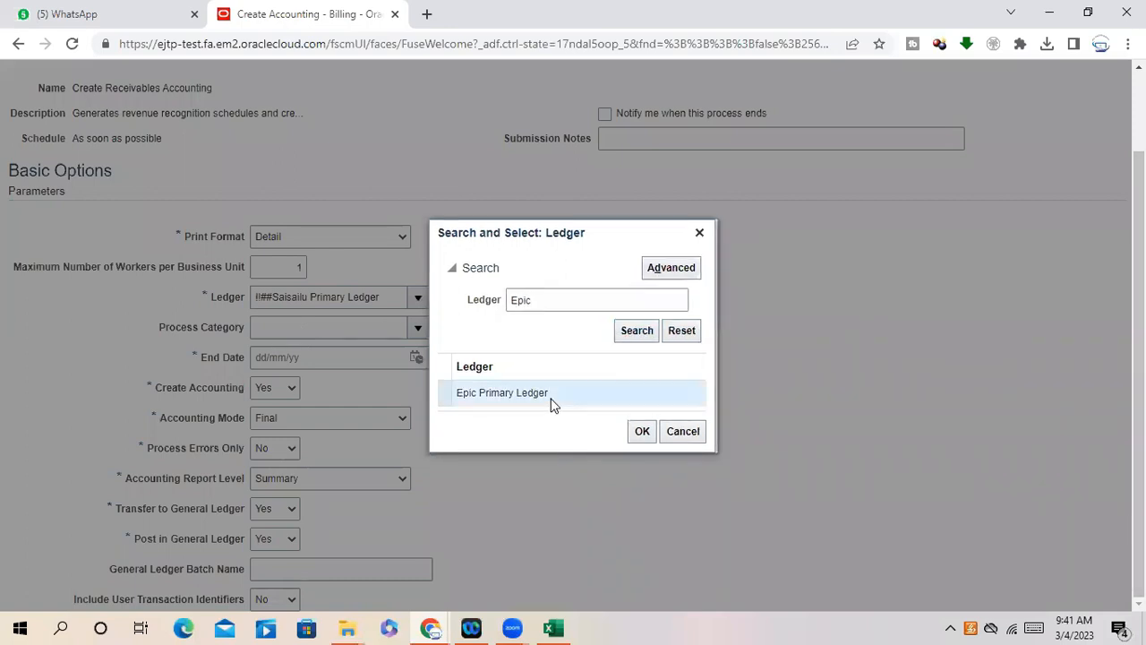
pyautogui.click(651, 440)
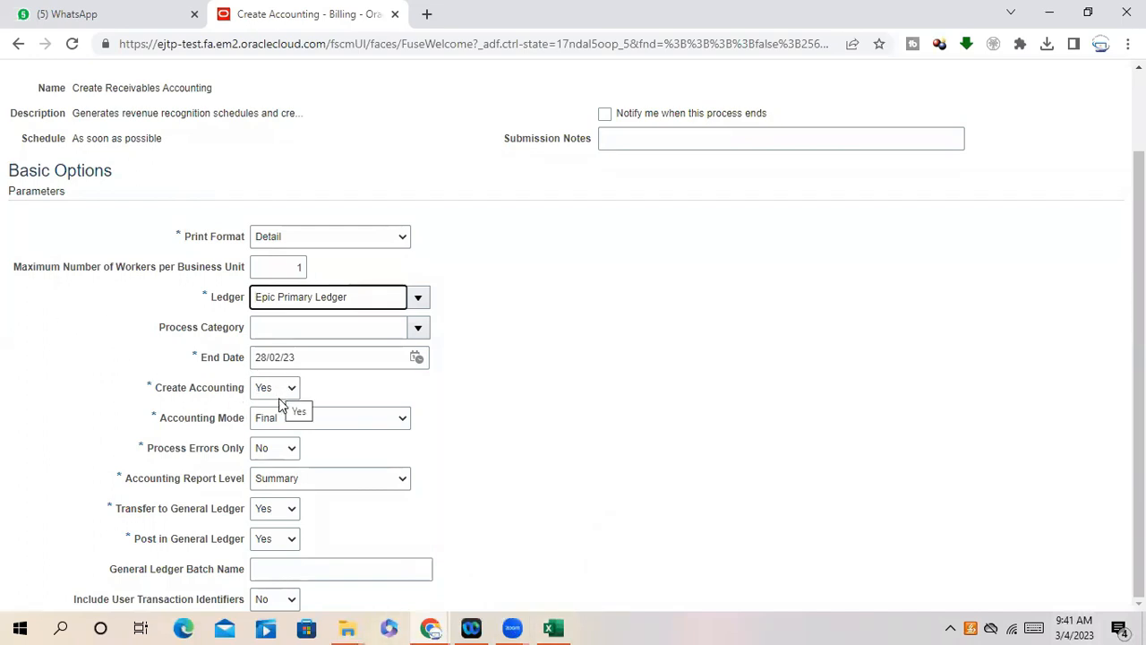
# - Set Accounting Mode to Draft and Accounting Report Level to Detail
pyautogui.click(291, 426)
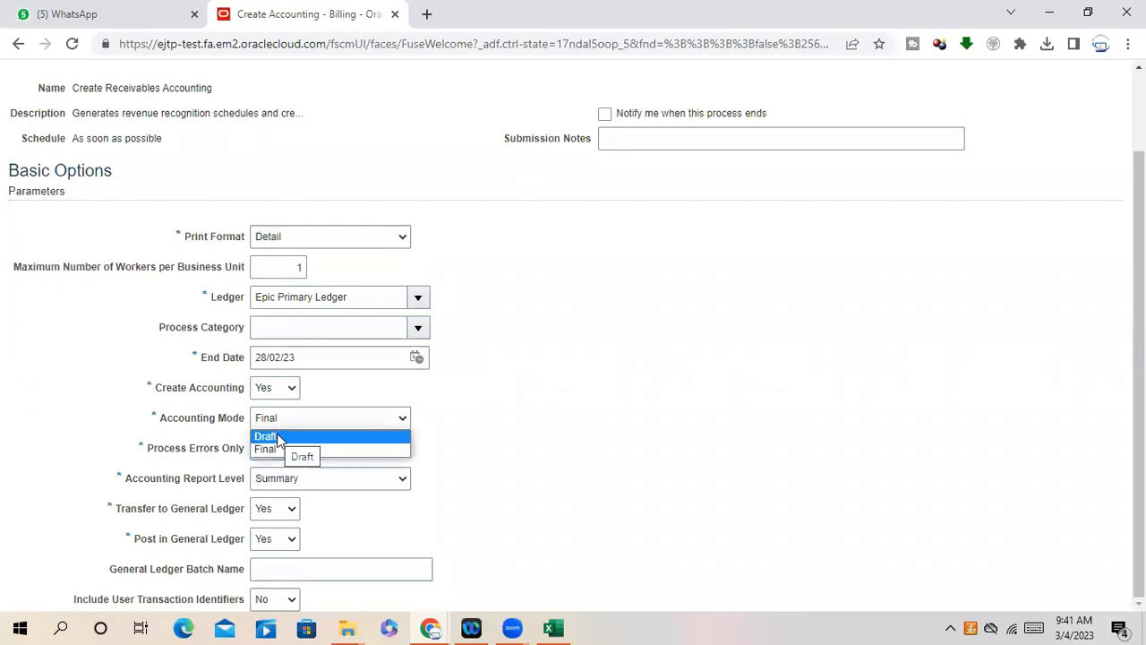
pyautogui.click(269, 437)
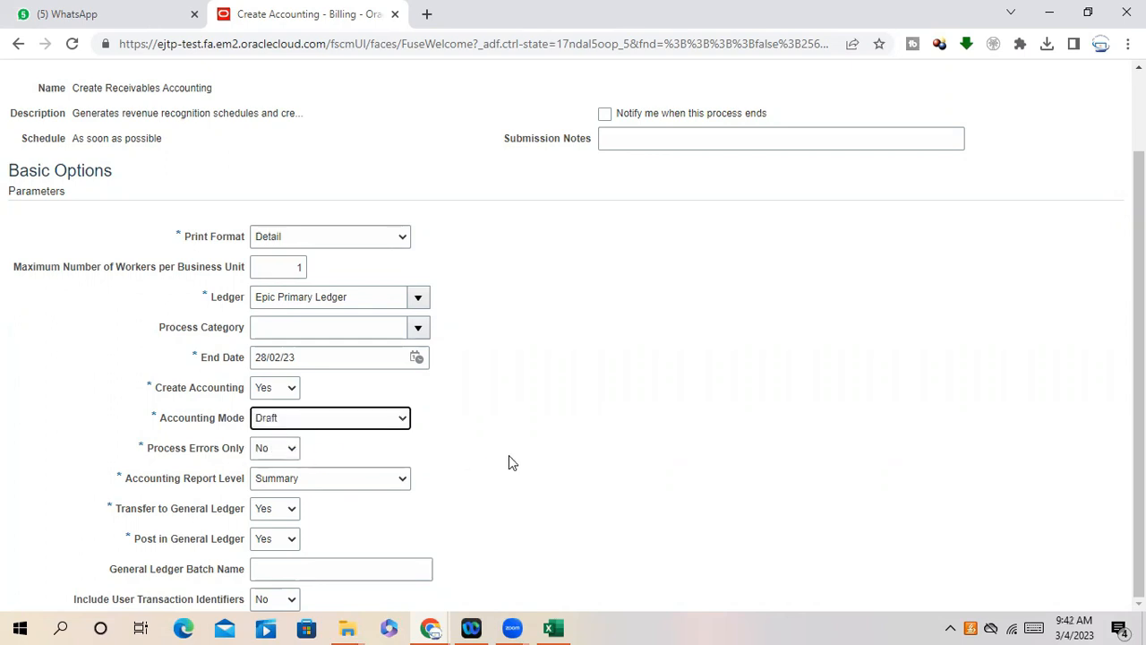
pyautogui.click(274, 481)
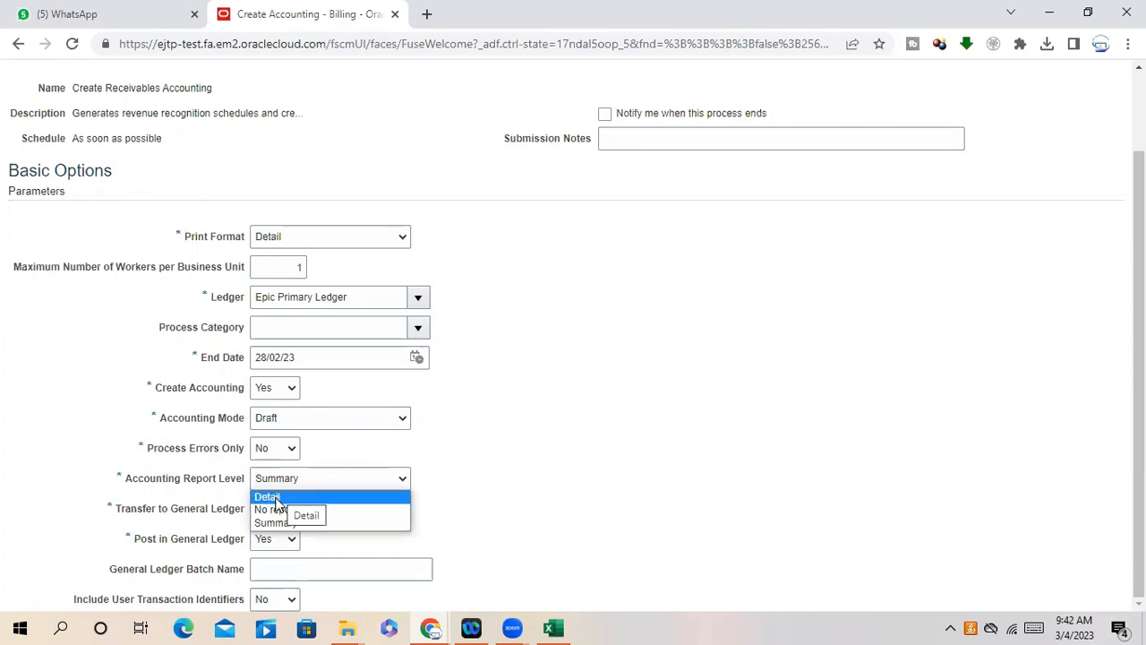
pyautogui.click(275, 499)
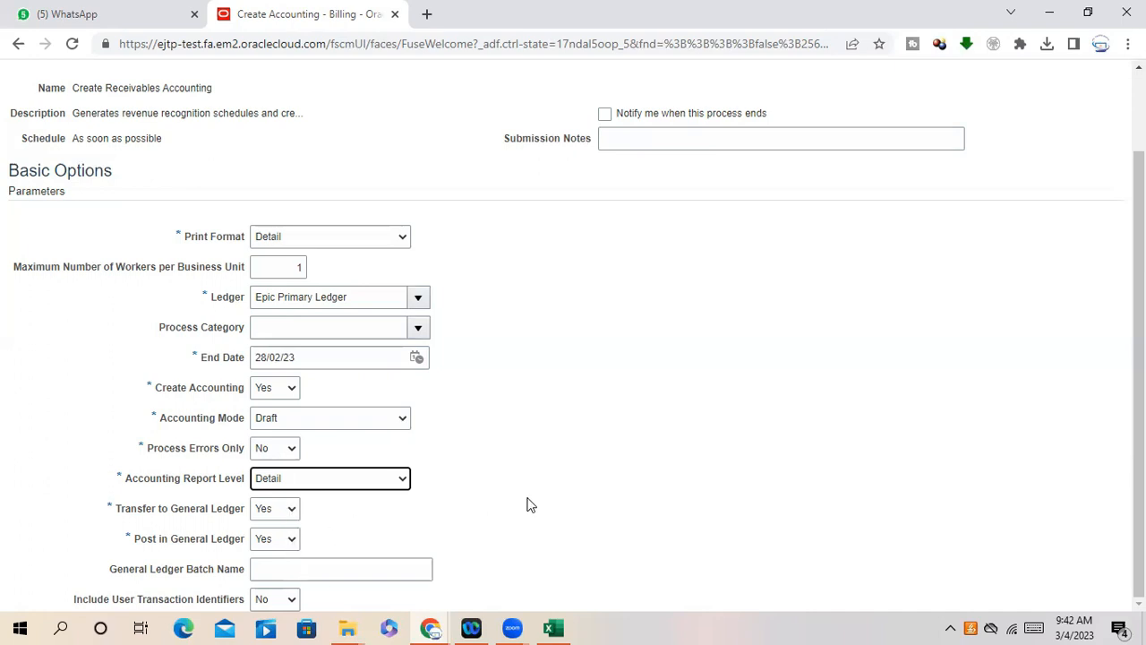
# - Submit the Create Receivables Accounting process and copy its process number
pyautogui.scroll(3, 528, 505)
pyautogui.click(1025, 141)
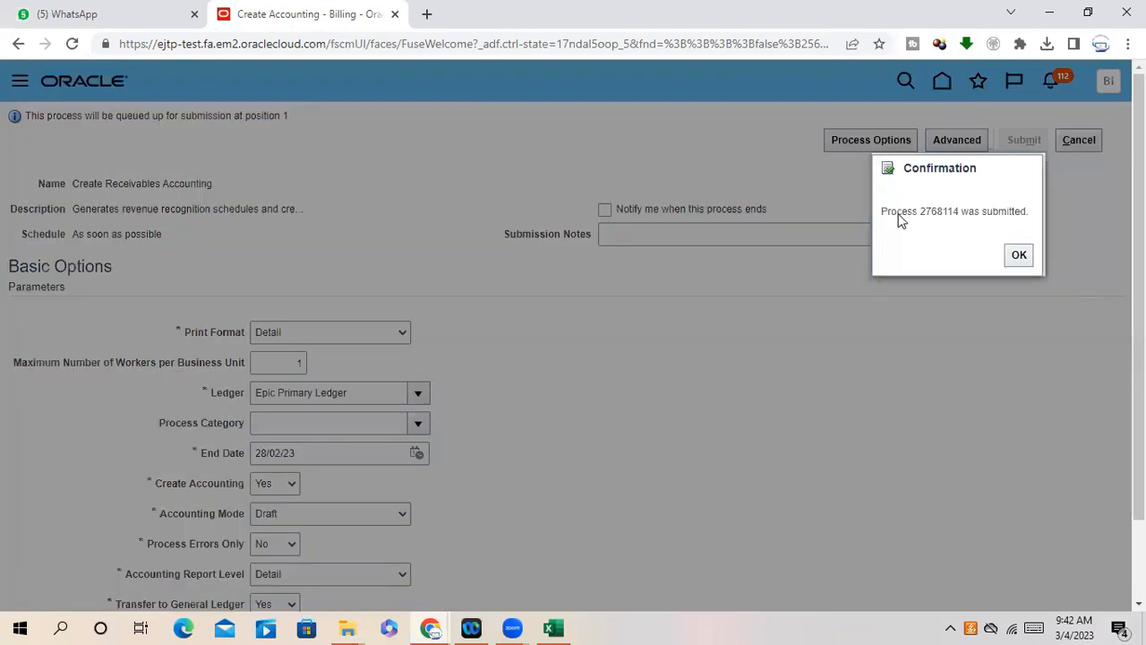
pyautogui.moveTo(921, 217); pyautogui.dragTo(959, 223)
pyautogui.rightClick(946, 210)
pyautogui.click(941, 224)
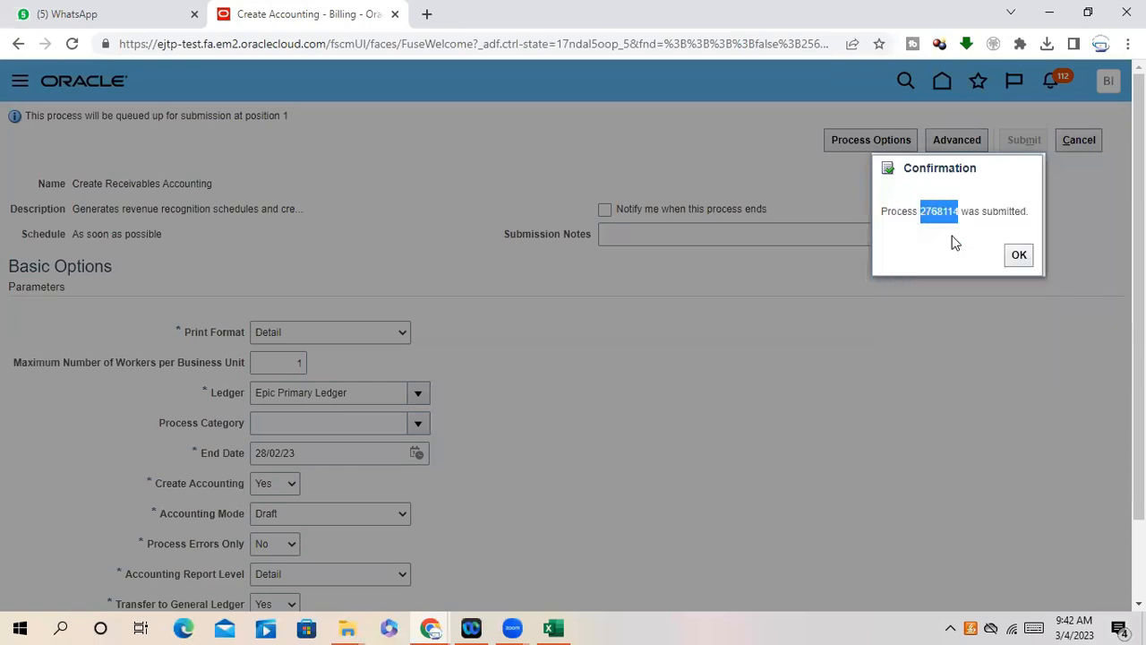
pyautogui.click(1019, 255)
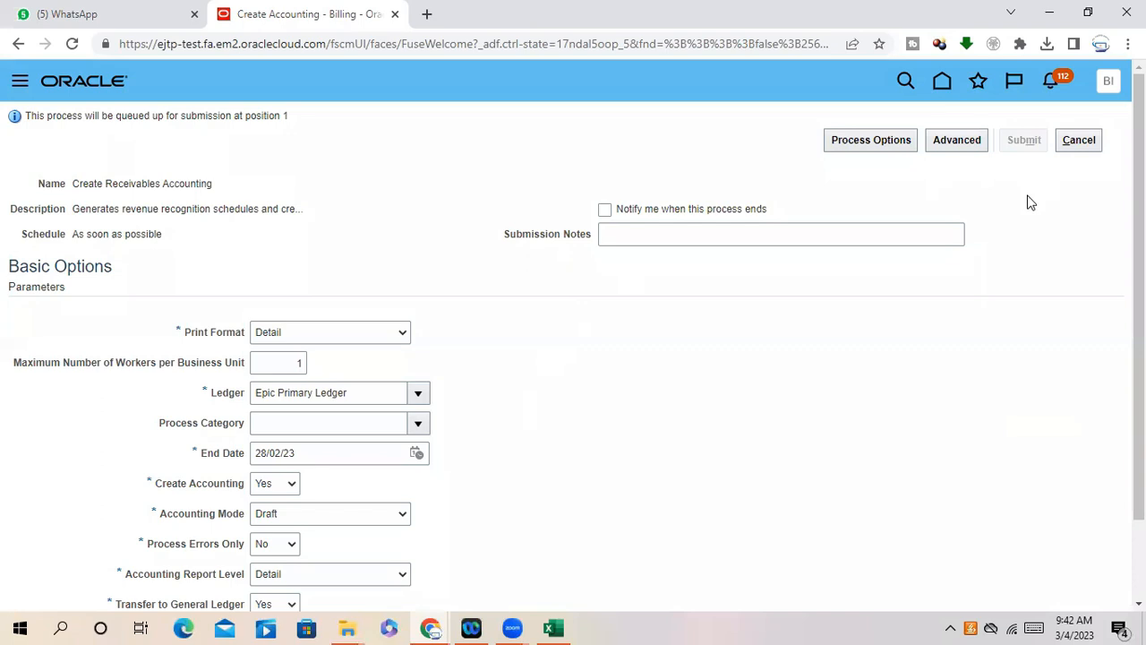
# - Bring back the Create Accounting window and open a new blank browser tab
pyautogui.click(432, 630)
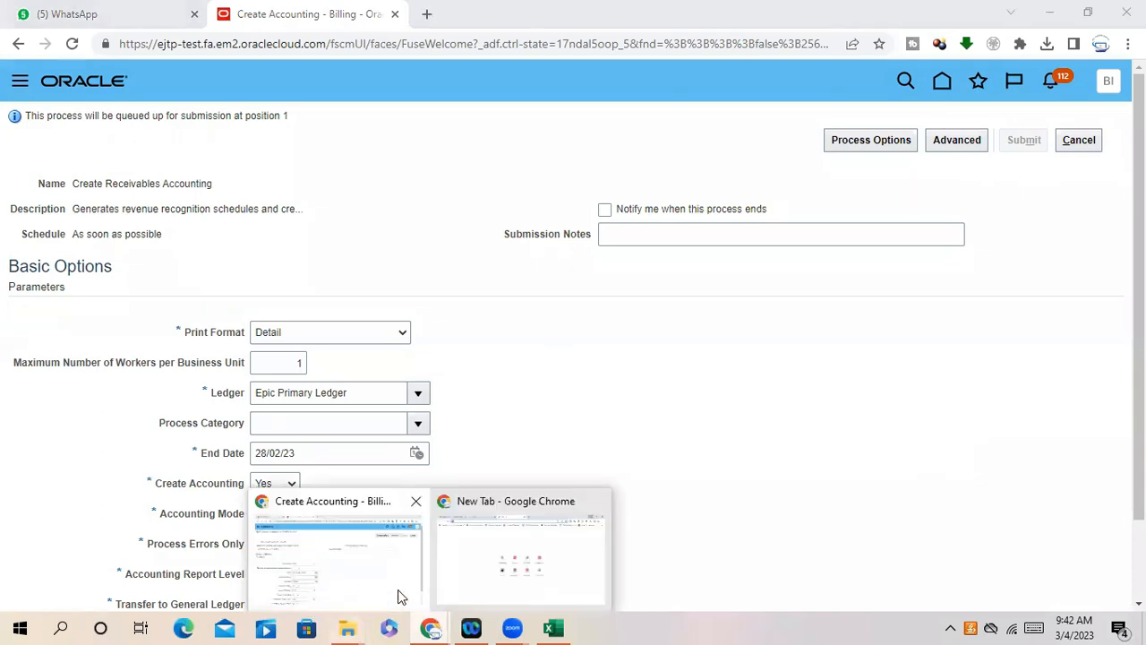
pyautogui.click(397, 595)
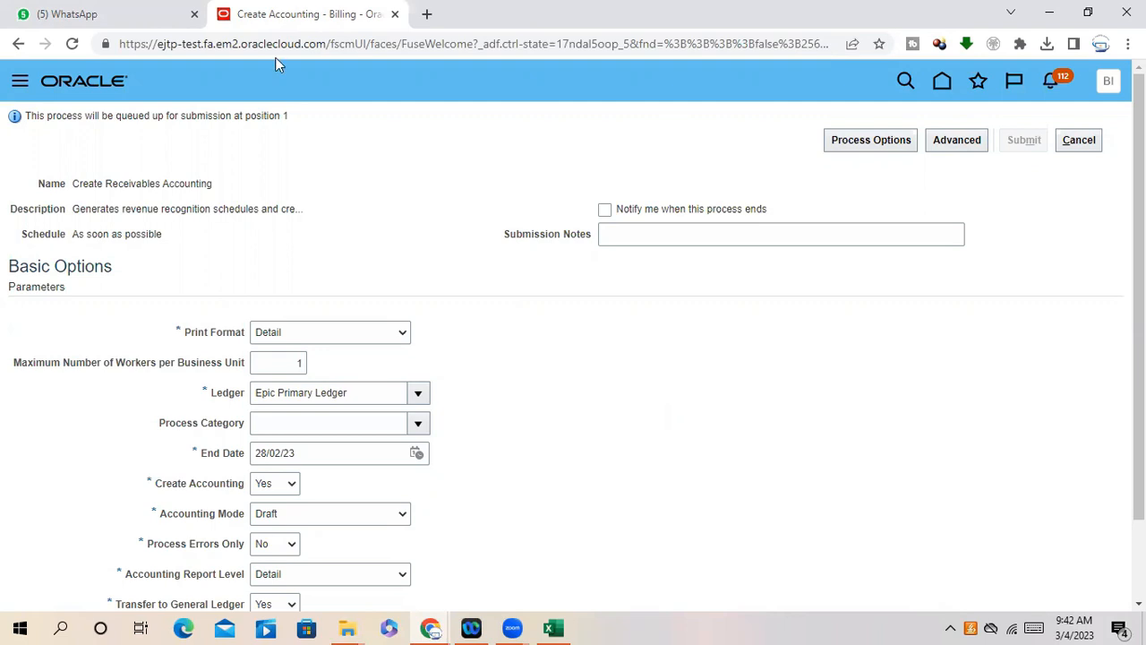
pyautogui.hotkey('ctrl', 't')
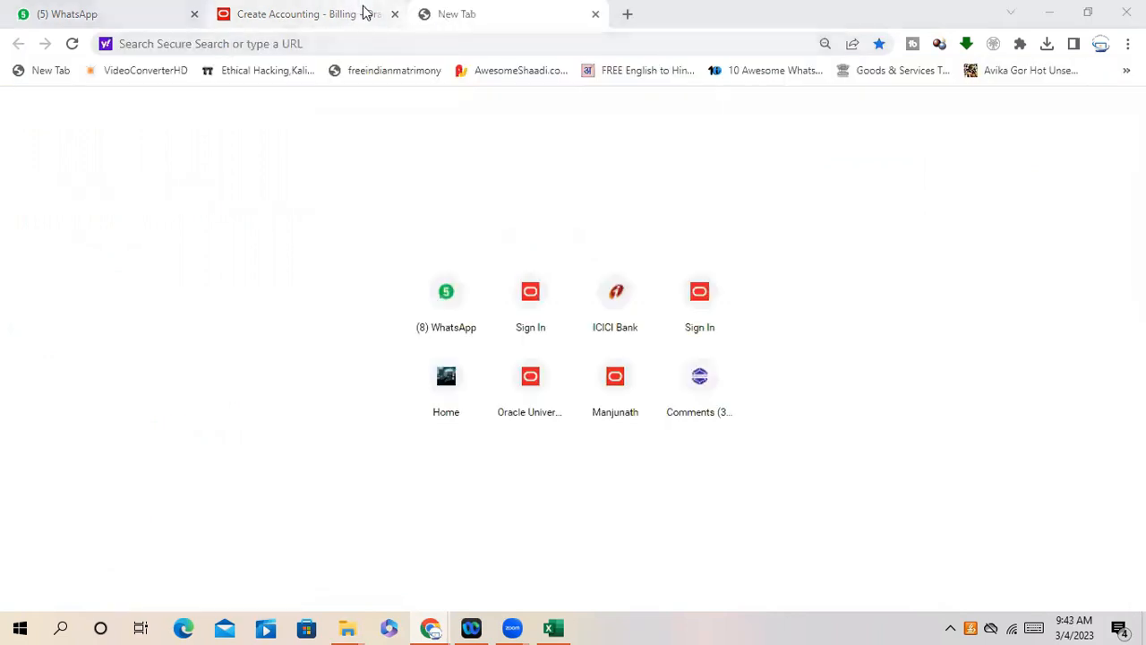
# - Open the Oracle home page in a new tab and switch to it
pyautogui.click(364, 11)
pyautogui.rightClick(940, 83)
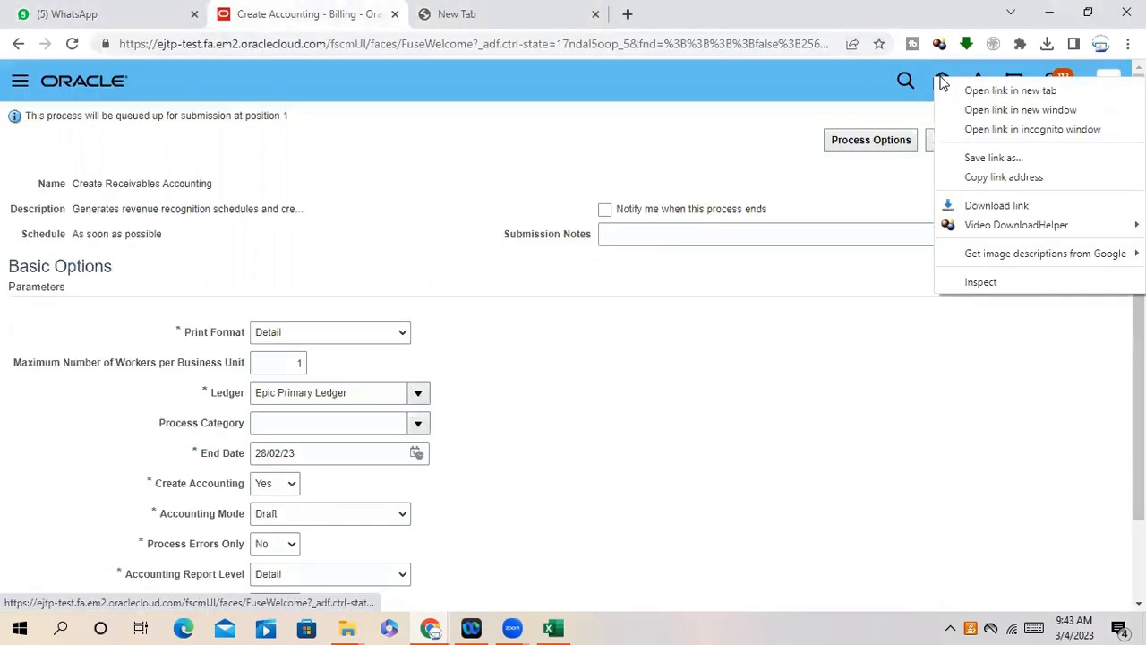
pyautogui.click(1007, 90)
pyautogui.click(484, 11)
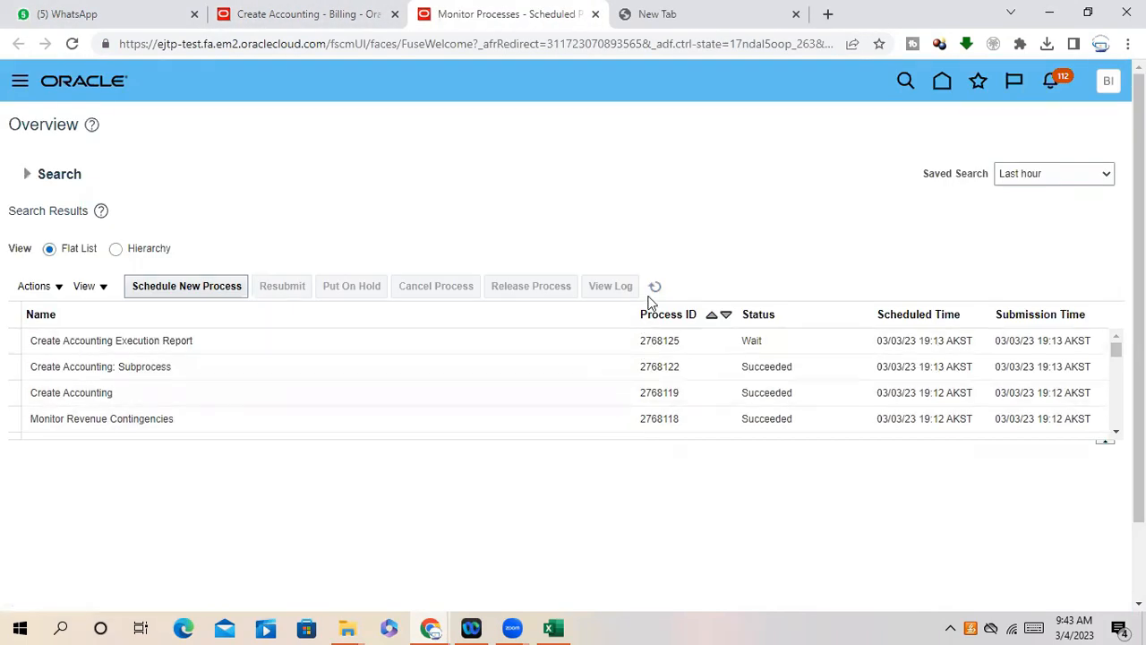
# - Refresh Monitor Processes until Create Accounting Execution Report 2768125 succeeds, then select it
pyautogui.click(654, 285)
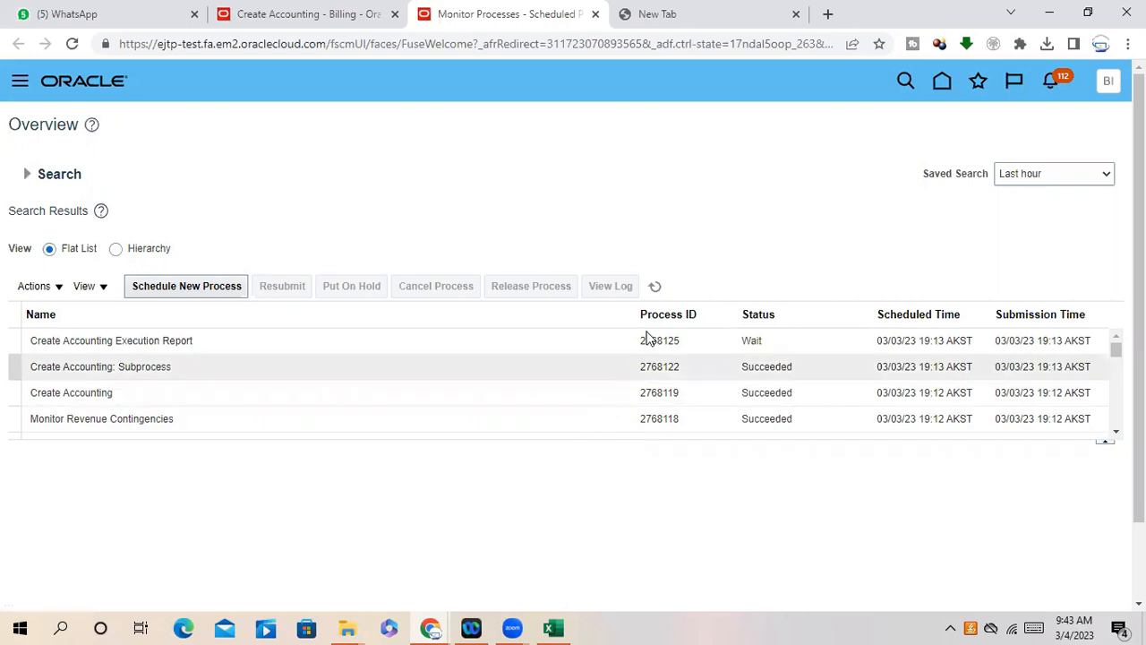
pyautogui.click(655, 286)
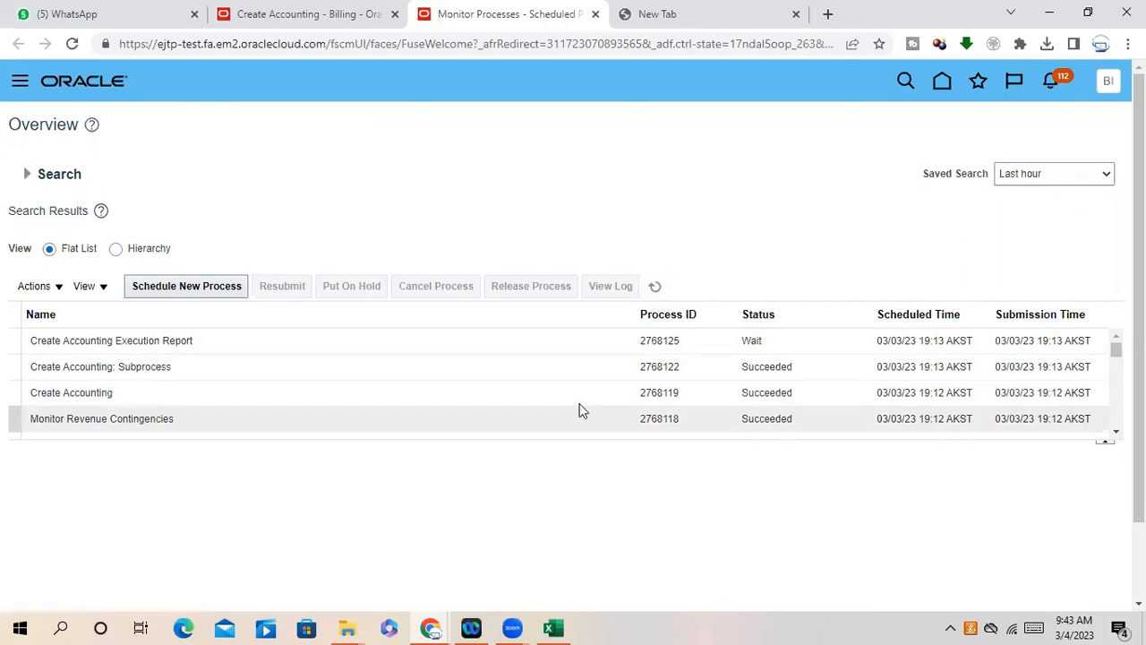
pyautogui.click(654, 287)
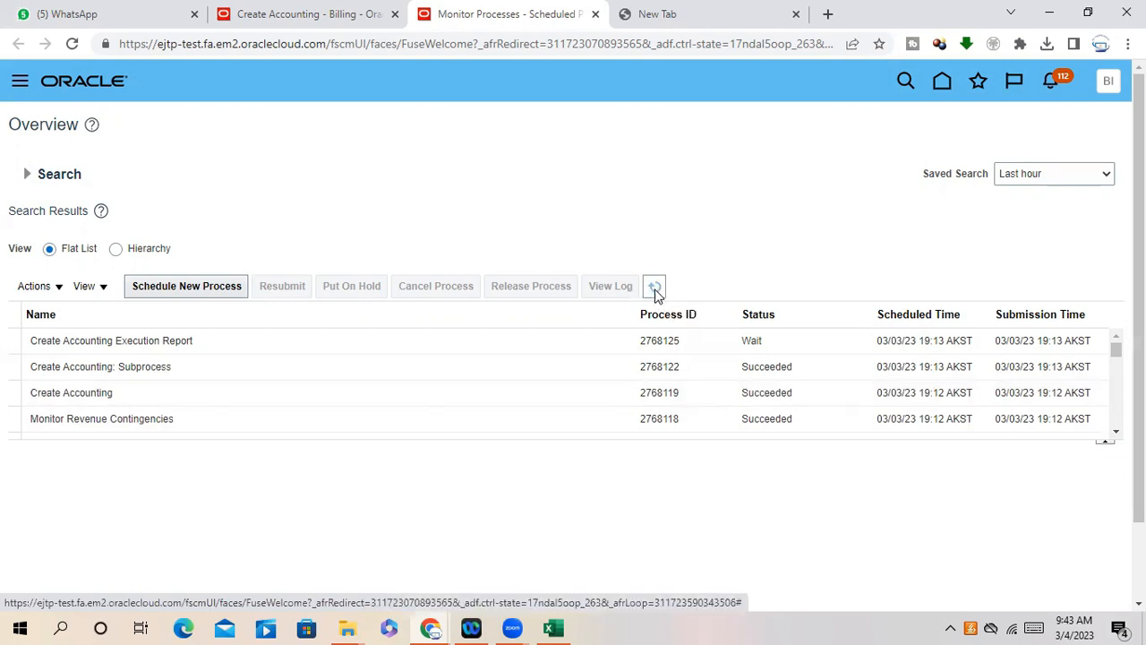
pyautogui.click(655, 287)
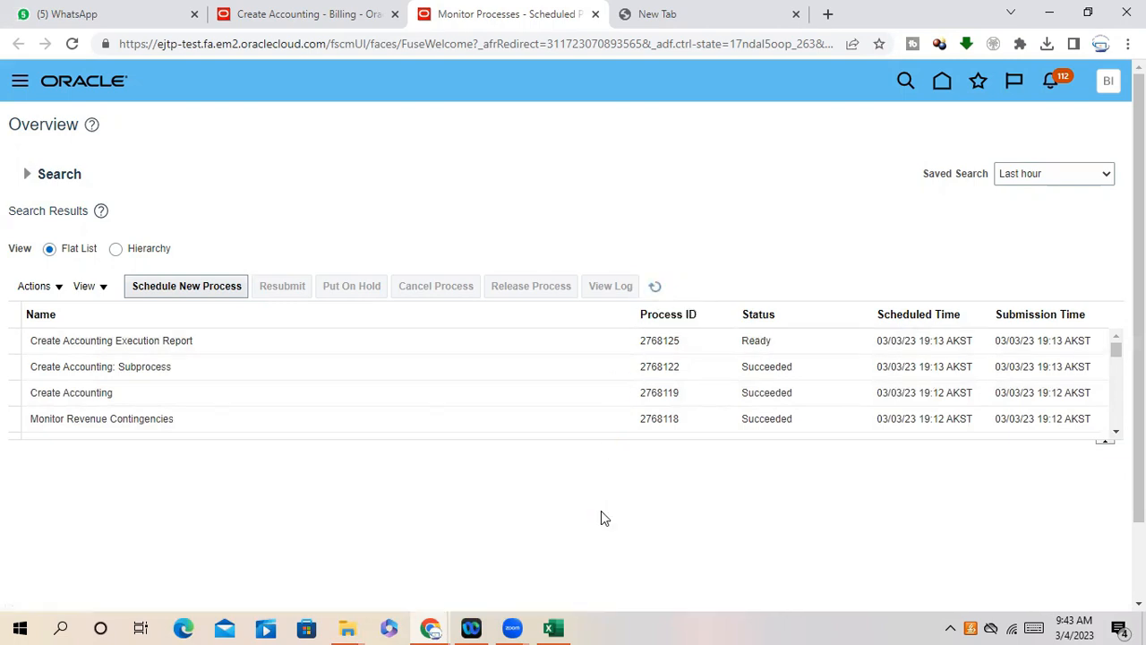
pyautogui.click(655, 287)
pyautogui.click(655, 286)
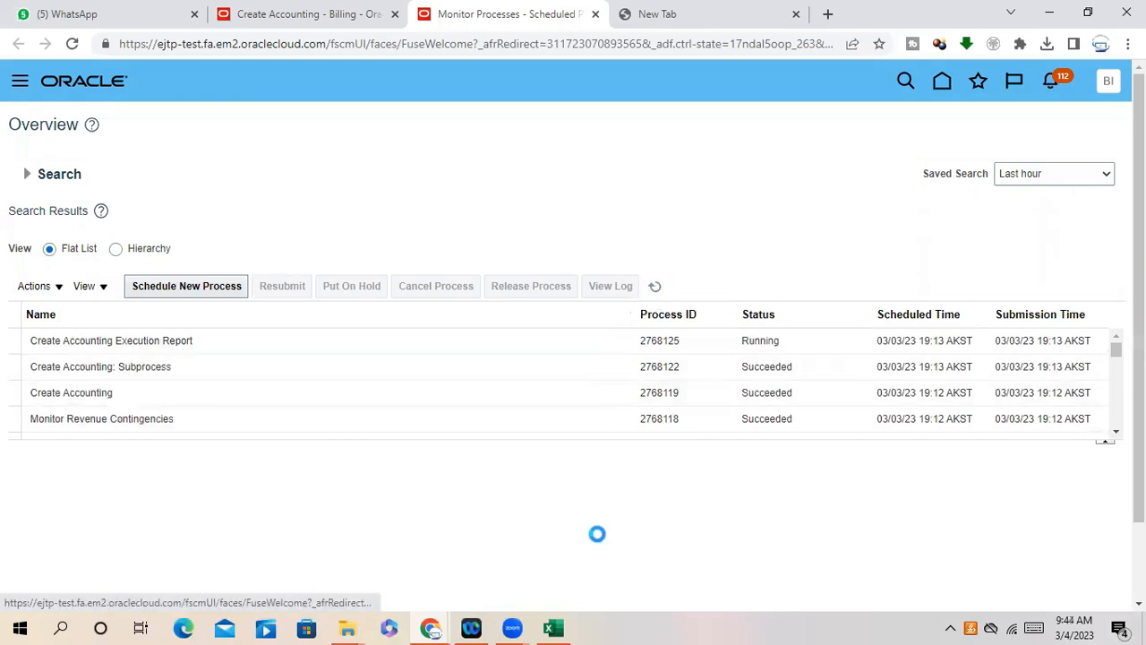
pyautogui.click(654, 287)
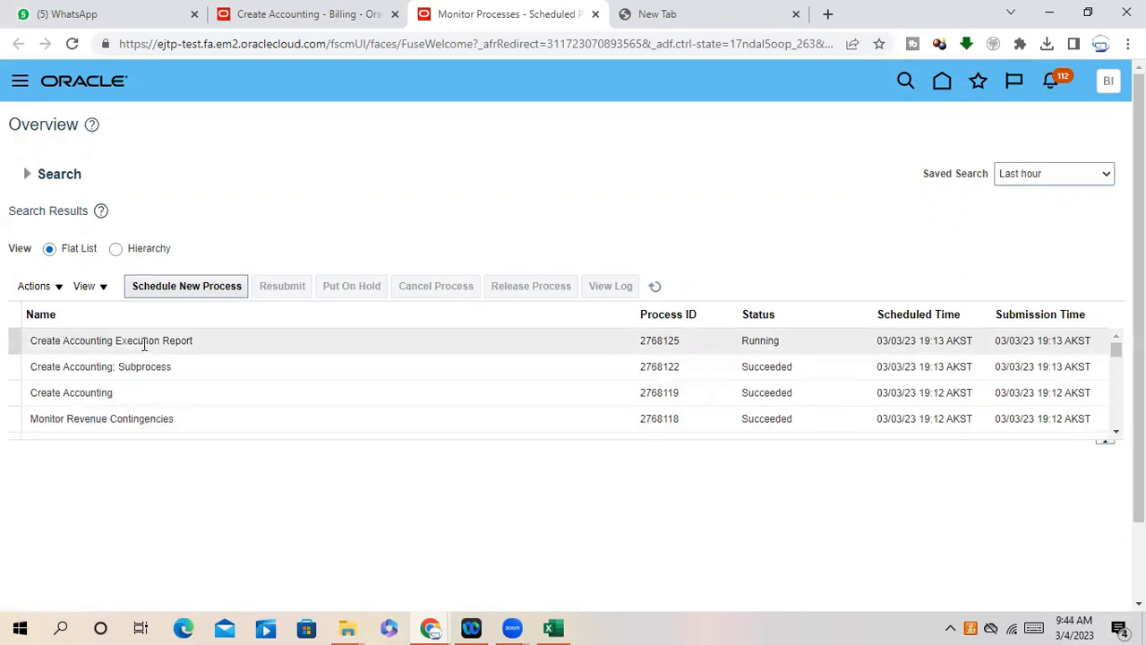
pyautogui.click(658, 288)
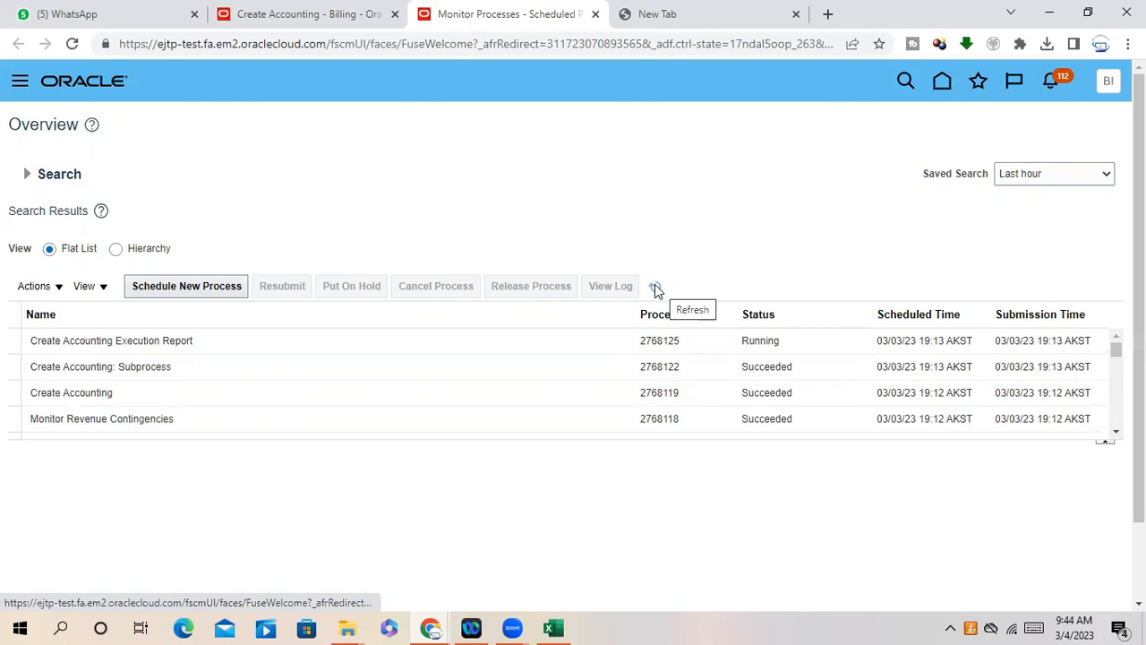
pyautogui.click(200, 340)
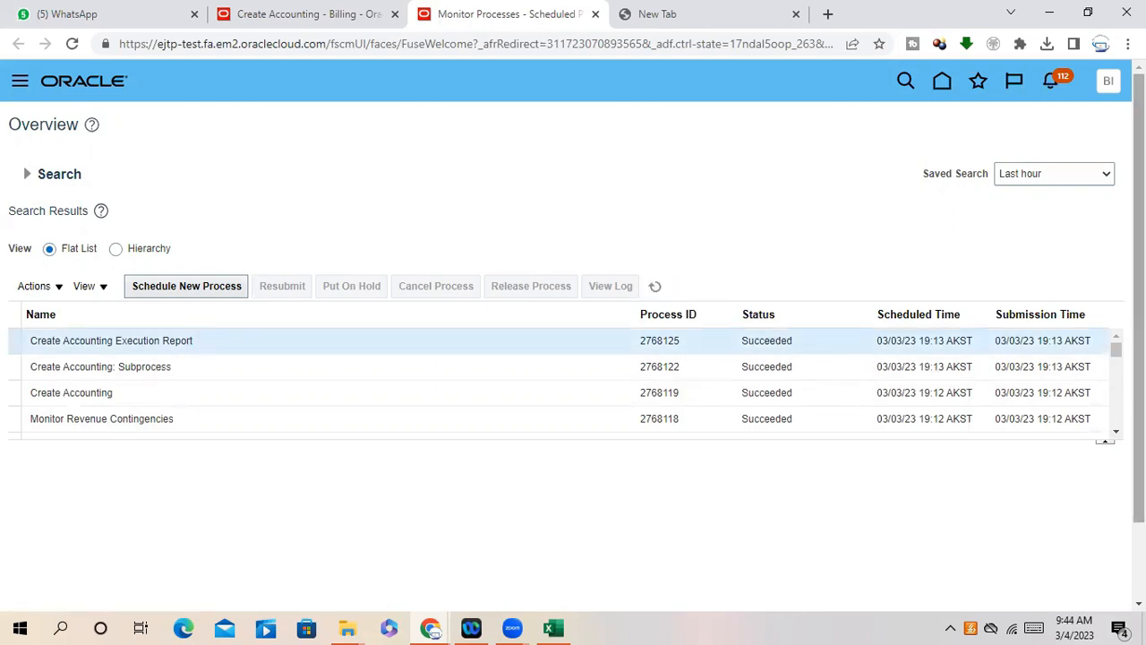
pyautogui.scroll(-3, 99, 546)
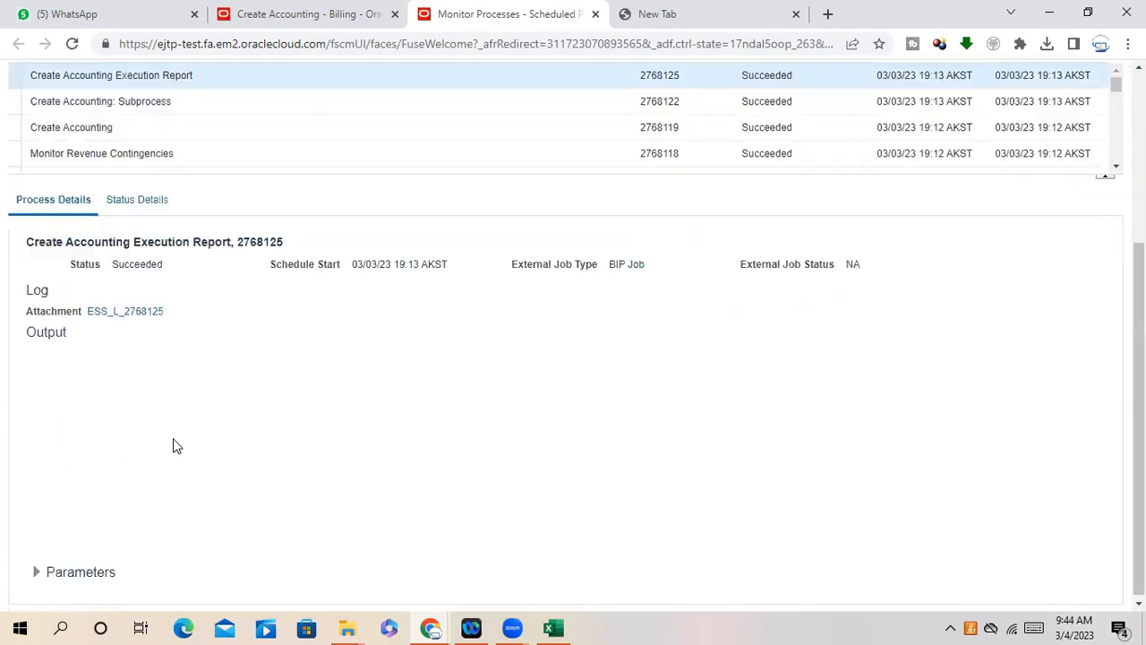
# - Open the execution report output and export it as a PDF
pyautogui.click(323, 409)
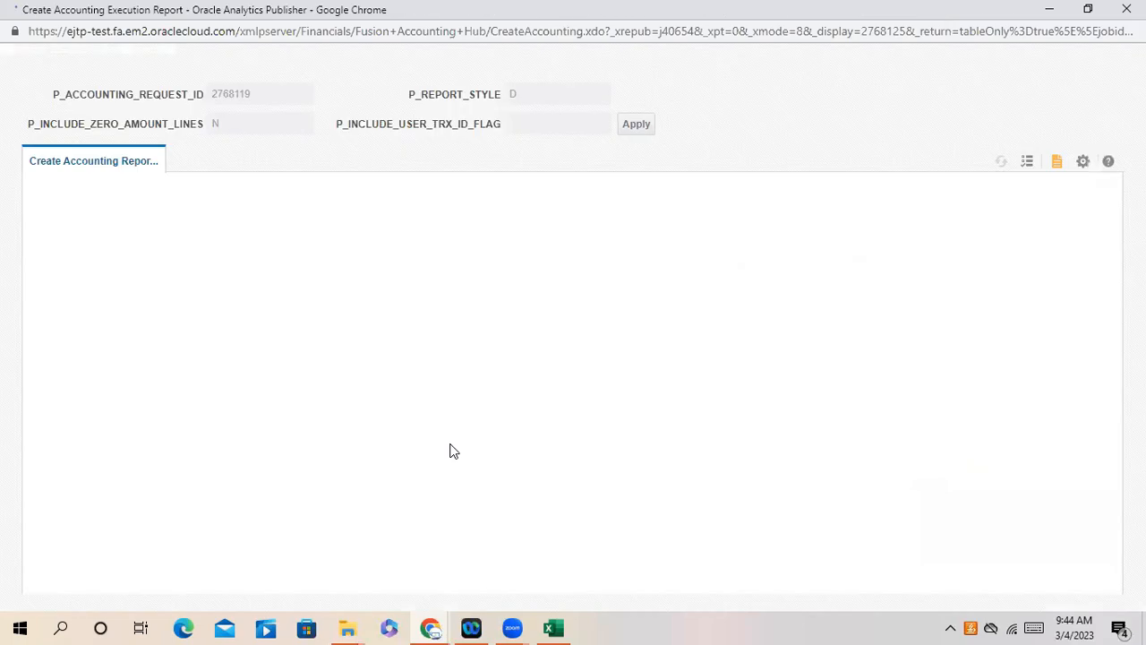
pyautogui.click(1083, 161)
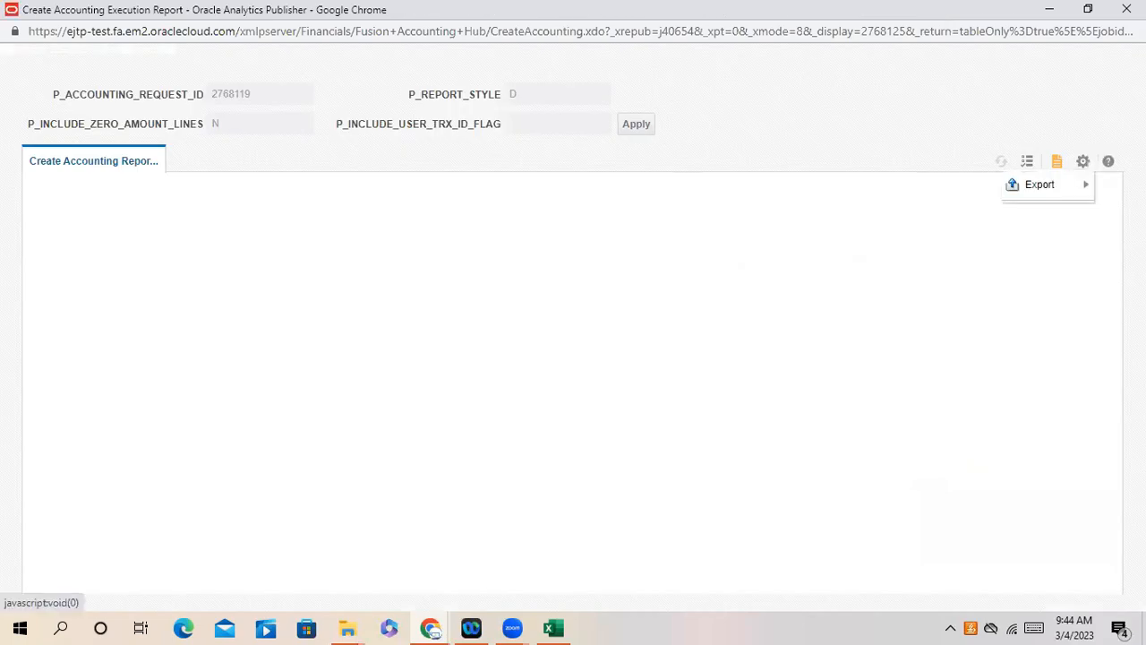
pyautogui.moveTo(1039, 185)
pyautogui.click(886, 219)
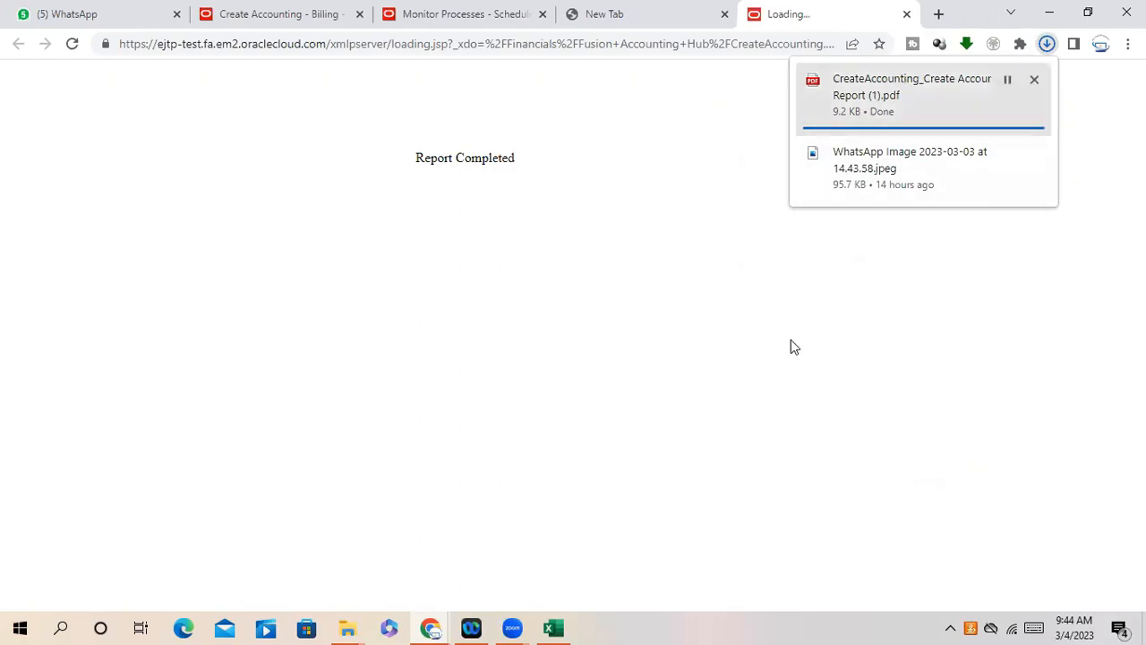
# - Review the report's event summary, selecting the Invoice transaction count of 2
pyautogui.click(863, 231)
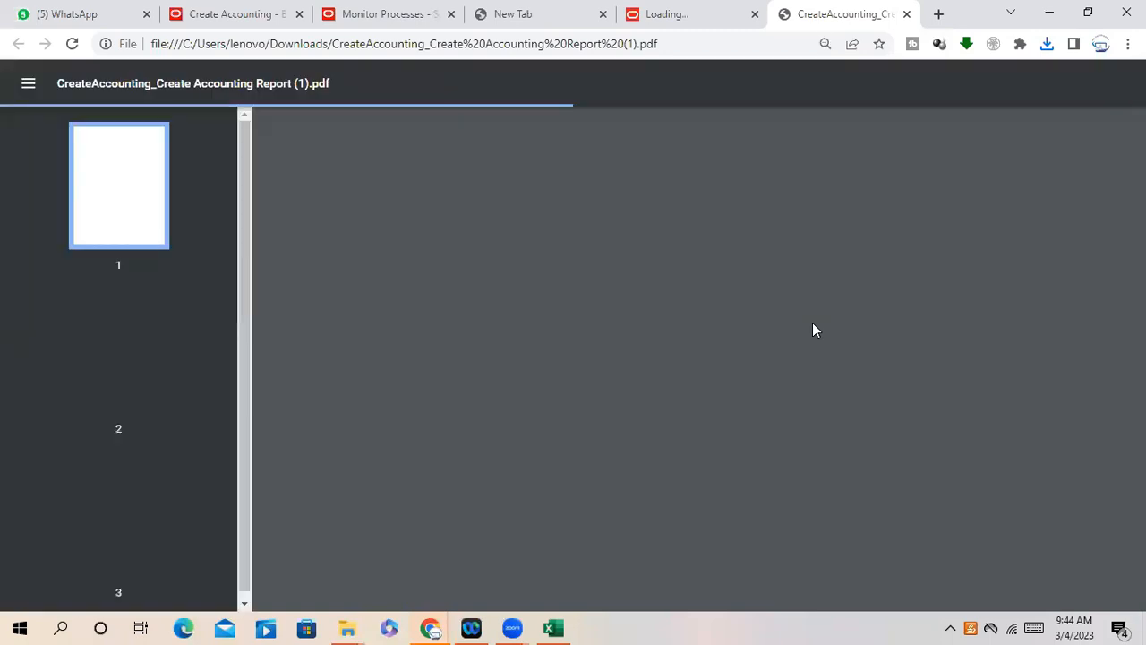
pyautogui.scroll(-5, 814, 324)
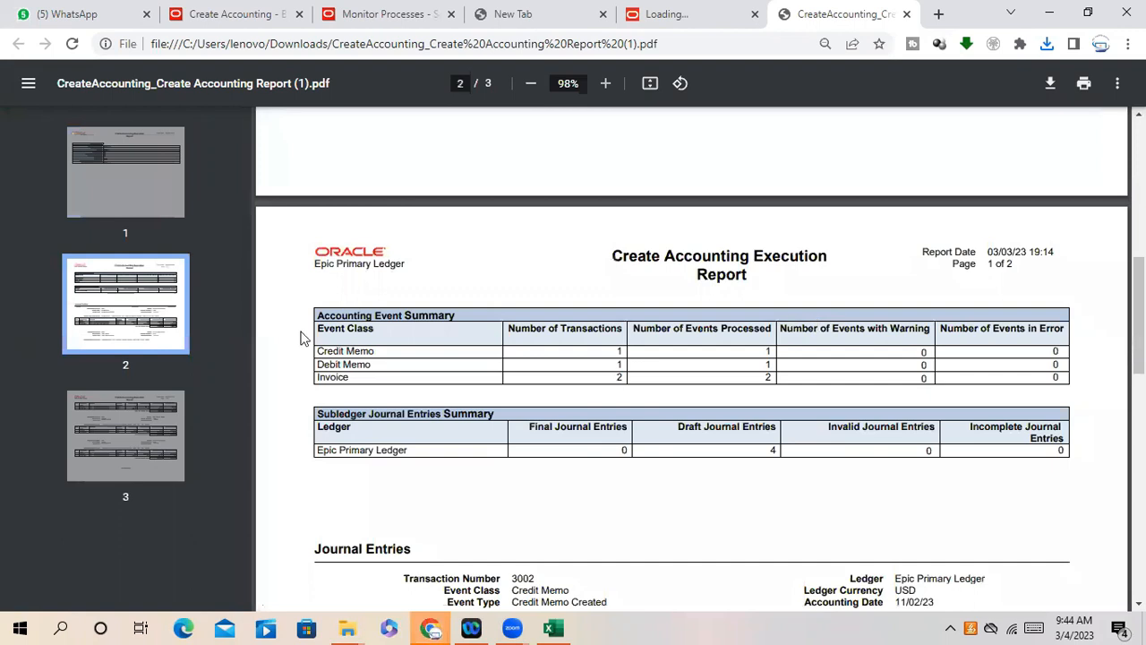
pyautogui.doubleClick(618, 377)
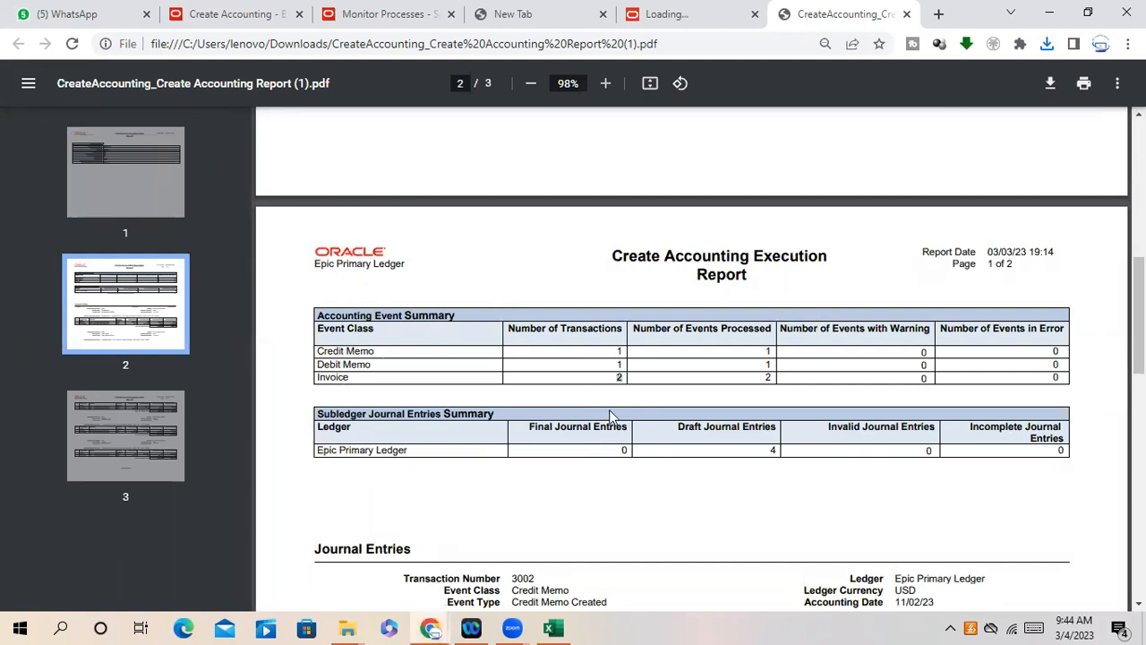
# - Highlight the Revenue and Receivable journal lines and their account values
pyautogui.scroll(-2, 688, 450)
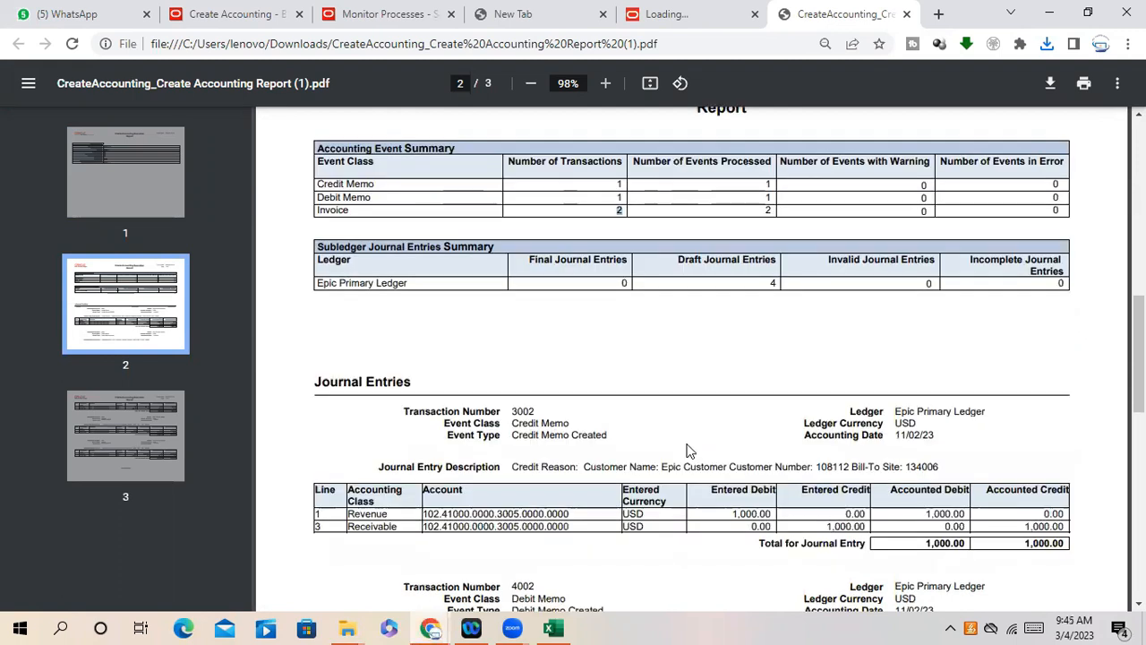
pyautogui.scroll(-2, 675, 446)
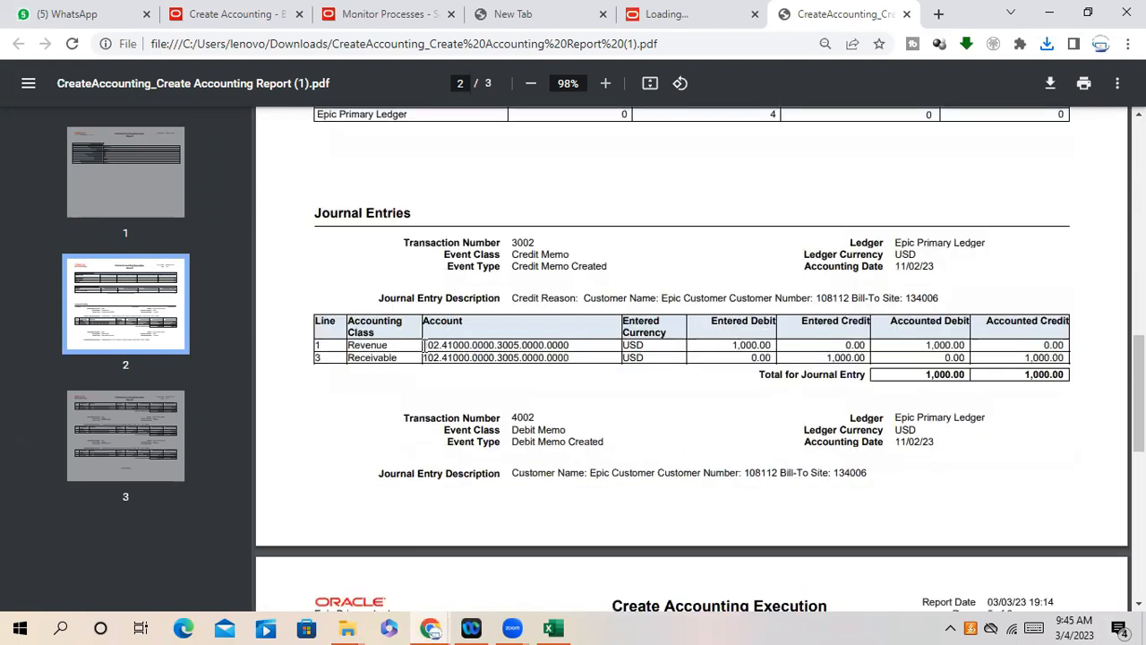
pyautogui.moveTo(423, 346); pyautogui.dragTo(490, 348)
pyautogui.moveTo(562, 348); pyautogui.dragTo(577, 358)
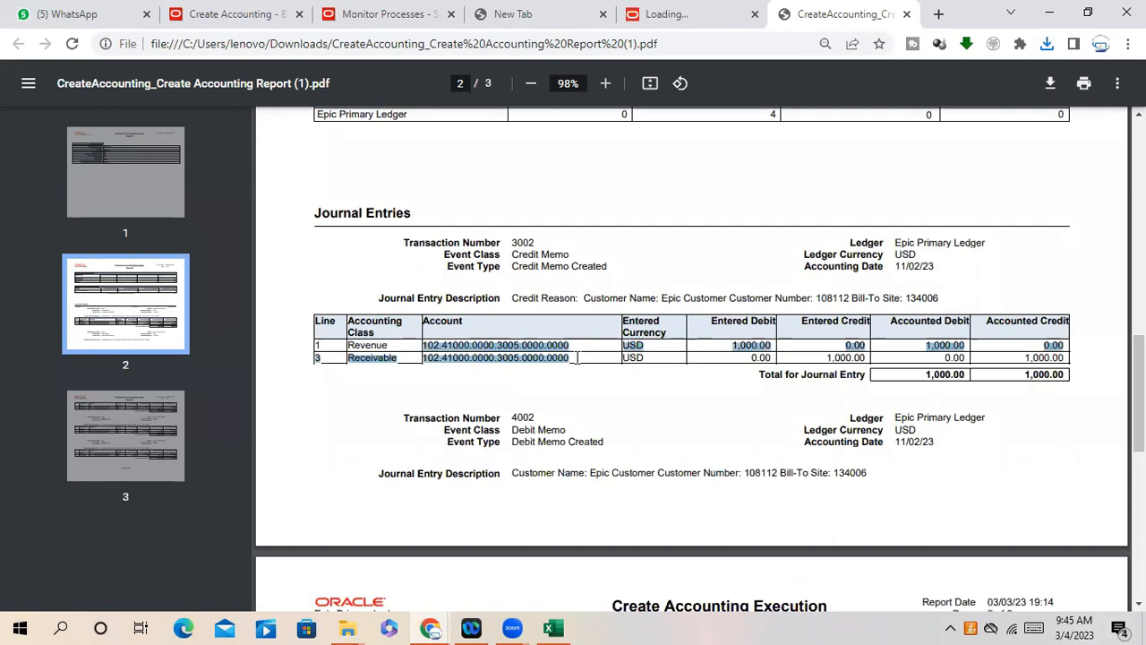
pyautogui.click(425, 345)
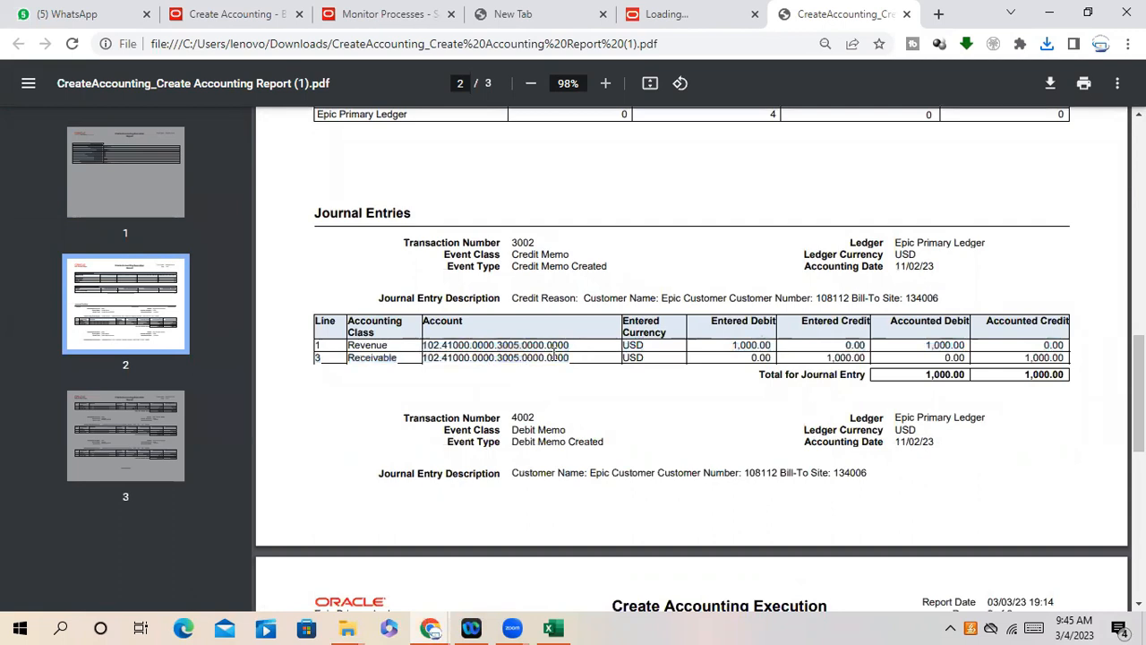
pyautogui.moveTo(555, 356); pyautogui.dragTo(570, 357)
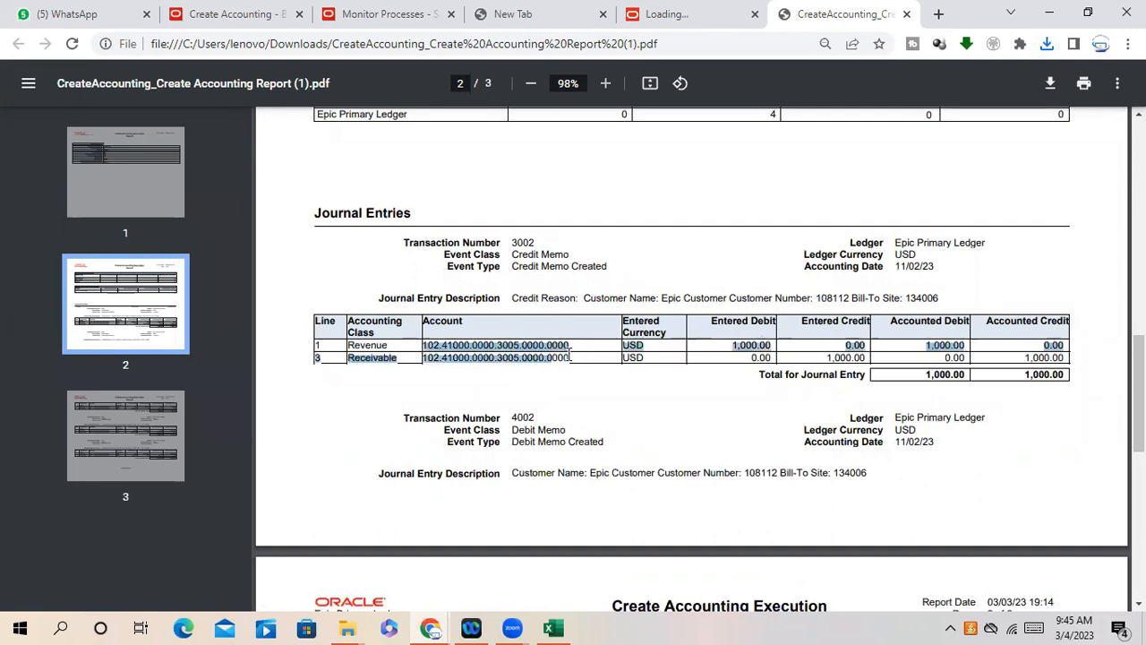
pyautogui.click(425, 346)
pyautogui.moveTo(480, 343); pyautogui.dragTo(570, 357)
pyautogui.click(421, 349)
pyautogui.moveTo(421, 349); pyautogui.dragTo(573, 357)
pyautogui.click(702, 389)
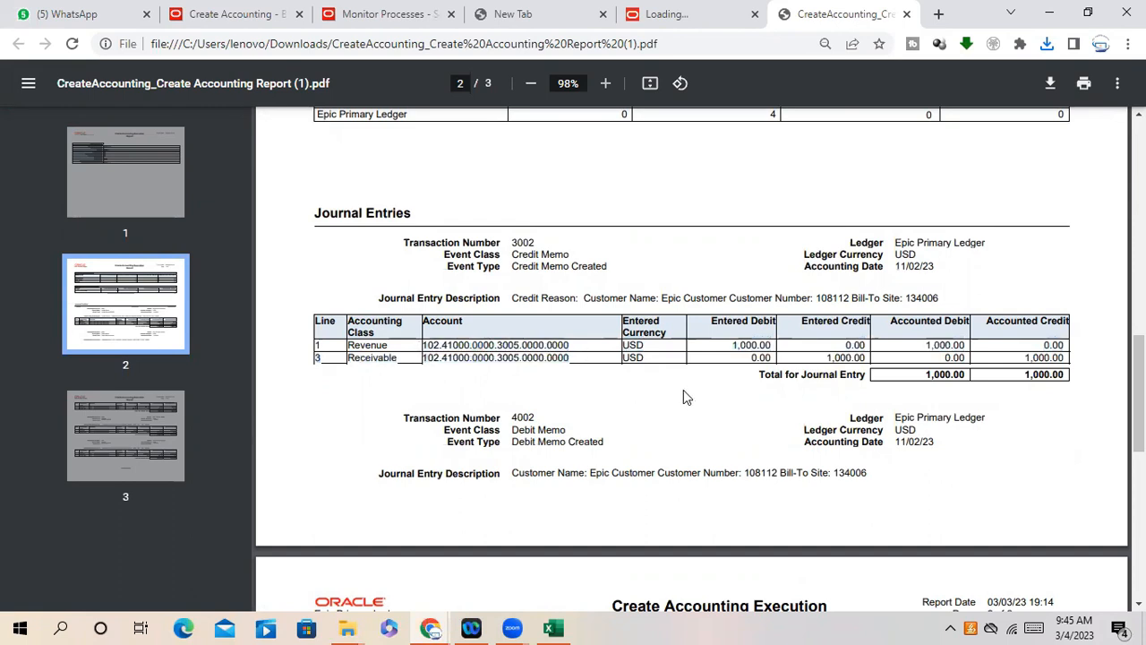
# - Scroll through the report pages, then switch to the Report Completed tab
pyautogui.scroll(-6, 680, 394)
pyautogui.scroll(5, 674, 397)
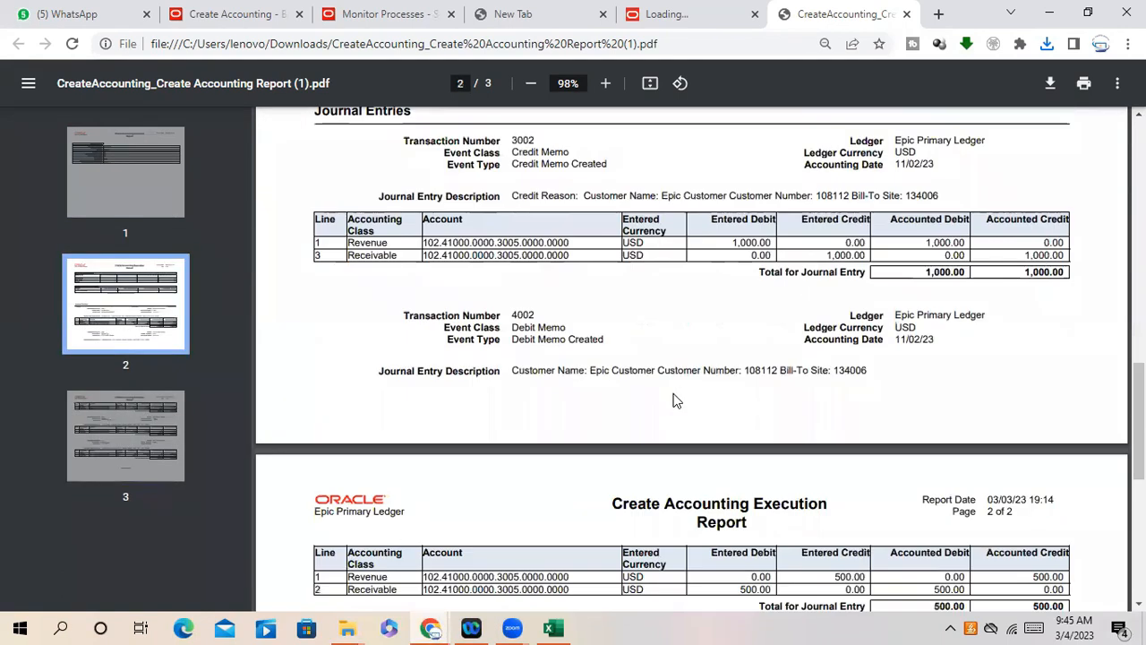
pyautogui.scroll(5, 676, 400)
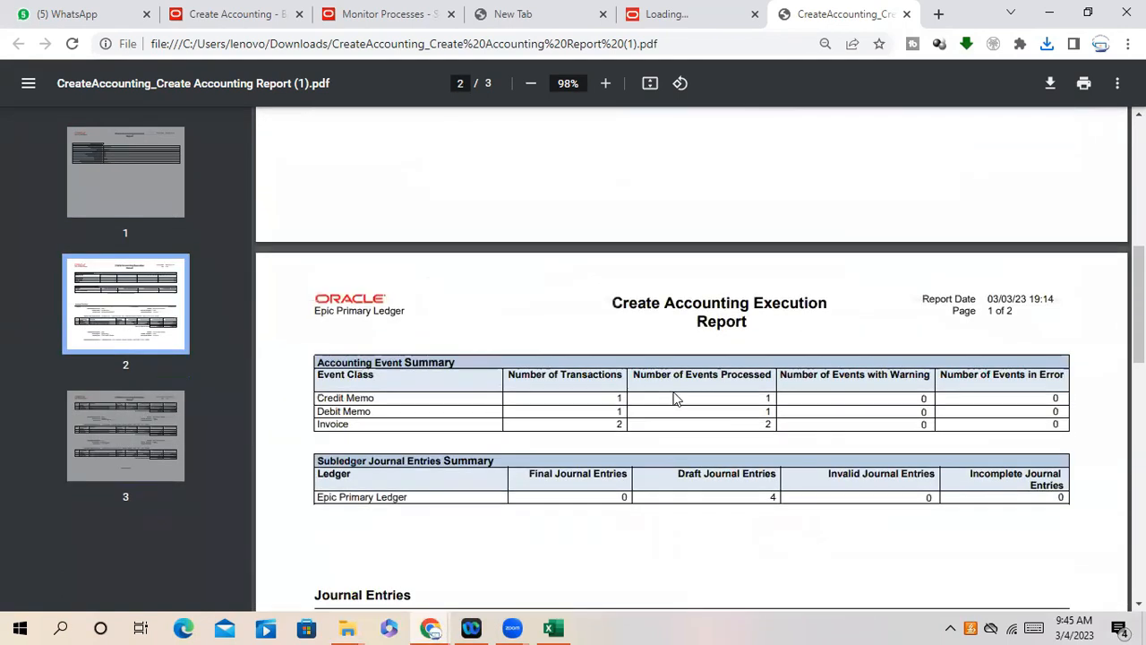
pyautogui.scroll(-3, 676, 398)
pyautogui.scroll(5, 673, 392)
pyautogui.scroll(-10, 674, 392)
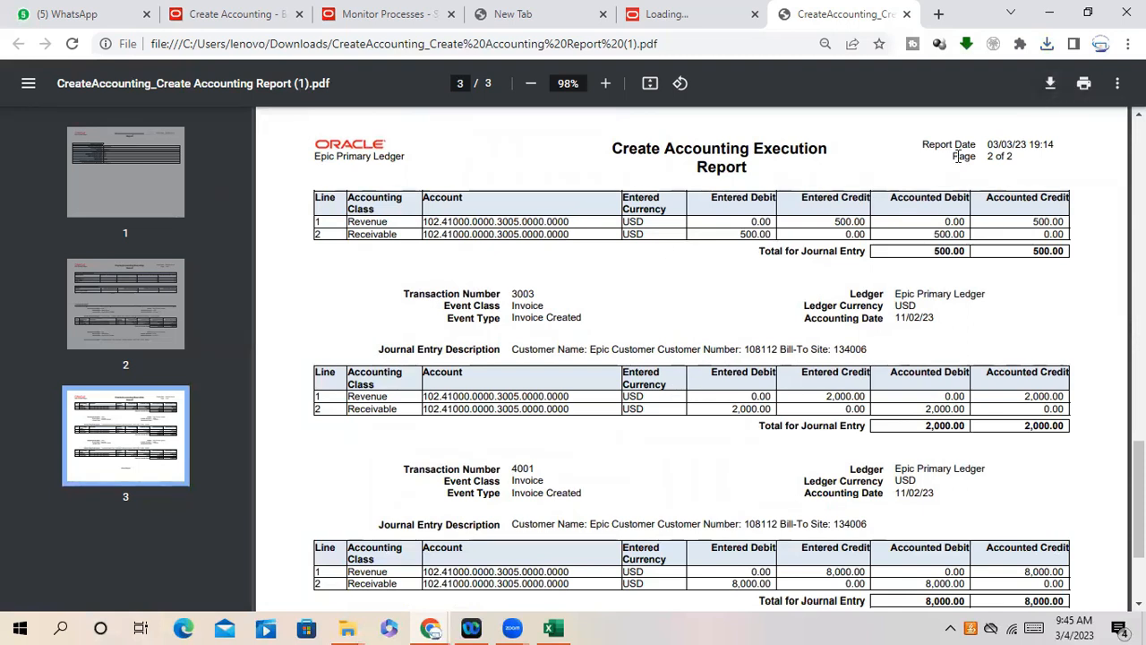
pyautogui.click(697, 14)
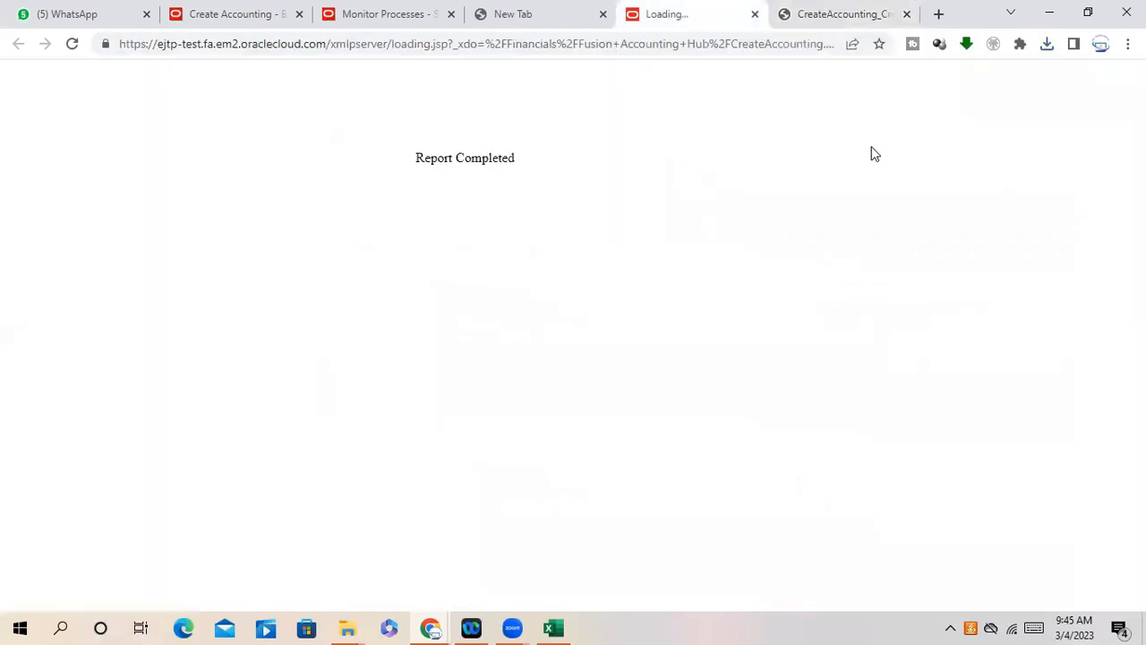
# - Close the Report Completed tab and go back to the Create Accounting - Billing tab
pyautogui.click(754, 14)
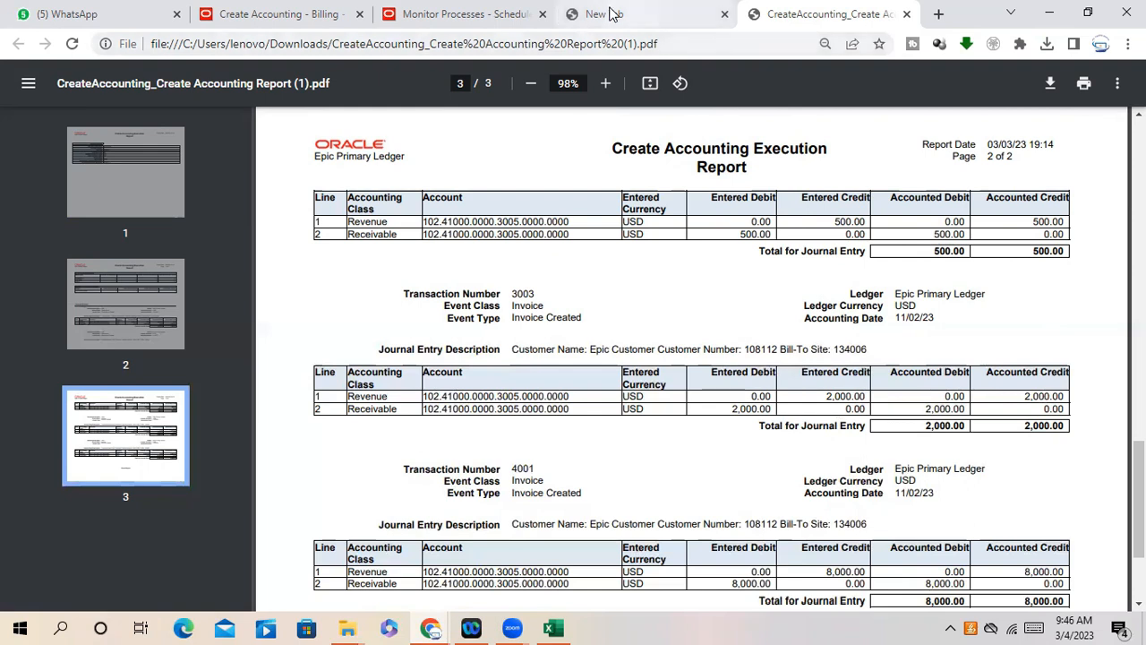
pyautogui.click(612, 14)
pyautogui.click(287, 14)
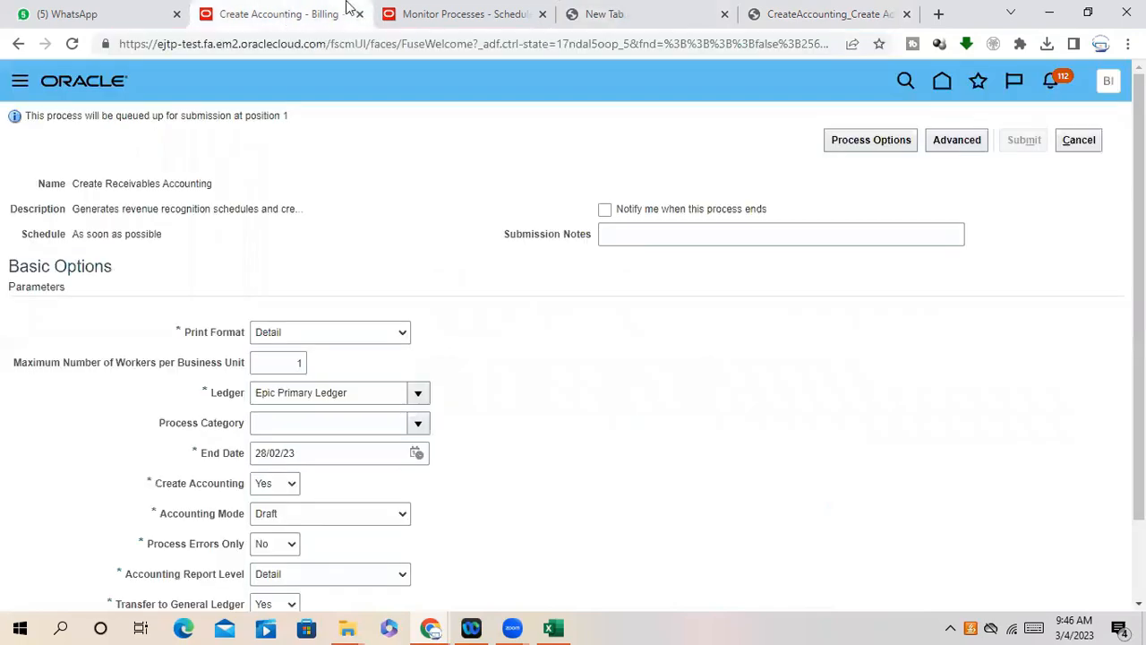
pyautogui.click(1079, 141)
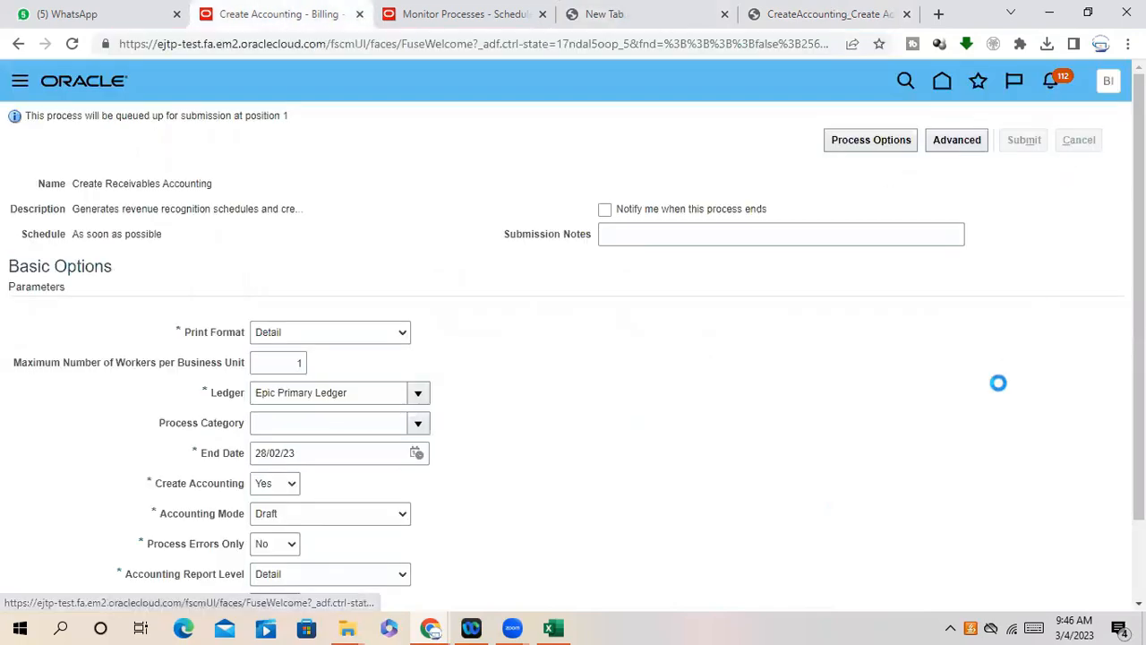
pyautogui.click(1092, 148)
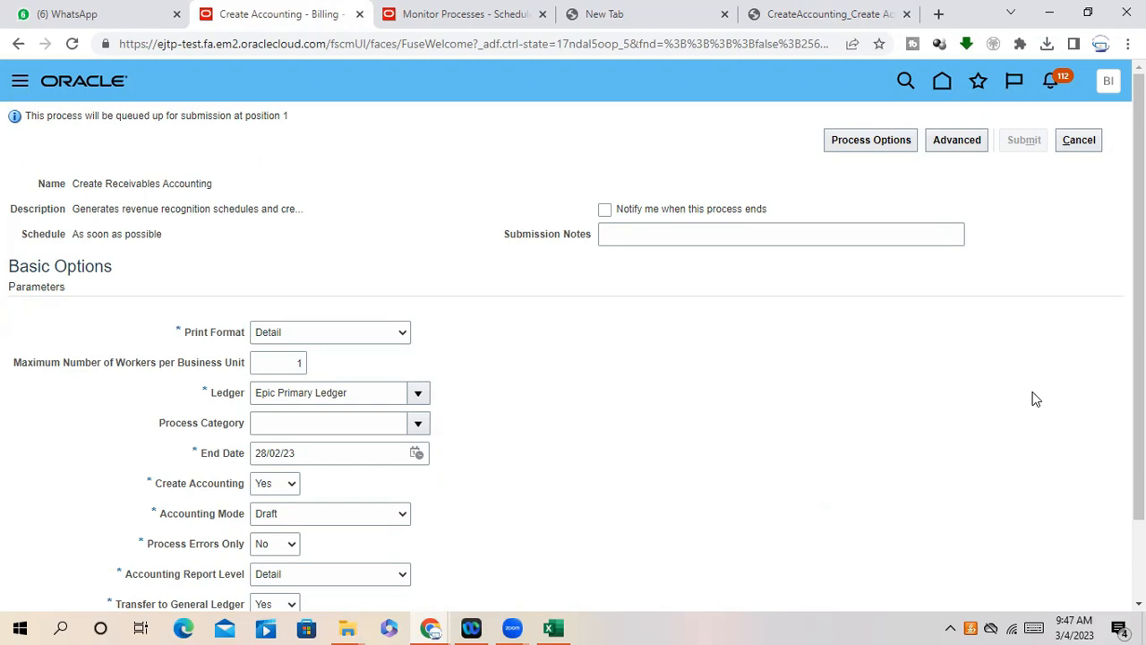
pyautogui.click(554, 627)
# - Enter 'Accounting Method' in A47 and 'Accounts rule' in A48
pyautogui.scroll(-3, 261, 446)
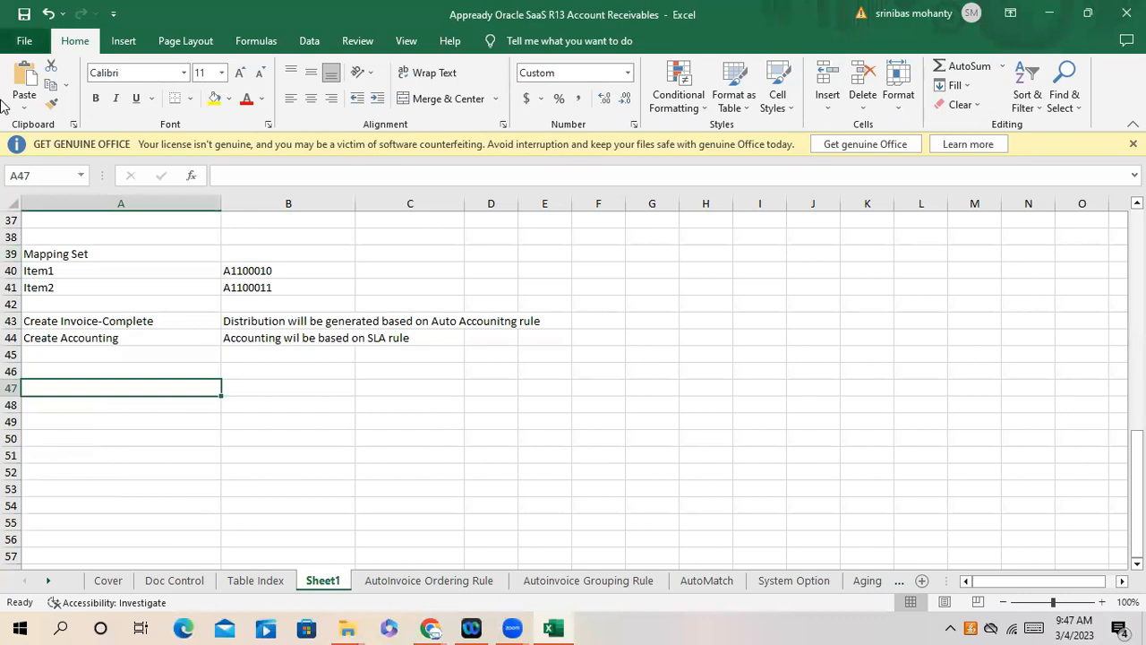
pyautogui.write('Accoun')
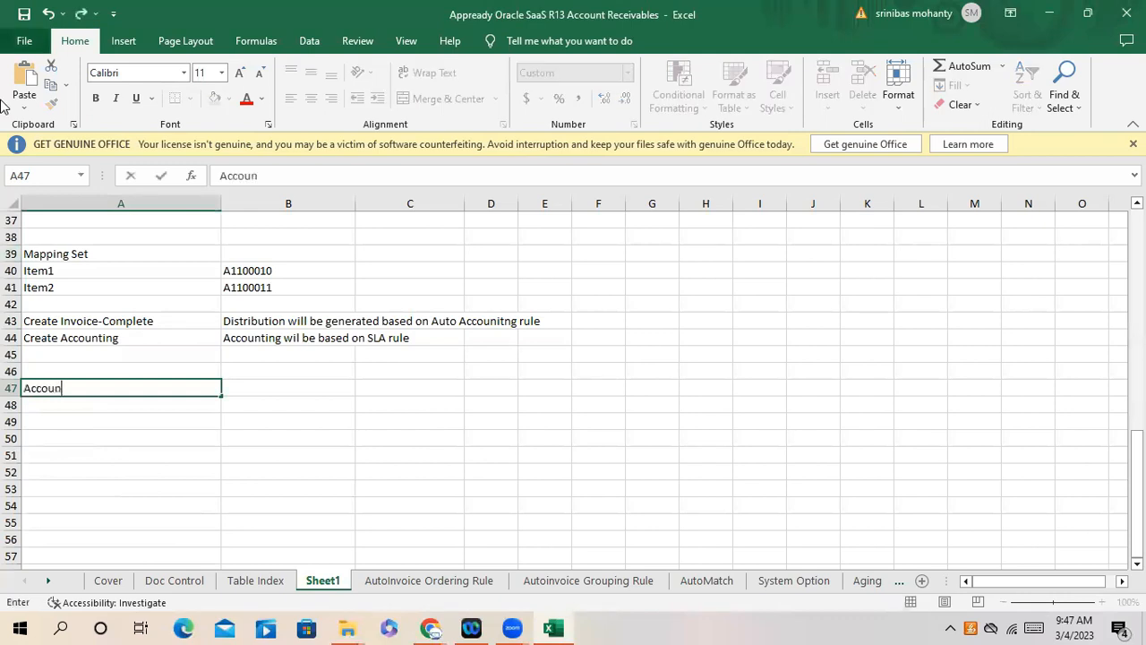
pyautogui.write('ting Method')
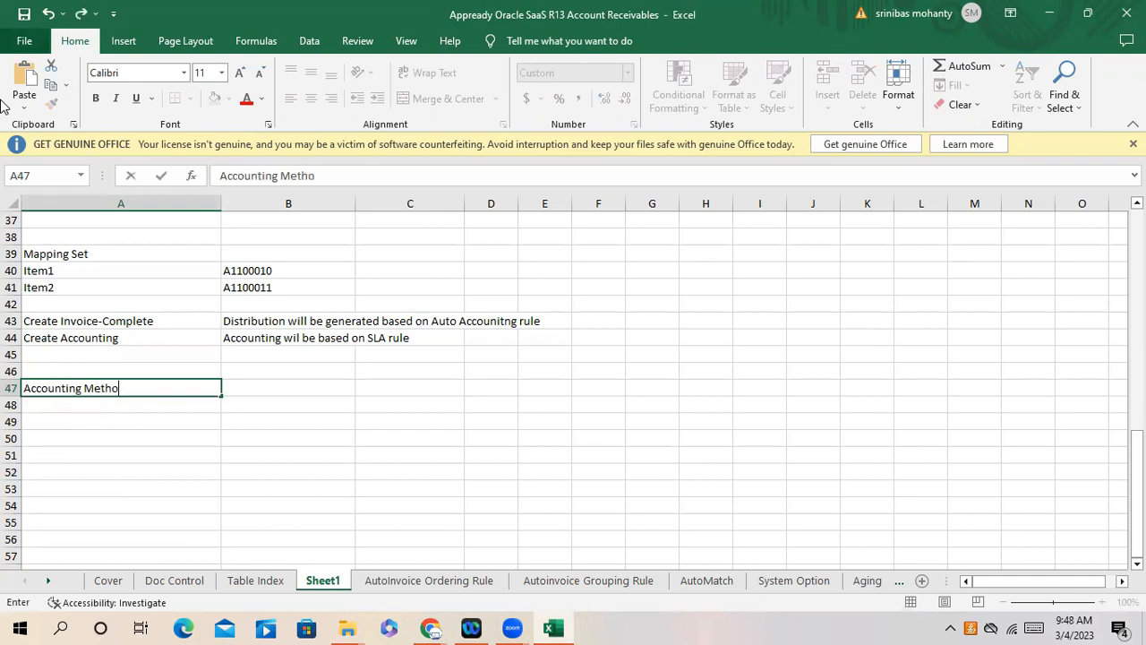
pyautogui.press('Return')
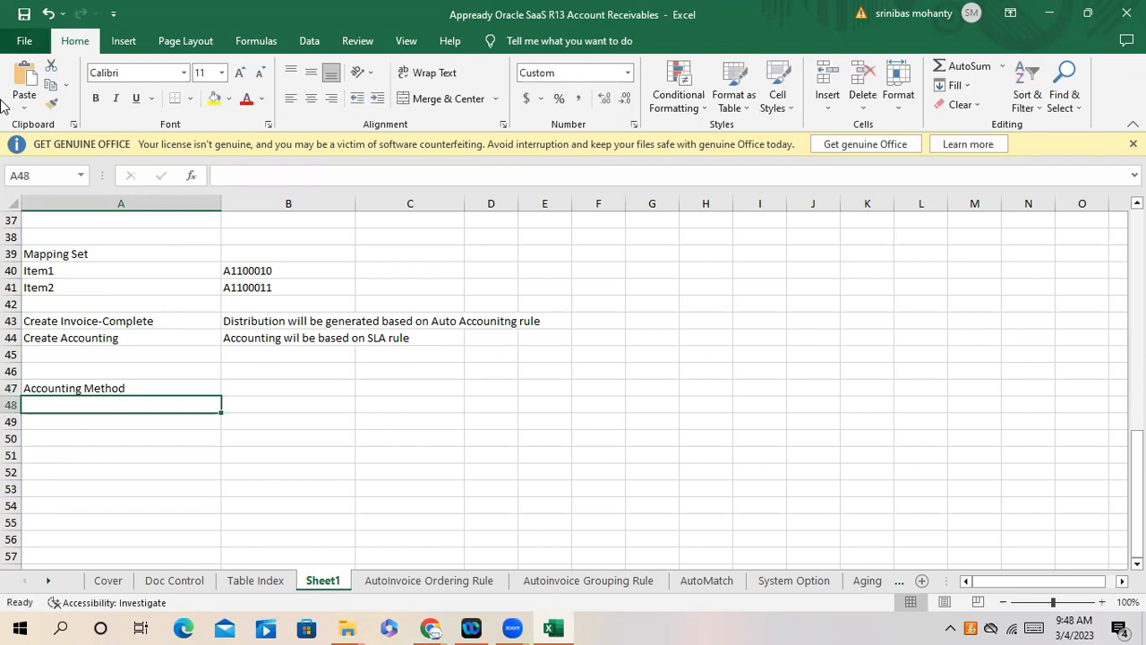
pyautogui.write('J')
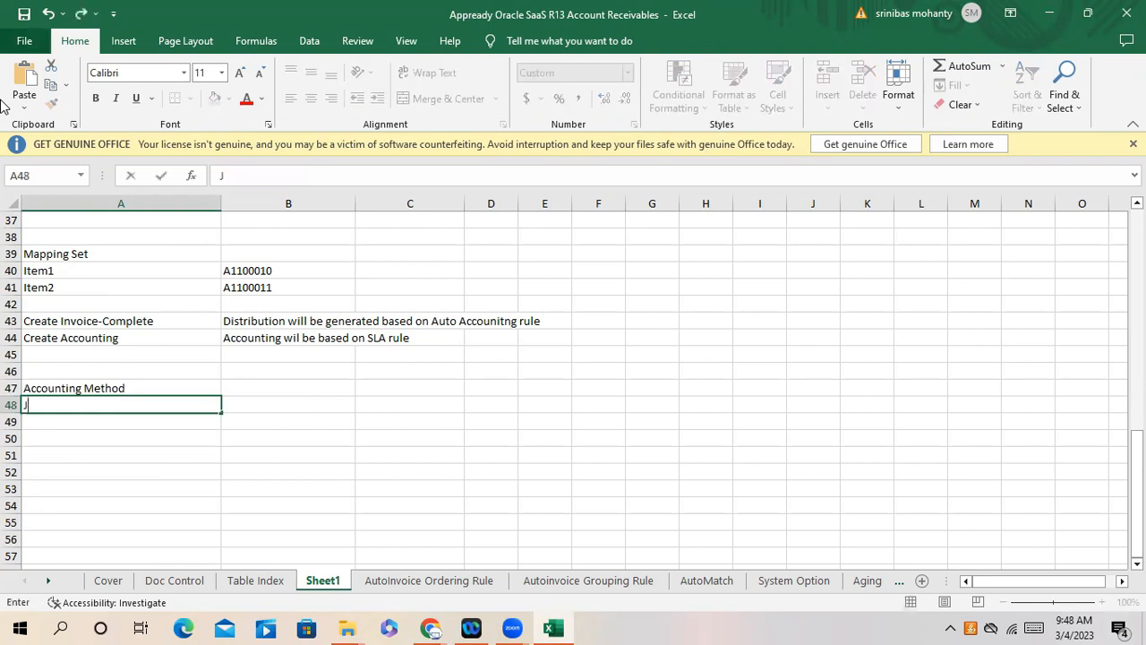
pyautogui.write('ournal')
pyautogui.press('BackSpace')
pyautogui.press('BackSpace')
pyautogui.press('BackSpace')
pyautogui.press('BackSpace')
pyautogui.press('BackSpace')
pyautogui.press('BackSpace')
pyautogui.press('BackSpace')
pyautogui.write('Accounting Method')
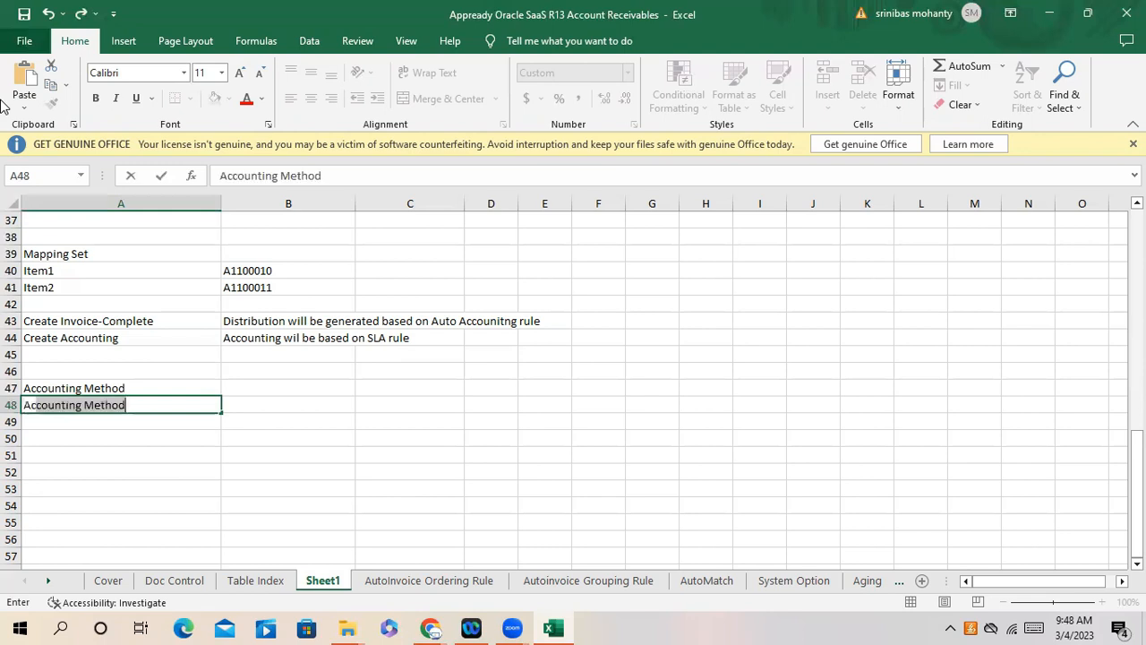
pyautogui.write('s rule')
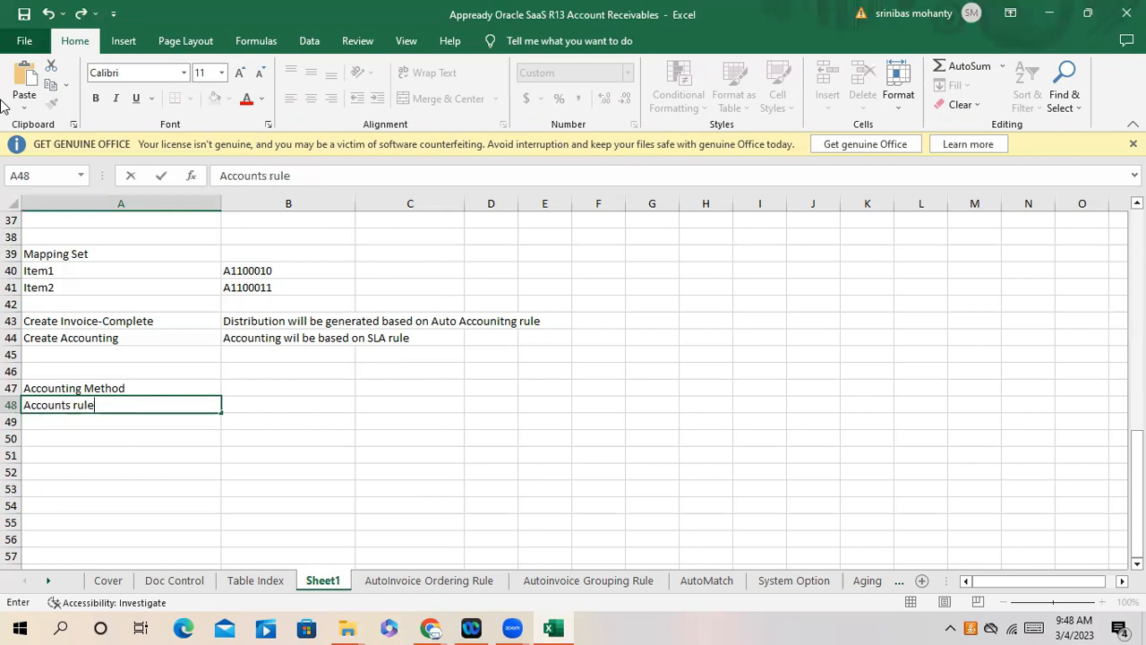
pyautogui.press('Return')
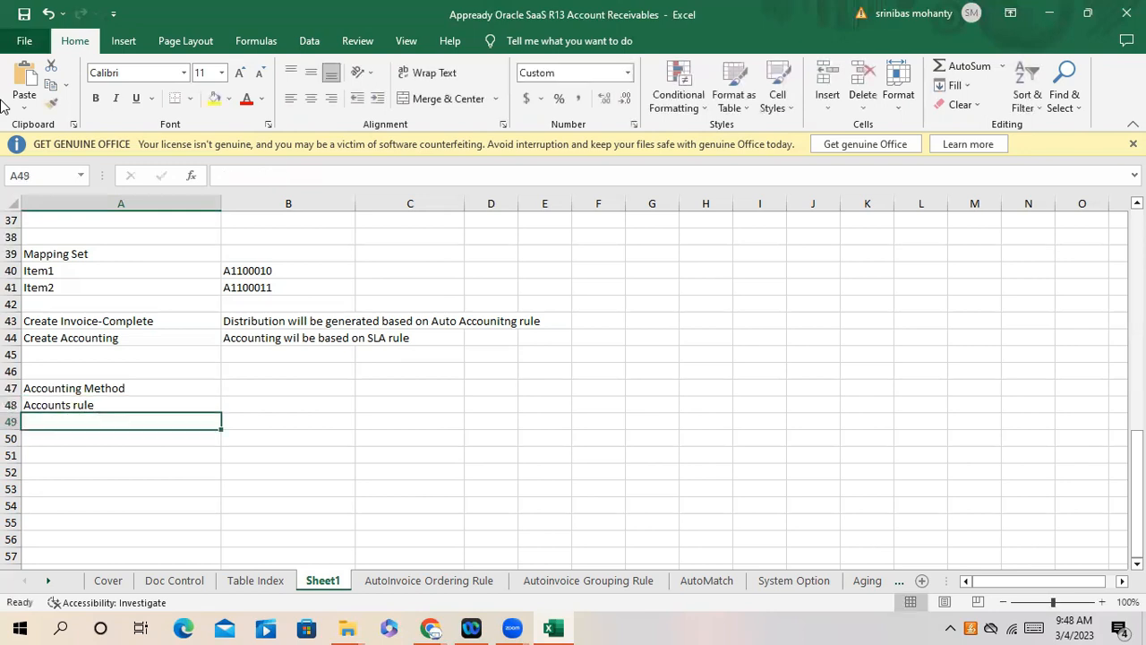
# - Enter 'Description rules', 'Journal Line rules' and 'Mapping set' in A49–A51
pyautogui.write('Description rules')
pyautogui.press('Return')
pyautogui.write('Journal Line rules')
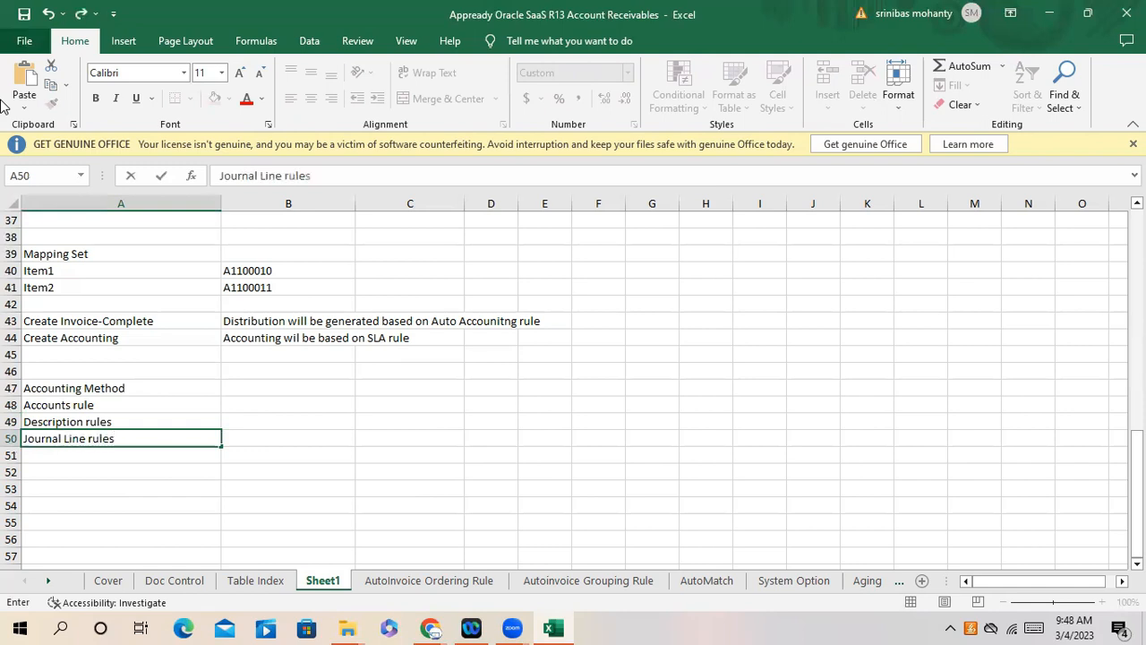
pyautogui.press('Return')
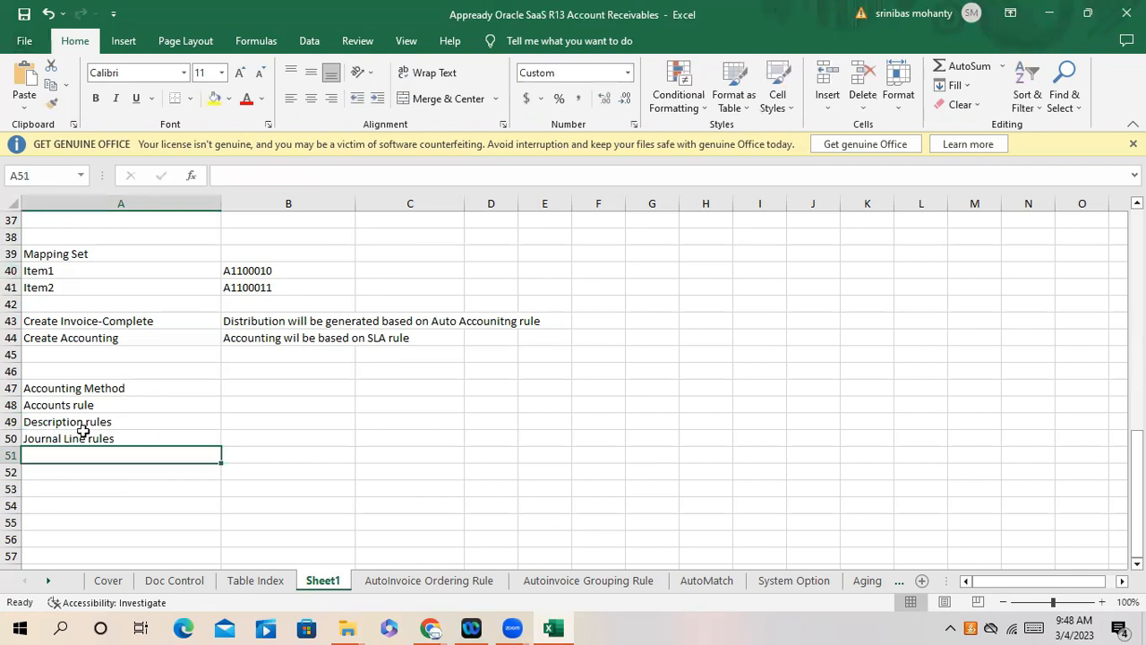
pyautogui.write('Mapping set')
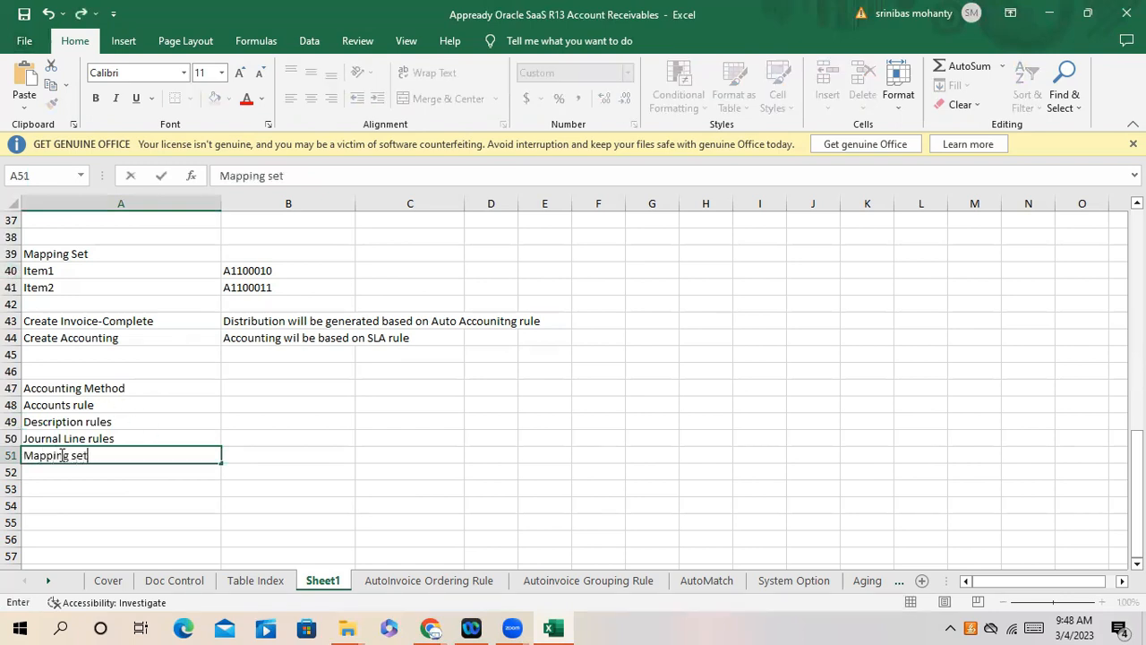
pyautogui.click(123, 505)
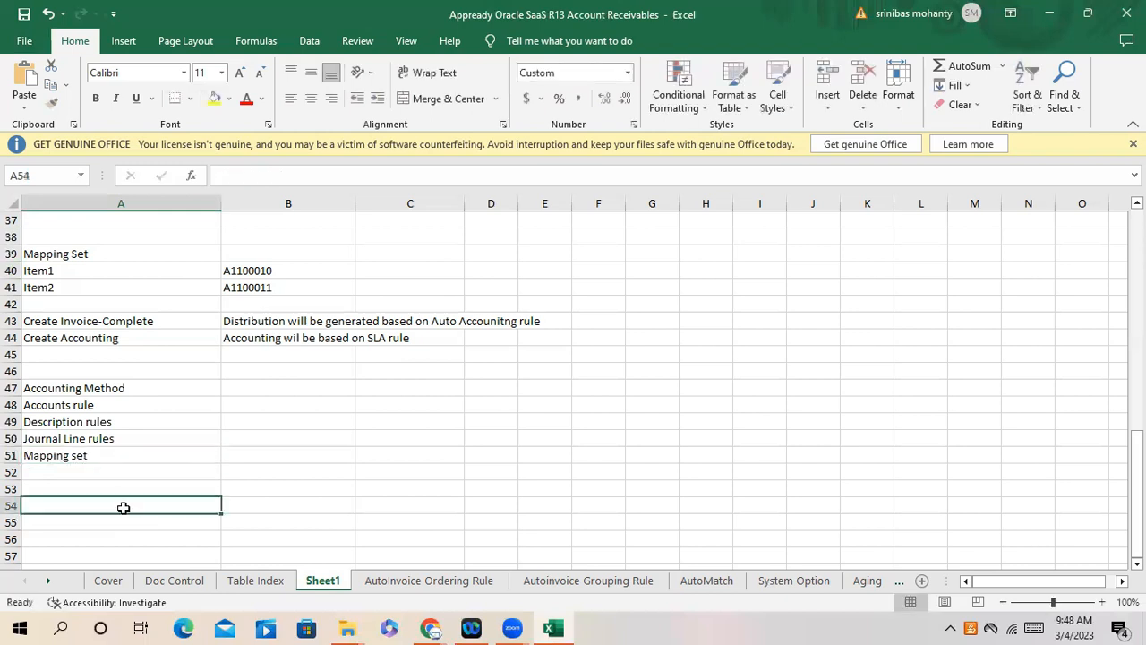
pyautogui.click(112, 458)
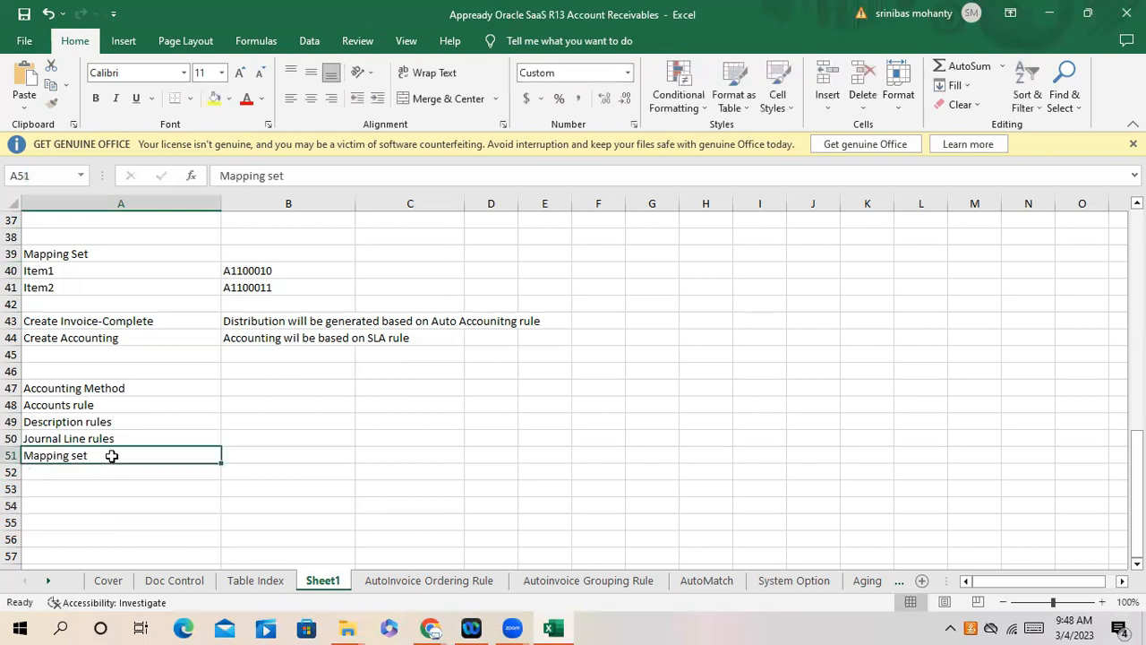
pyautogui.click(242, 458)
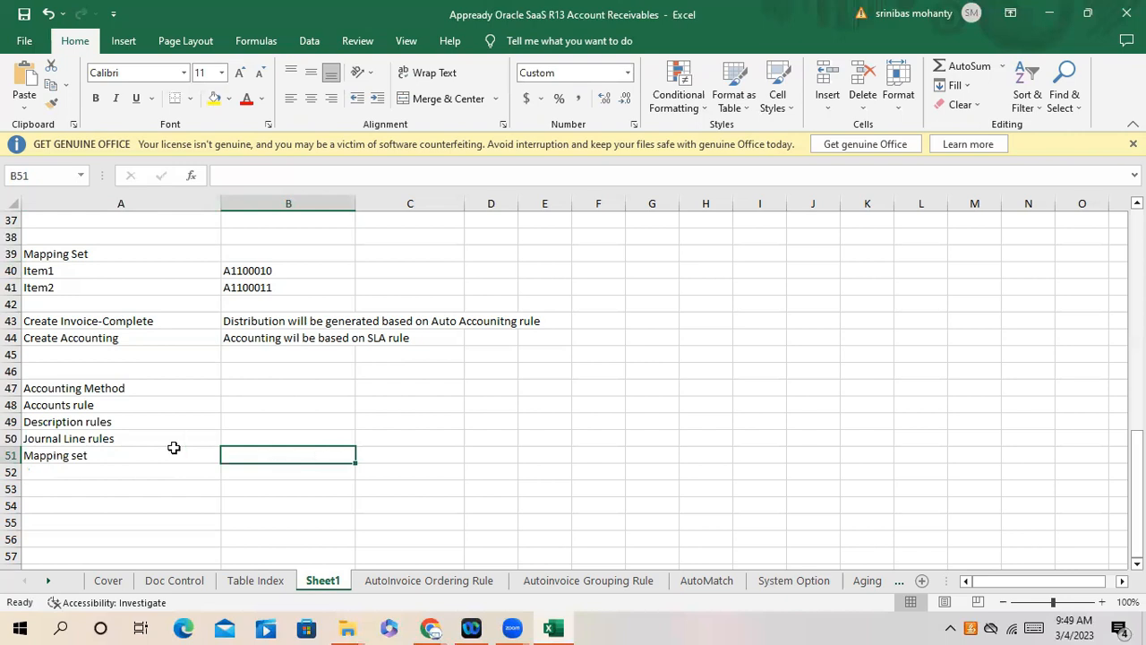
# - Enter 'Journal Entry Rule Set' in A52, then return to the Create Accounting browser window
pyautogui.click(85, 453)
pyautogui.click(82, 405)
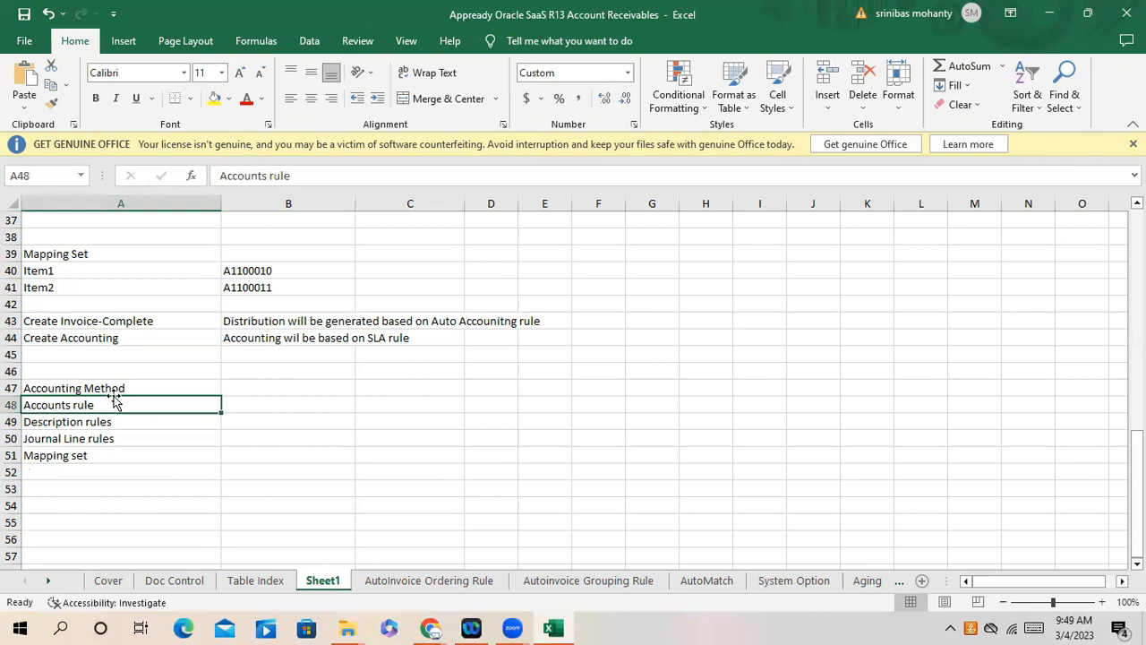
pyautogui.click(49, 469)
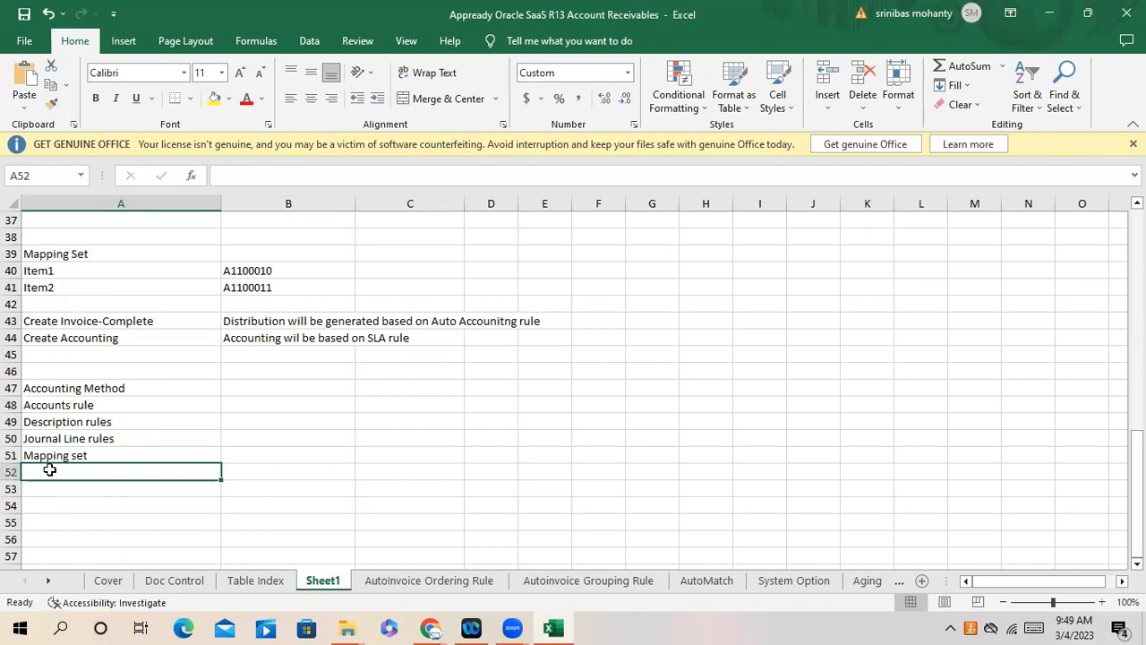
pyautogui.write('Journal ')
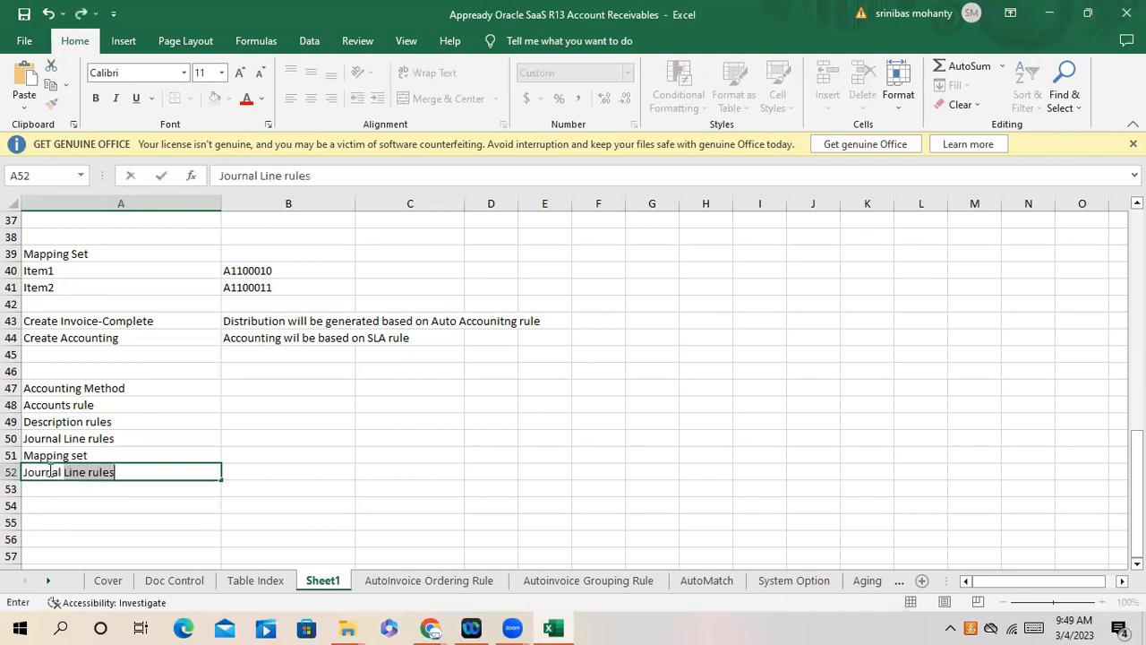
pyautogui.write('Entry Rule Set')
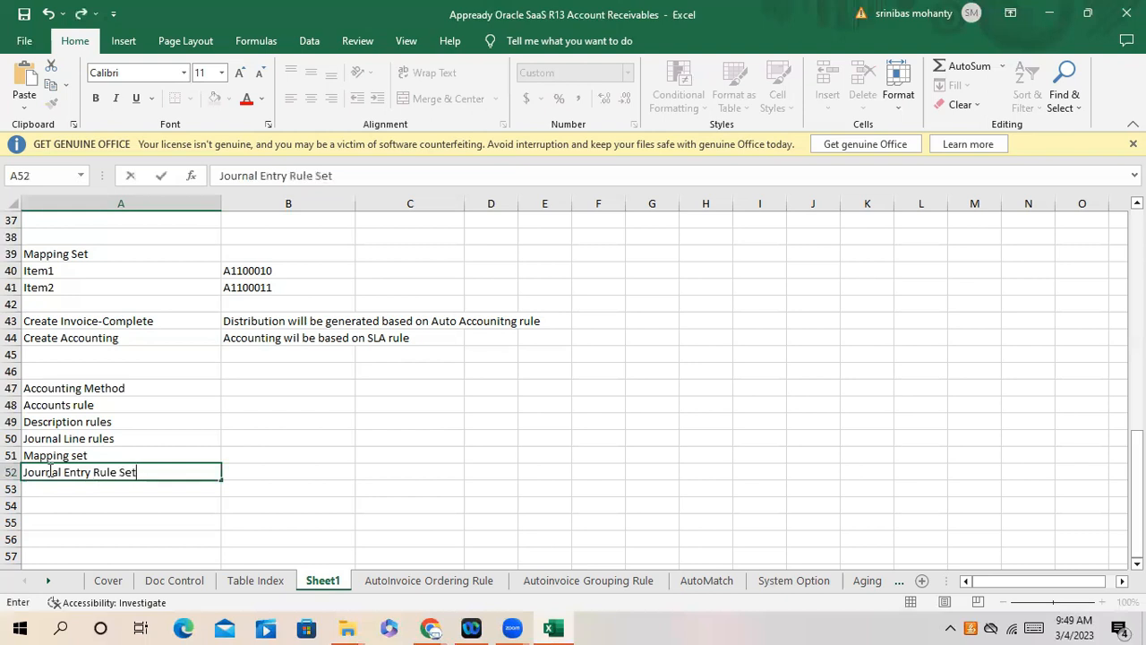
pyautogui.click(312, 535)
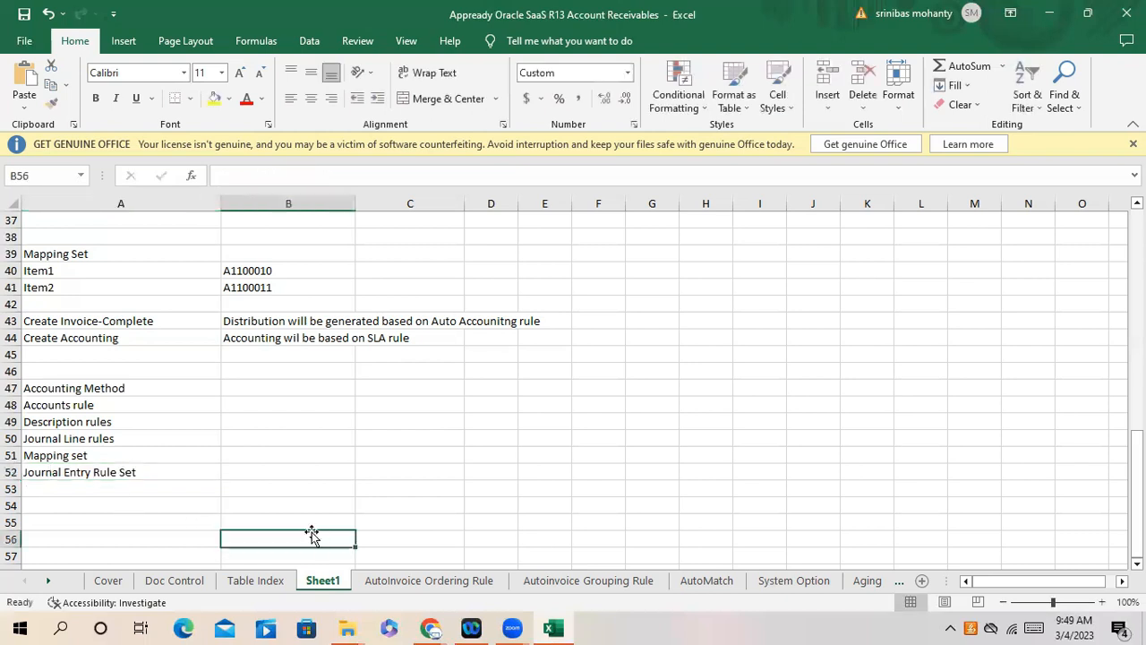
pyautogui.click(430, 629)
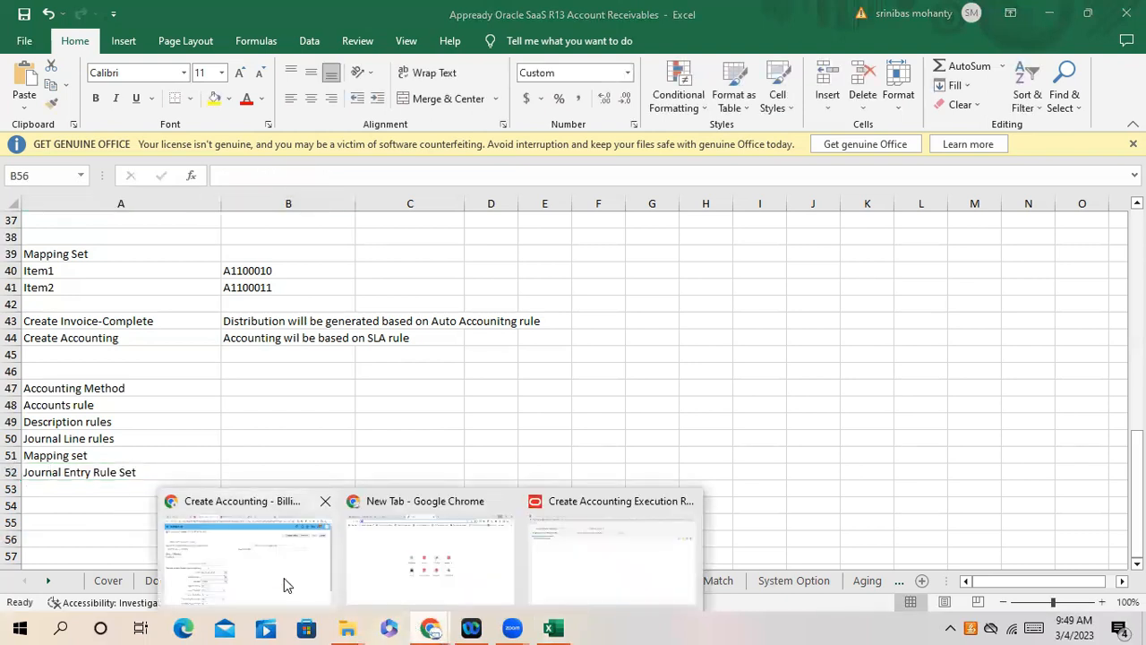
pyautogui.click(283, 585)
# - Dismiss the null-object error and open the #123AccountRule Payables rule set from the search results
pyautogui.click(1078, 140)
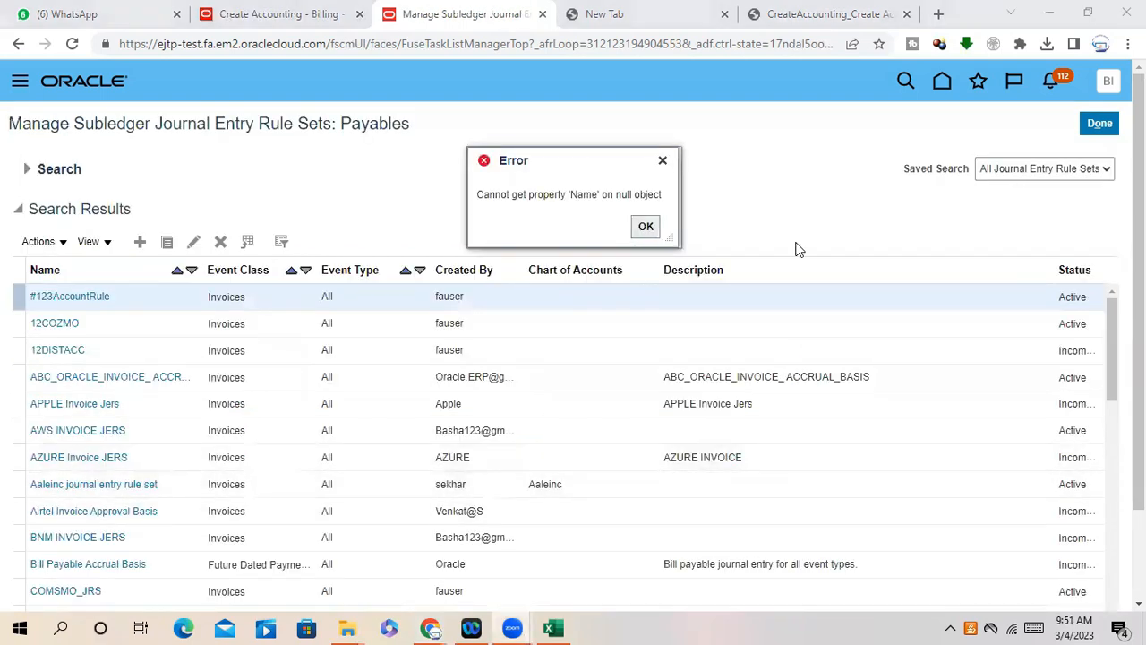
pyautogui.click(644, 226)
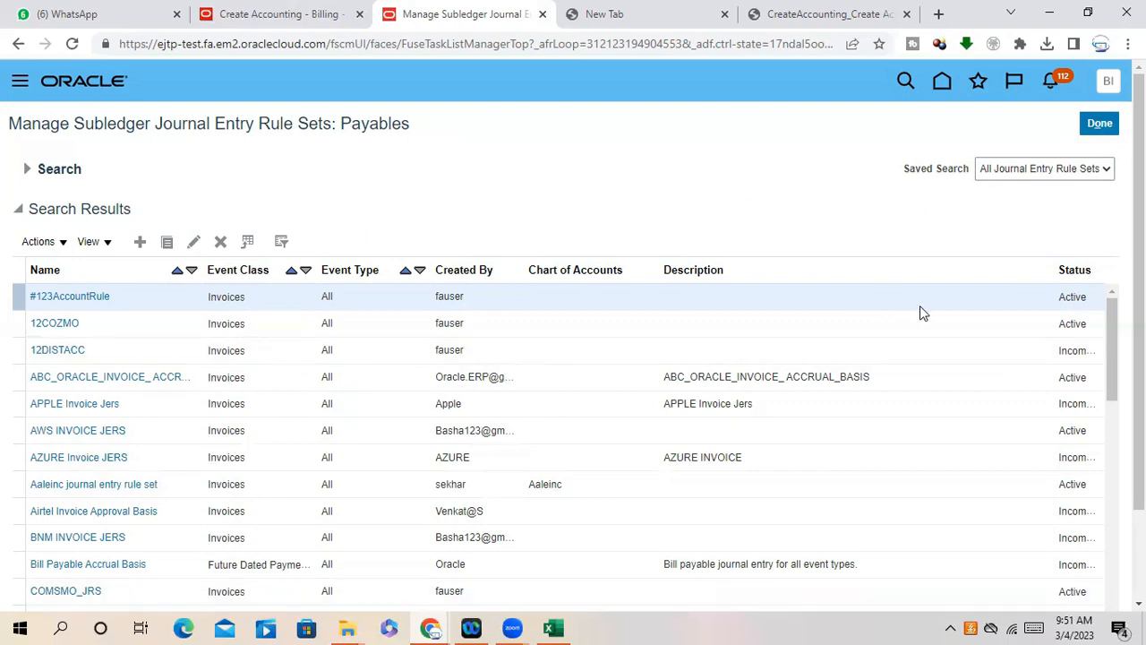
pyautogui.scroll(-2, 573, 358)
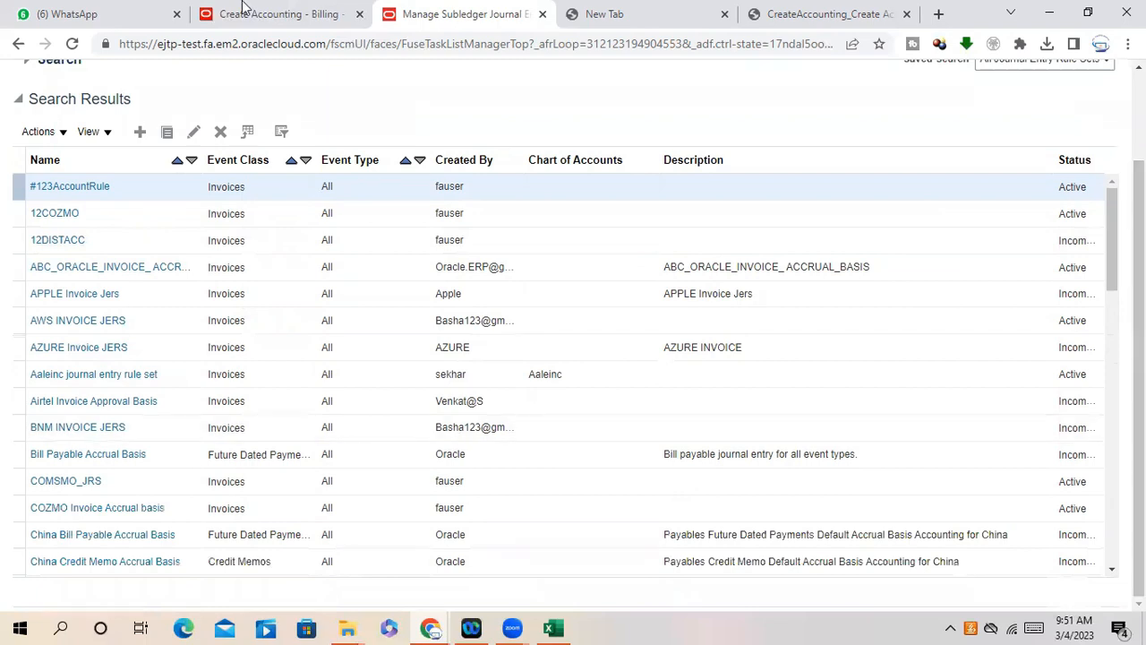
pyautogui.click(95, 188)
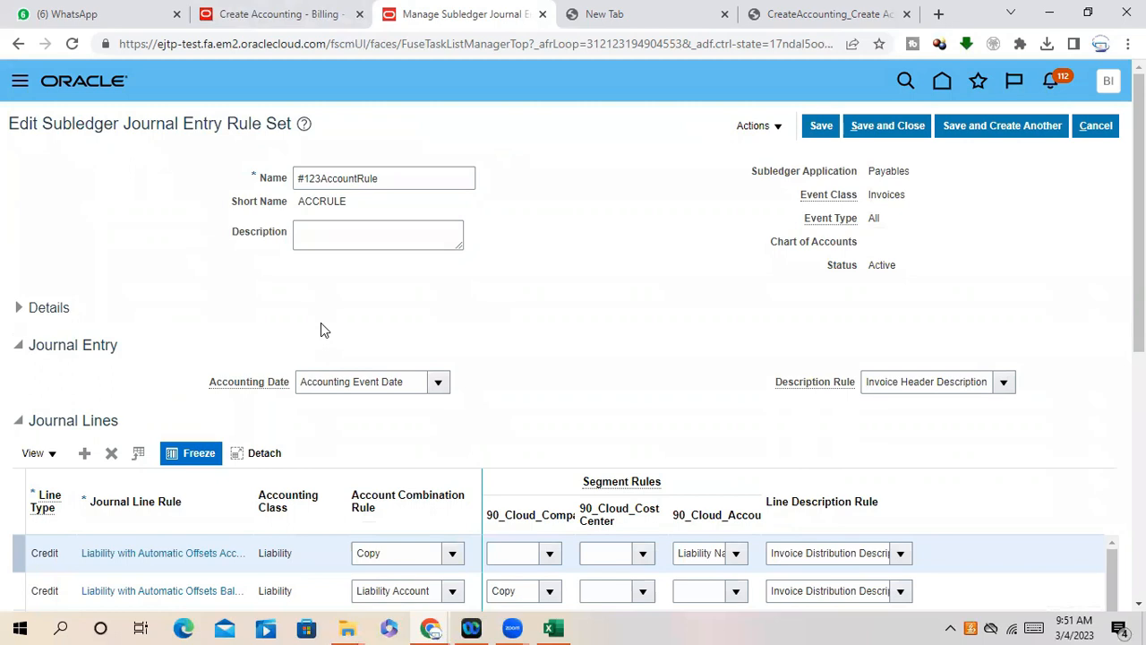
pyautogui.scroll(-1, 317, 324)
pyautogui.scroll(-3, 317, 324)
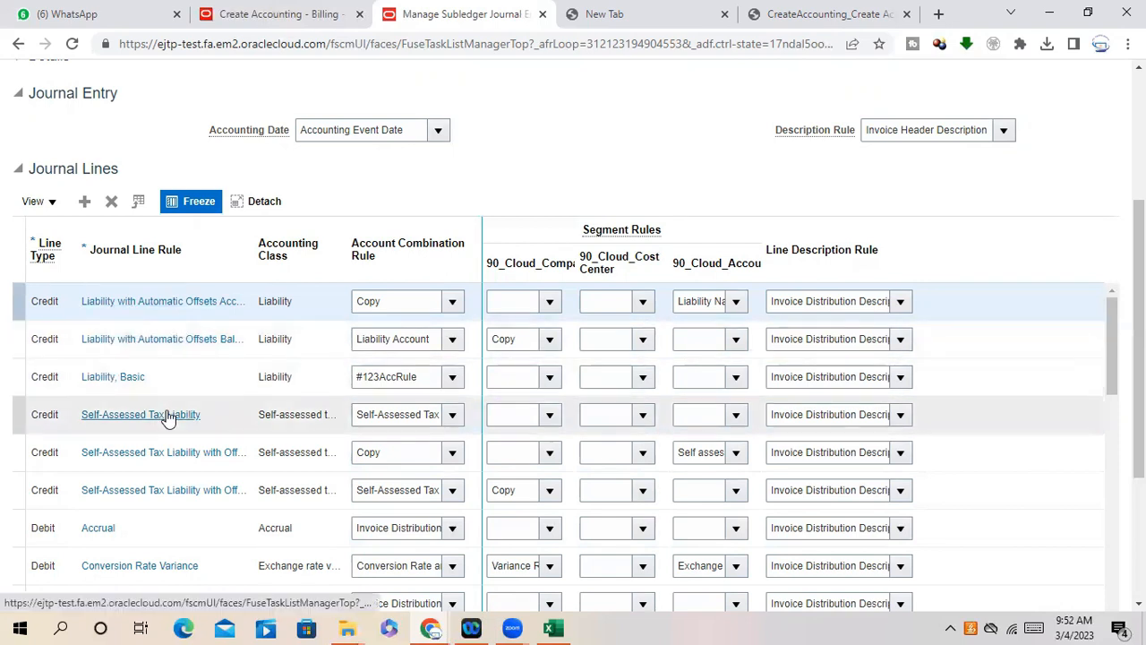
pyautogui.scroll(1, 163, 412)
pyautogui.scroll(1, 165, 409)
pyautogui.scroll(-2, 160, 405)
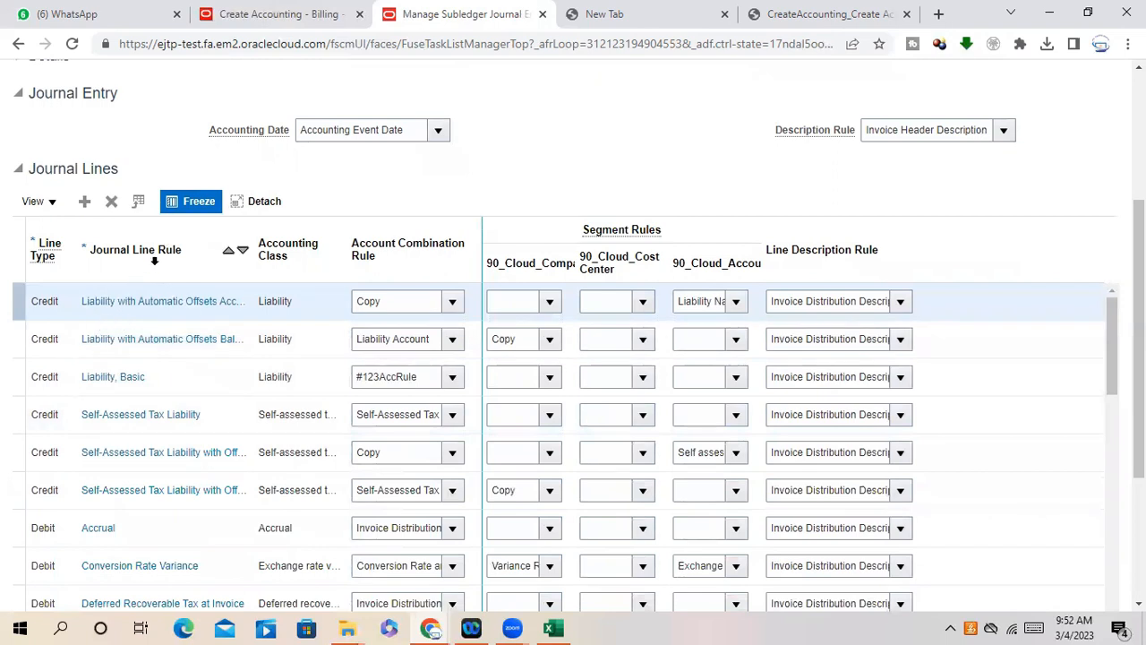
pyautogui.scroll(-2, 154, 372)
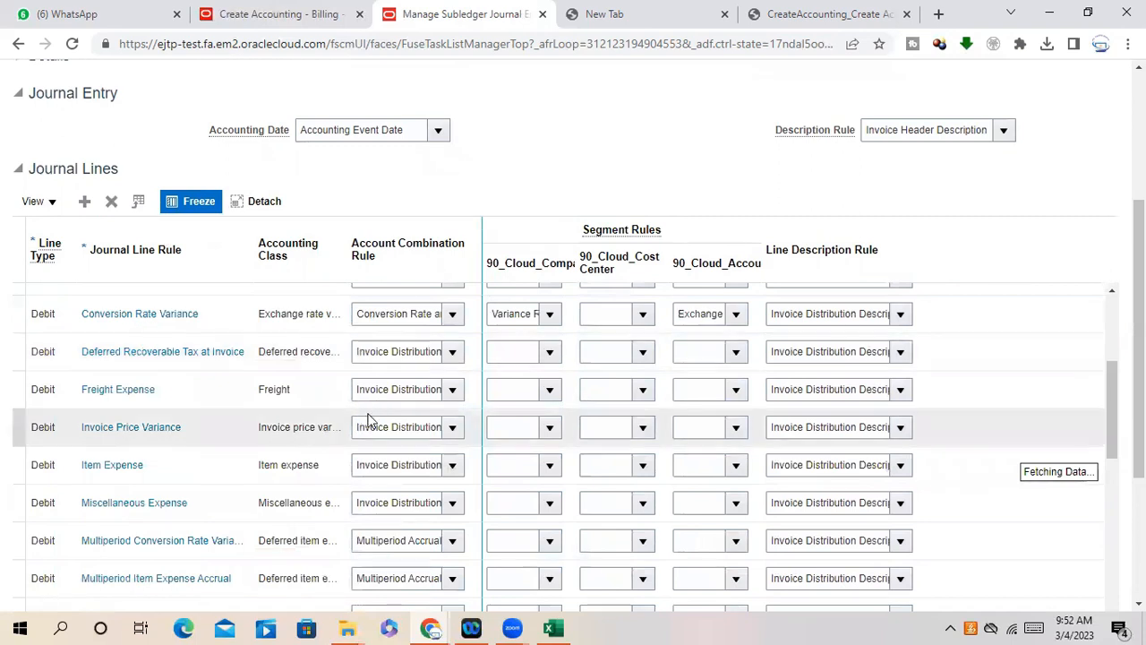
pyautogui.scroll(2, 370, 425)
pyautogui.scroll(3, 157, 378)
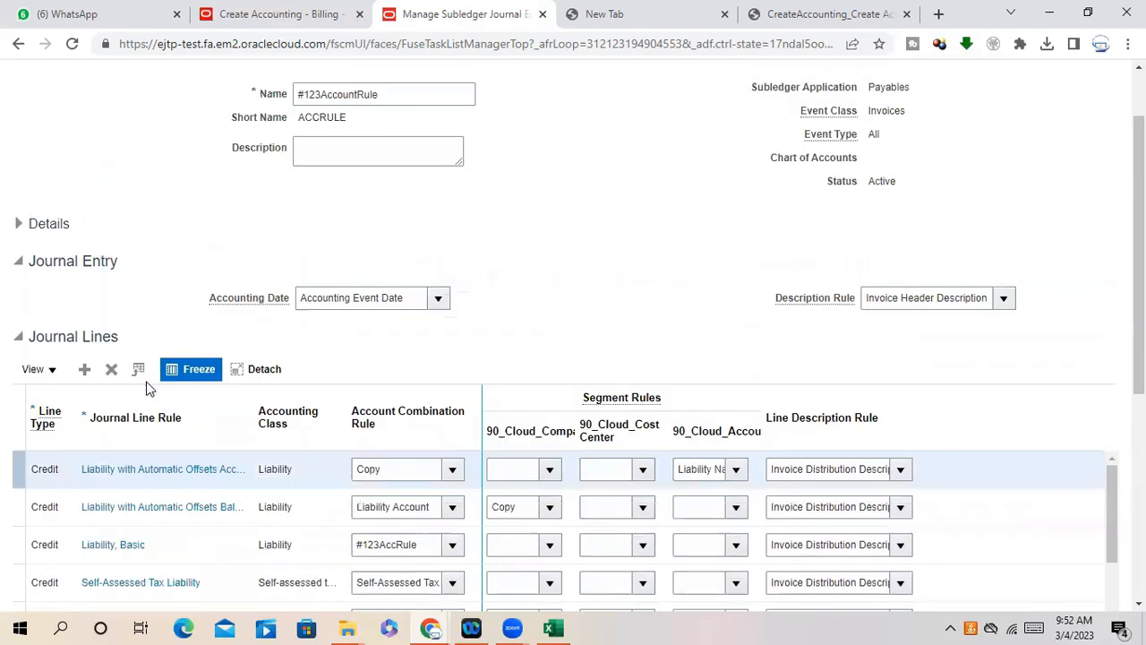
pyautogui.scroll(-2, 148, 391)
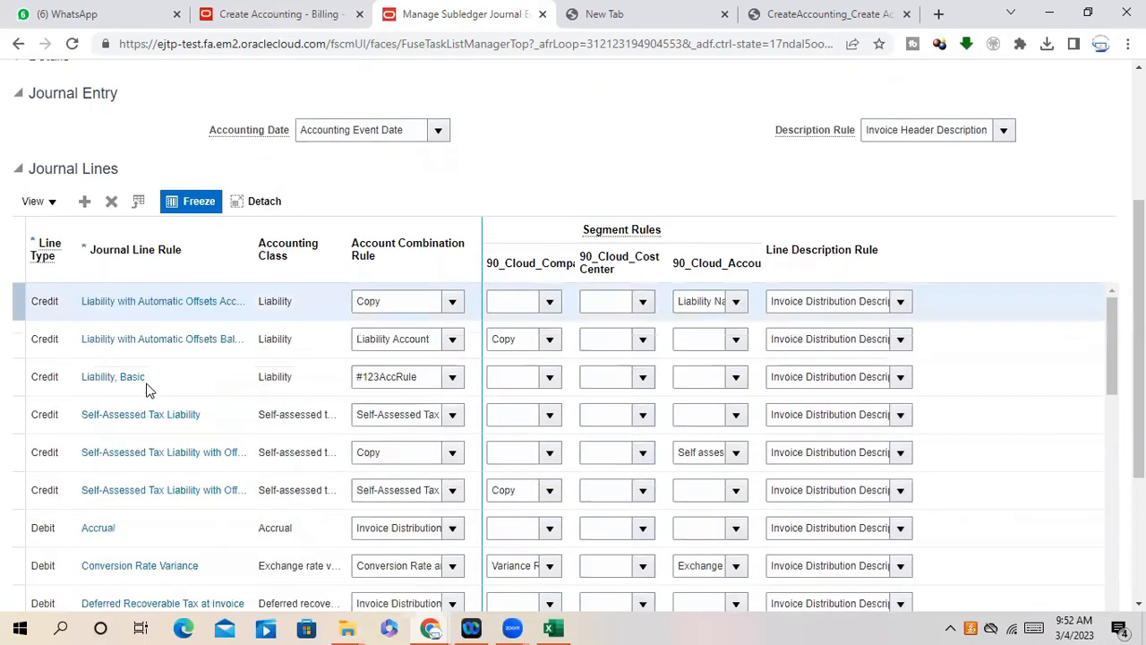
pyautogui.click(551, 301)
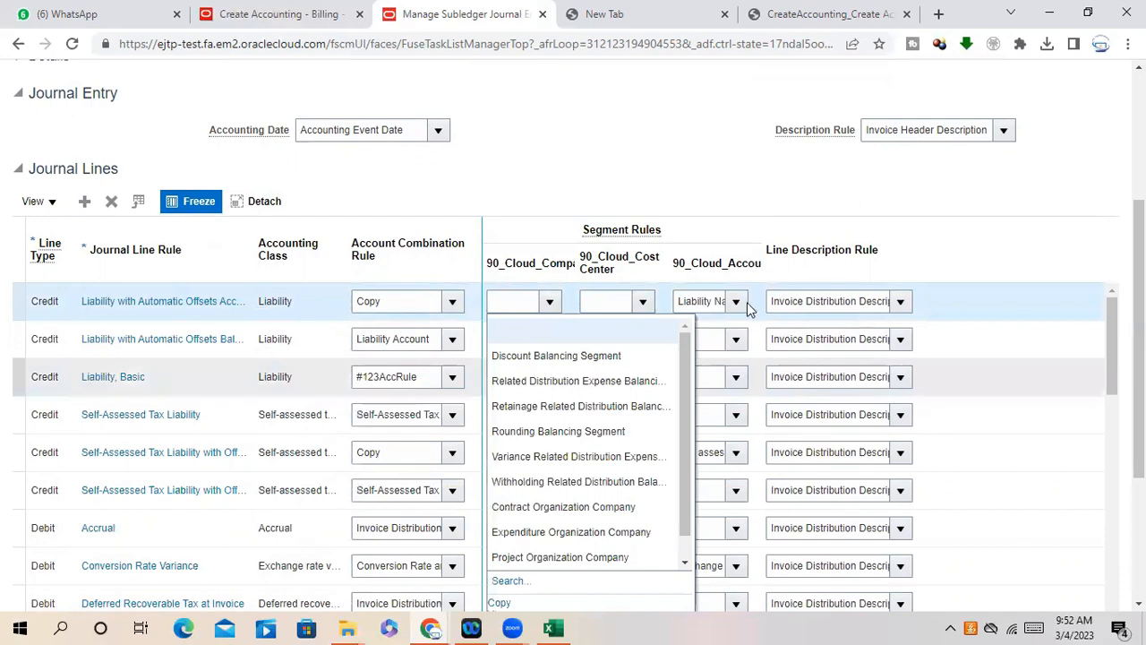
pyautogui.click(668, 166)
pyautogui.moveTo(774, 301); pyautogui.dragTo(889, 301)
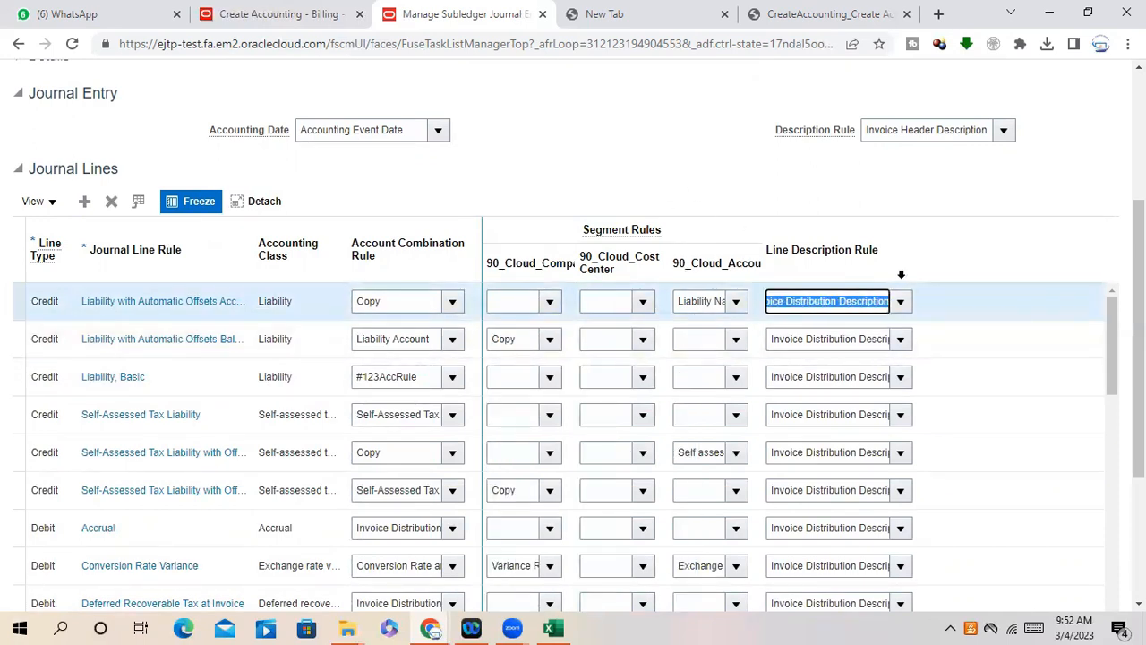
pyautogui.click(811, 302)
pyautogui.moveTo(774, 302); pyautogui.dragTo(728, 316)
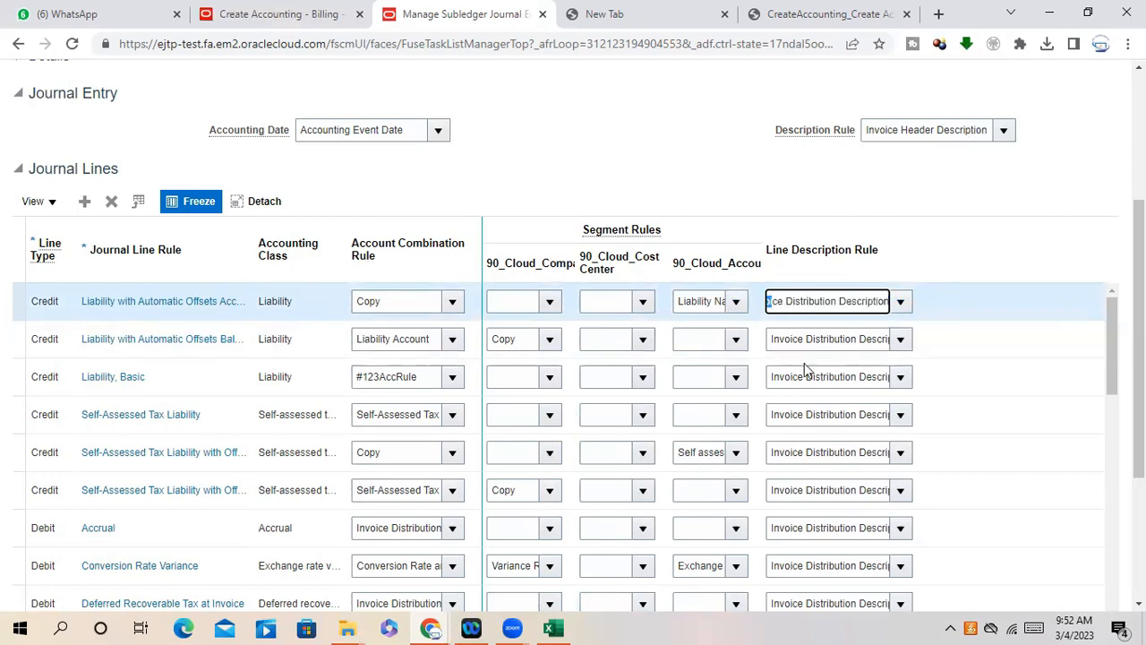
pyautogui.moveTo(815, 340); pyautogui.dragTo(928, 342)
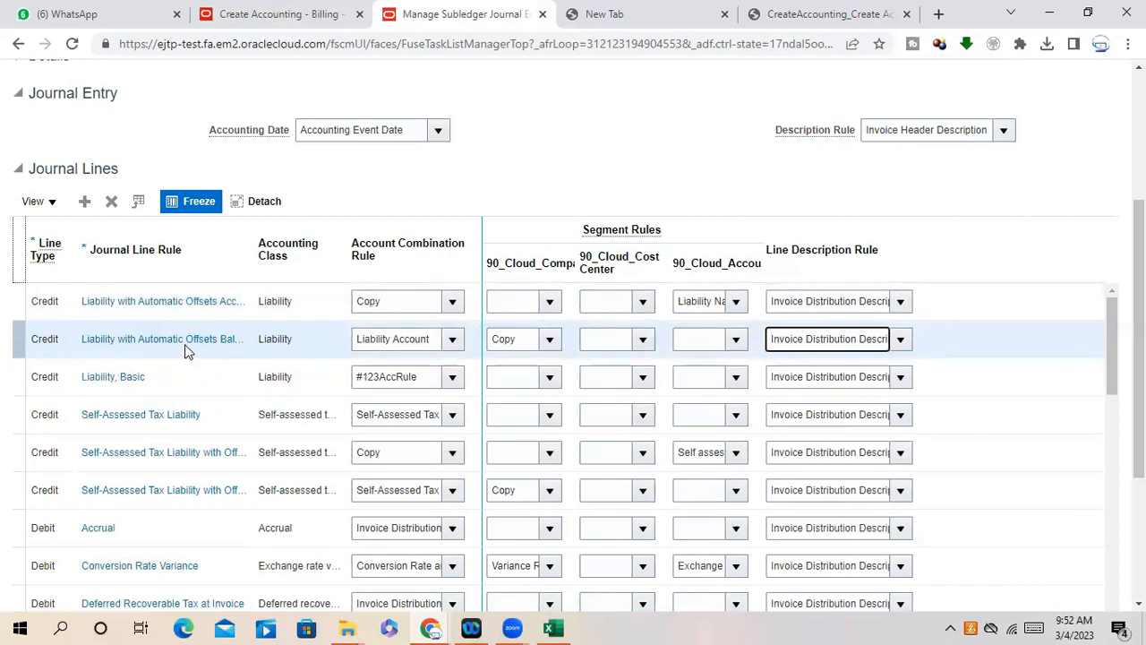
pyautogui.click(434, 341)
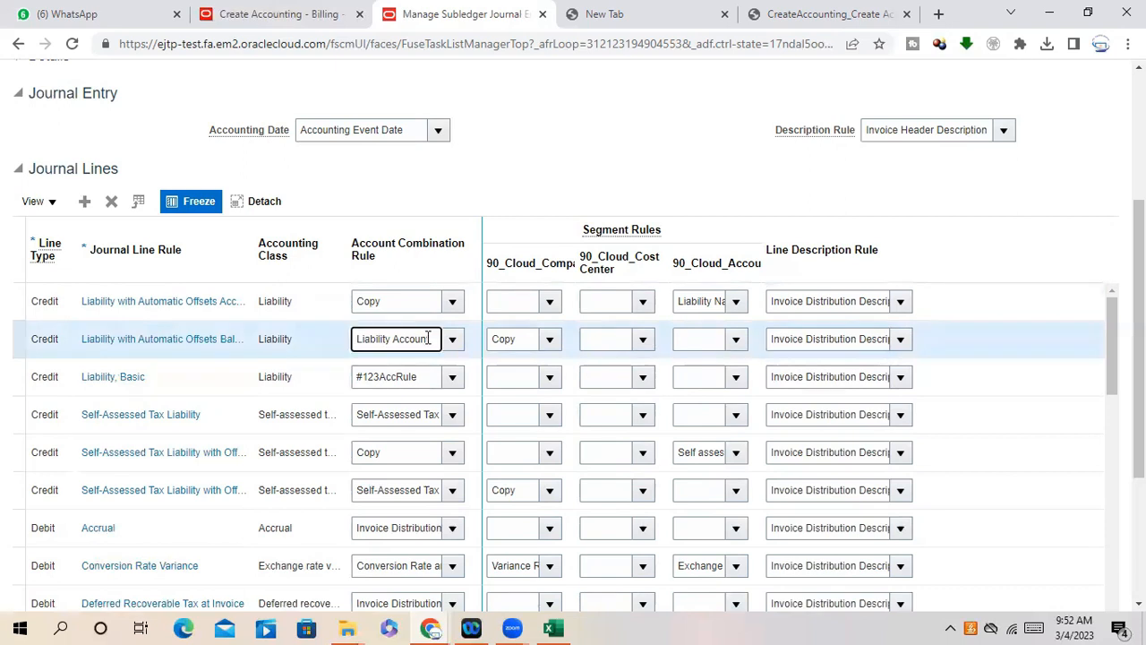
pyautogui.click(643, 340)
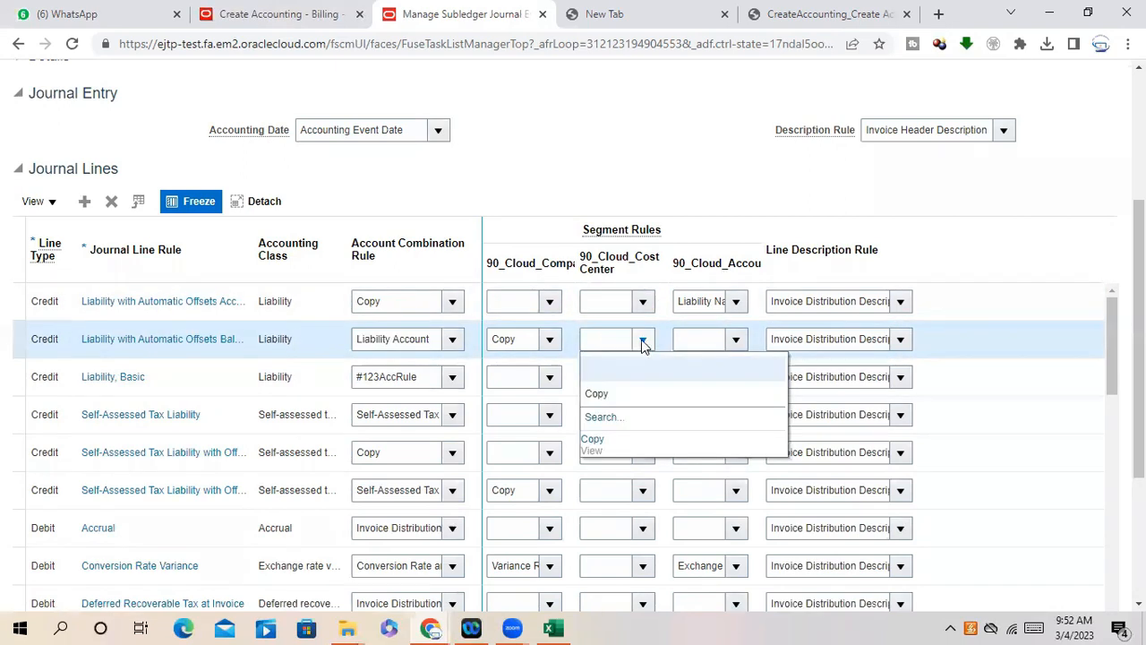
pyautogui.click(643, 344)
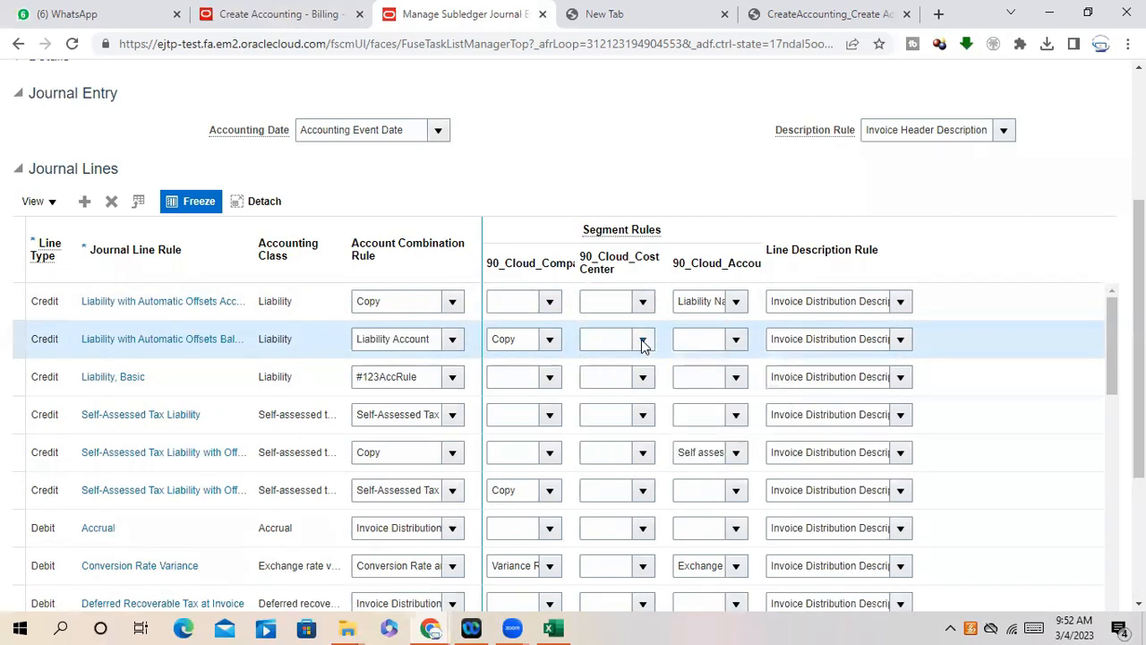
pyautogui.click(736, 340)
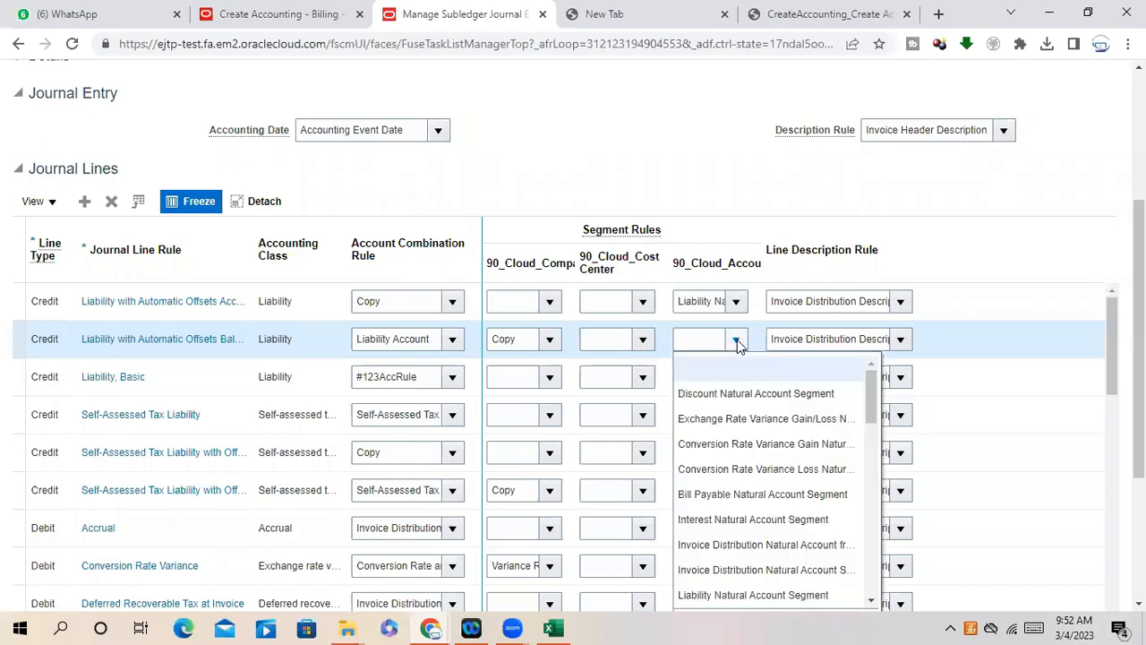
pyautogui.click(605, 134)
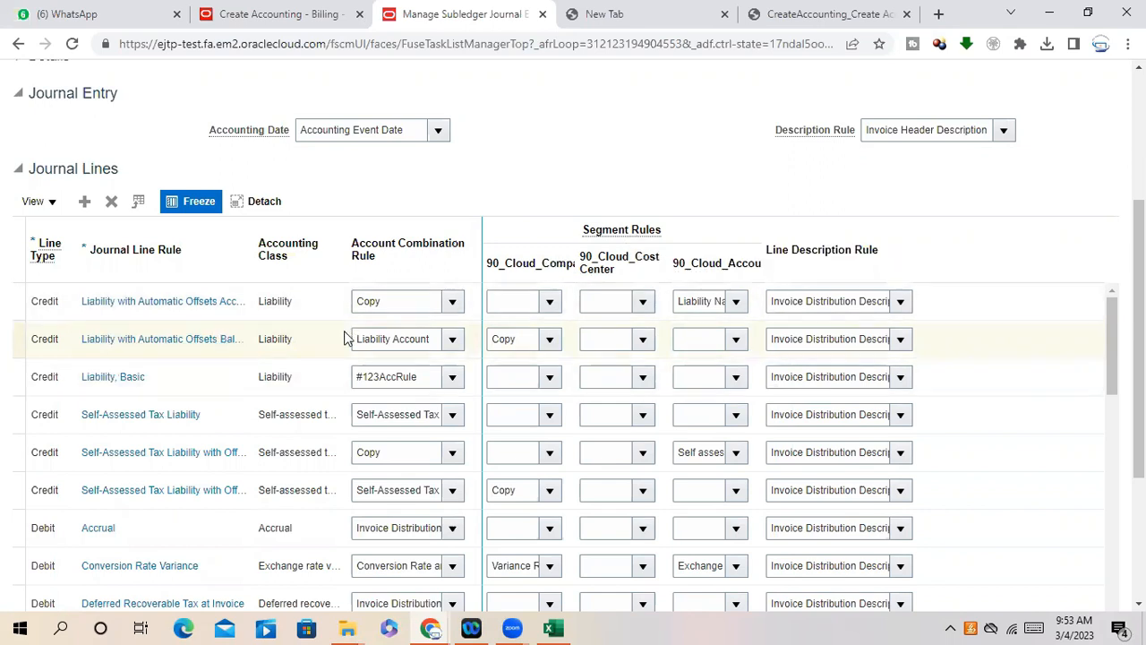
pyautogui.moveTo(358, 338); pyautogui.dragTo(441, 358)
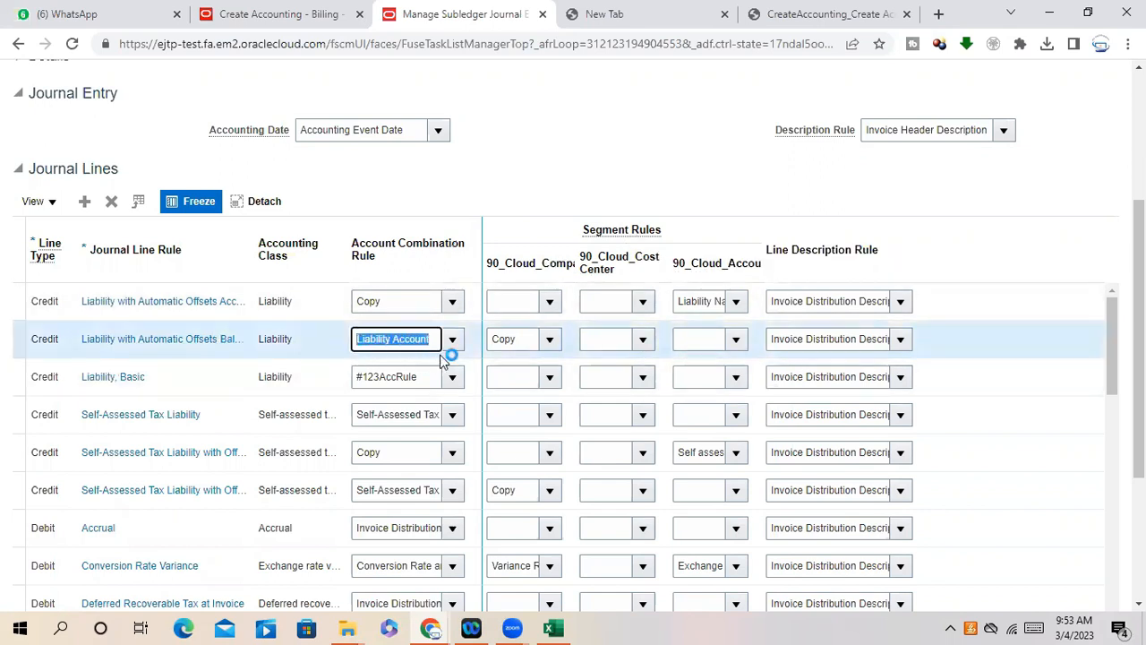
pyautogui.click(366, 337)
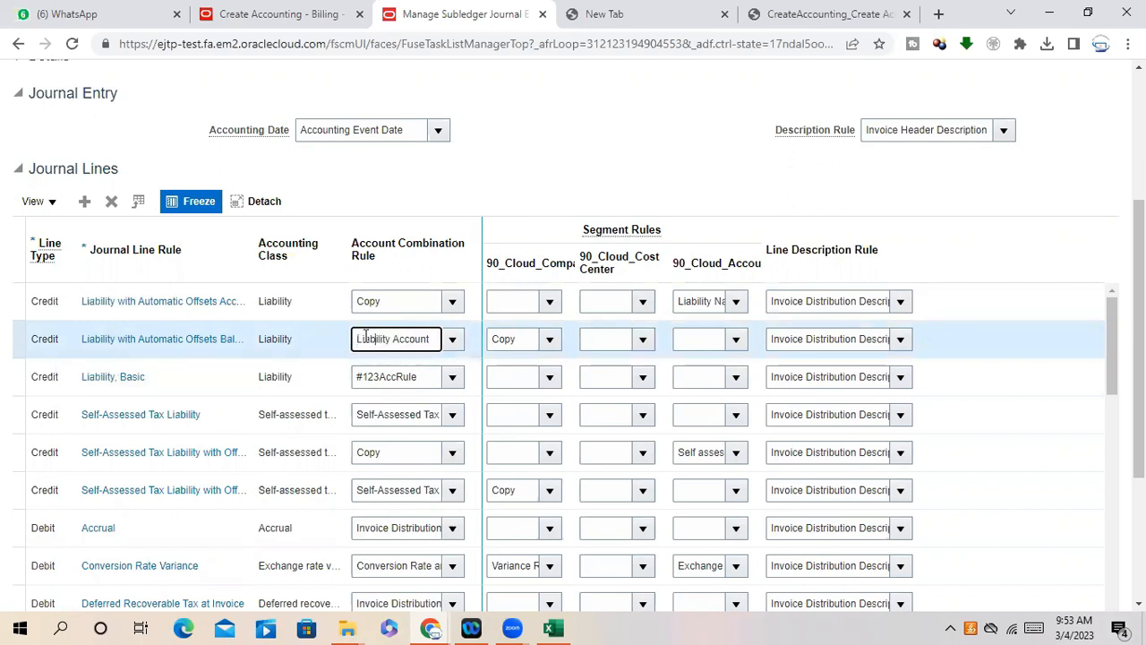
pyautogui.moveTo(356, 338); pyautogui.dragTo(427, 358)
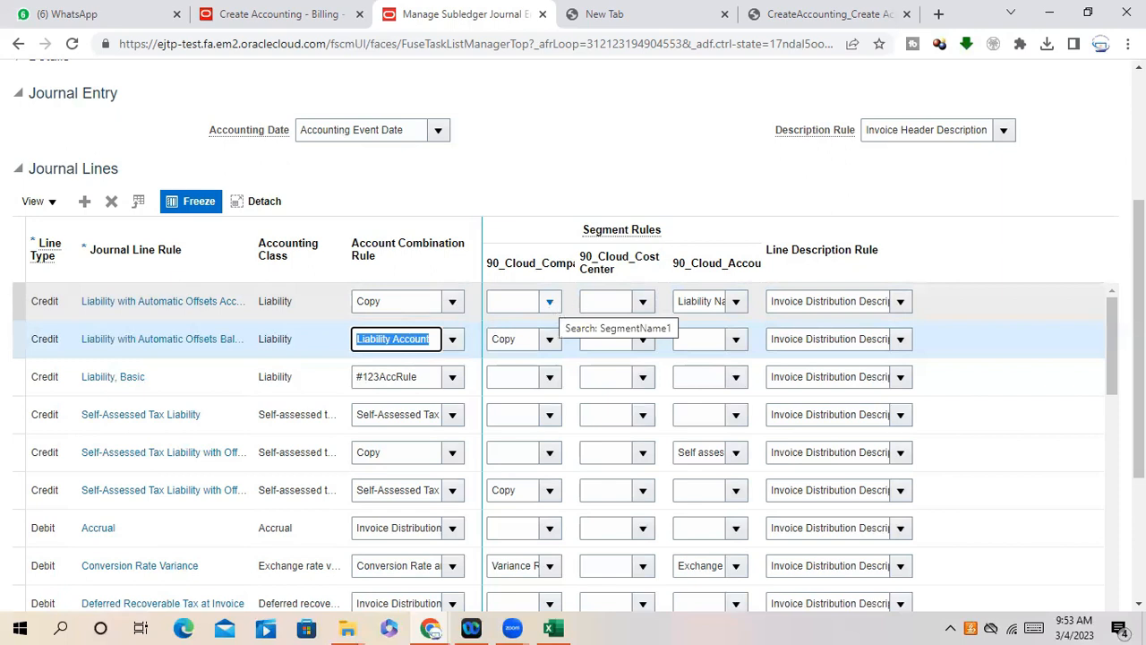
pyautogui.moveTo(1139, 315); pyautogui.dragTo(1139, 398)
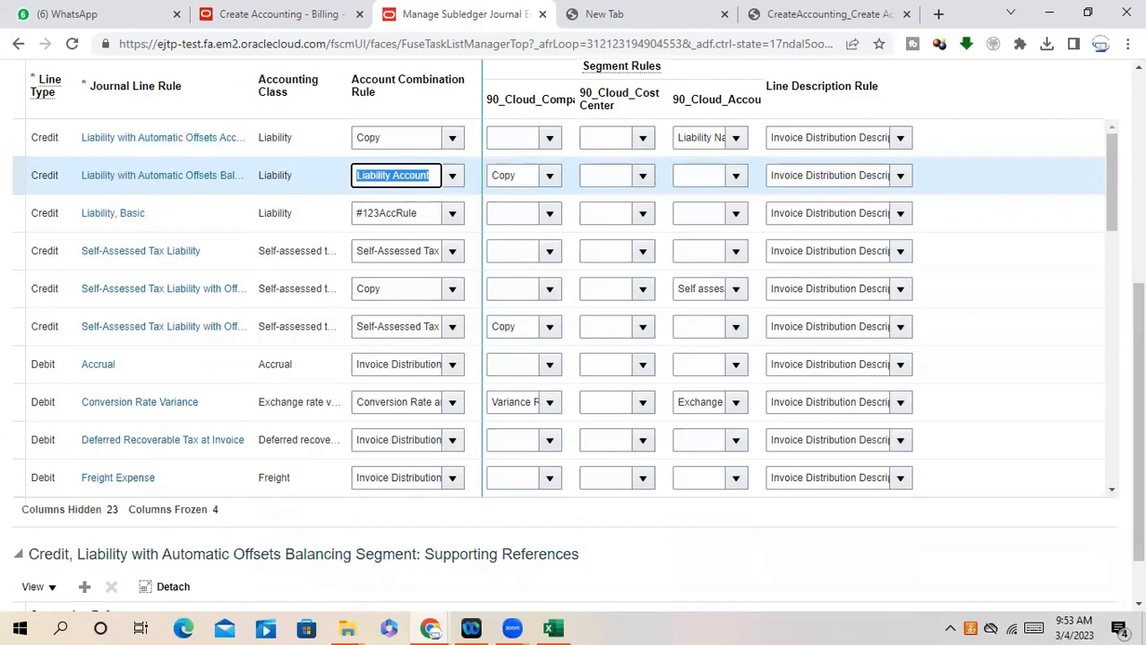
pyautogui.moveTo(1112, 181)
pyautogui.mouseDown()
pyautogui.moveTo(1113, 216)
pyautogui.moveTo(1112, 170)
pyautogui.mouseUp()
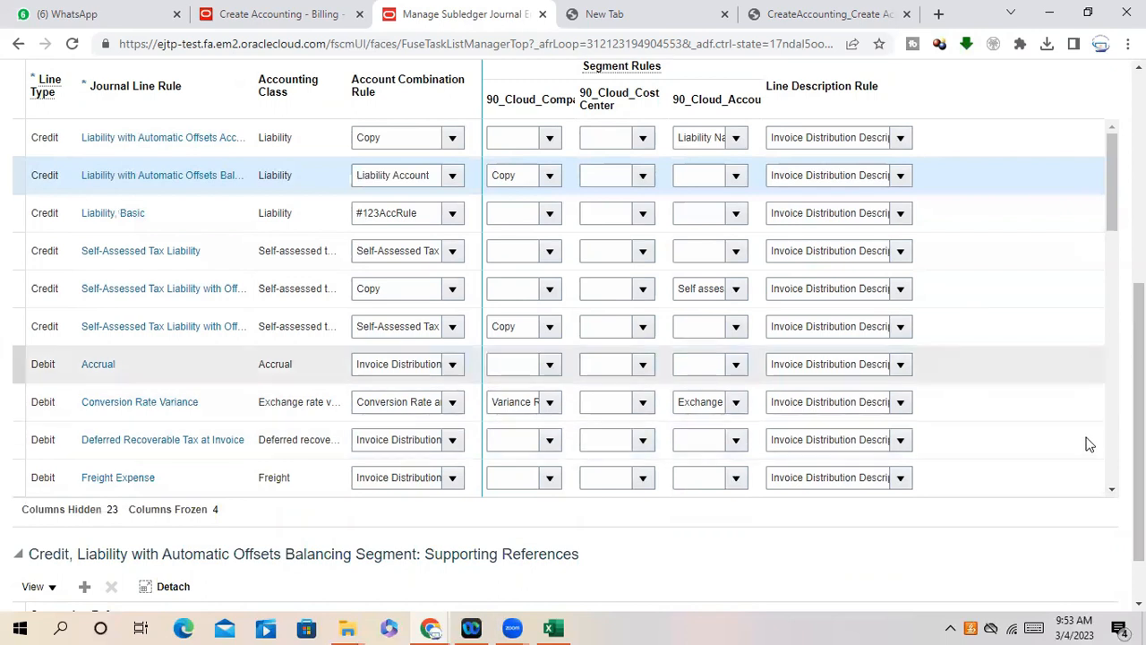
# - Scroll the Journal Lines table, dismiss the error messages, and click Done on the Payables rule sets
pyautogui.scroll(2, 1059, 383)
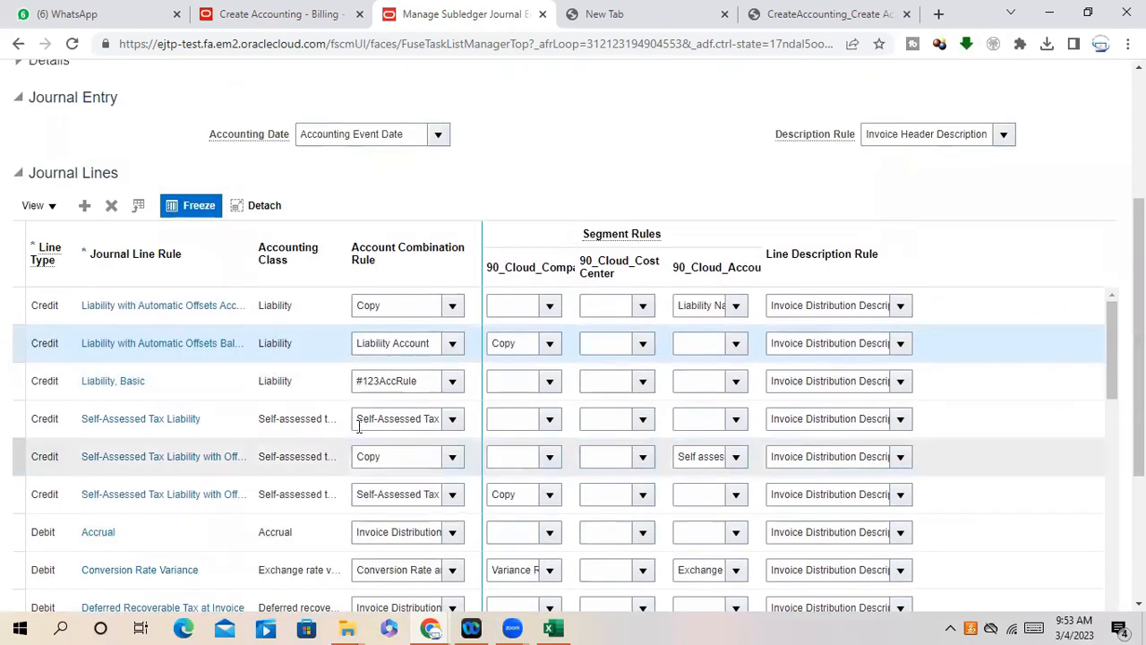
pyautogui.scroll(-3, 334, 455)
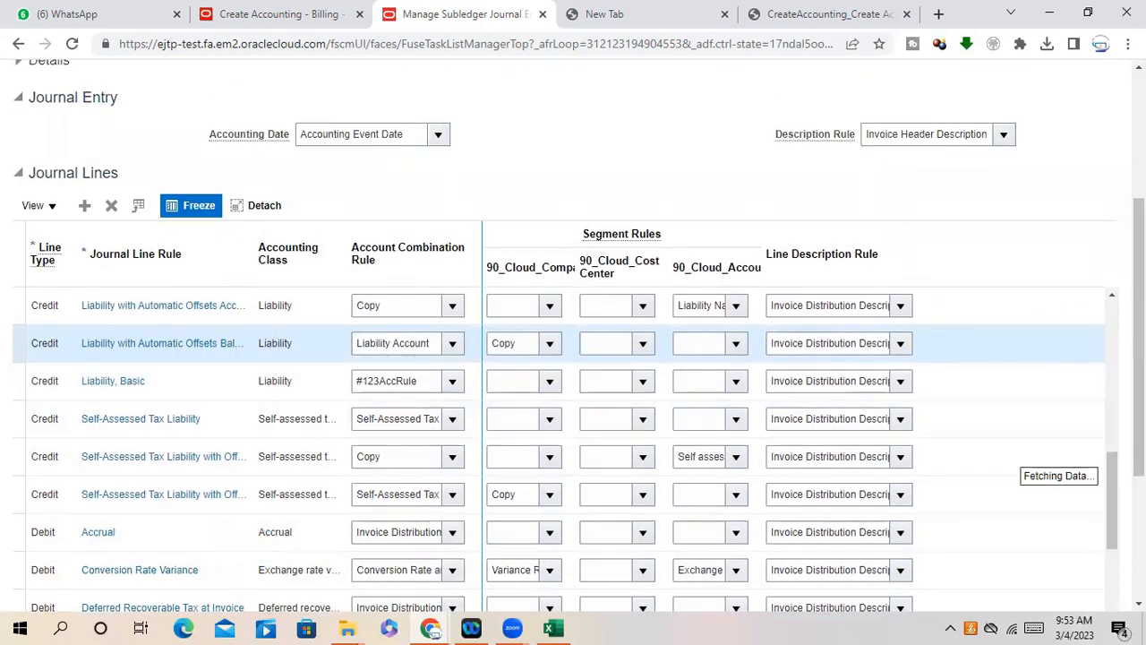
pyautogui.scroll(-3, 528, 349)
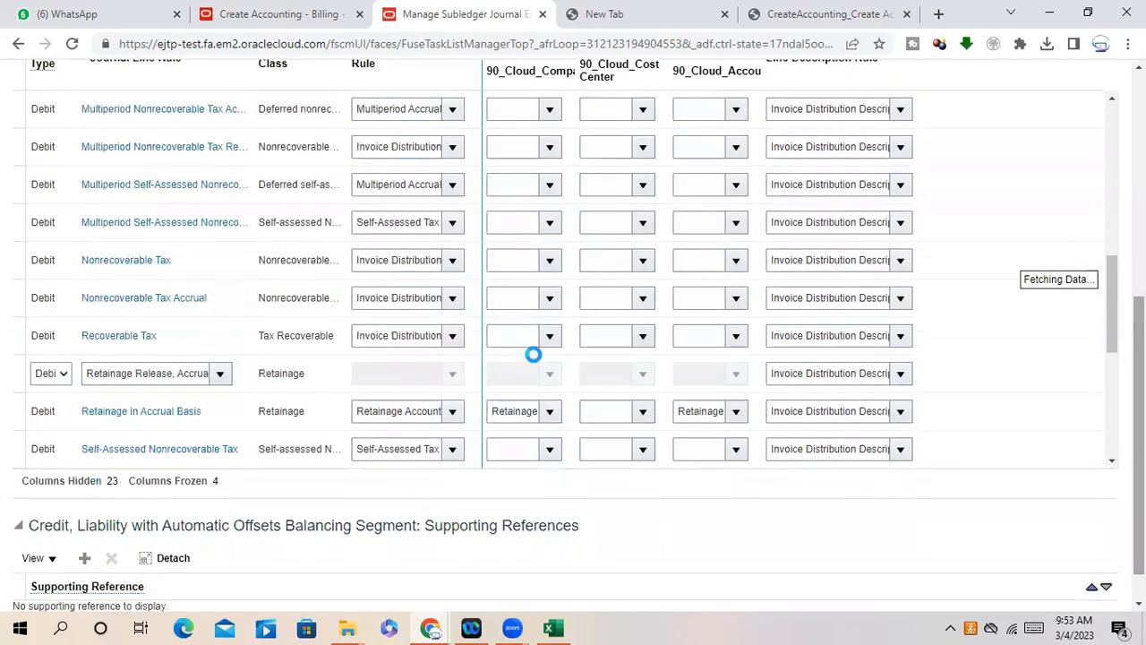
pyautogui.scroll(5, 514, 314)
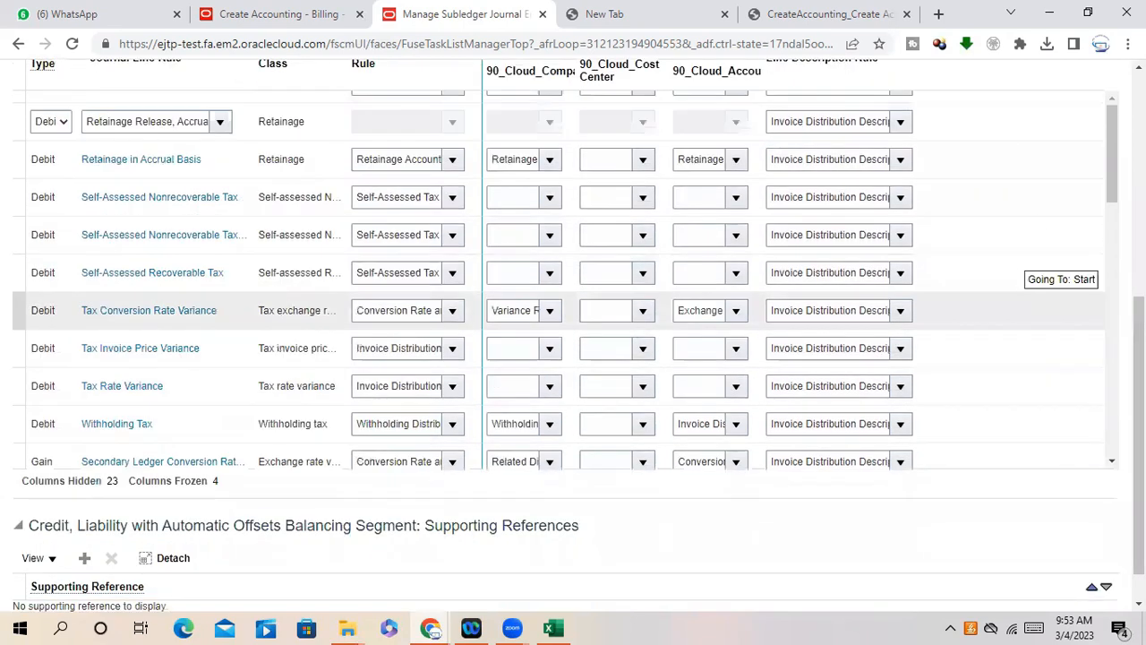
pyautogui.scroll(2, 573, 340)
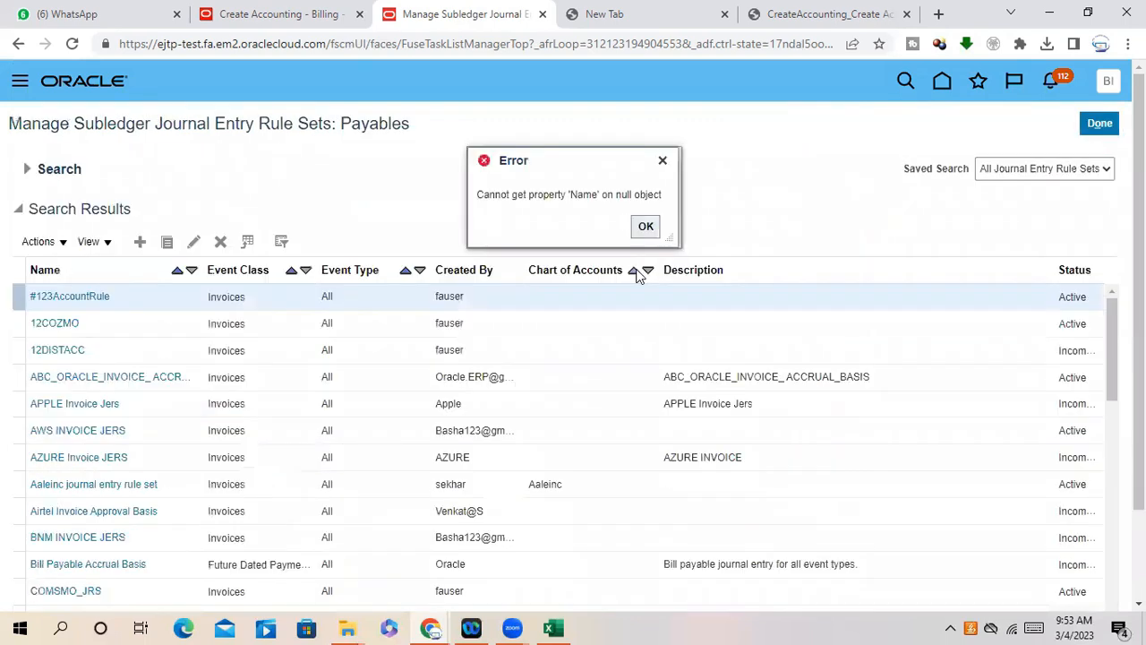
pyautogui.click(646, 227)
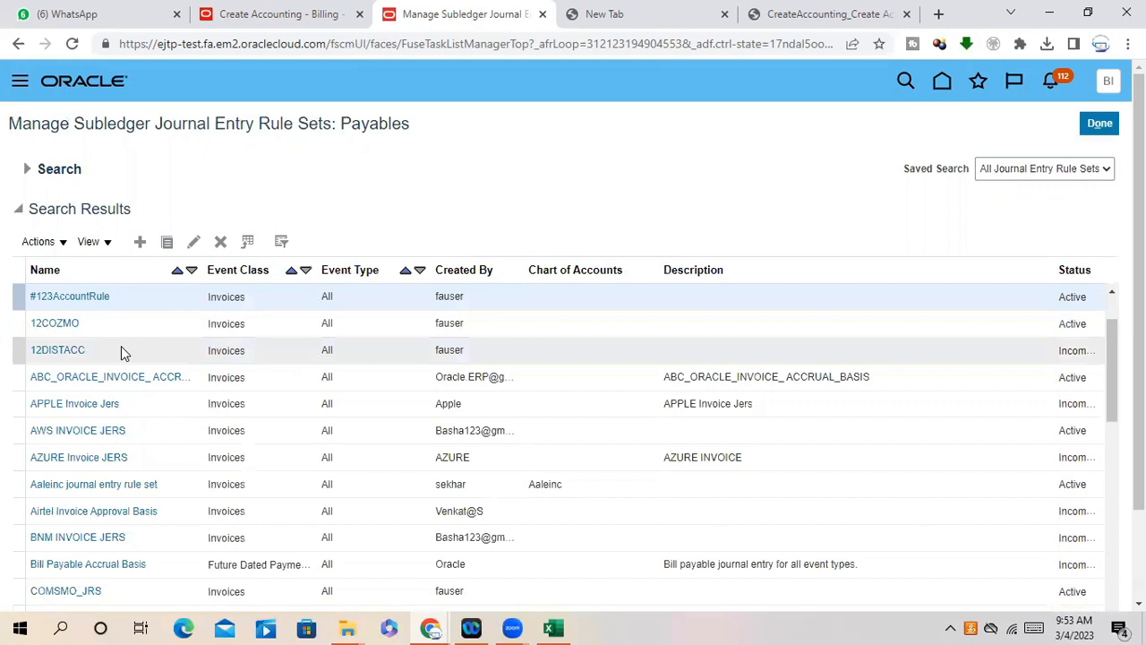
pyautogui.scroll(-3, 123, 352)
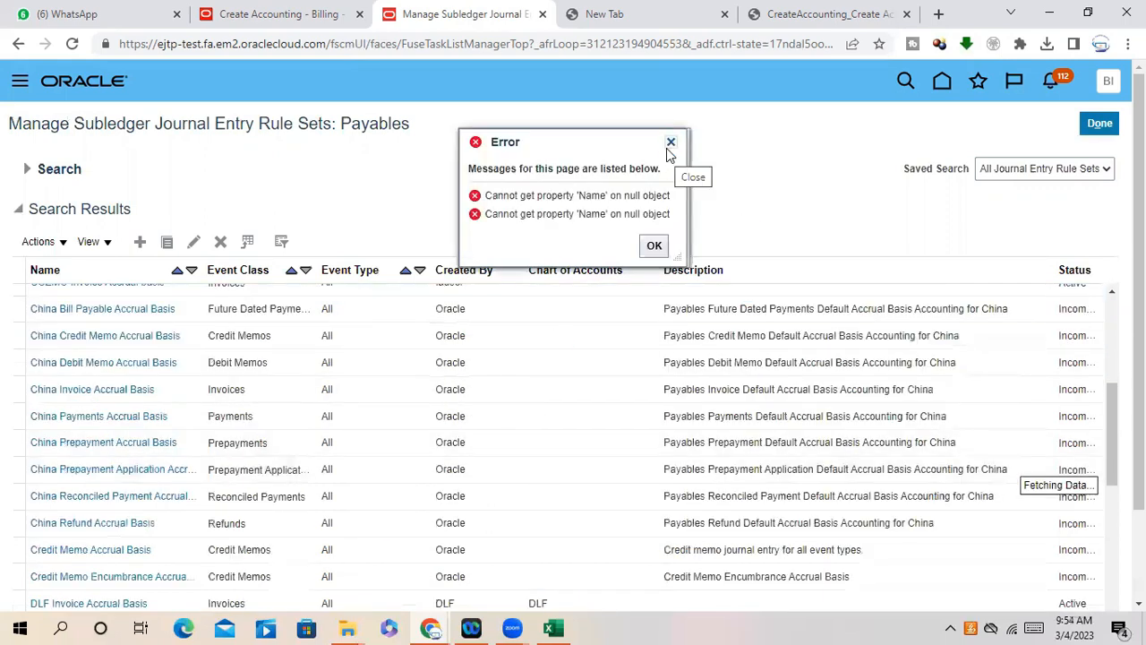
pyautogui.click(669, 143)
pyautogui.click(1103, 124)
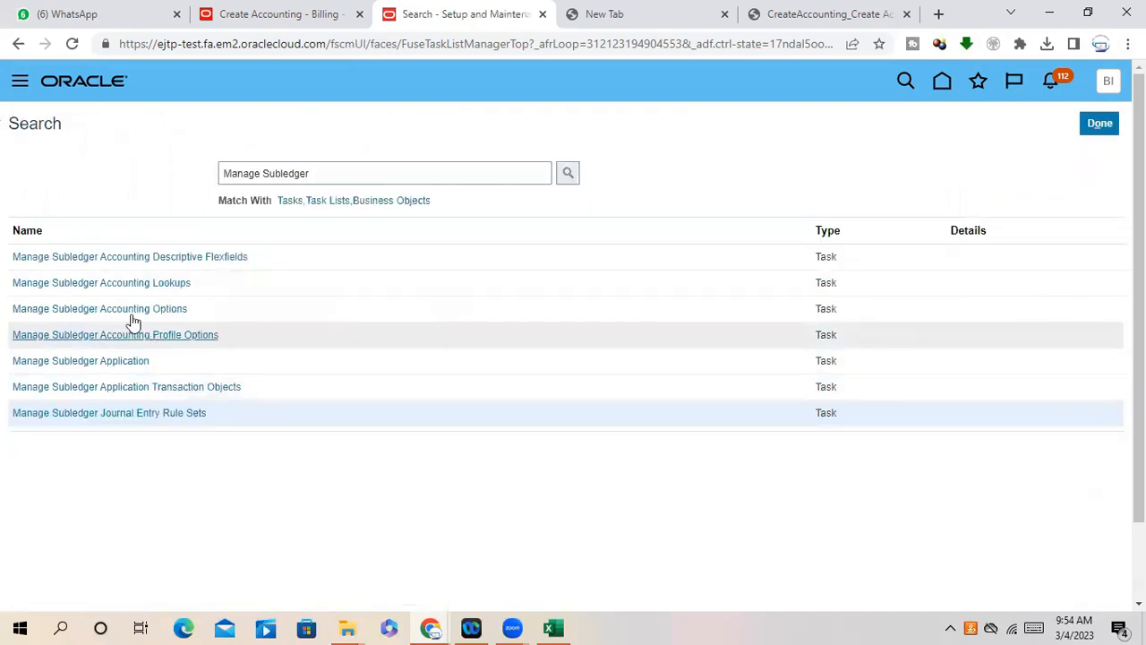
# - Search setup tasks for 'Manage Subledger Acc'
pyautogui.click(339, 172)
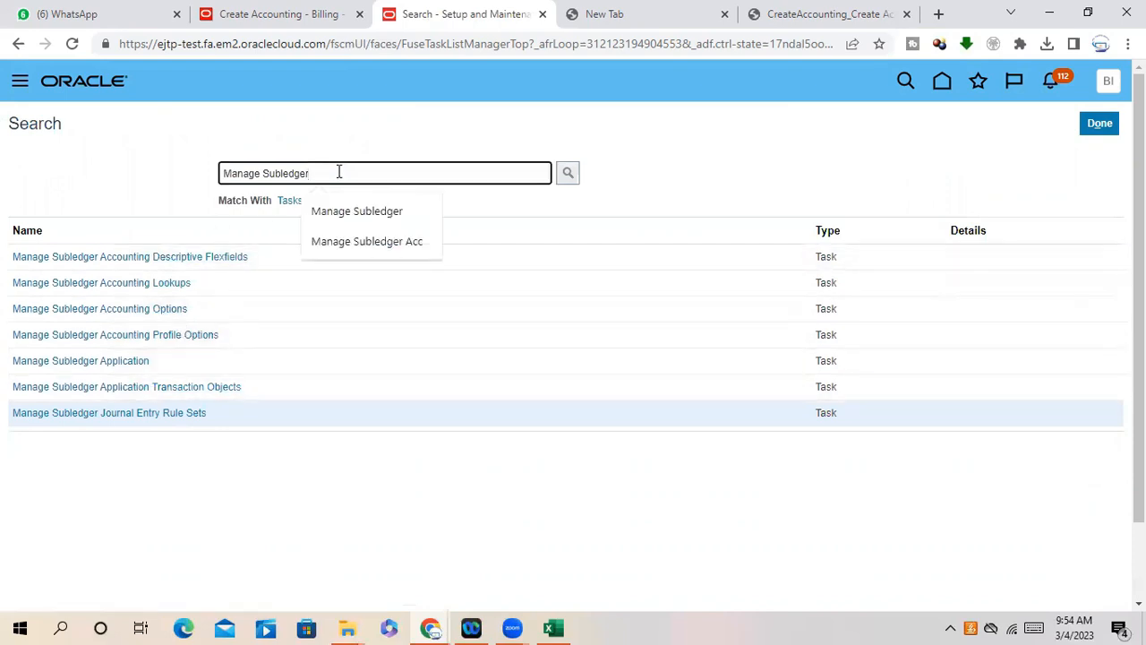
pyautogui.write('Acc')
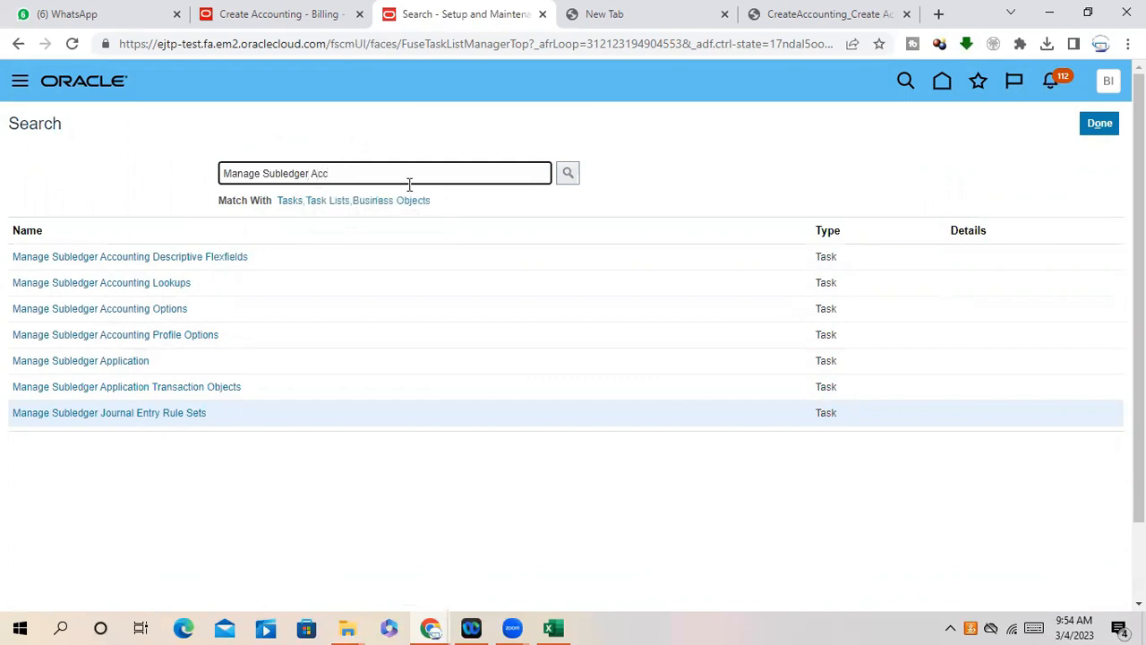
pyautogui.click(568, 172)
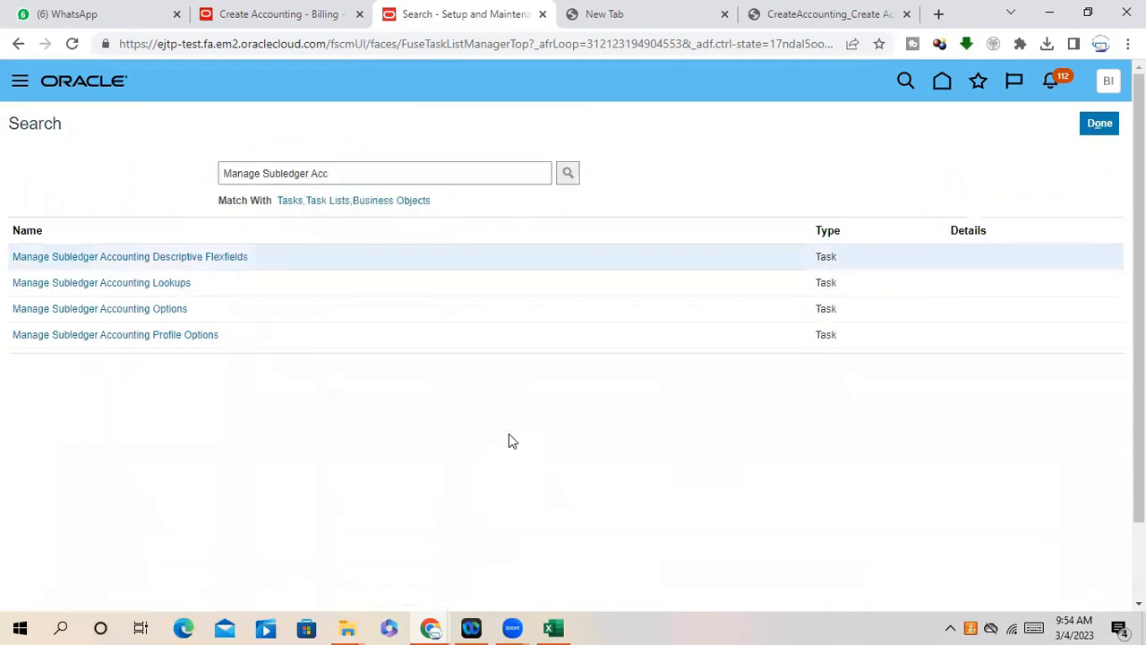
# - Search for 'Manage Subledger Mapp', find no results, and close the task search
pyautogui.click(367, 170)
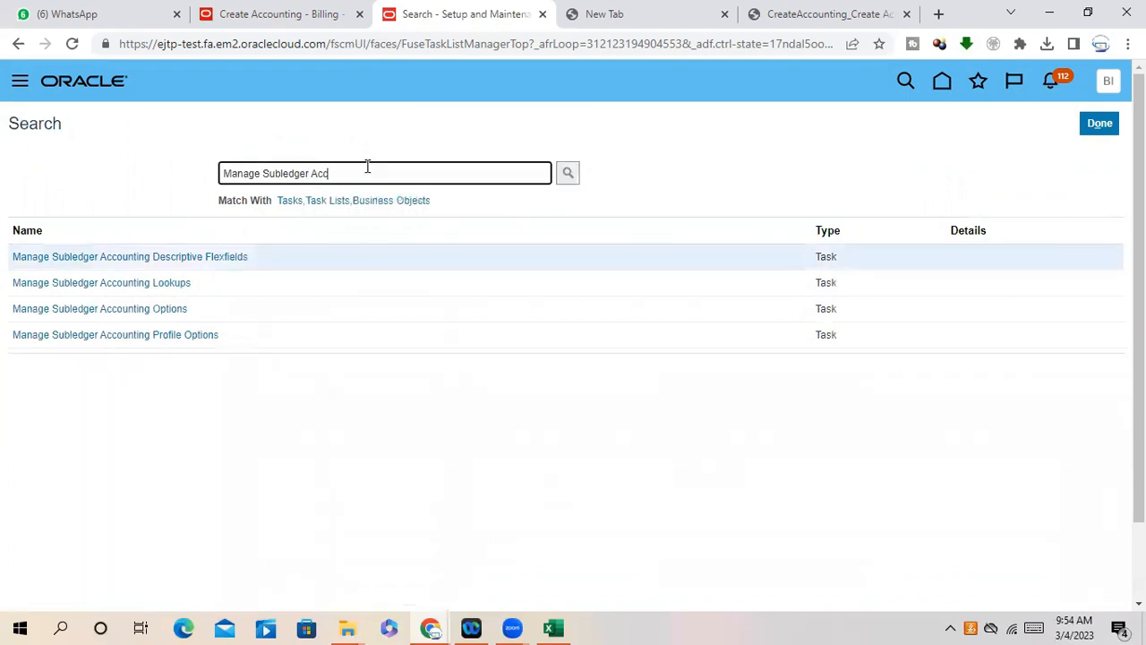
pyautogui.press('BackSpace')
pyautogui.press('BackSpace')
pyautogui.press('BackSpace')
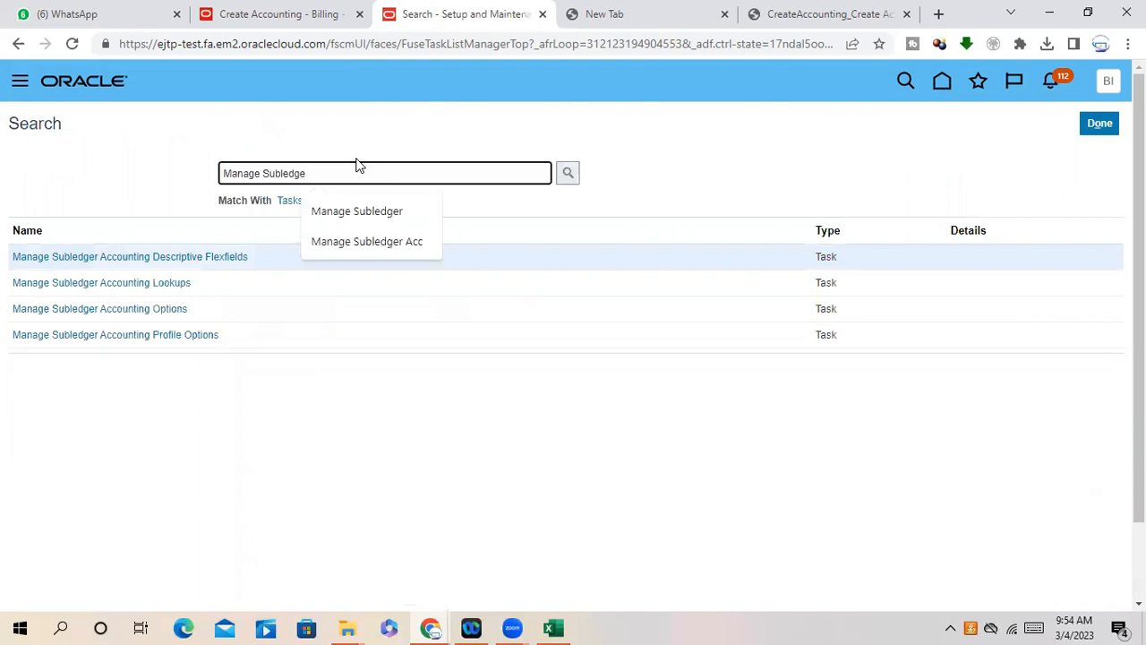
pyautogui.write('Map')
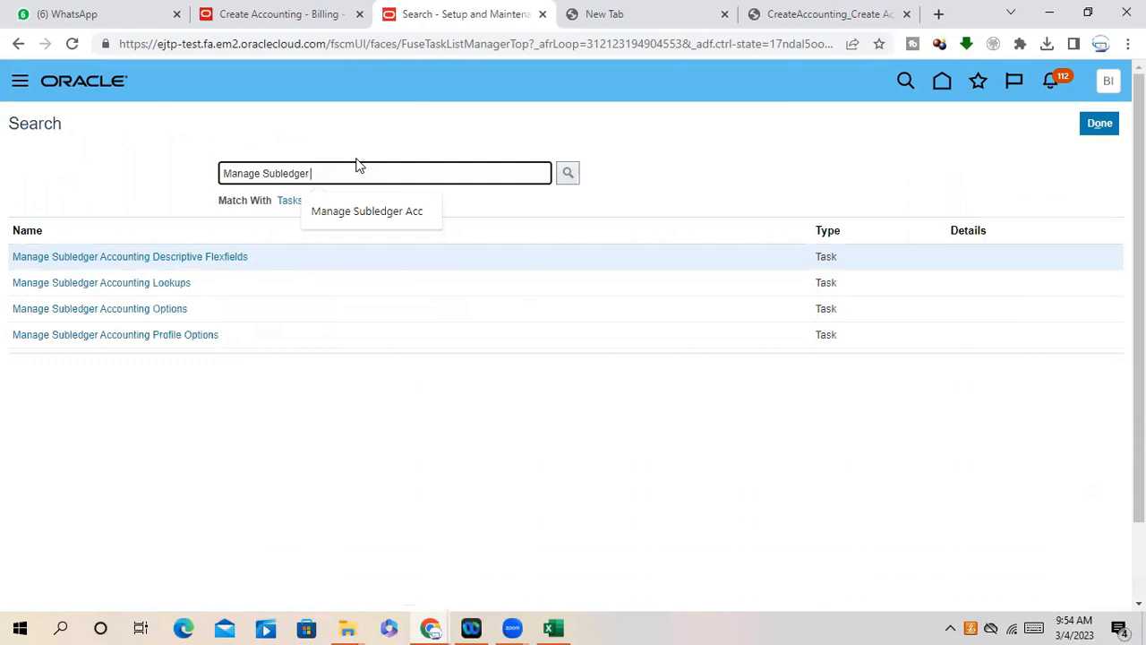
pyautogui.click(568, 173)
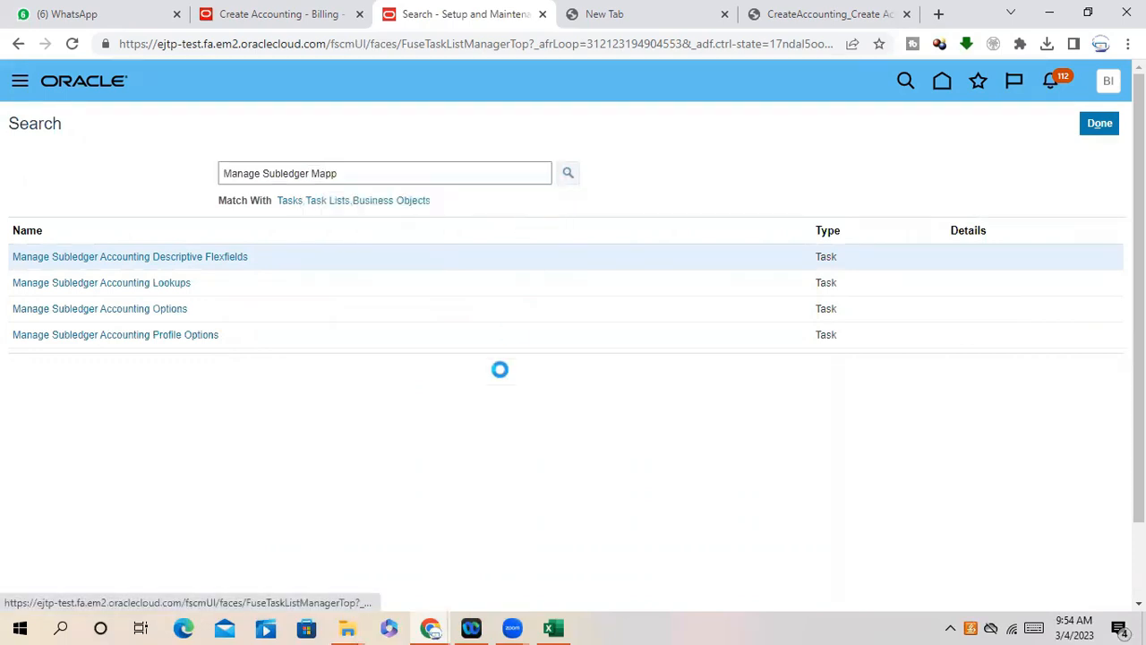
pyautogui.click(1080, 126)
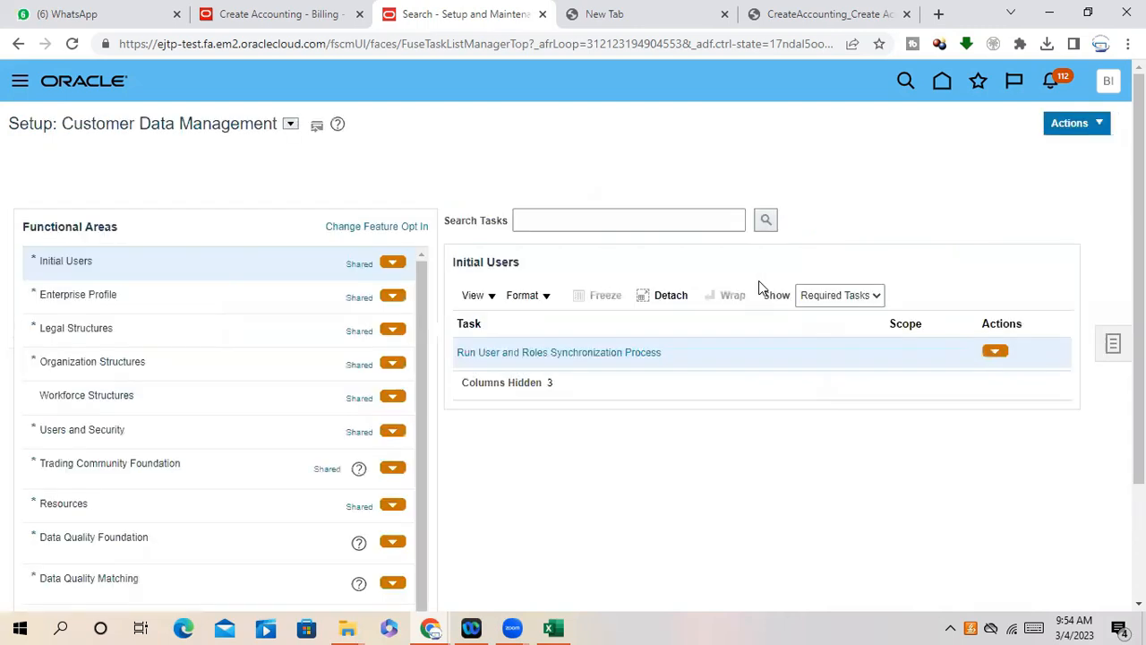
# - Switch the setup offering to Financials
pyautogui.scroll(-1, 367, 281)
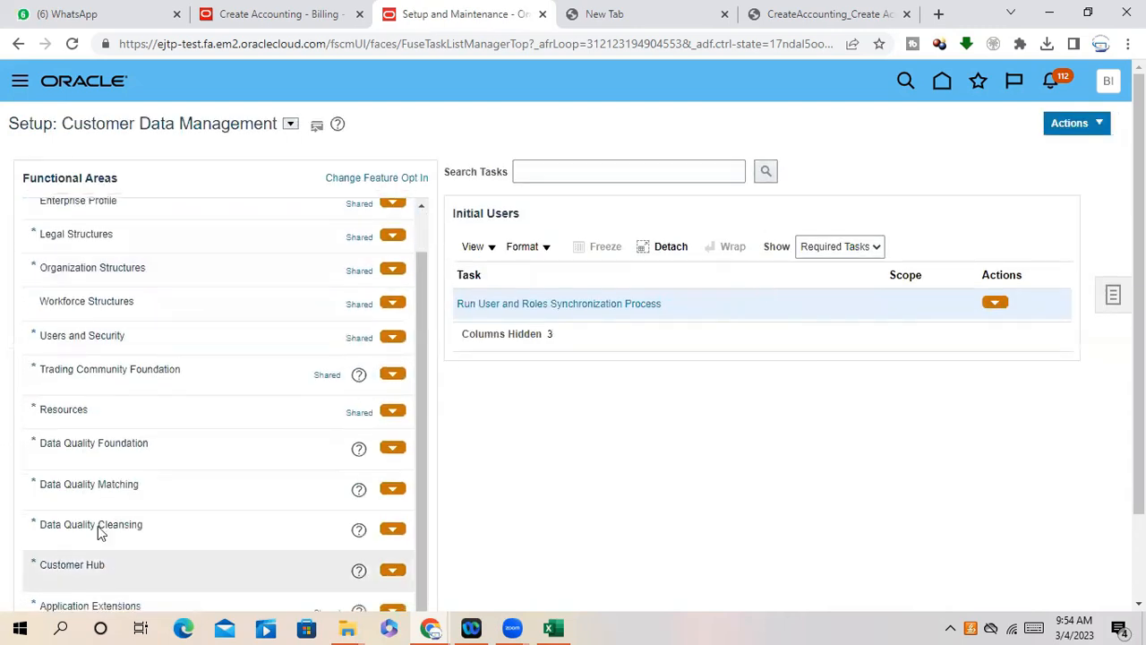
pyautogui.scroll(-2, 134, 501)
pyautogui.scroll(3, 198, 397)
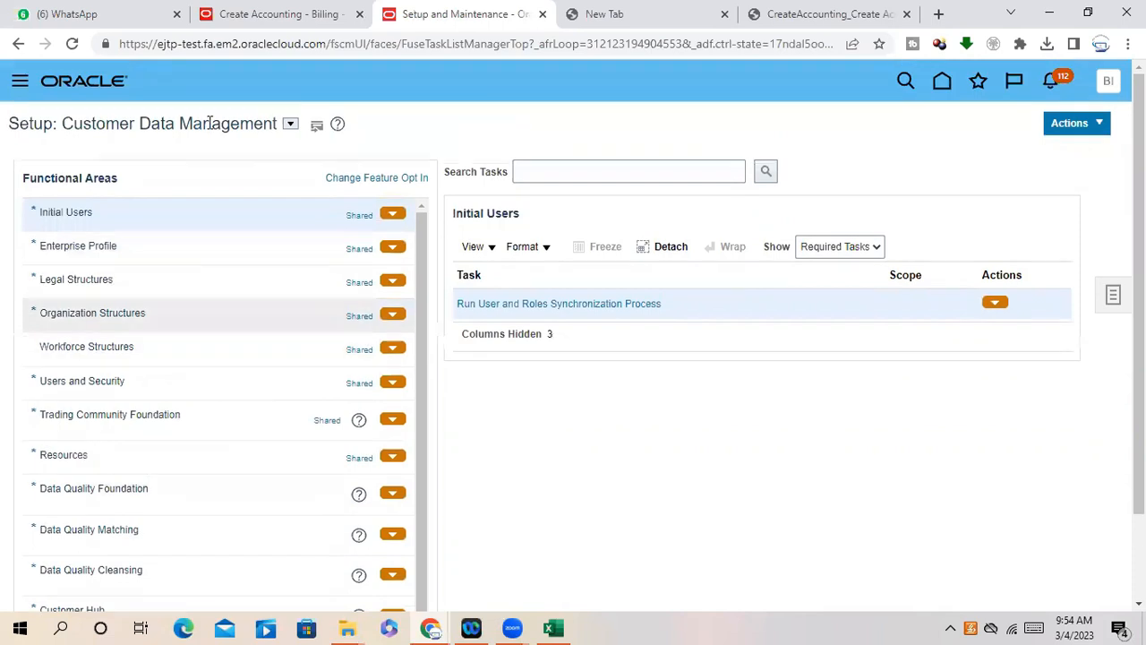
pyautogui.click(291, 126)
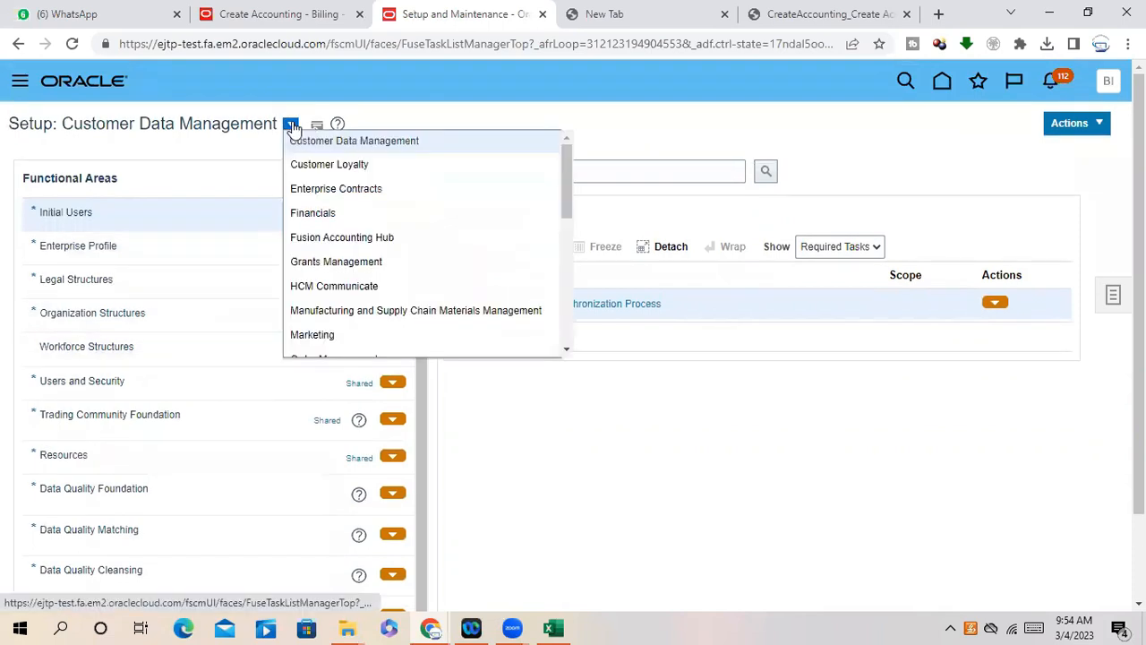
pyautogui.click(304, 213)
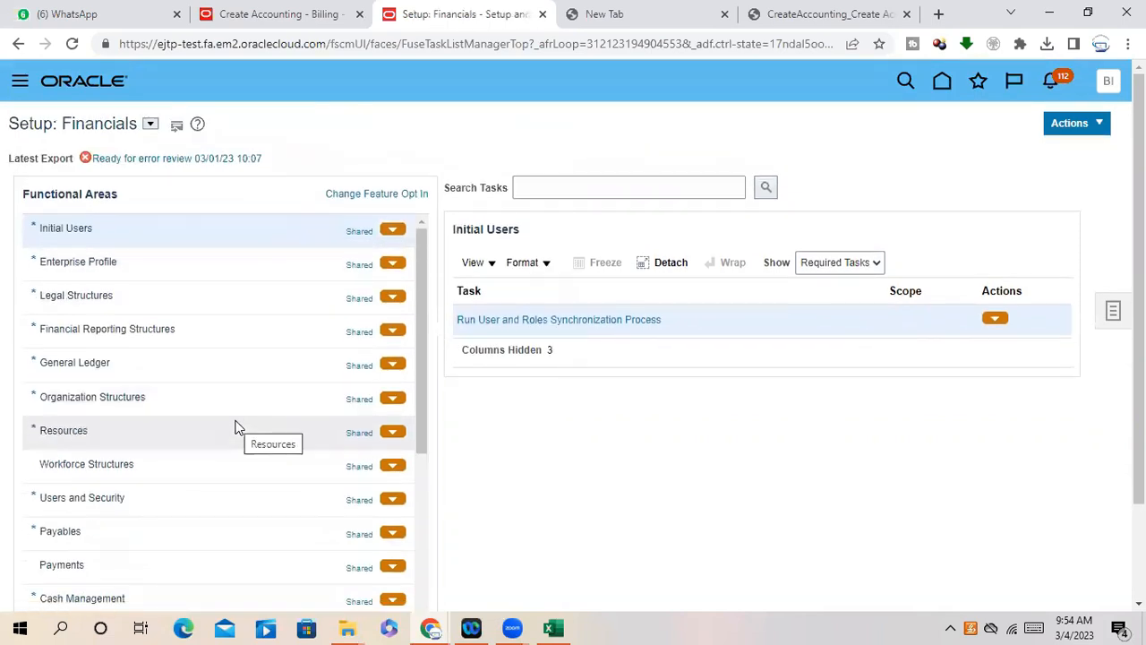
# - Select the Receivables functional area and open its Show task filter
pyautogui.scroll(-3, 207, 435)
pyautogui.scroll(-3, 117, 507)
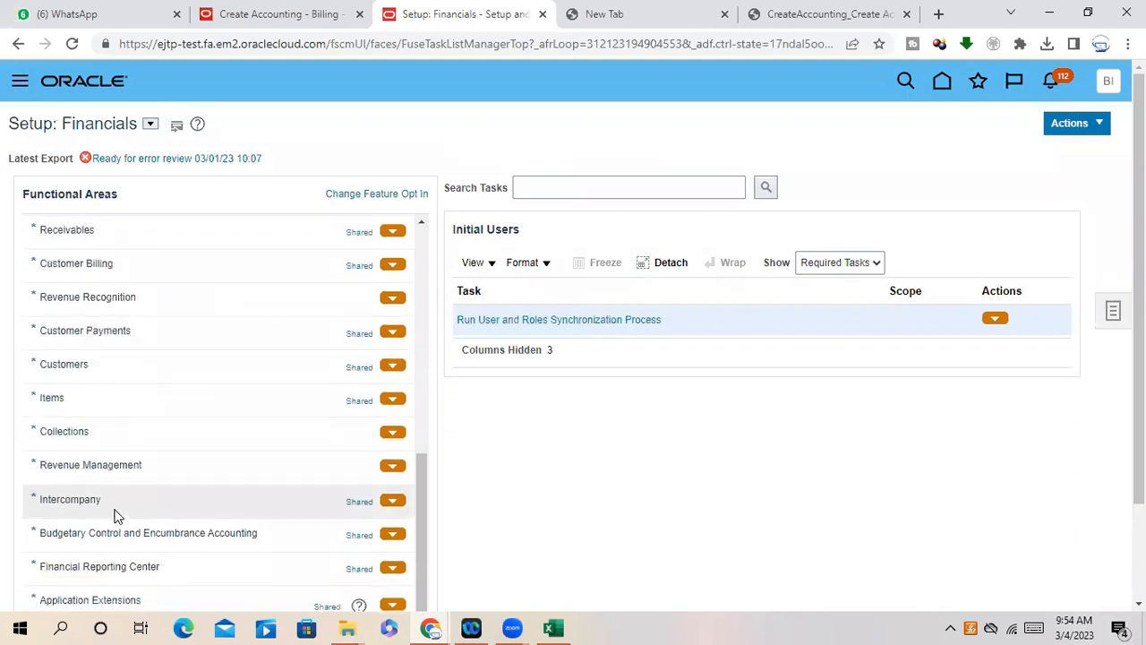
pyautogui.scroll(-1, 112, 501)
pyautogui.scroll(4, 117, 528)
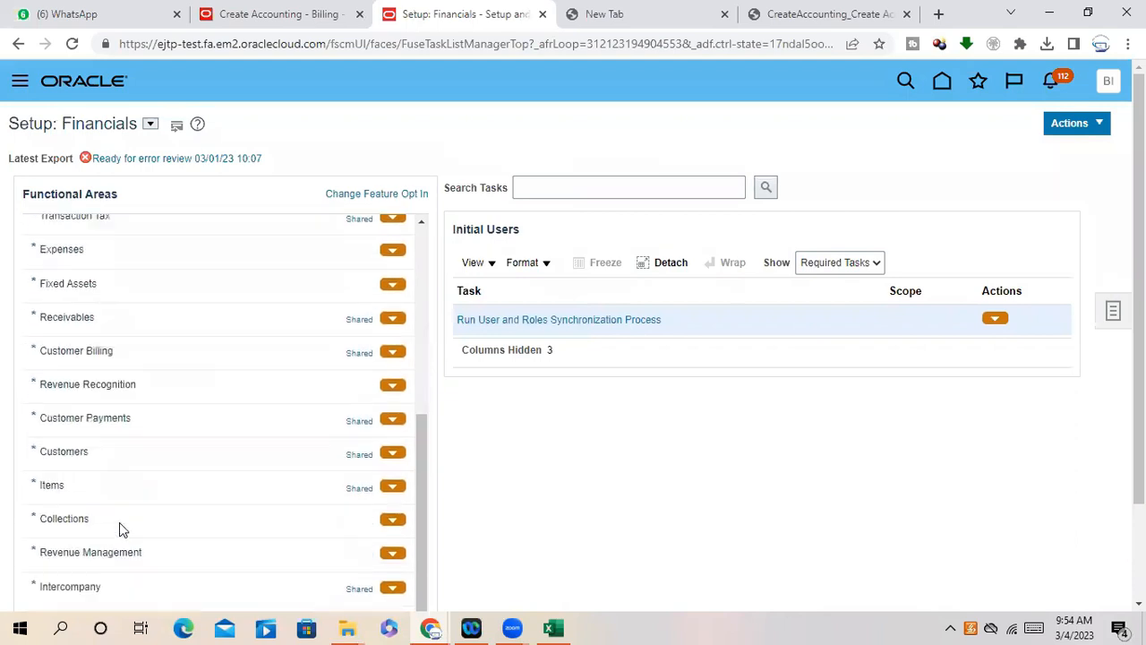
pyautogui.click(81, 348)
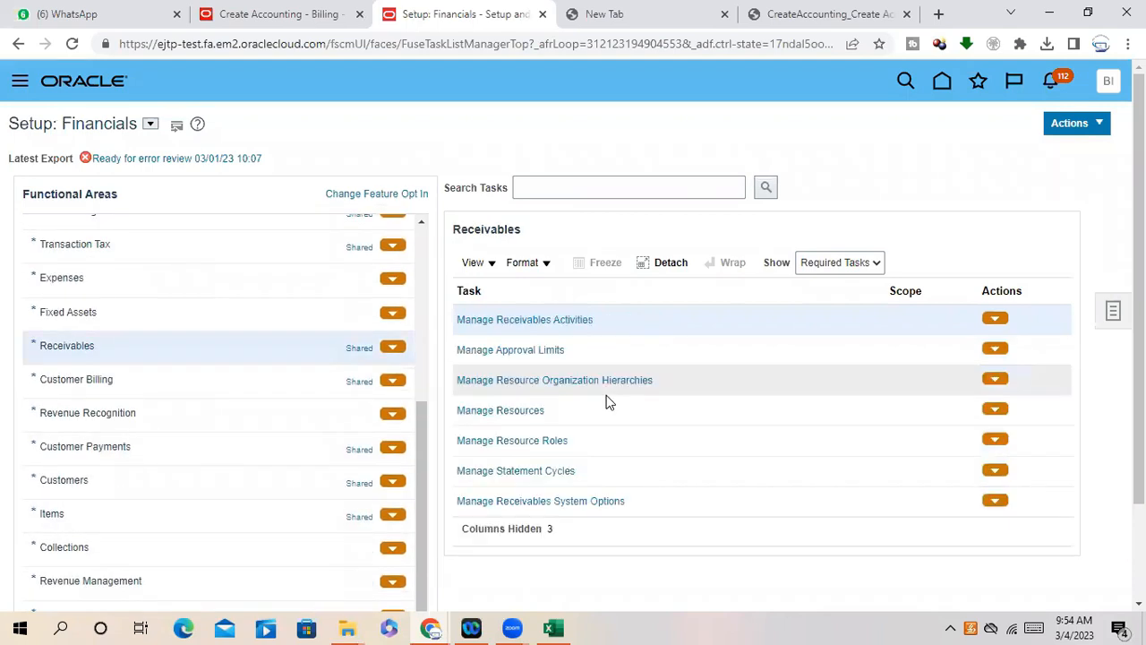
pyautogui.click(864, 268)
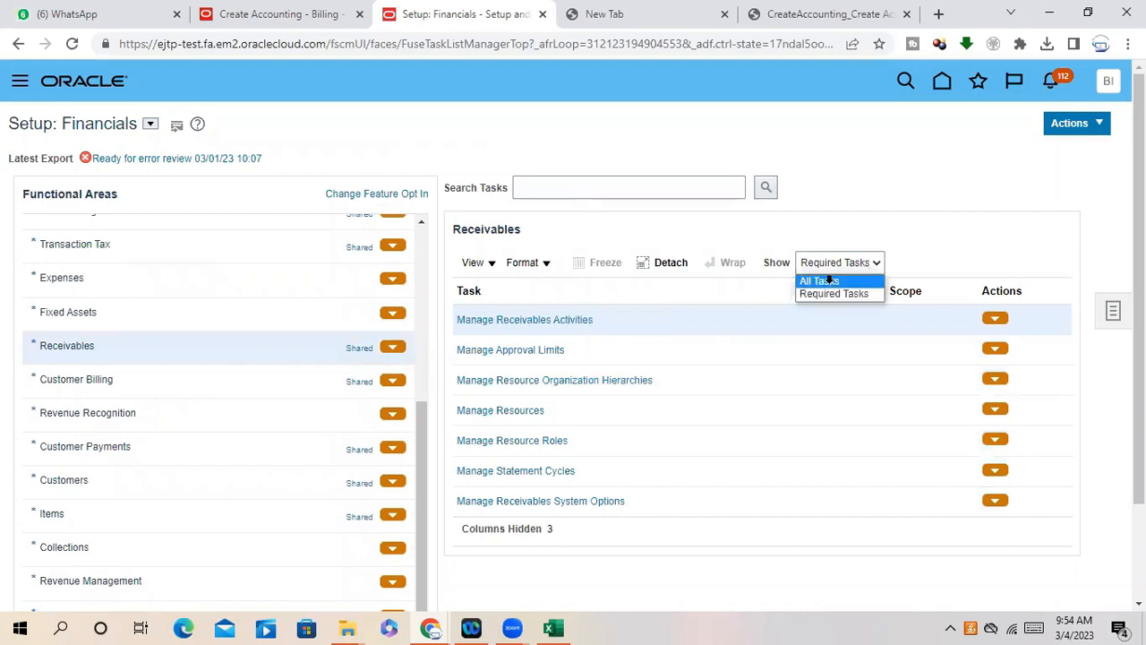
pyautogui.click(826, 281)
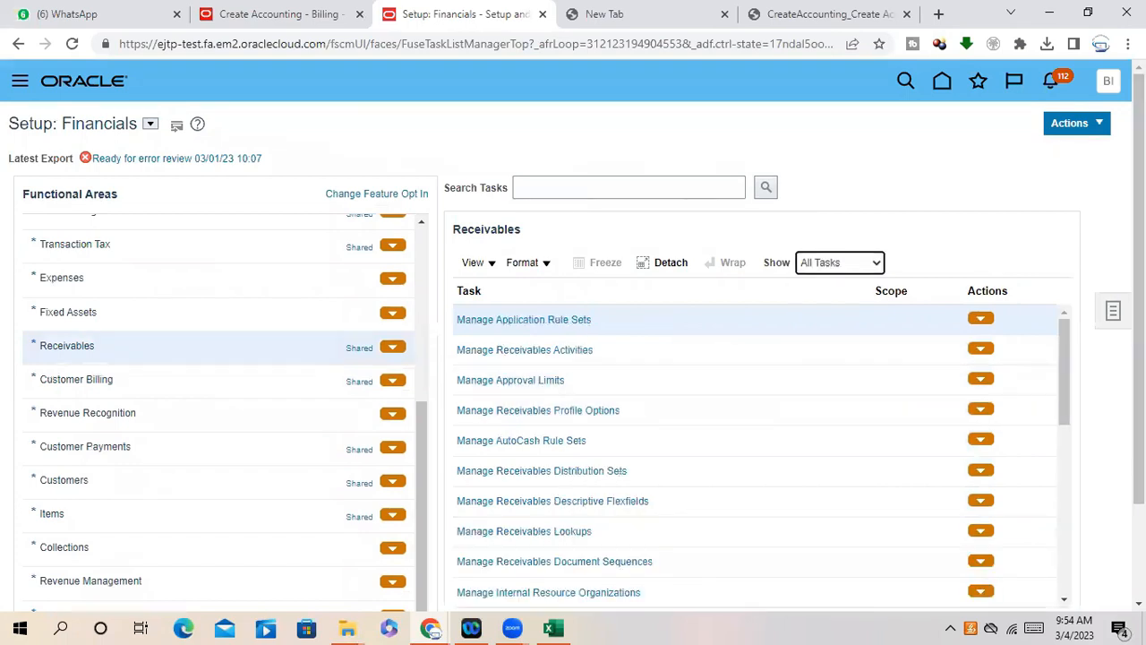
# - Find Manage Account Rules in the Receivables task list and open it
pyautogui.moveTo(1138, 358); pyautogui.dragTo(1138, 452)
pyautogui.moveTo(1067, 265); pyautogui.dragTo(1054, 299)
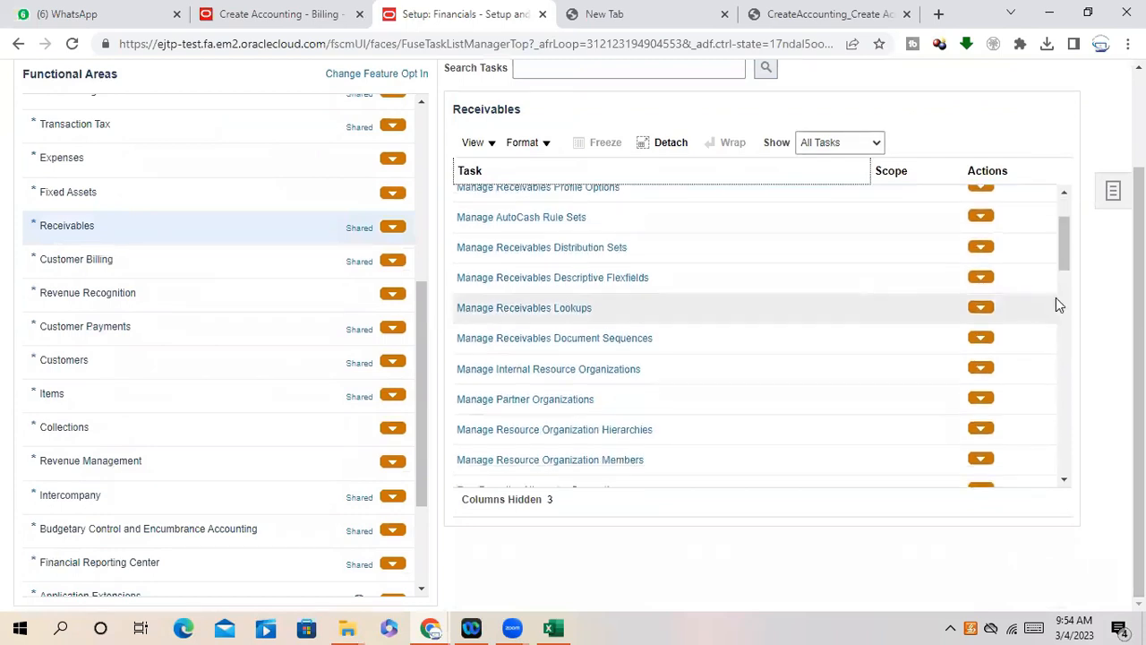
pyautogui.moveTo(1067, 256); pyautogui.dragTo(1065, 398)
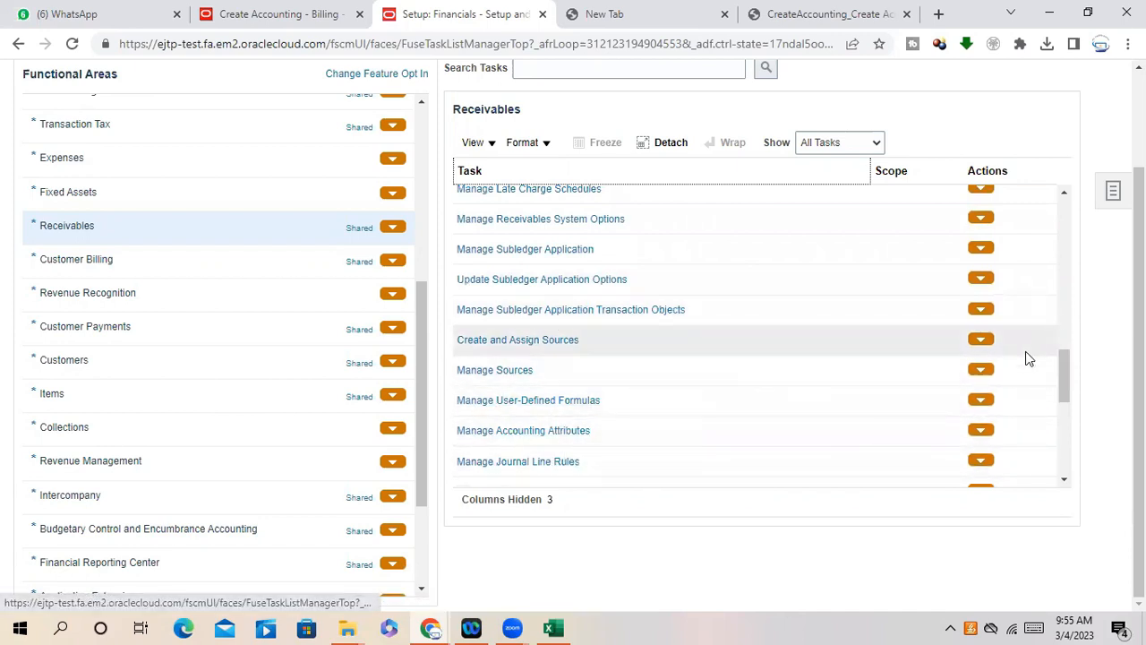
pyautogui.moveTo(1066, 380); pyautogui.dragTo(1068, 402)
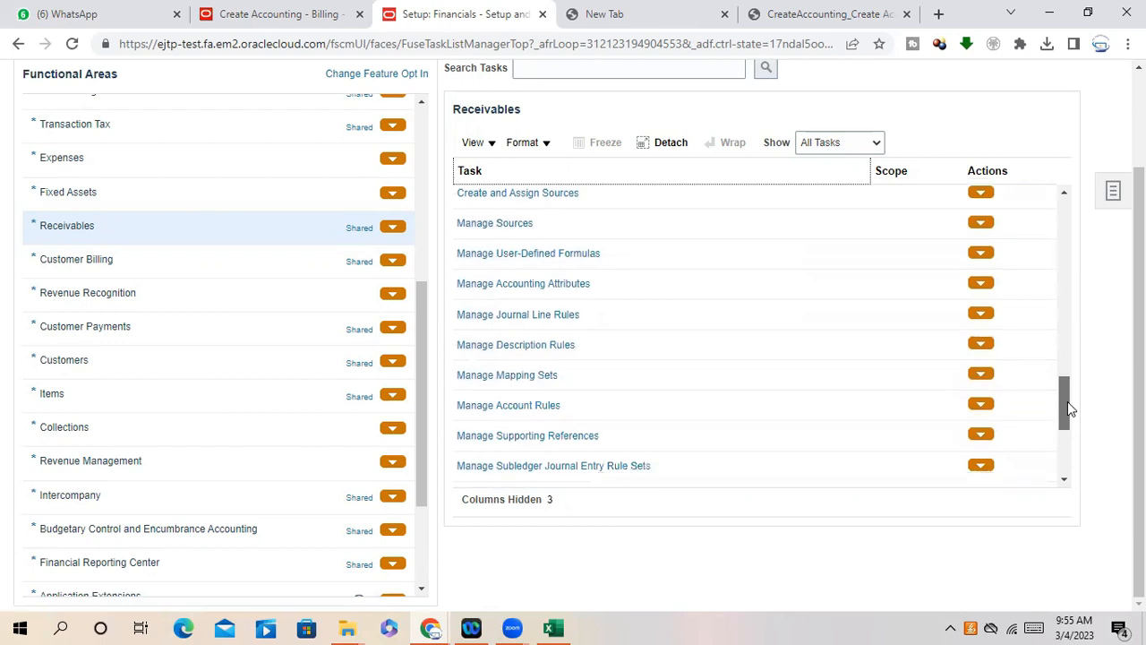
pyautogui.click(548, 406)
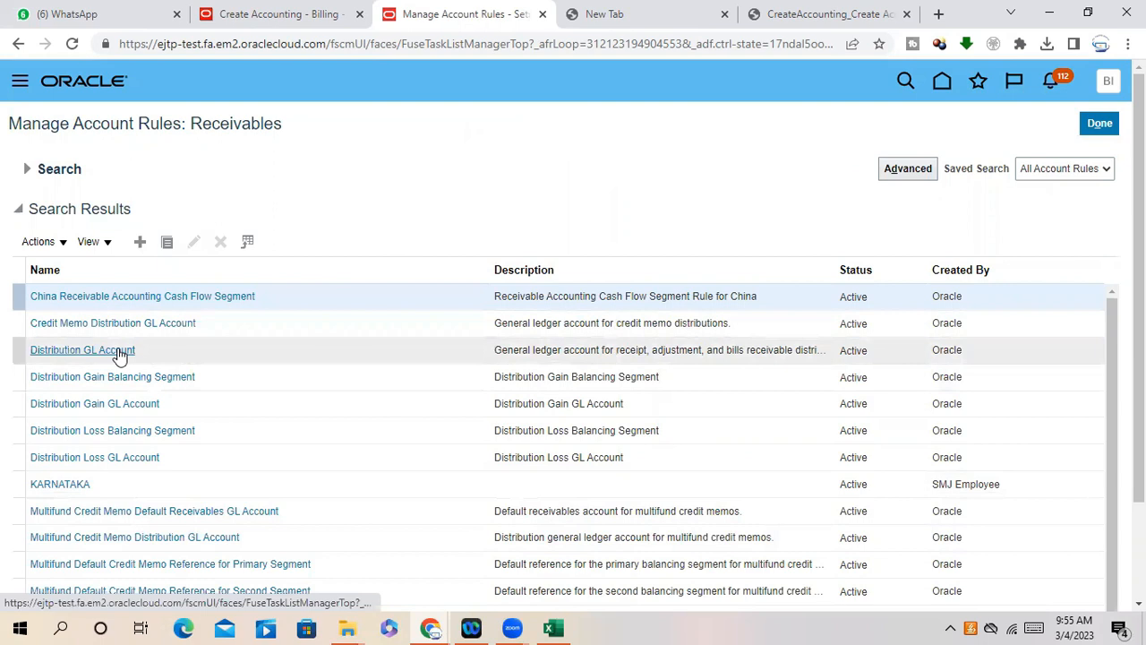
# - Scroll the Receivables account rules and open Transaction Distribution GL Account
pyautogui.scroll(-1, 1139, 358)
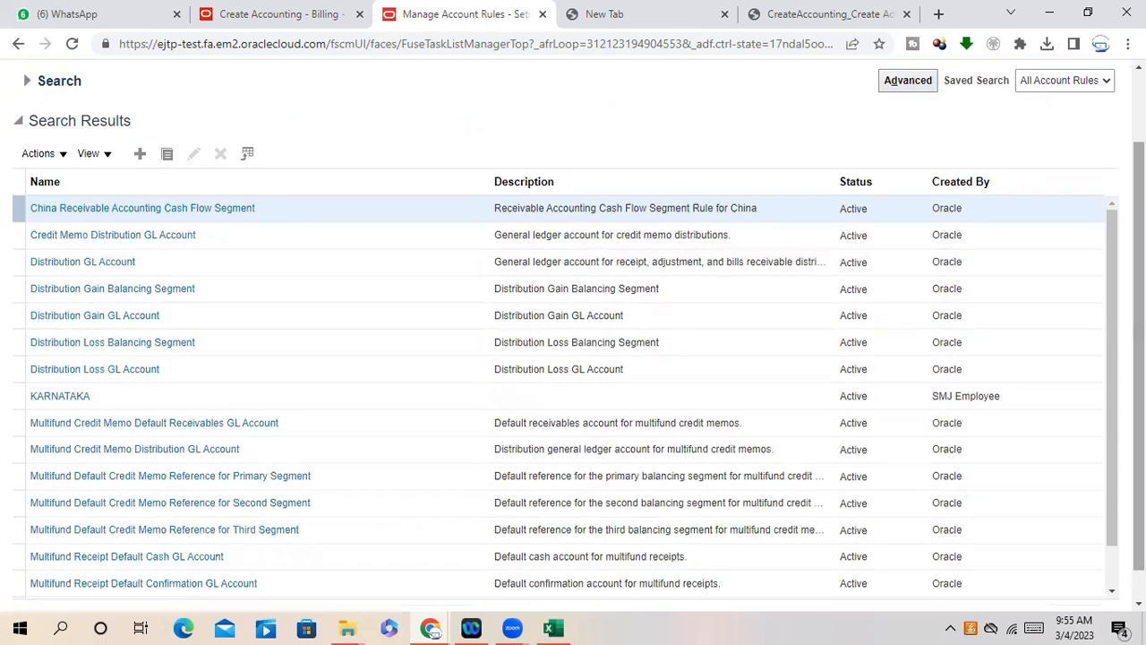
pyautogui.scroll(-2, 1110, 320)
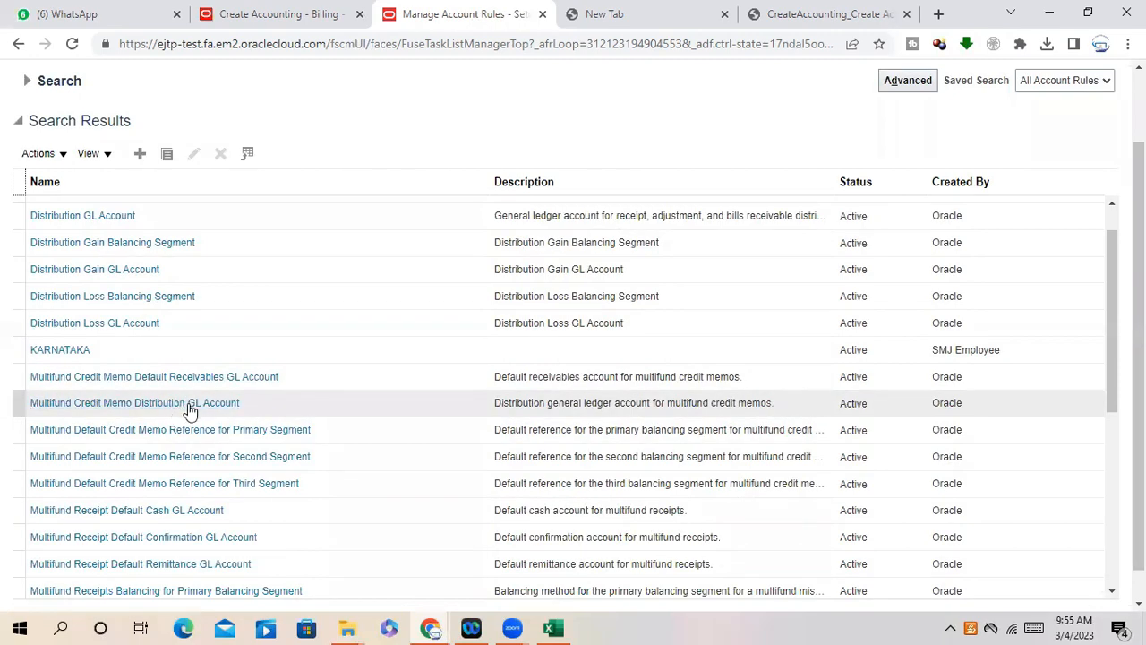
pyautogui.scroll(-2, 240, 341)
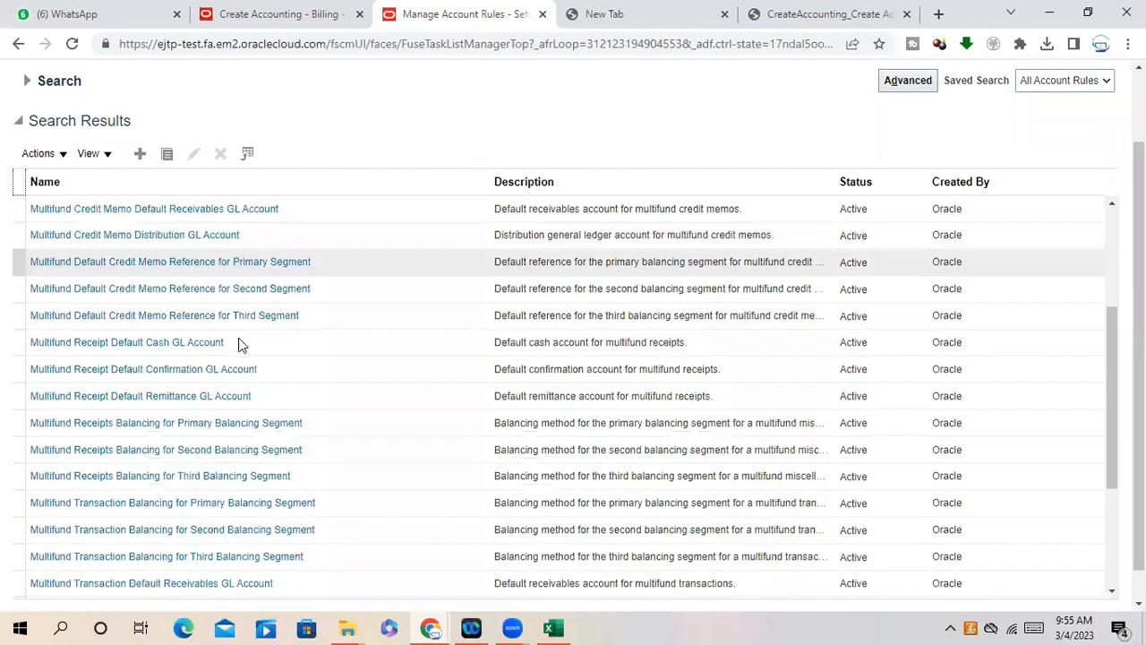
pyautogui.scroll(-1, 240, 345)
pyautogui.scroll(-1, 240, 345)
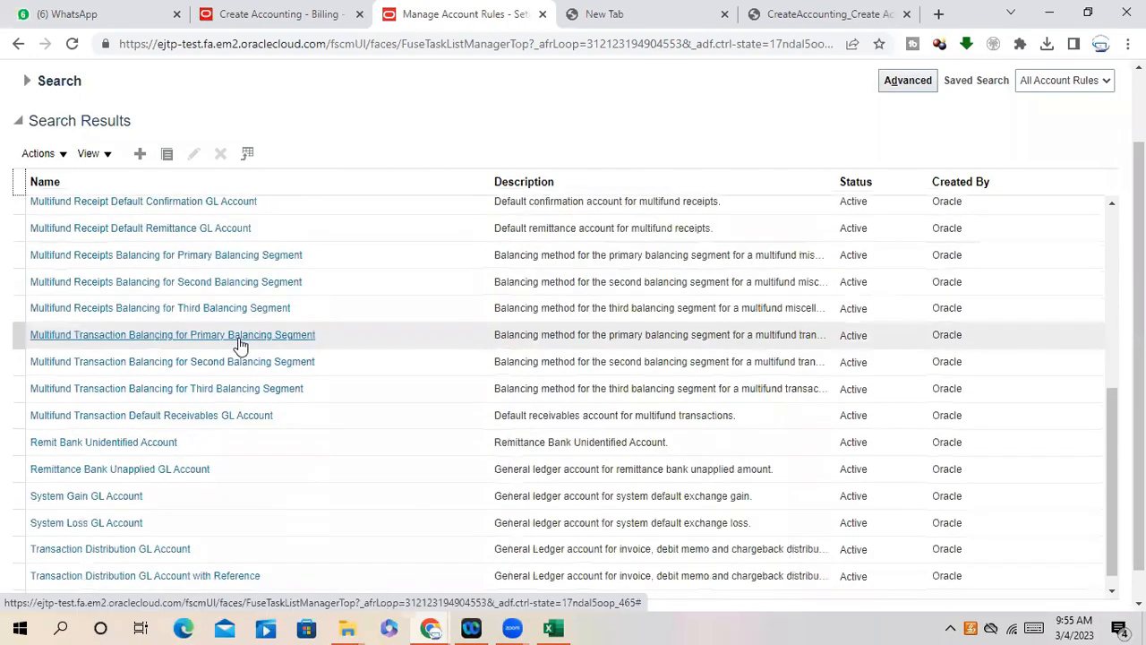
pyautogui.scroll(-1, 231, 412)
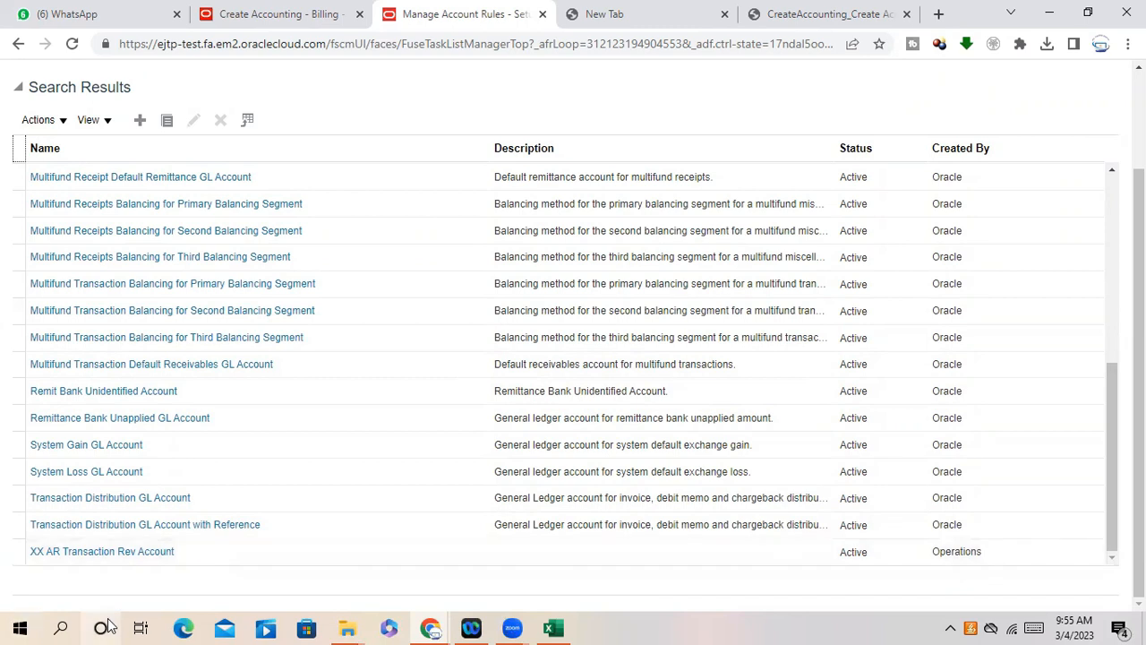
pyautogui.click(150, 500)
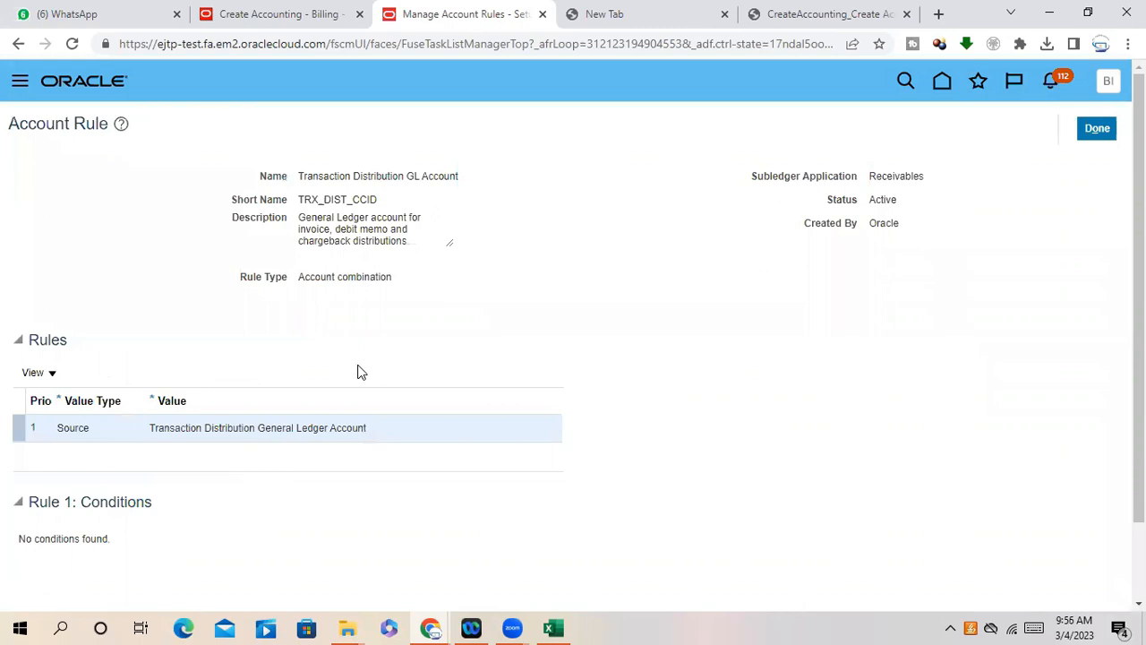
# - Check the rule's source value, Transaction Distribution General Ledger Account, then close the rule with Done
pyautogui.moveTo(150, 427); pyautogui.dragTo(358, 428)
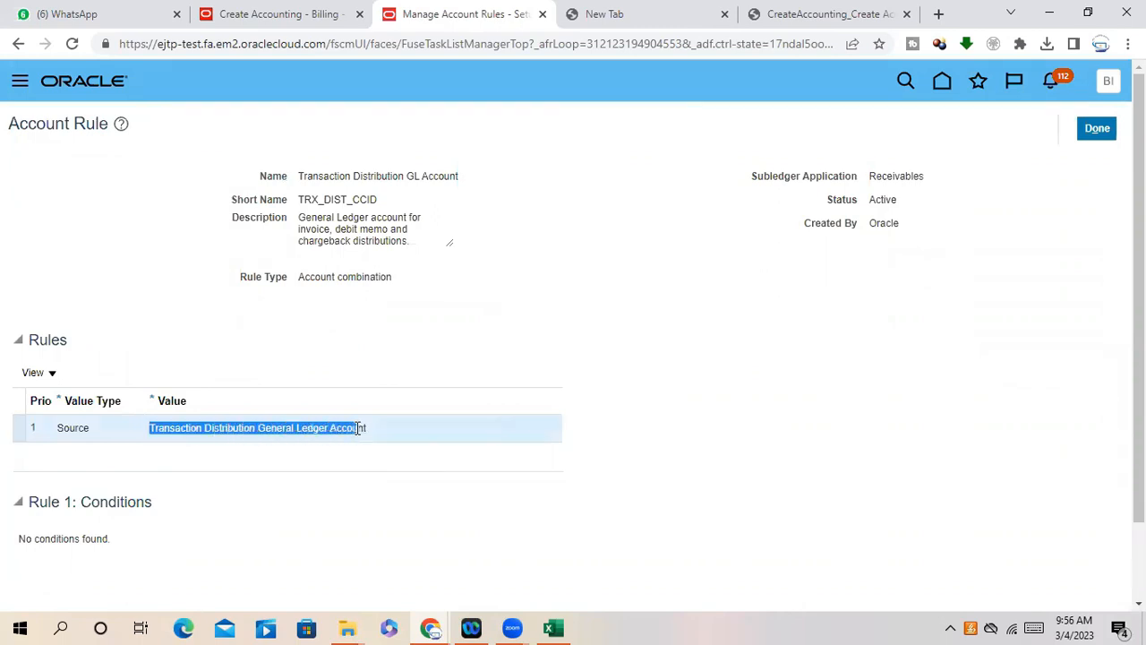
pyautogui.click(192, 442)
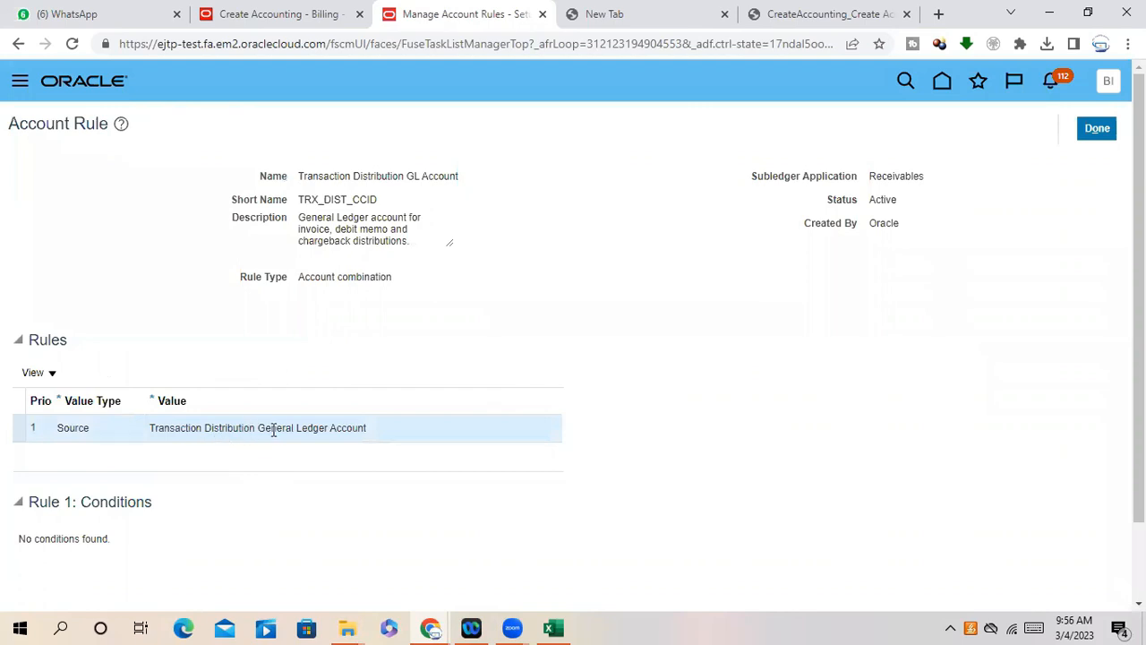
pyautogui.moveTo(151, 427); pyautogui.dragTo(374, 430)
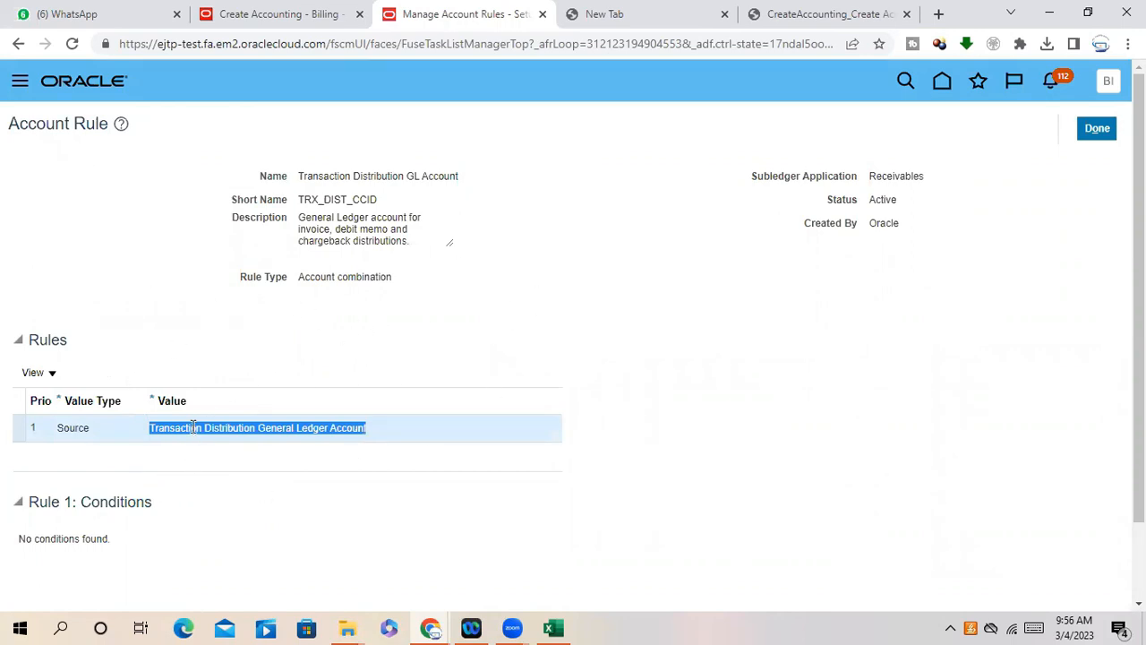
pyautogui.click(152, 428)
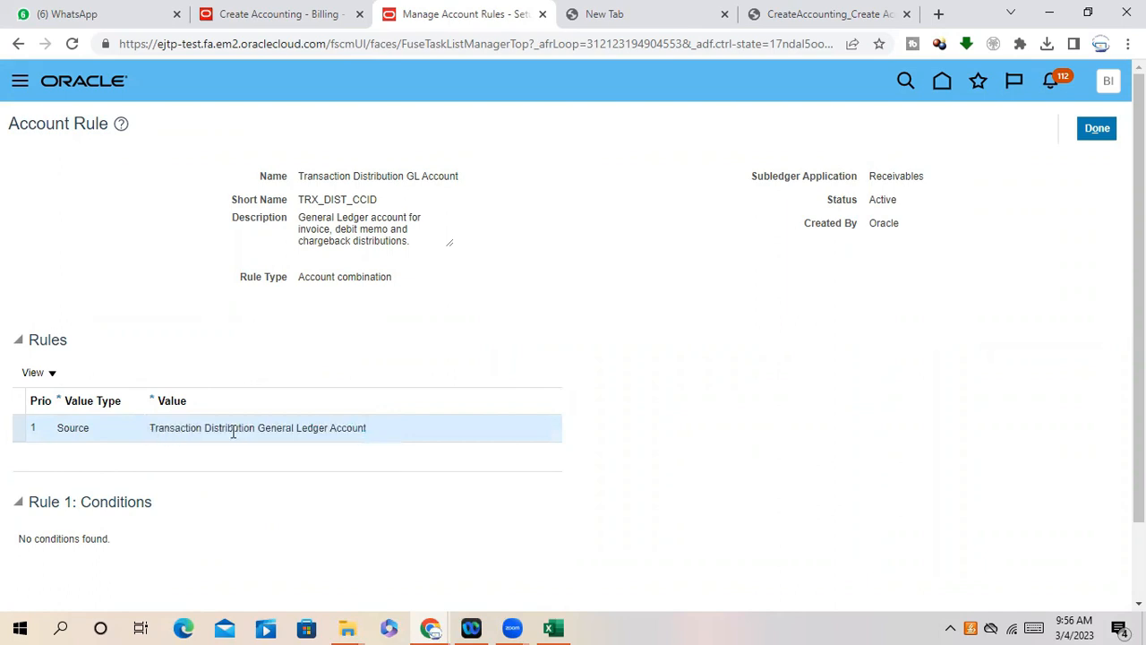
pyautogui.scroll(-2, 543, 420)
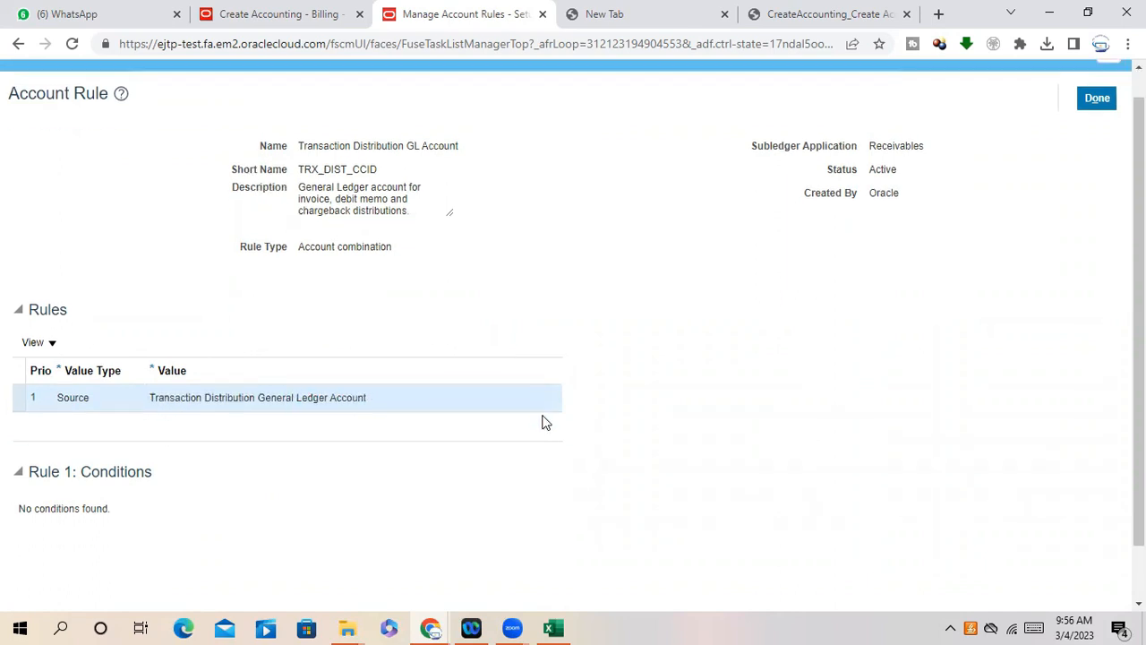
pyautogui.scroll(2, 94, 446)
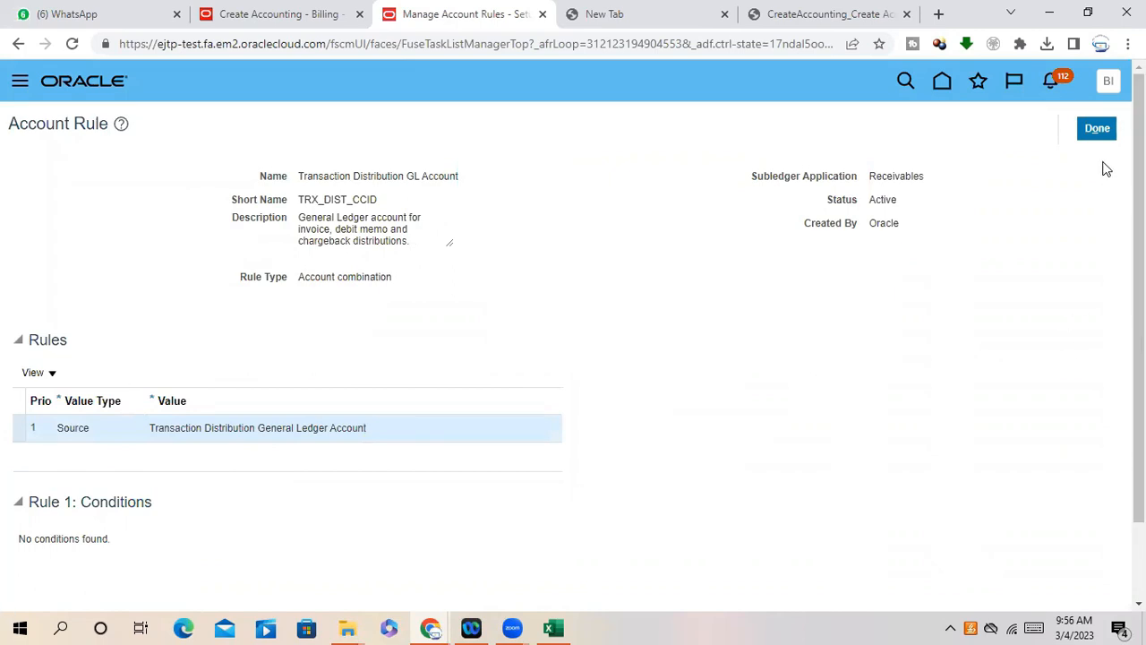
pyautogui.click(1103, 128)
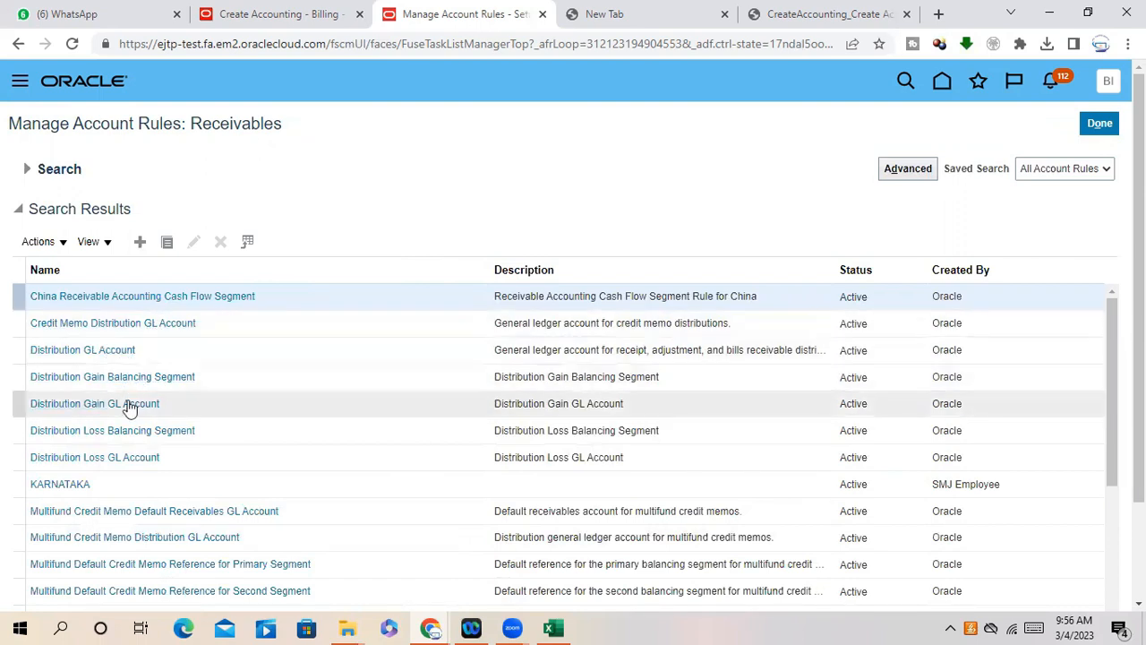
# - Scroll the Receivables account rules list down to XX AR Transaction Rev Account
pyautogui.scroll(-7, 217, 448)
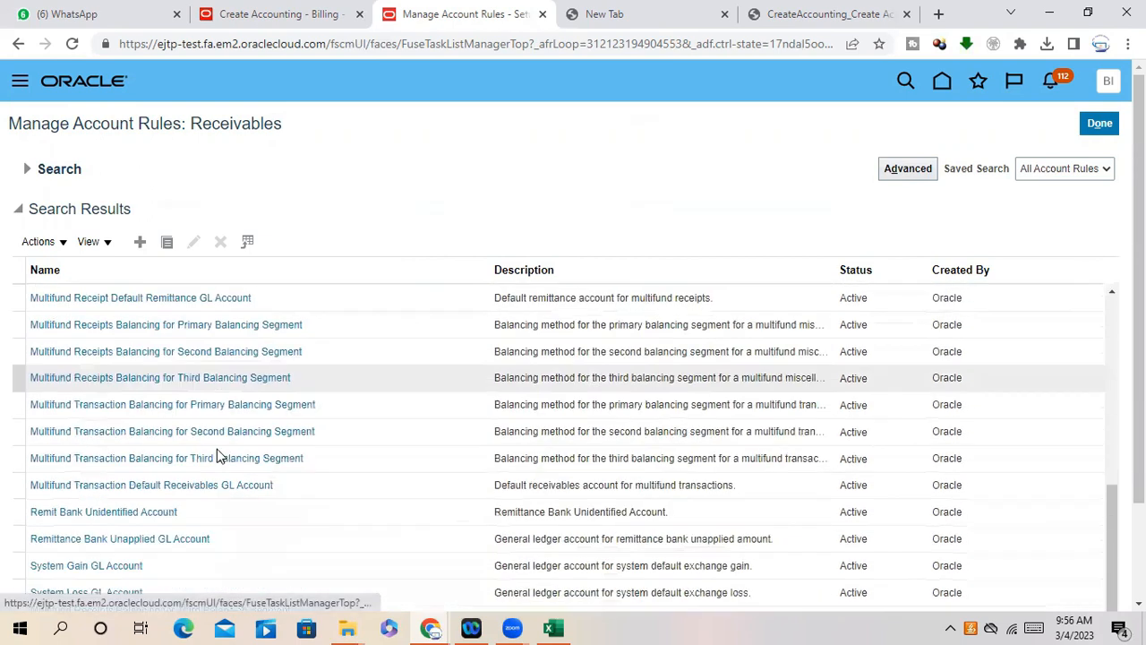
pyautogui.scroll(-1, 197, 465)
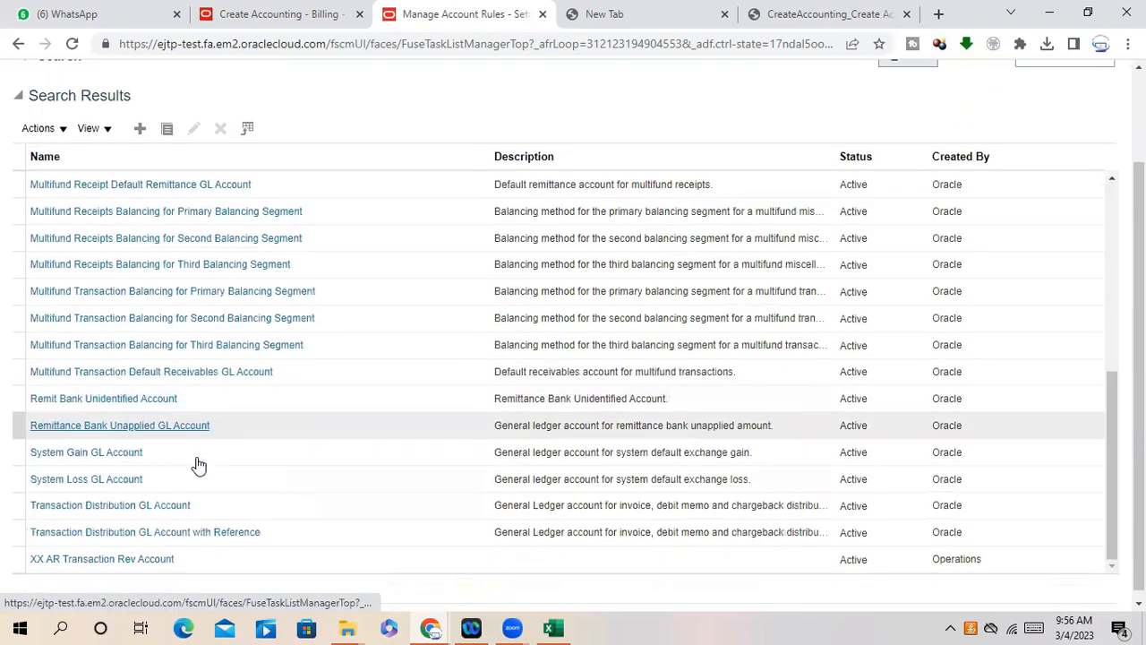
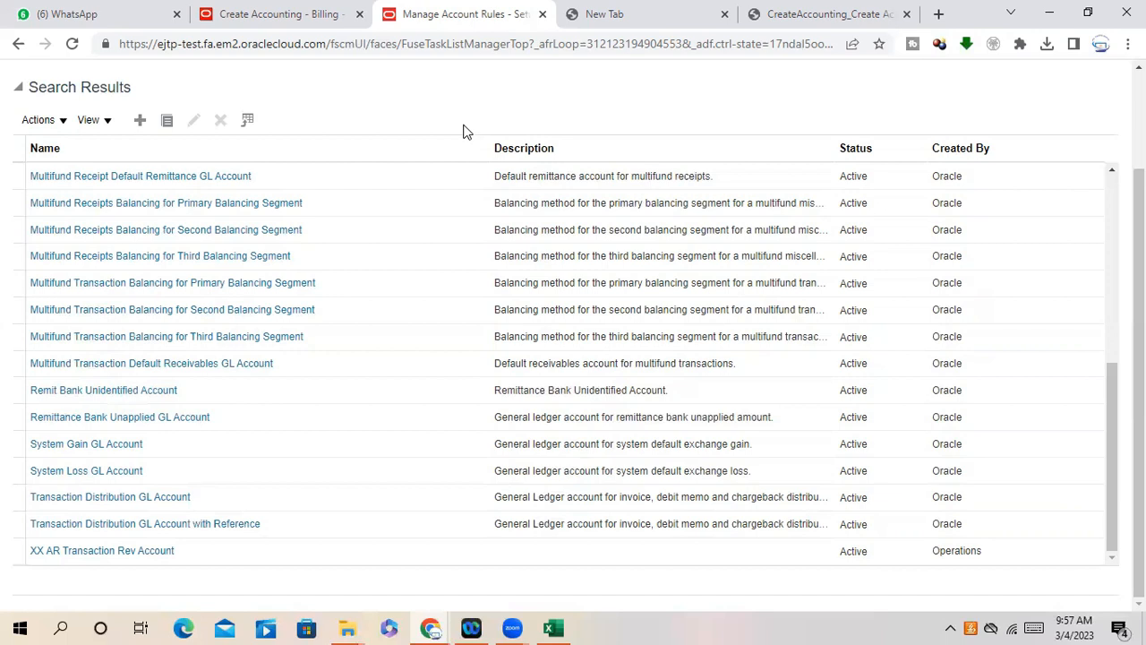
# - Switch back to the Manage Account Rules window and close it with Done to reach Setup: Financials Receivables
pyautogui.click(433, 626)
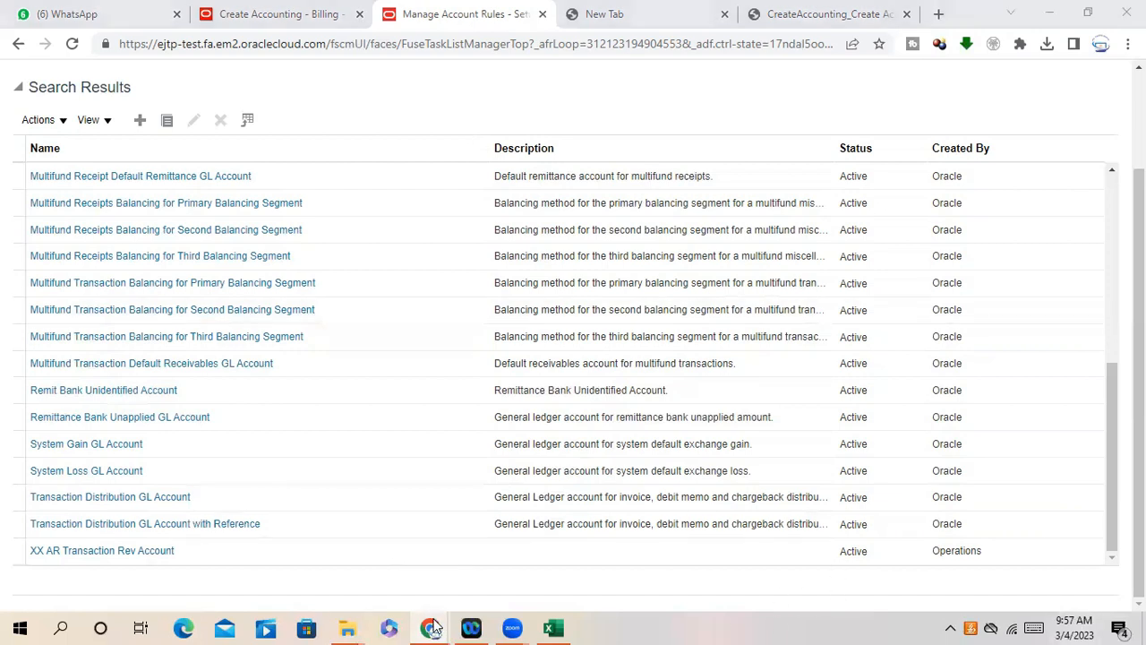
pyautogui.click(221, 568)
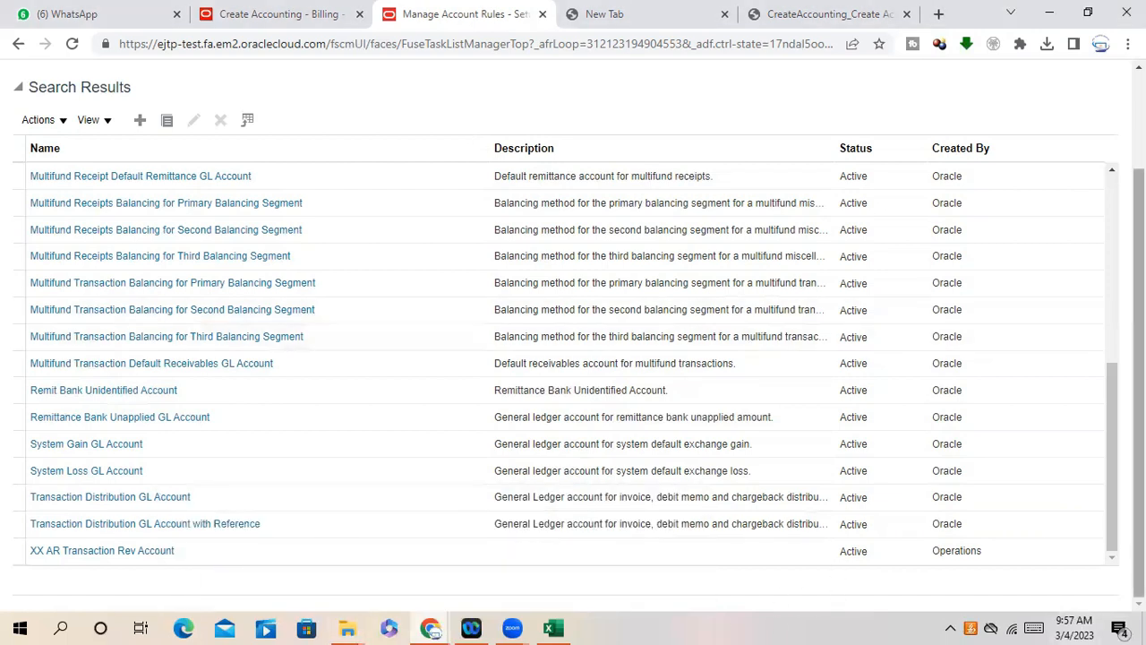
pyautogui.moveTo(1139, 278); pyautogui.dragTo(1139, 170)
pyautogui.click(1110, 124)
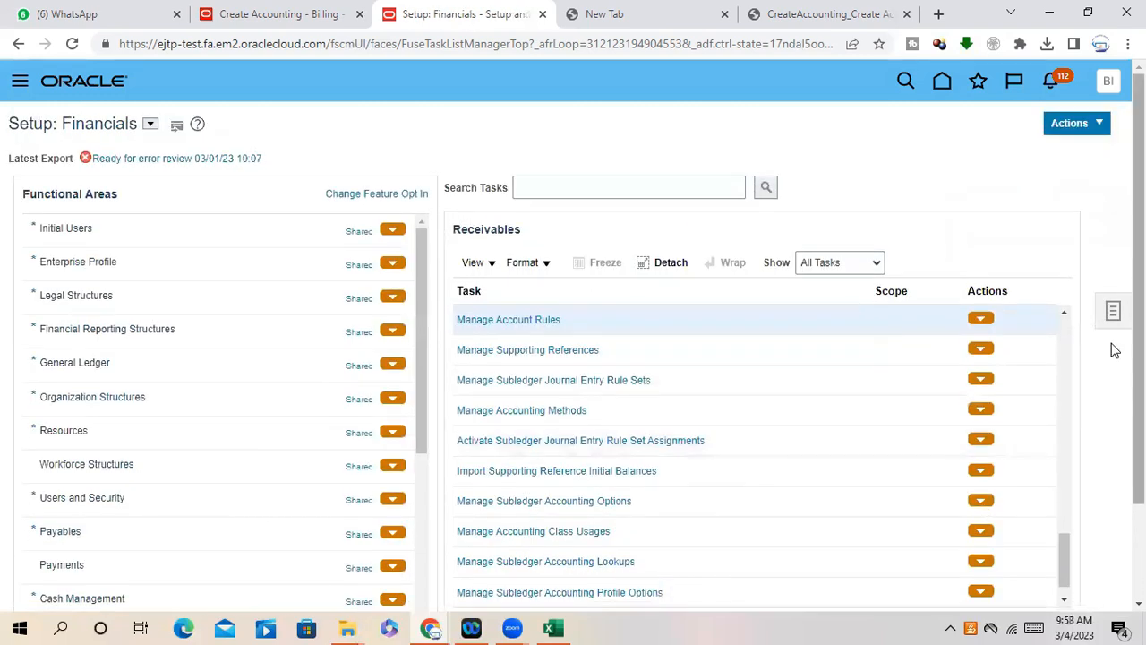
# - Open the Manage Subledger Application task for Receivables
pyautogui.click(1064, 312)
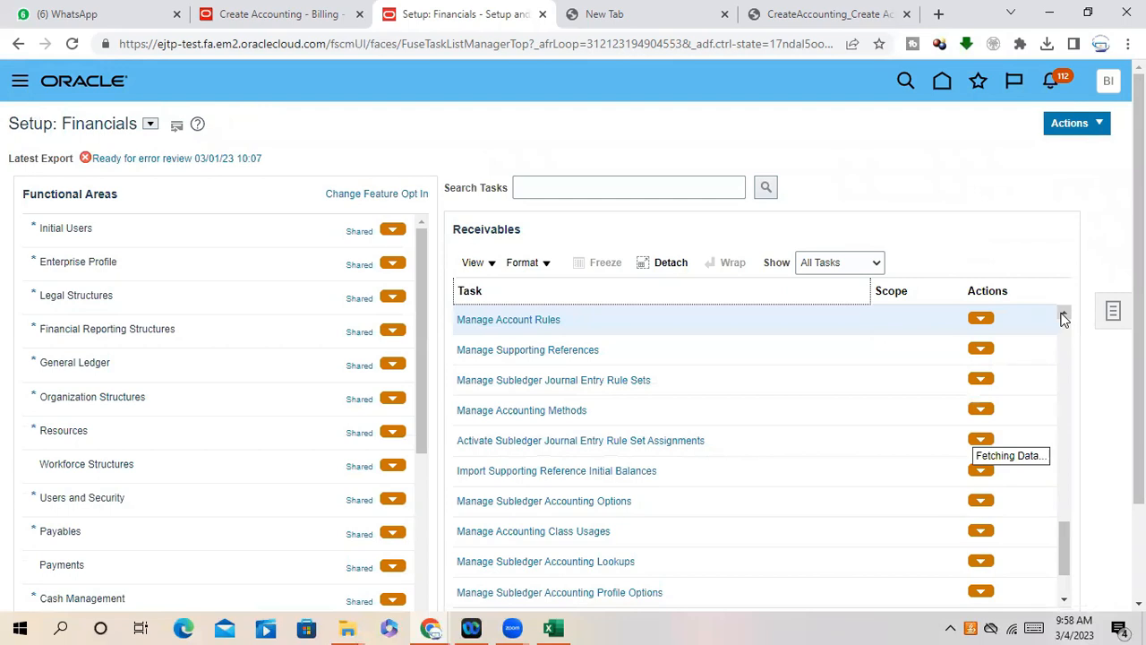
pyautogui.click(1064, 314)
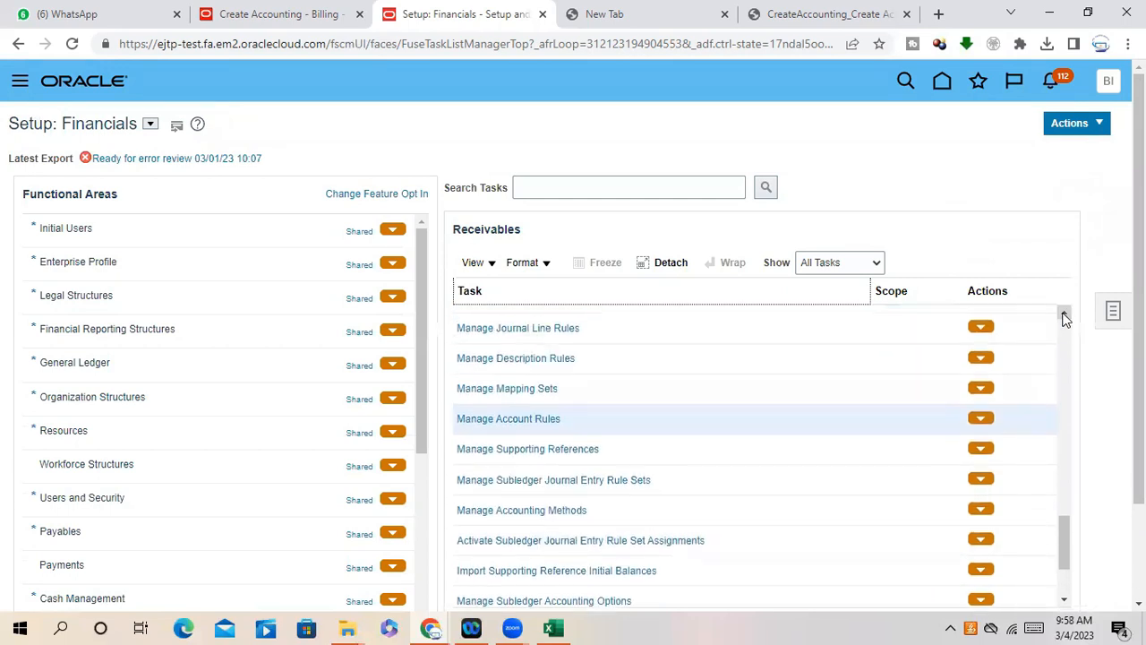
pyautogui.moveTo(1064, 318); pyautogui.dragTo(1064, 318)
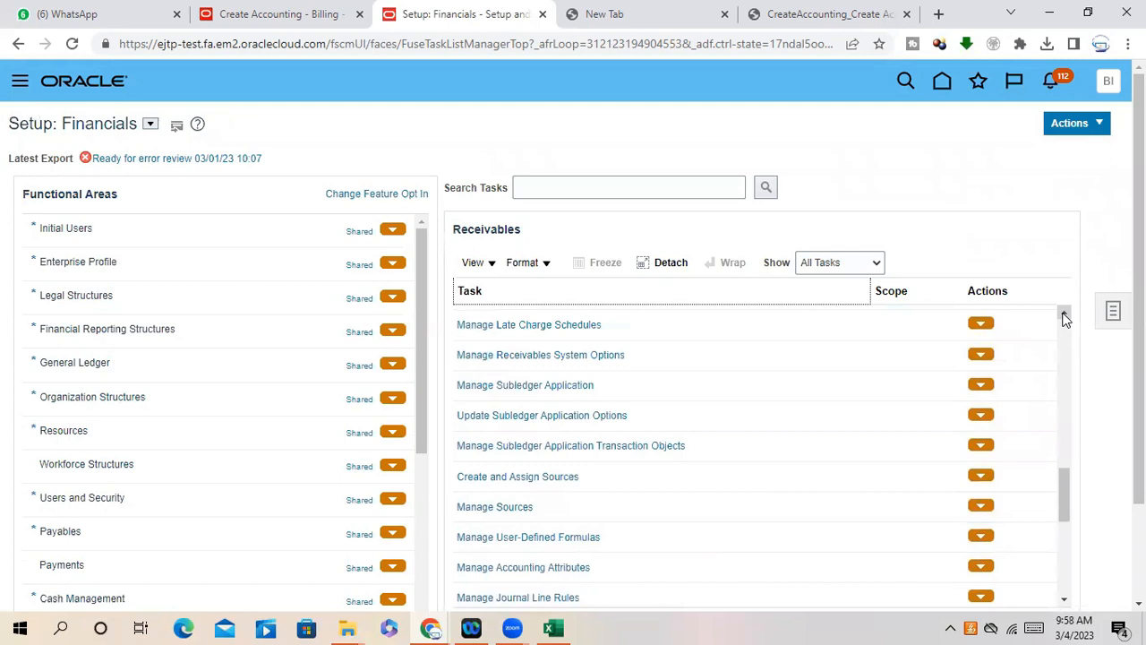
pyautogui.click(569, 384)
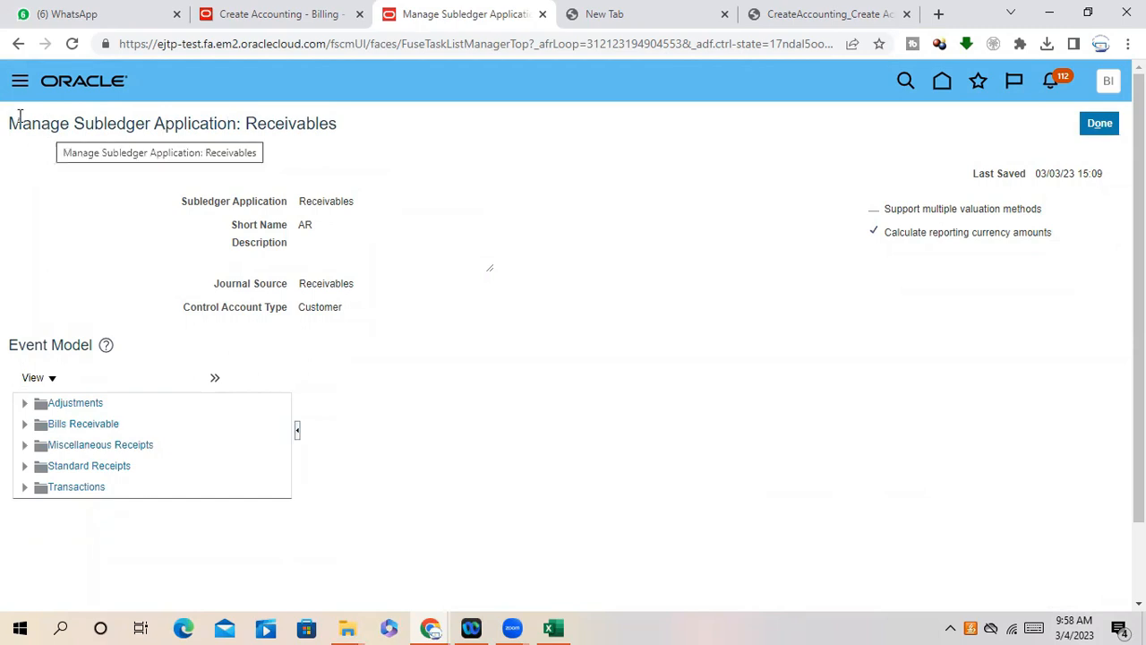
pyautogui.moveTo(11, 121); pyautogui.dragTo(240, 135)
pyautogui.click(242, 139)
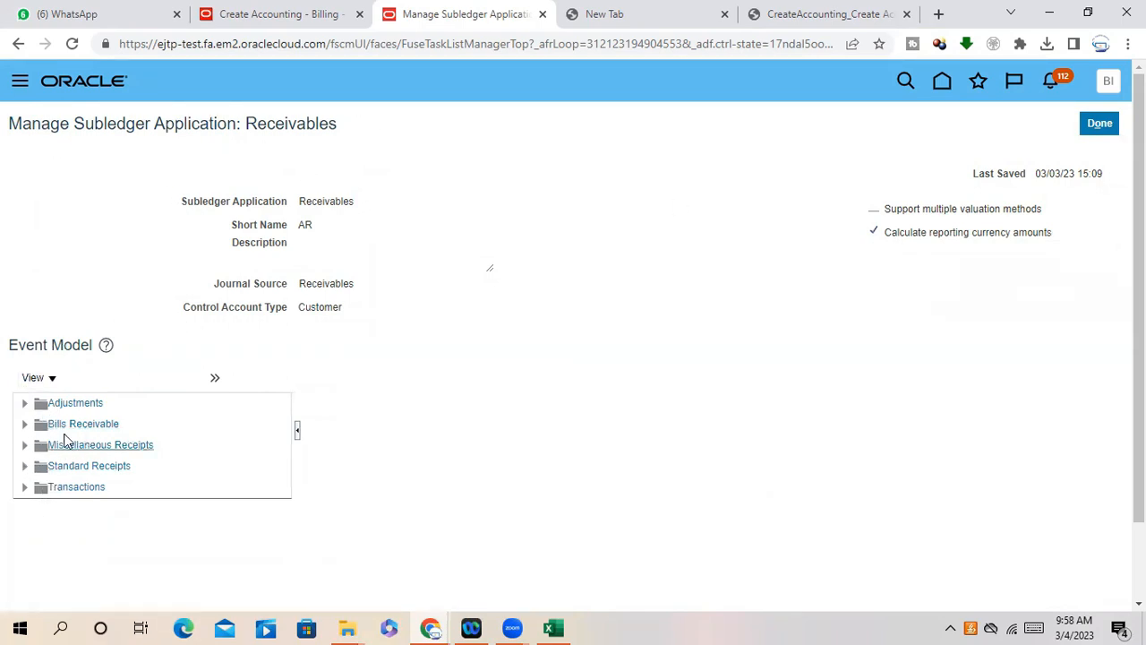
# - Expand Adjustments, Bills Receivable, Miscellaneous Receipts, Standard Receipts, Transactions and Chargeback in the event model, then leave
pyautogui.click(25, 404)
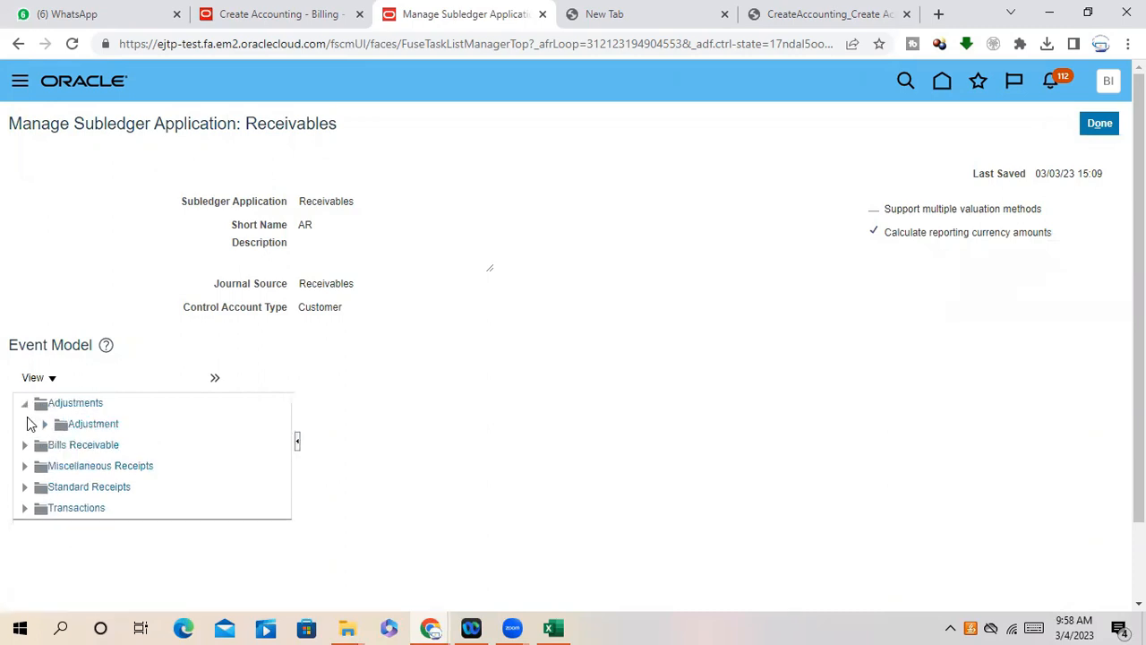
pyautogui.click(24, 445)
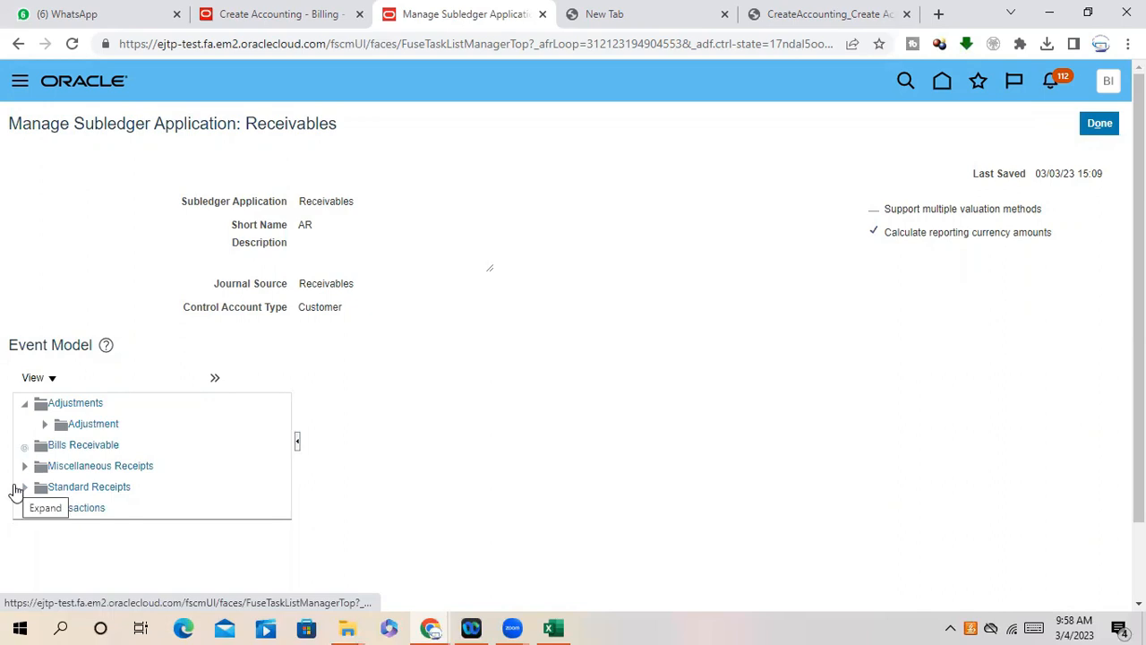
pyautogui.click(24, 487)
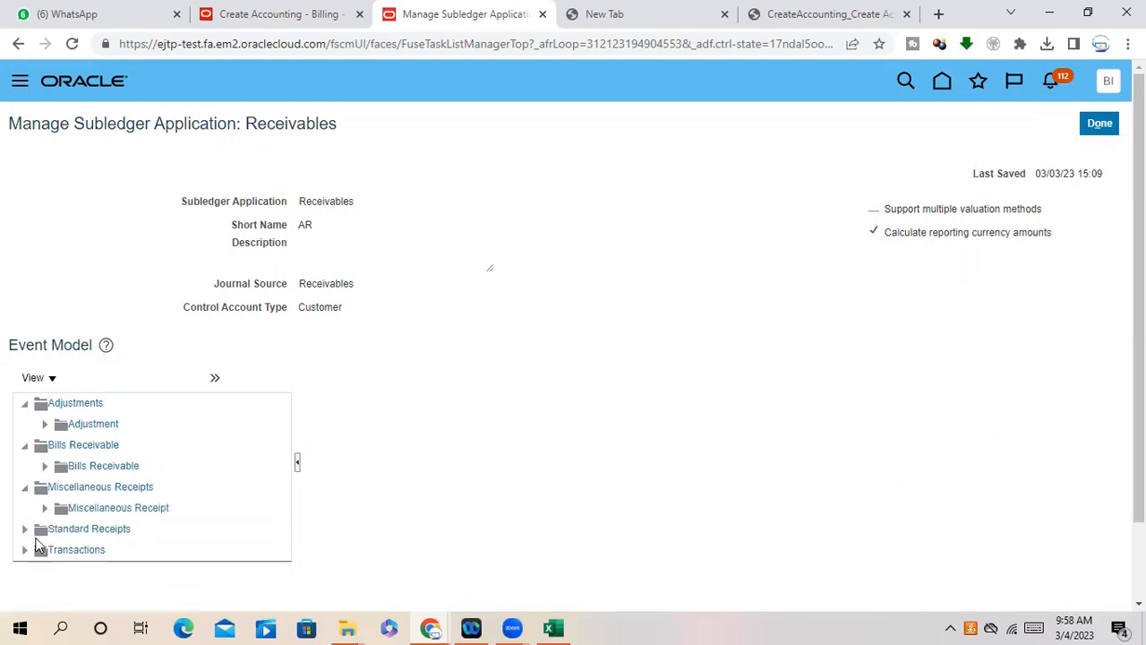
pyautogui.click(24, 528)
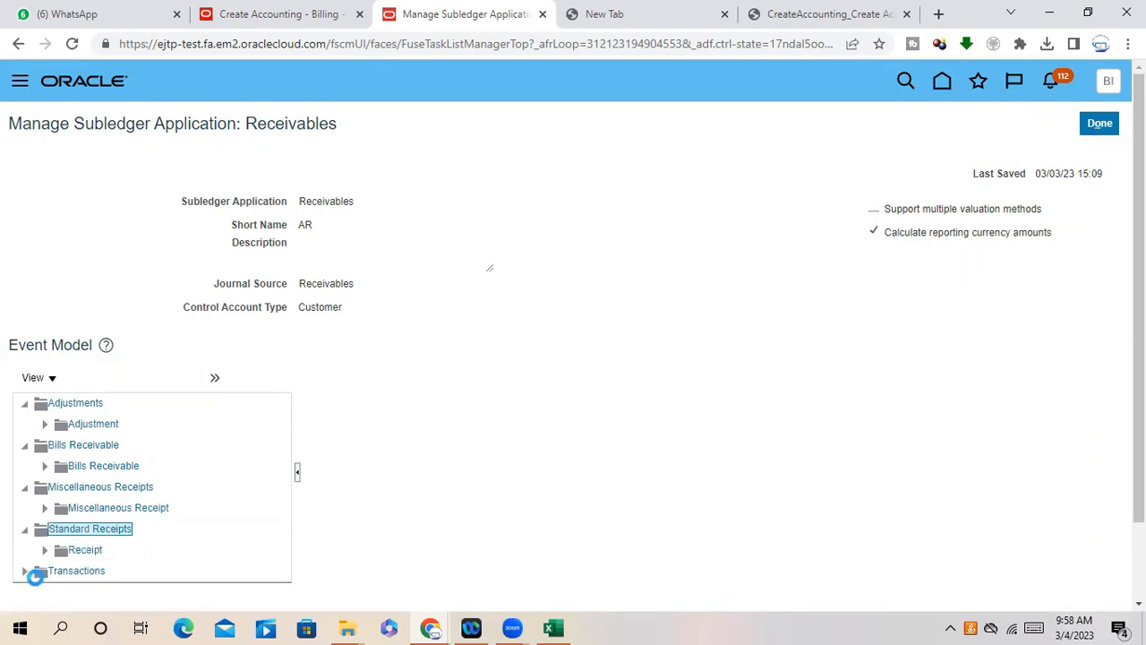
pyautogui.click(24, 571)
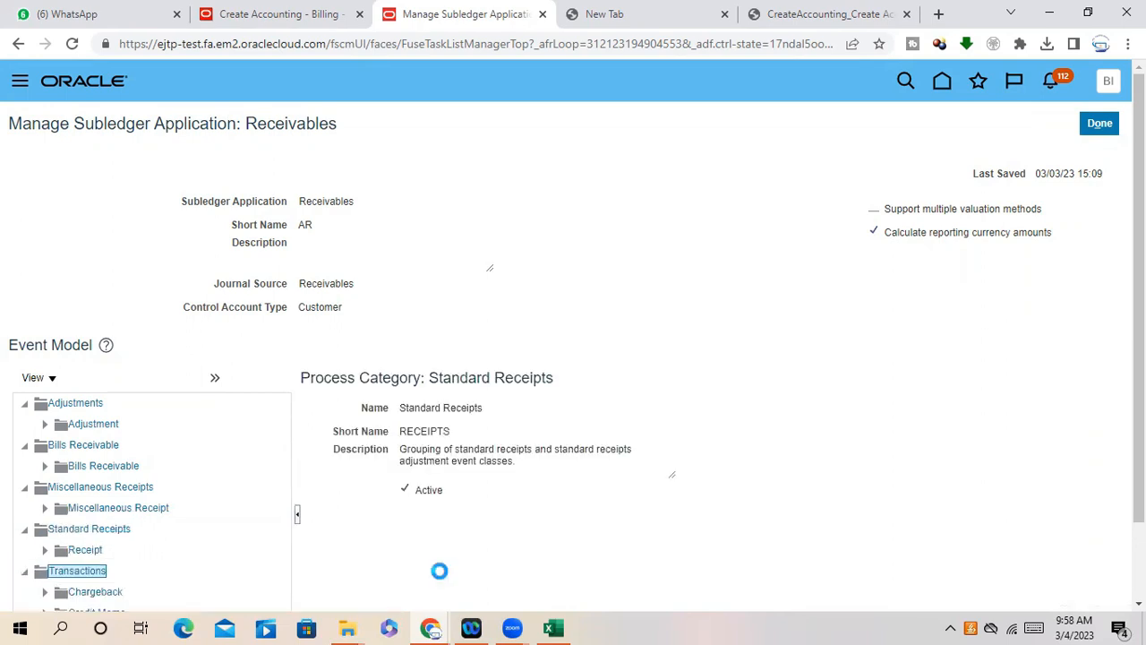
pyautogui.scroll(-2, 437, 564)
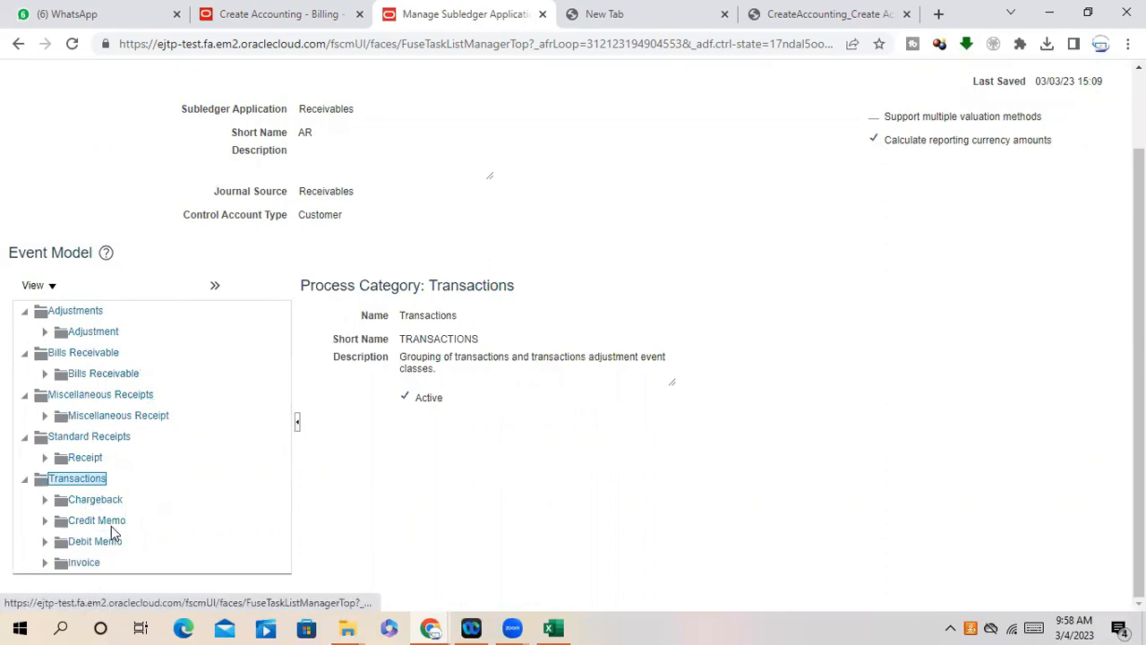
pyautogui.click(45, 501)
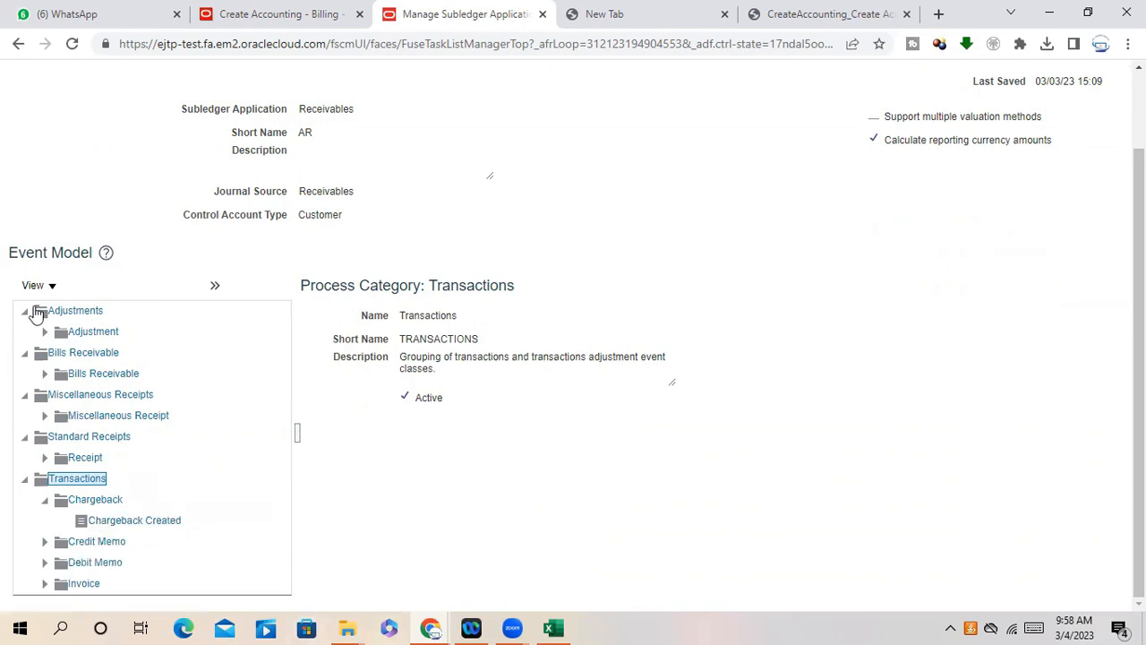
pyautogui.scroll(1, 294, 465)
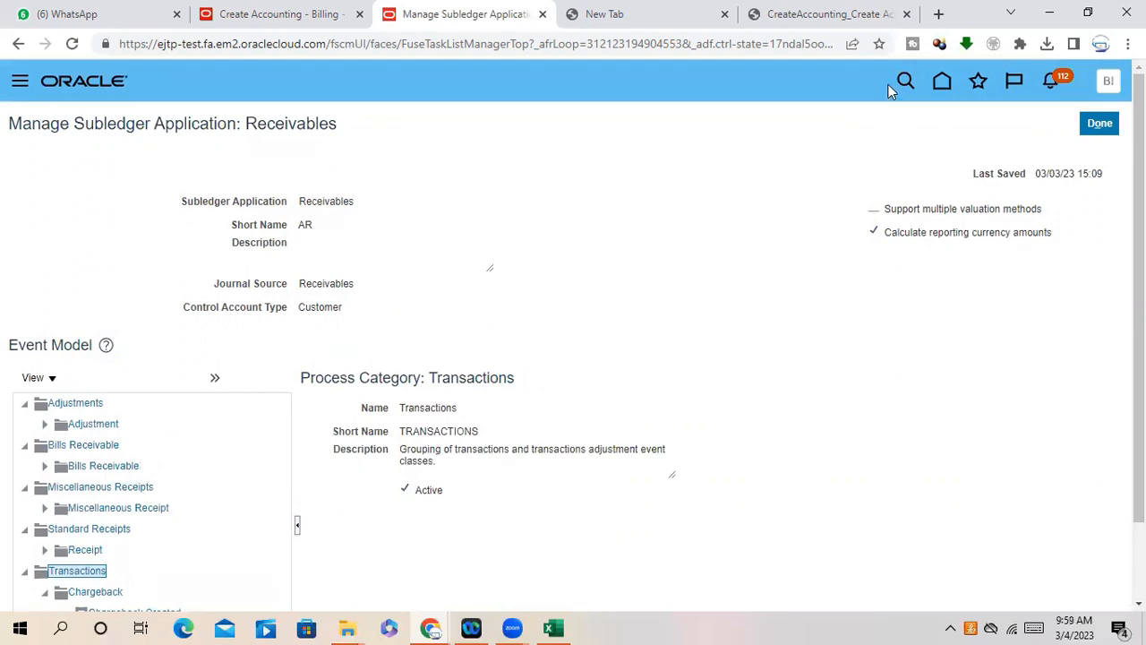
pyautogui.click(1109, 124)
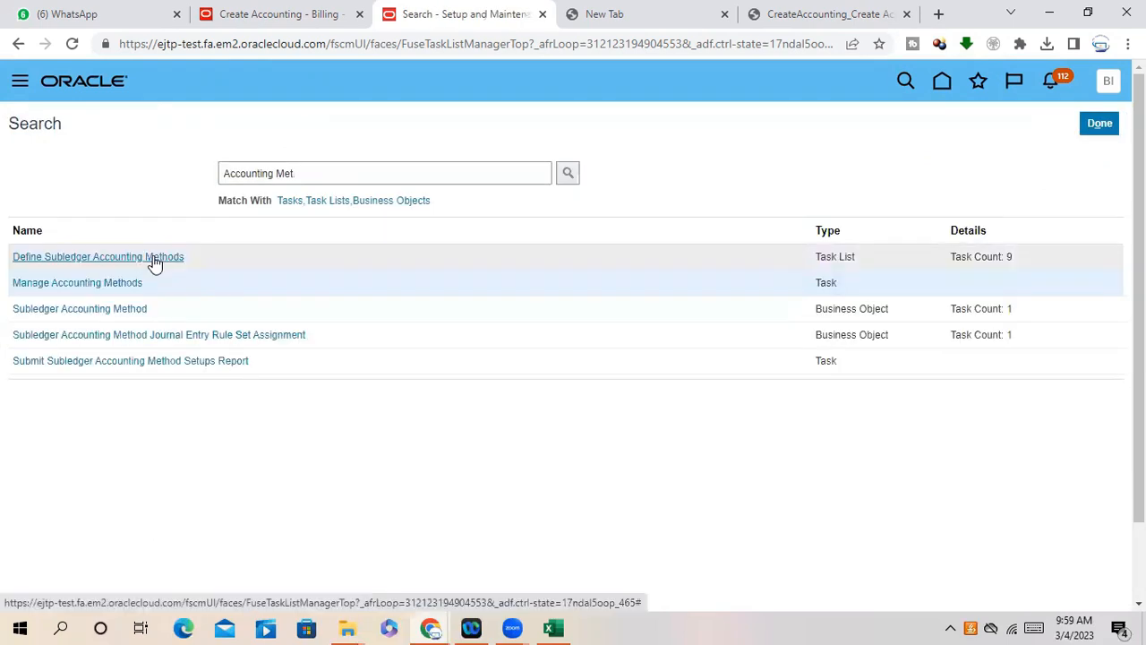
# - Open Manage Accounting Methods from the Define Subledger Accounting Methods task list
pyautogui.click(154, 260)
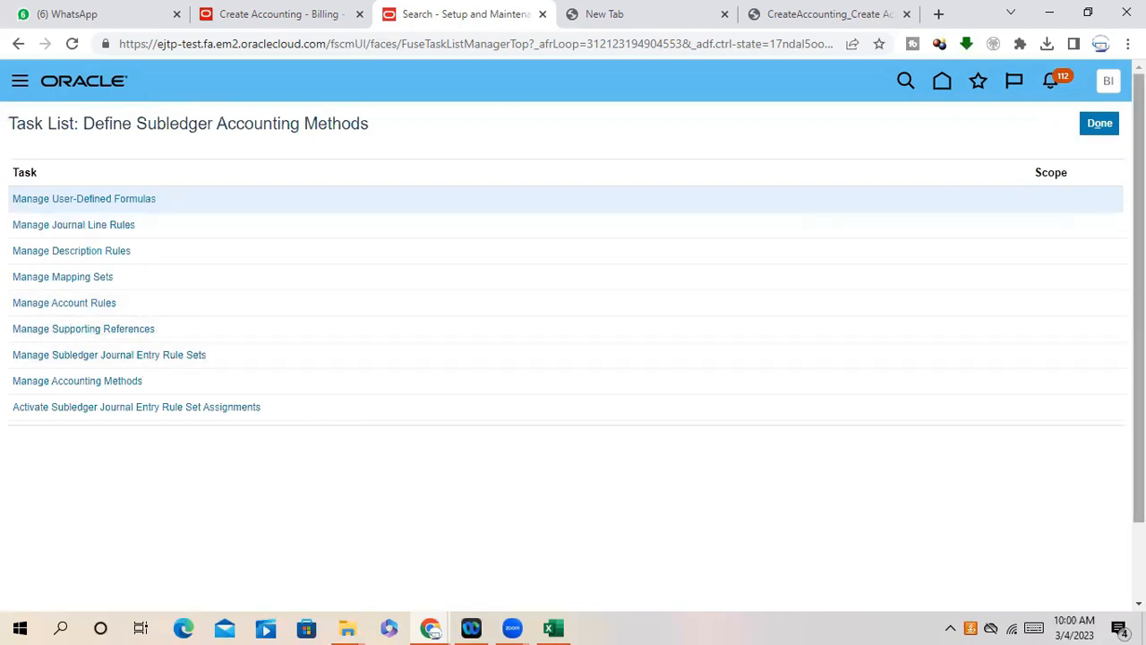
pyautogui.click(1105, 131)
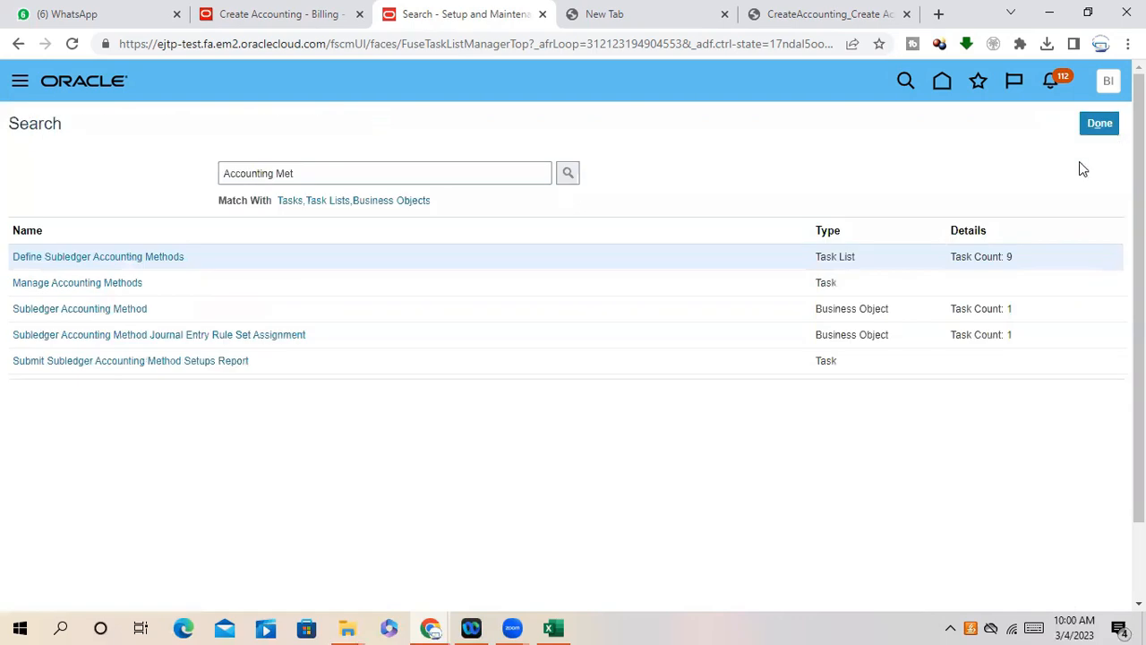
pyautogui.click(90, 279)
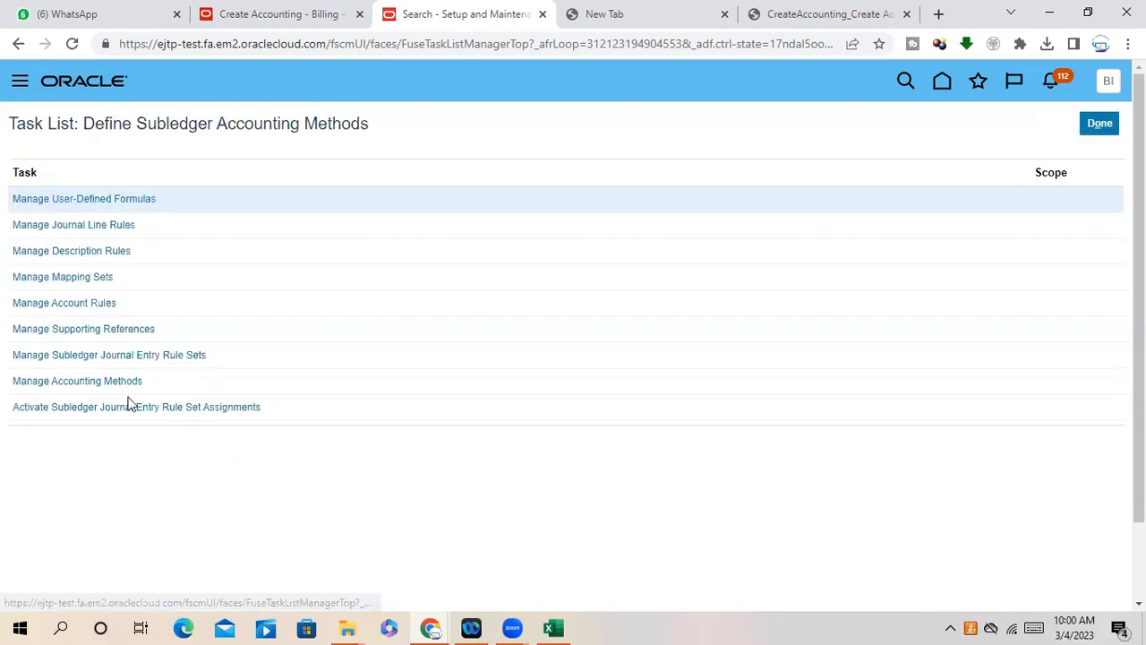
pyautogui.click(116, 383)
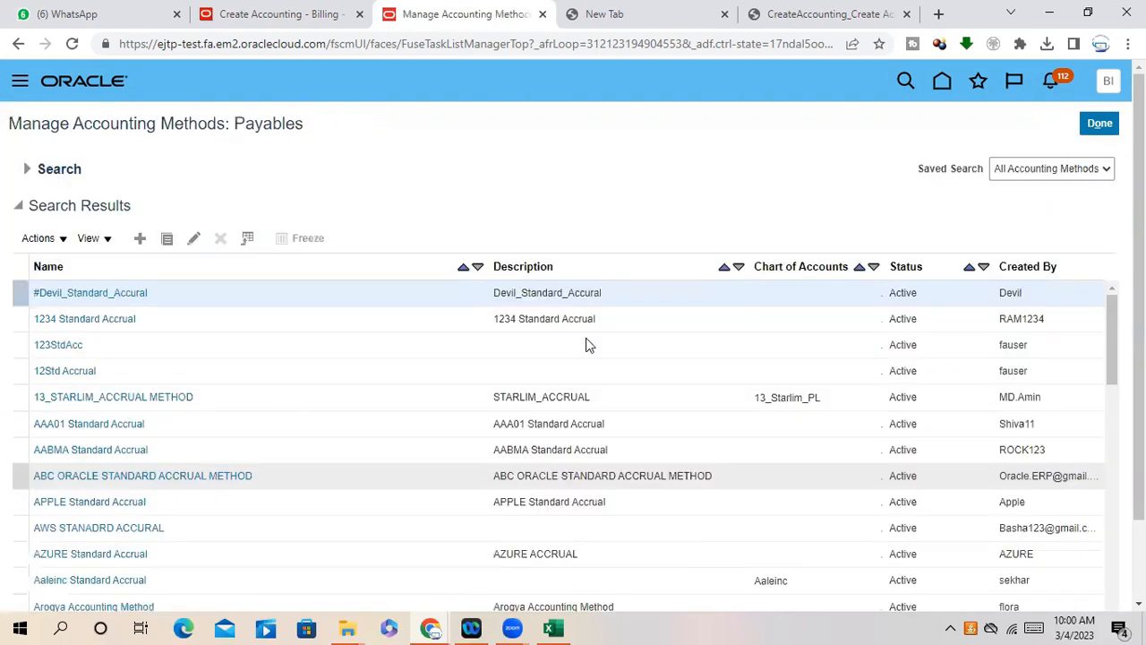
# - Scroll through the accounting methods list, then back out to the Accounting Met search results
pyautogui.scroll(-5, 578, 349)
pyautogui.scroll(-6, 582, 336)
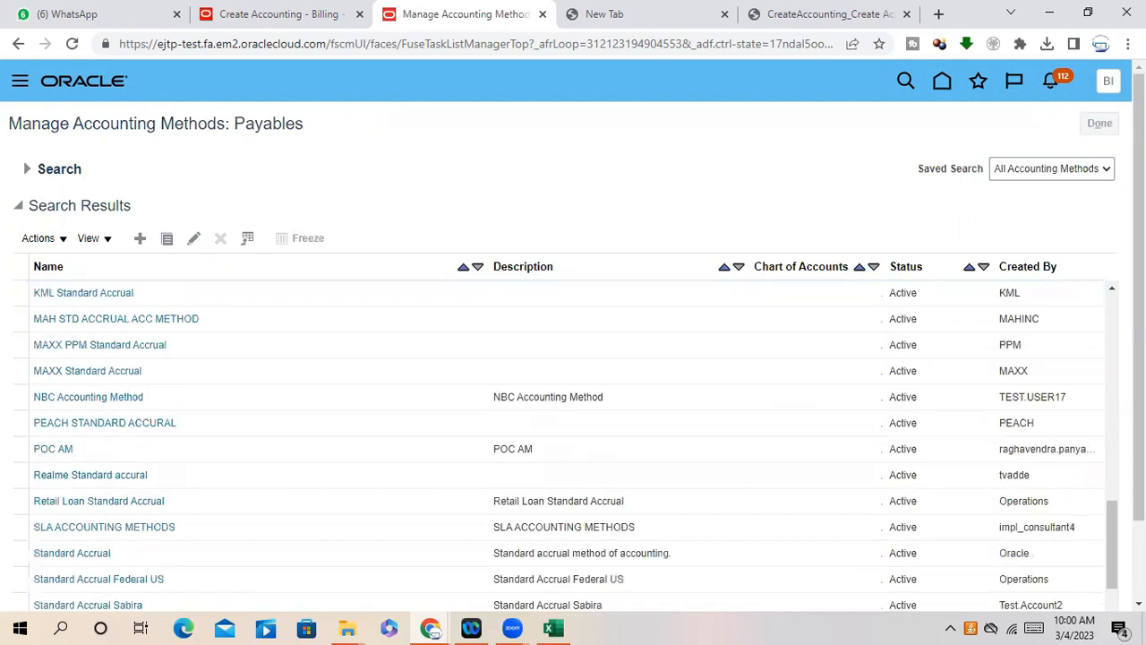
pyautogui.click(1100, 123)
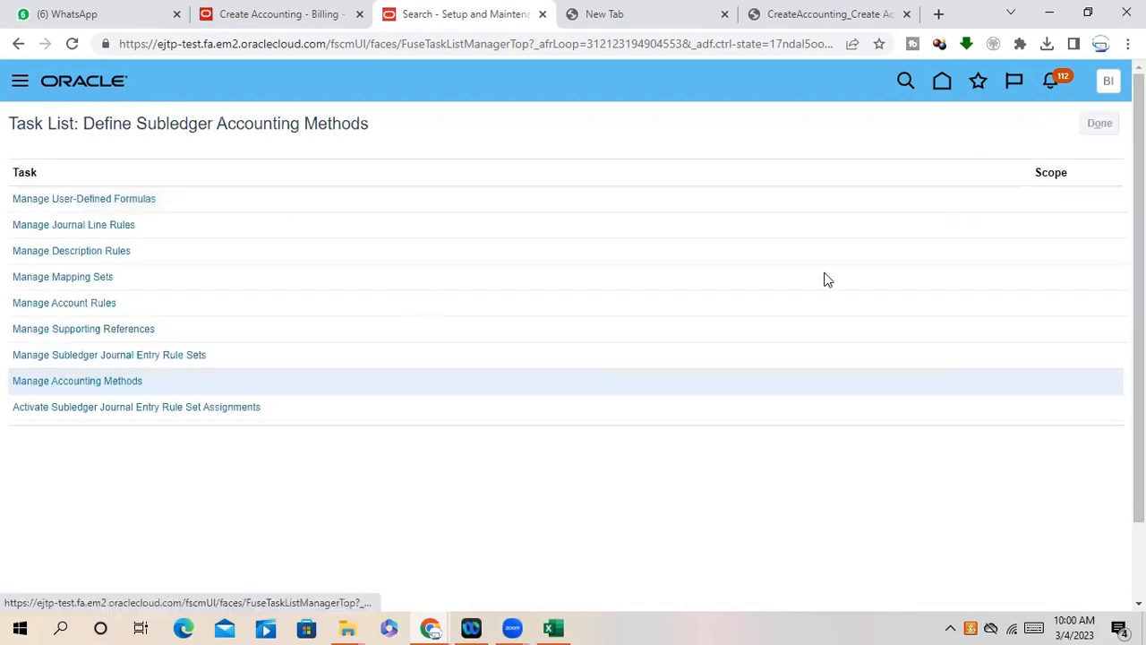
pyautogui.click(1103, 126)
pyautogui.click(1106, 135)
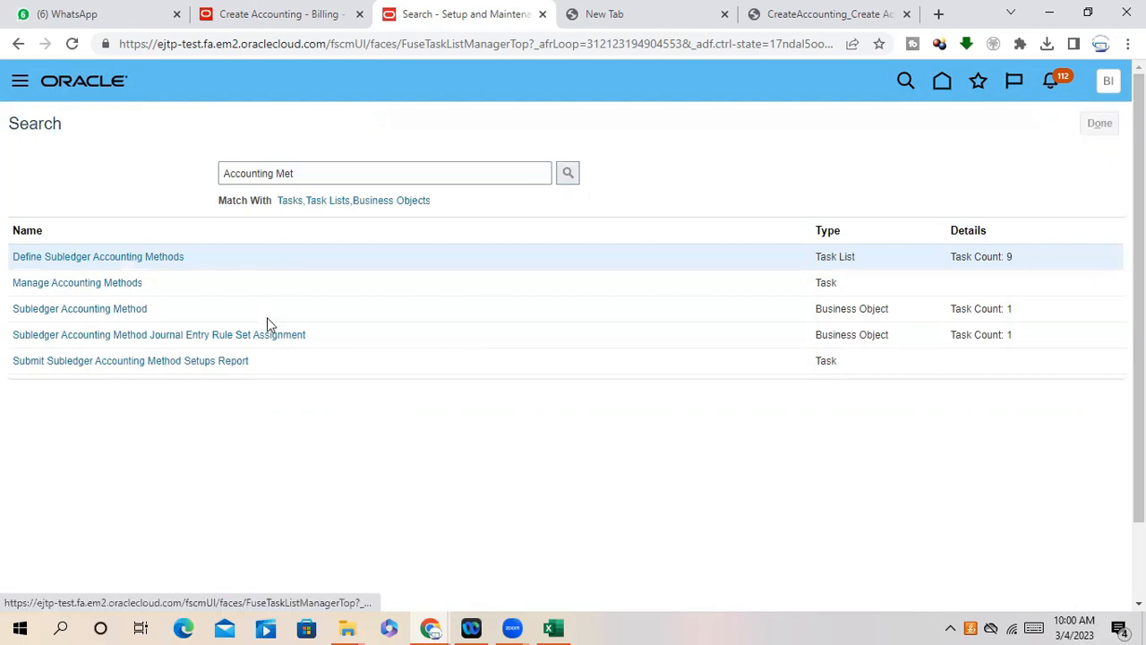
# - Switch the setup offering to Financials
pyautogui.click(291, 124)
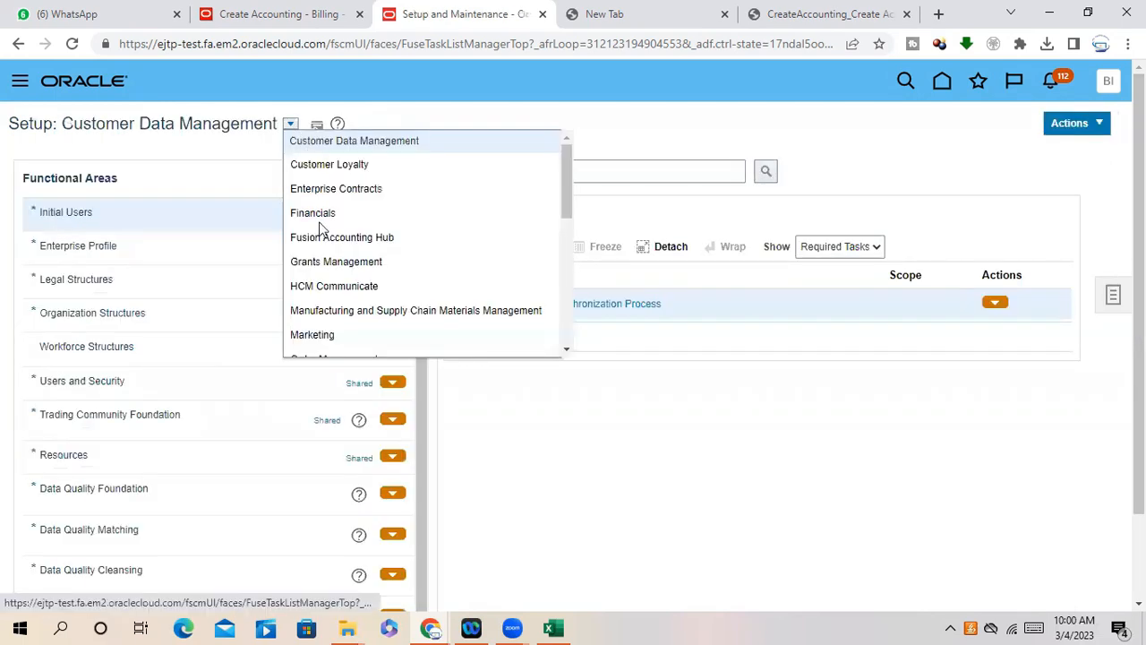
pyautogui.click(238, 344)
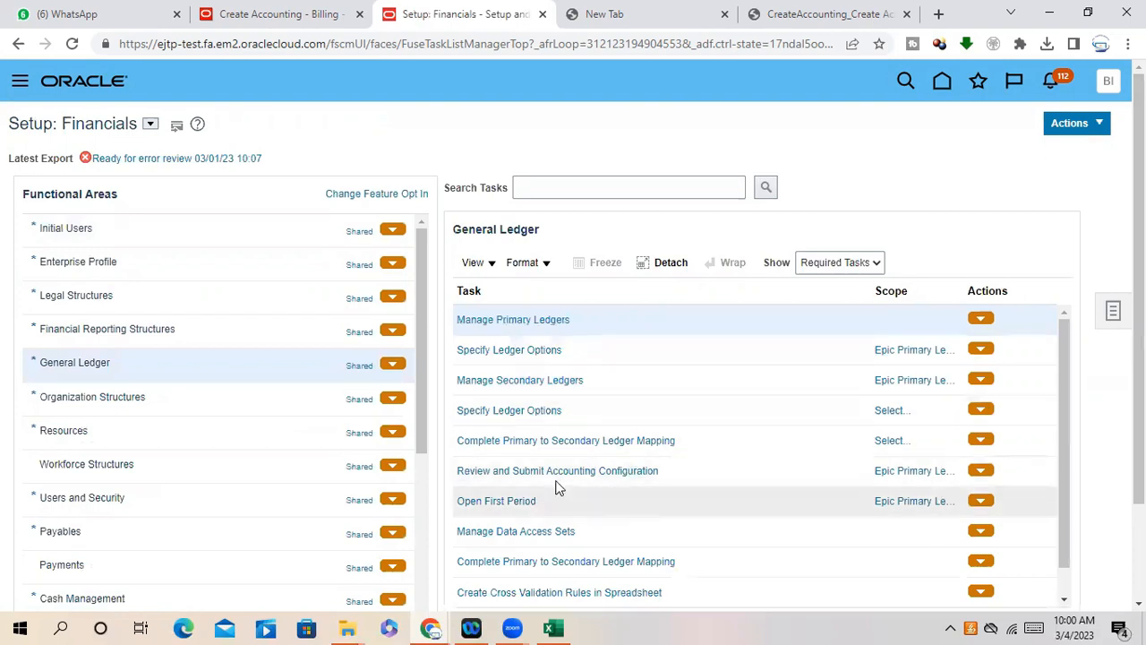
pyautogui.scroll(-1, 1063, 496)
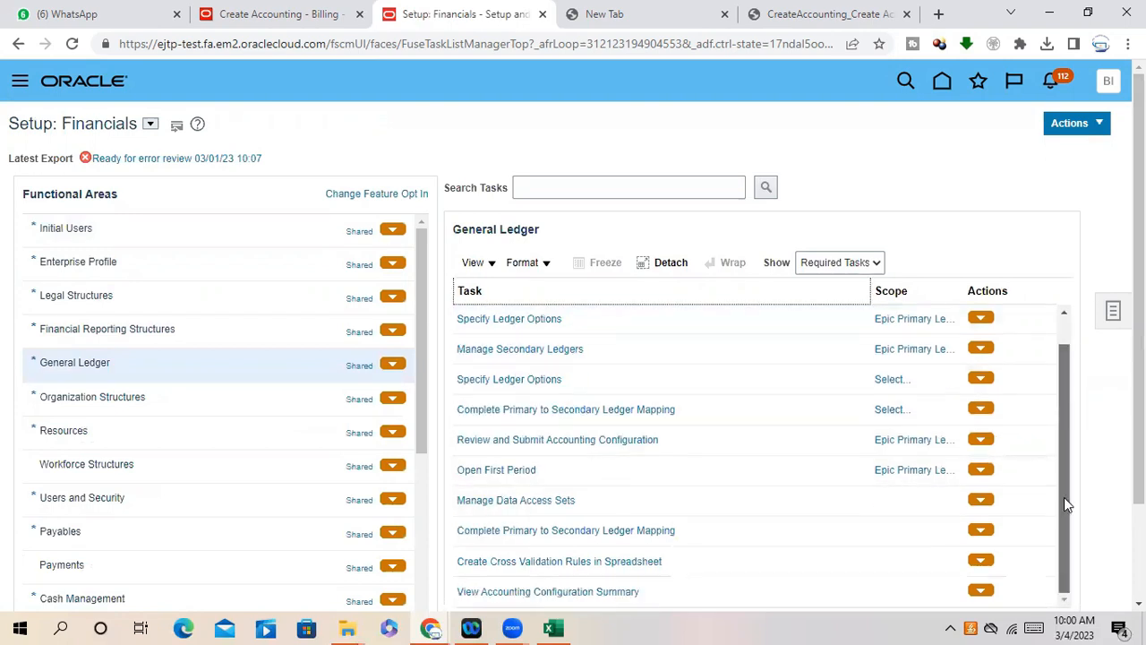
pyautogui.scroll(-1, 732, 482)
pyautogui.scroll(2, 671, 452)
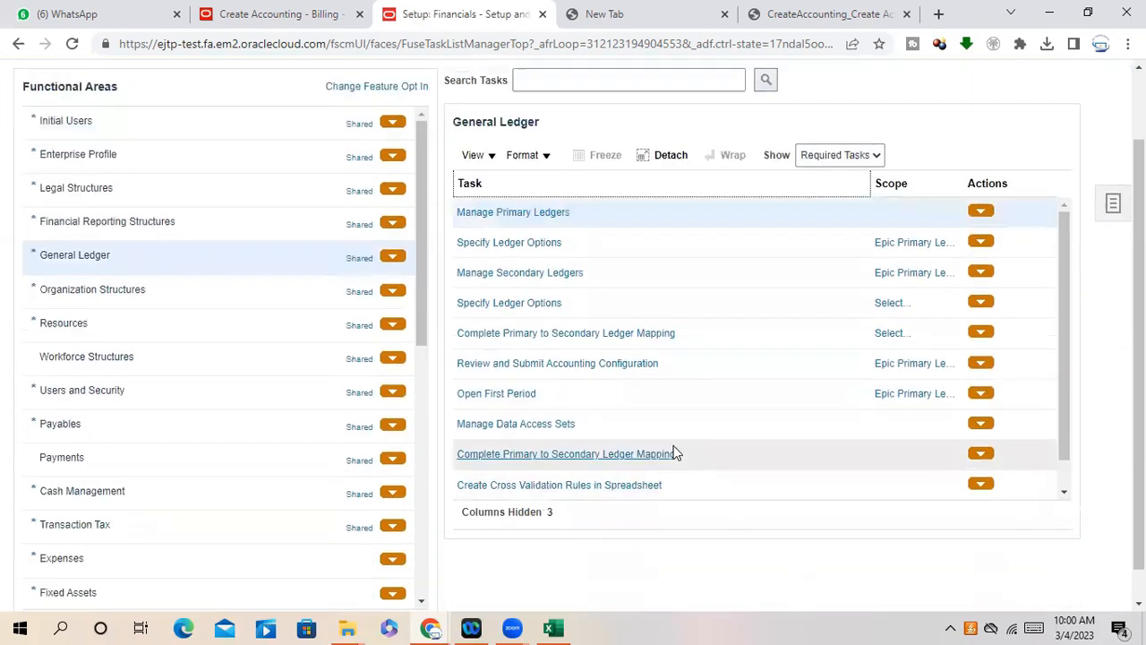
# - Clear the task search and enter 'Manage Acc', choosing the Manage Accounting suggestion
pyautogui.click(605, 180)
pyautogui.press('Down')
pyautogui.press('Down')
pyautogui.press('Down')
pyautogui.press('Down')
pyautogui.press('Down')
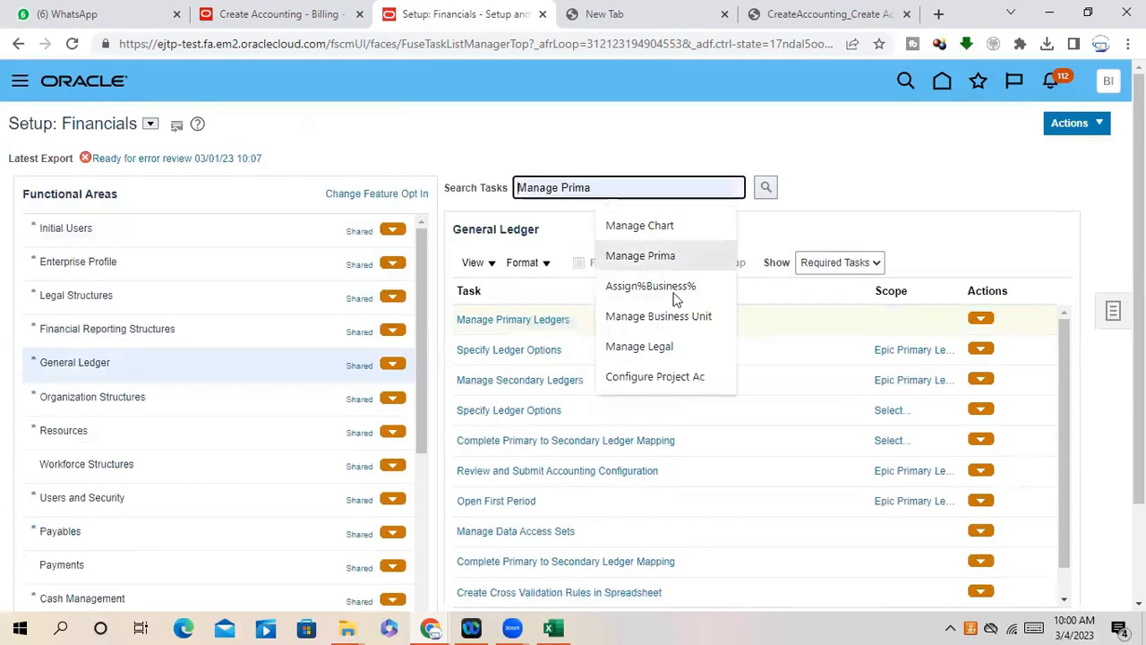
pyautogui.press('Up')
pyautogui.press('Up')
pyautogui.click(605, 188)
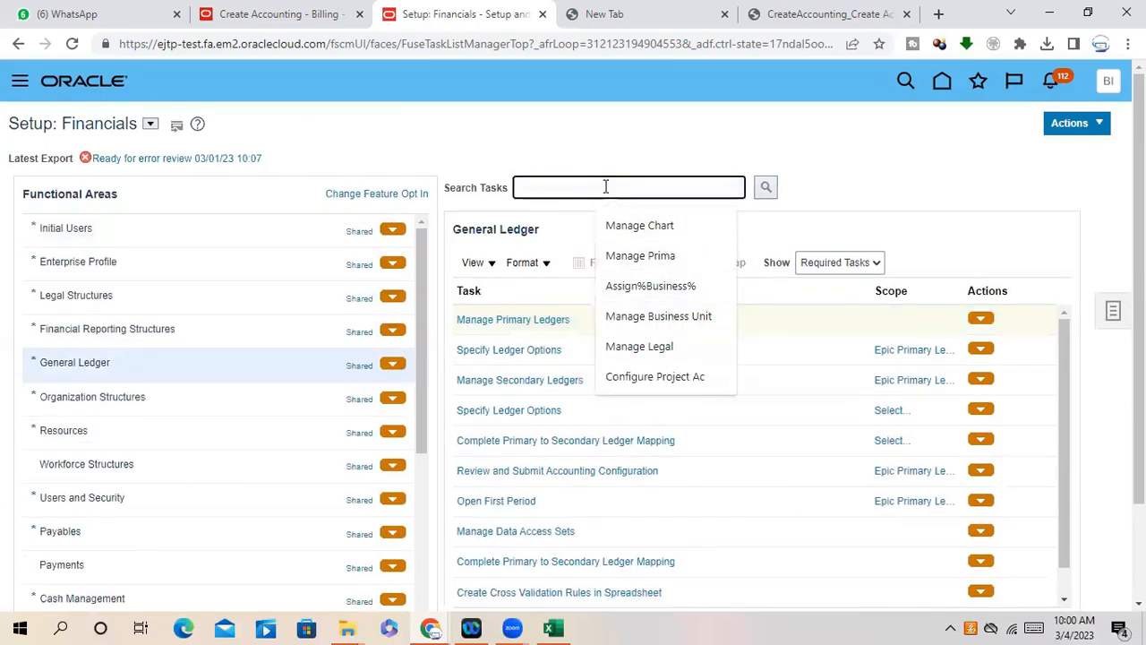
pyautogui.write('Manage Accounting')
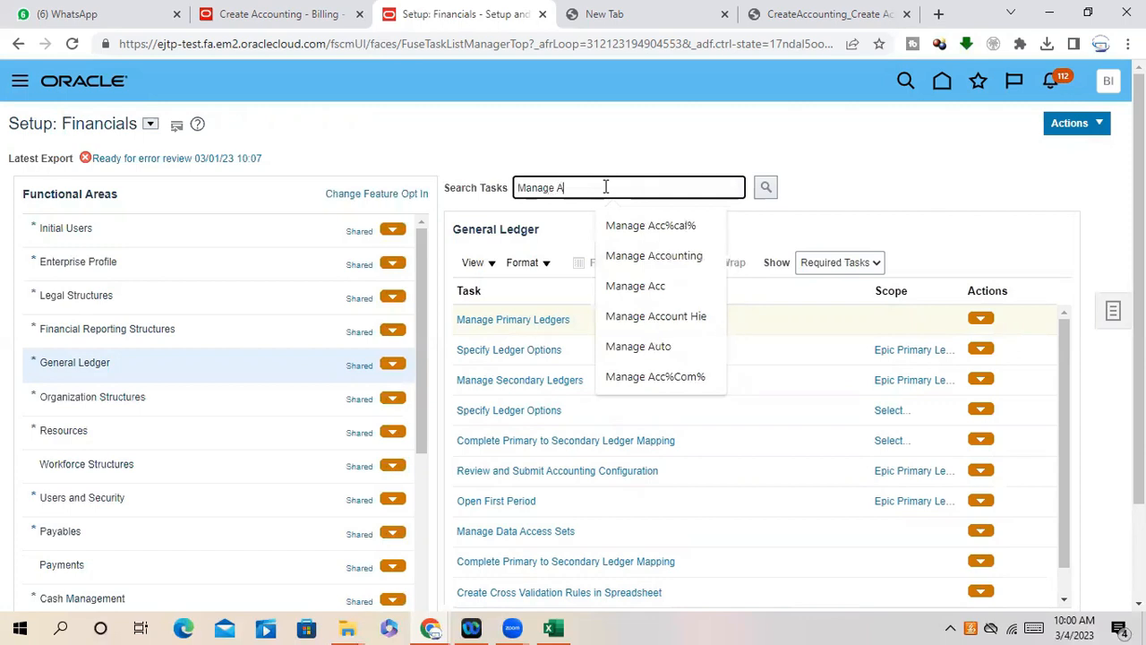
pyautogui.click(655, 256)
# - Run the Manage Accounting task search and review the Accounting Attributes, Methods and Class Usages results by functional area
pyautogui.click(766, 190)
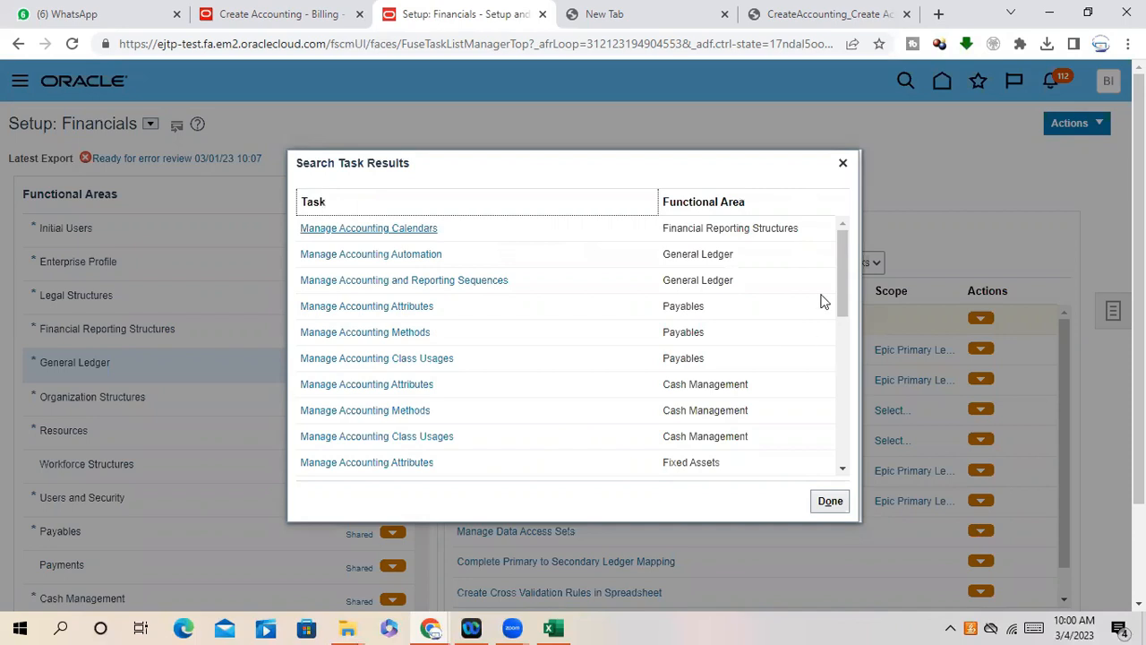
pyautogui.scroll(-2, 858, 324)
pyautogui.moveTo(858, 324)
pyautogui.mouseDown()
pyautogui.moveTo(863, 347)
pyautogui.moveTo(866, 330)
pyautogui.mouseUp()
pyautogui.moveTo(459, 284); pyautogui.dragTo(684, 331)
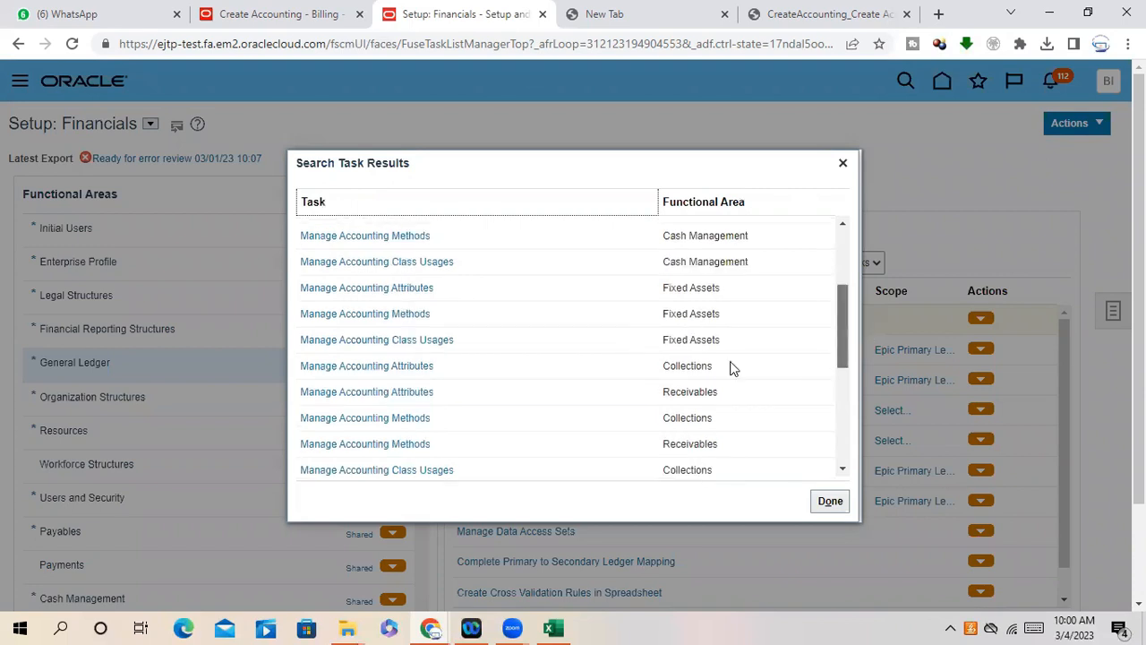
pyautogui.scroll(-1, 730, 368)
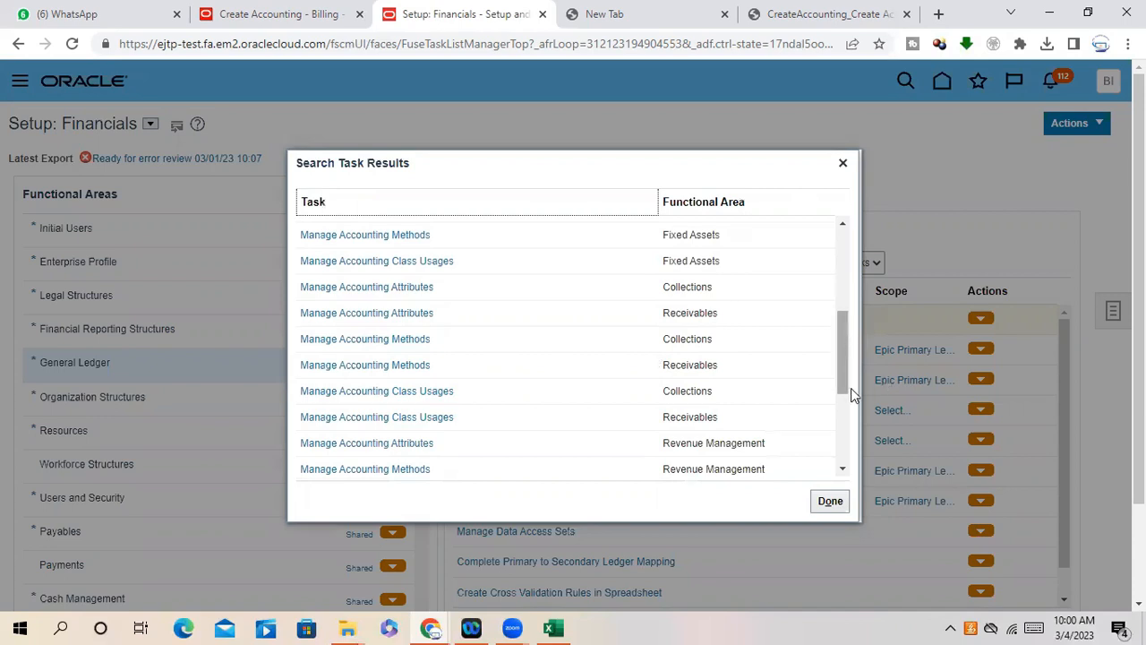
pyautogui.scroll(-2, 853, 403)
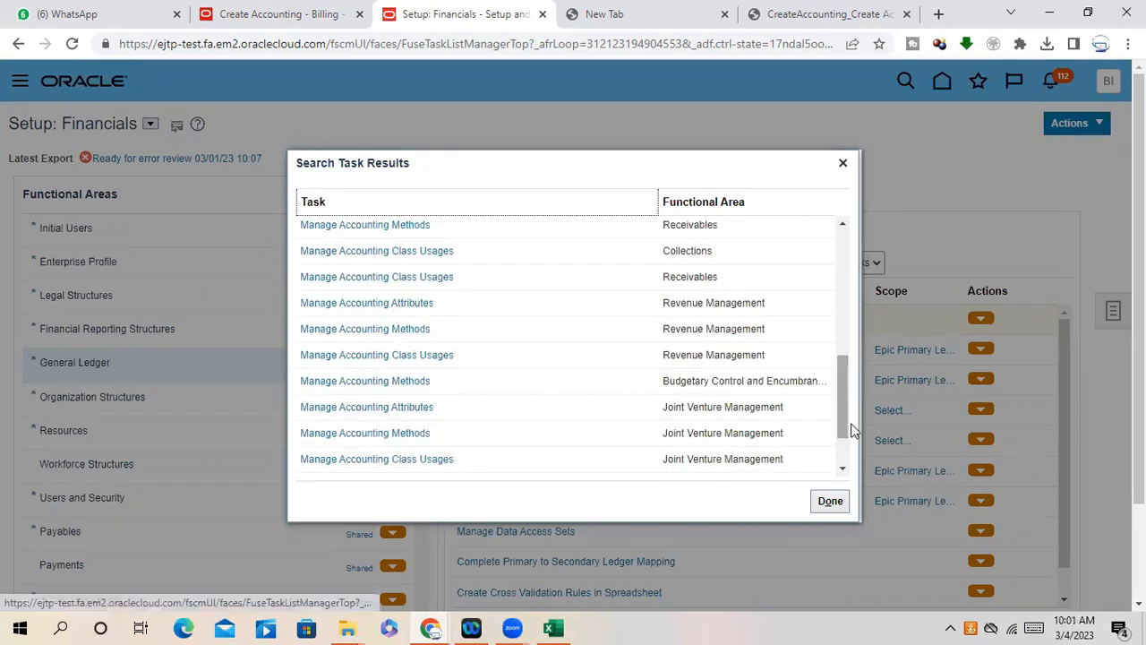
pyautogui.scroll(-2, 852, 436)
pyautogui.scroll(5, 858, 268)
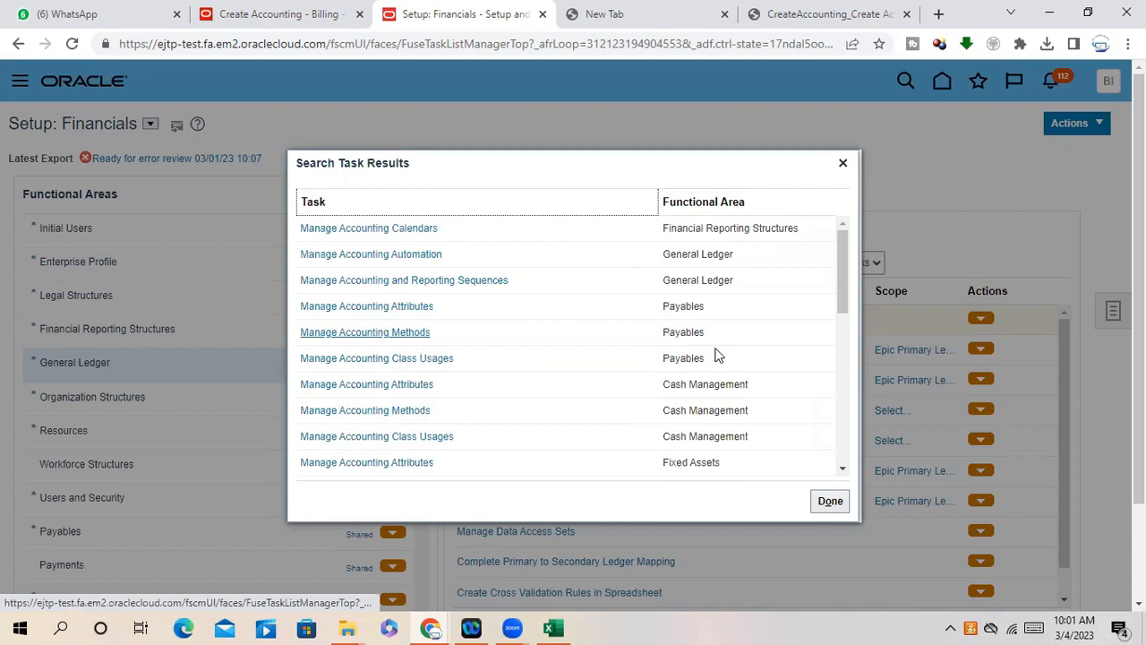
pyautogui.moveTo(850, 330); pyautogui.dragTo(509, 476)
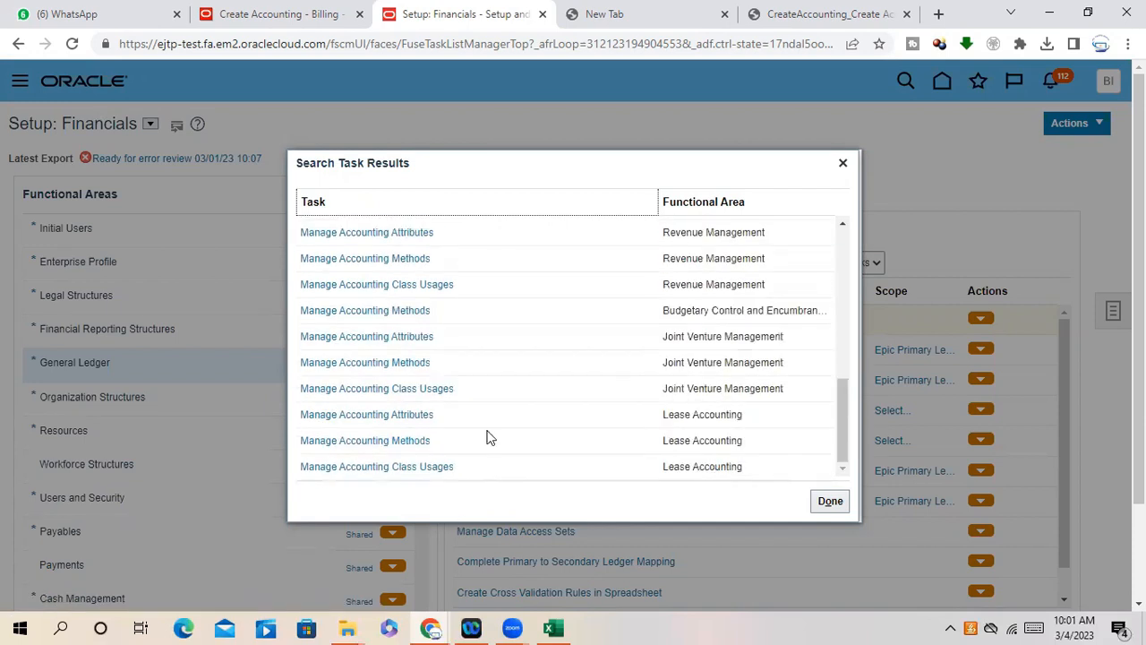